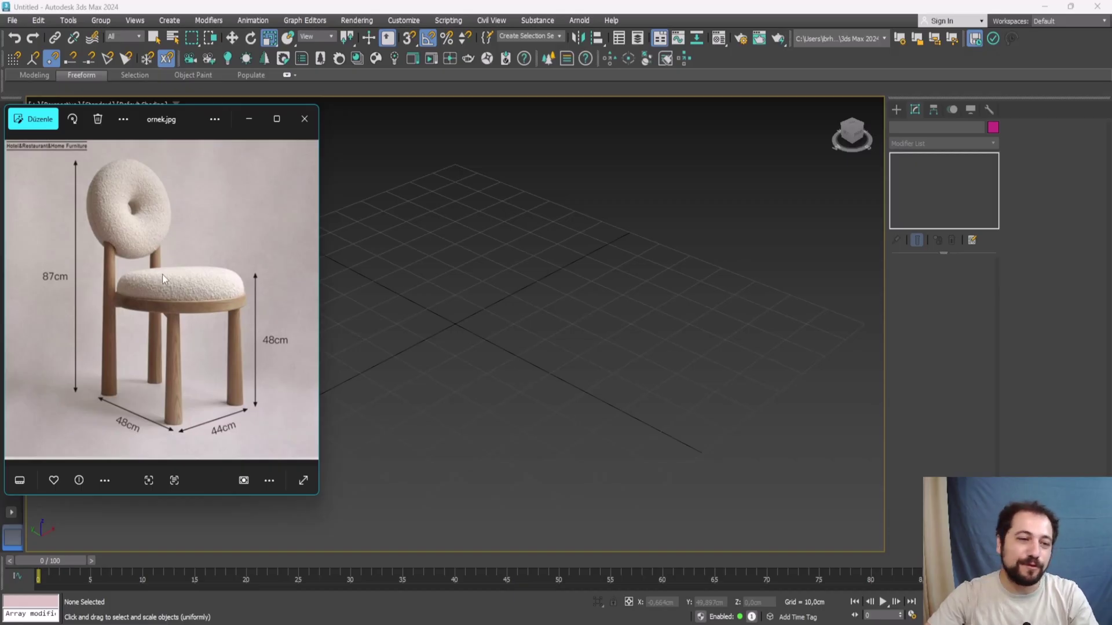
# Step: Zoom in and out on the chair reference photo's measurements, then return to 3ds Max
pyautogui.scroll(1, 139, 255)
pyautogui.scroll(-1, 110, 237)
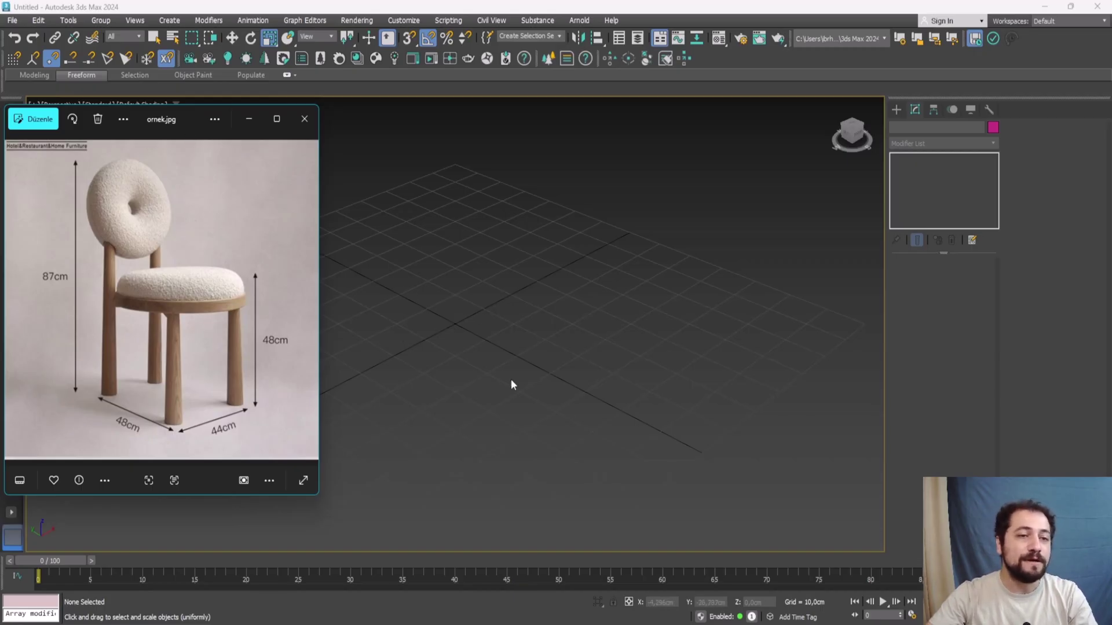
pyautogui.click(896, 110)
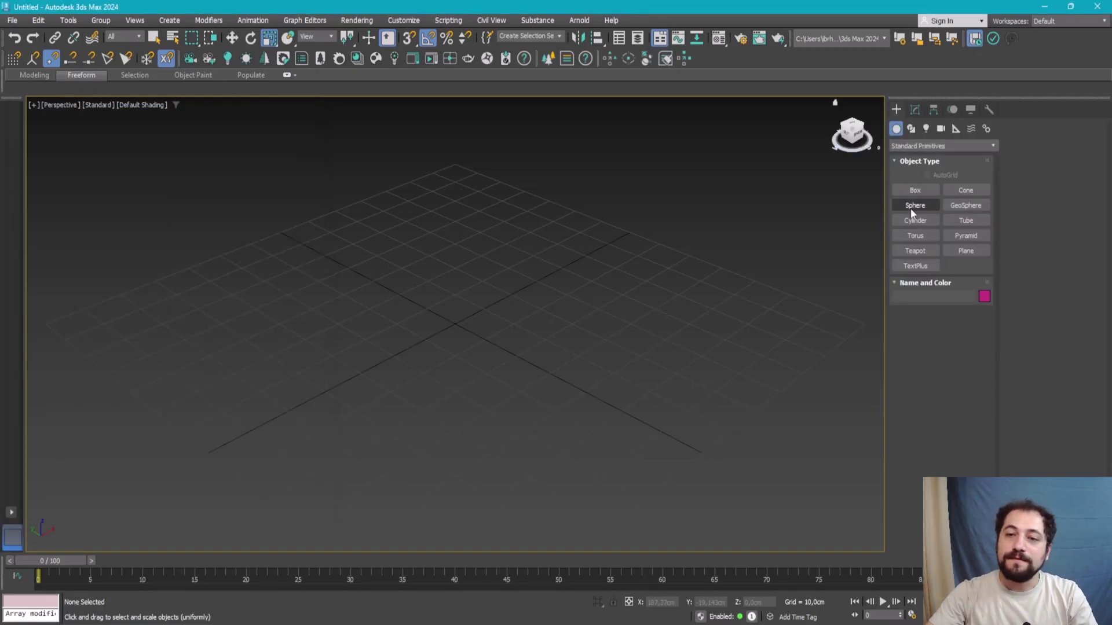
# Step: Draw a rough box on the grid and check the reference photo's dimensions
pyautogui.click(915, 190)
pyautogui.moveTo(375, 304); pyautogui.dragTo(597, 356)
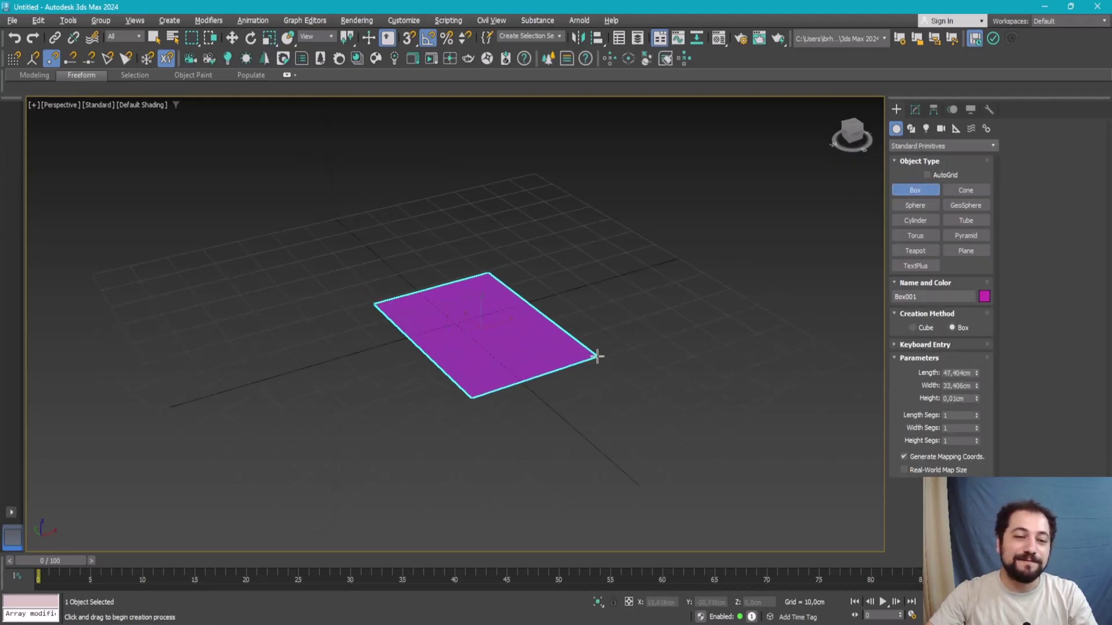
pyautogui.click(593, 241)
pyautogui.doubleClick(956, 373)
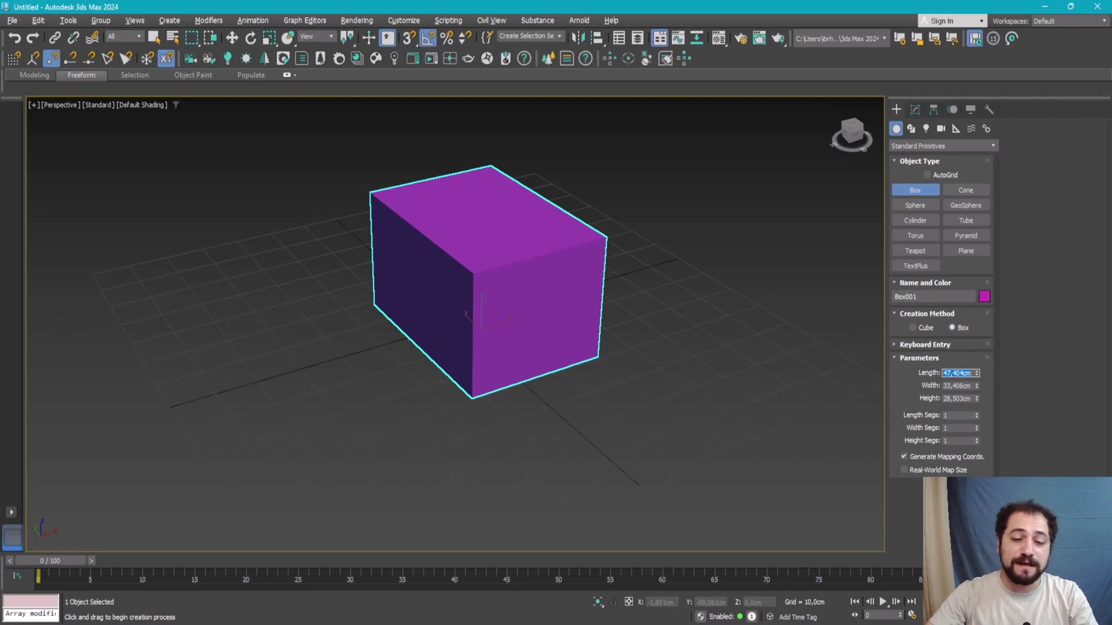
pyautogui.hotkey('alt', 'Tab')
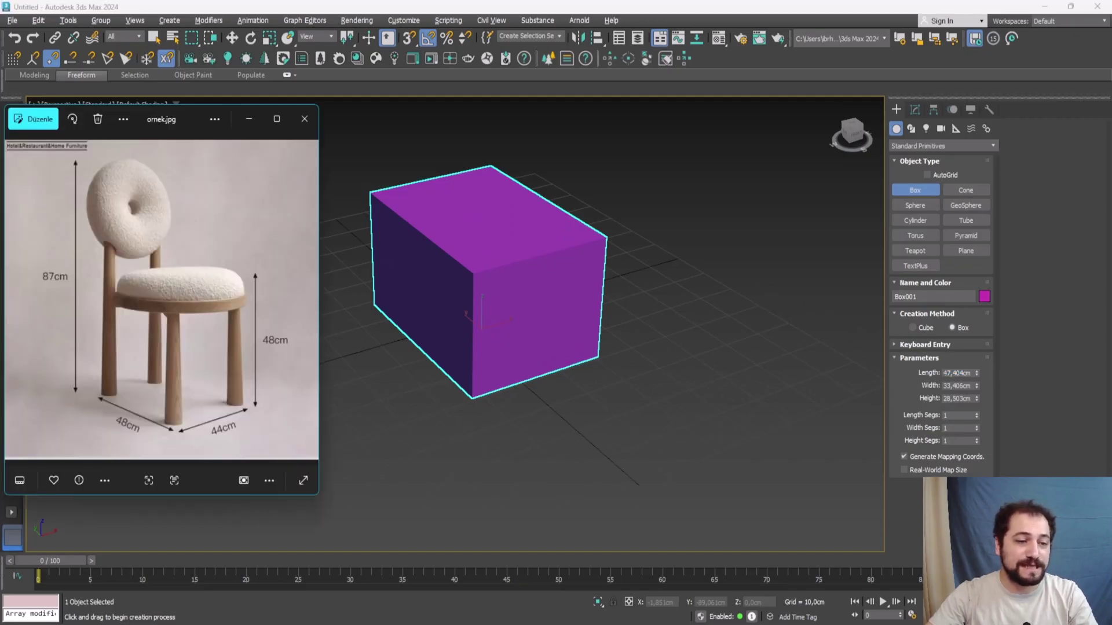
pyautogui.hotkey('alt', 'Tab')
# Step: Set the box to Length 48, Width 44 and Height 87 cm
pyautogui.write('44')
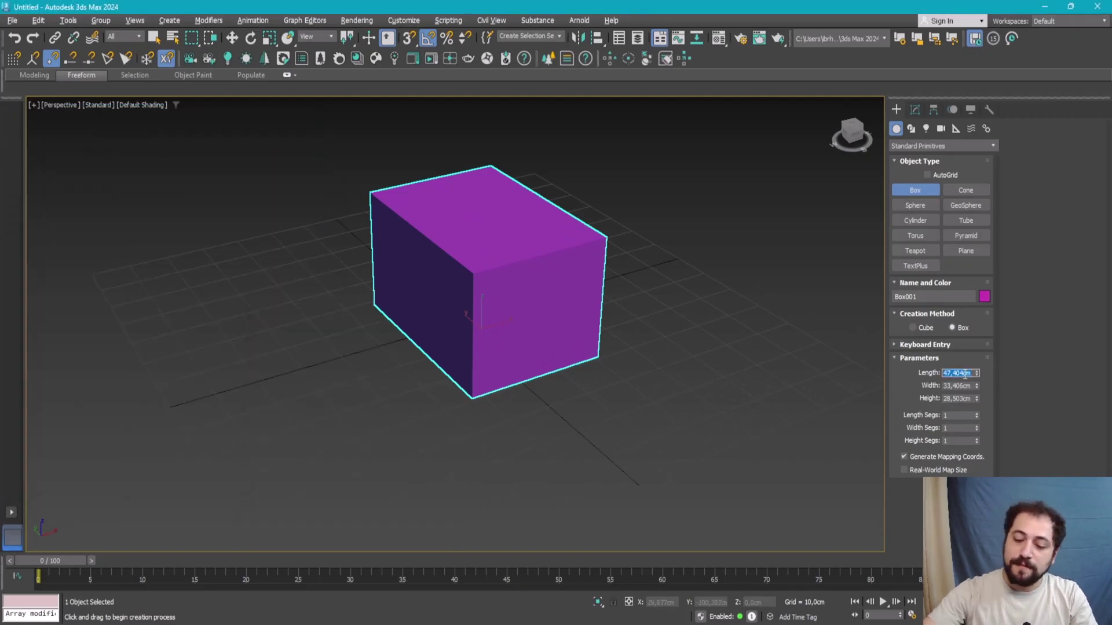
pyautogui.press('Return')
pyautogui.press('Tab')
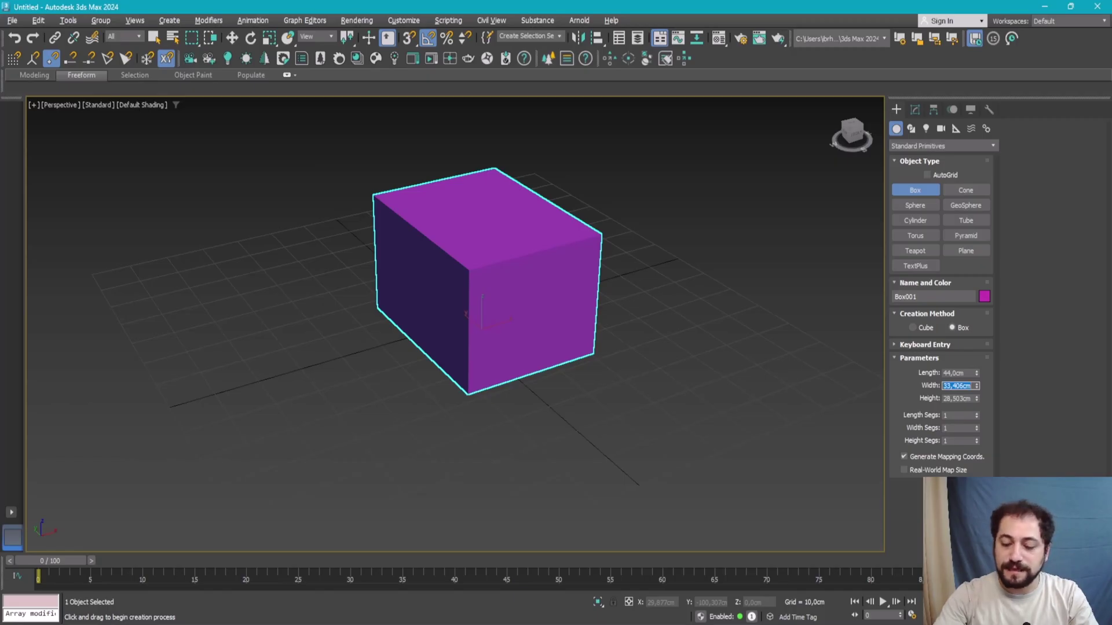
pyautogui.write('48')
pyautogui.press('Return')
pyautogui.doubleClick(958, 373)
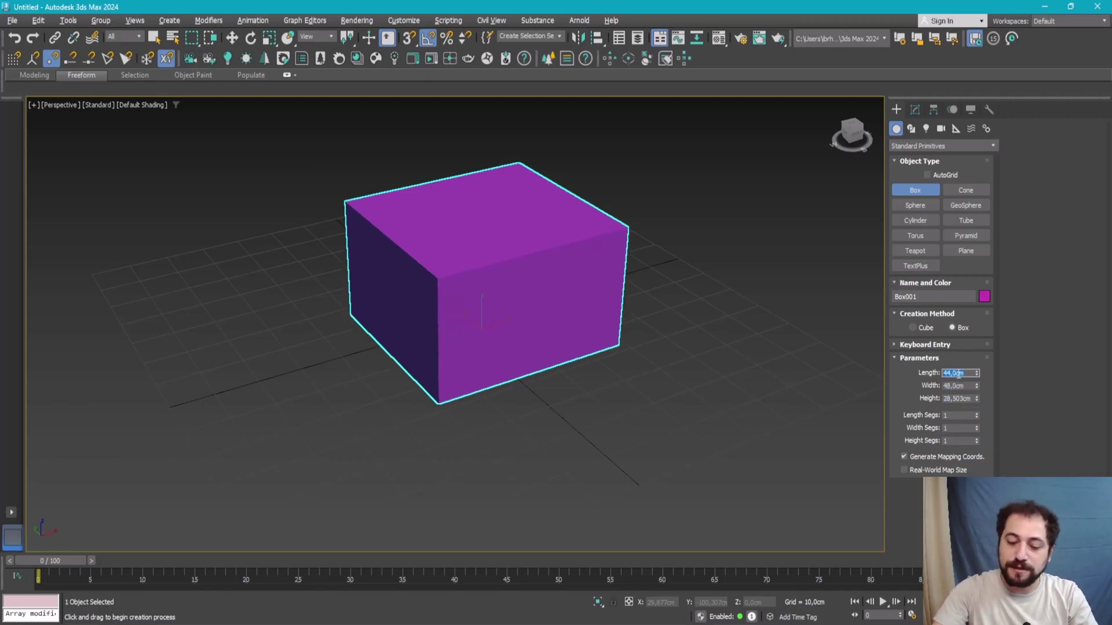
pyautogui.write('48')
pyautogui.press('Tab')
pyautogui.write('44')
pyautogui.press('Tab')
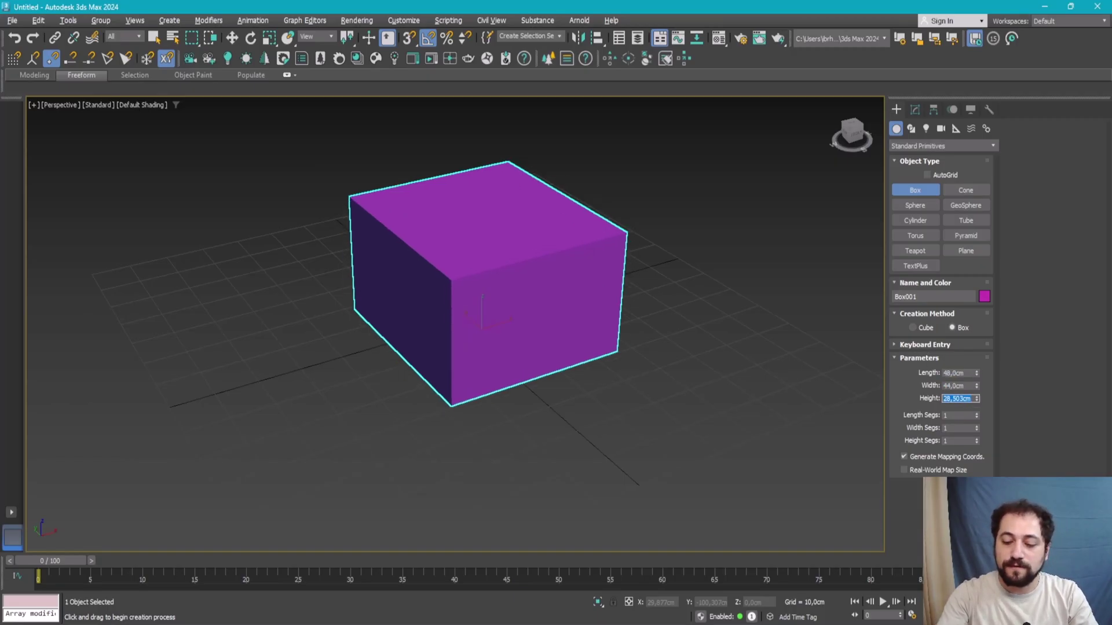
pyautogui.write('87')
pyautogui.press('Return')
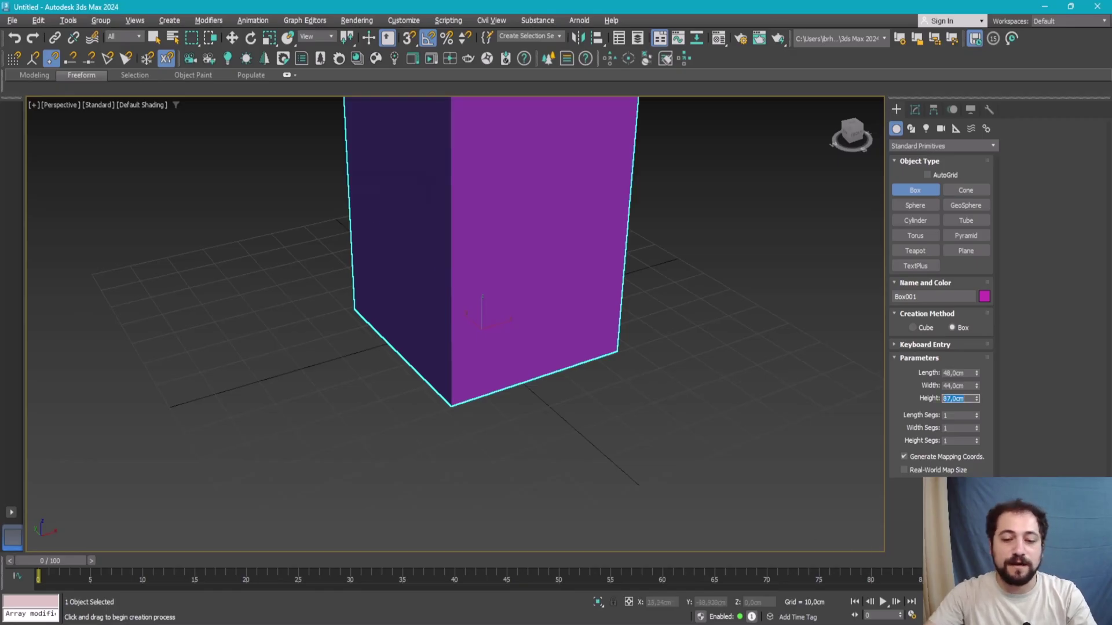
# Step: Centre the box on the origin by zeroing its X and Y positions
pyautogui.hotkey('alt', 'Tab')
pyautogui.scroll(-5, 600, 340)
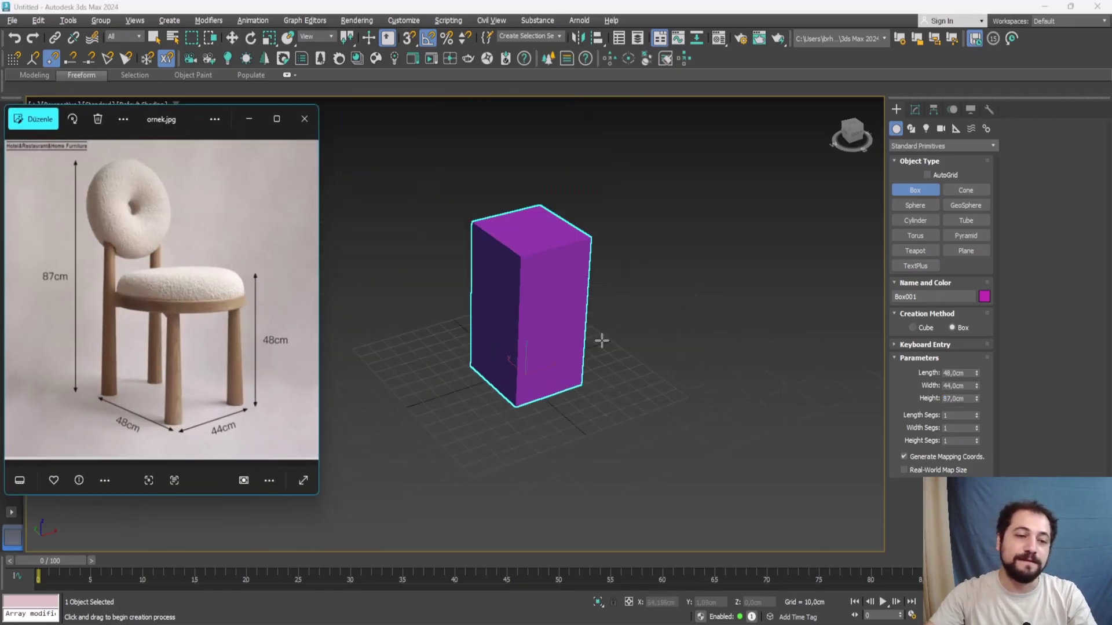
pyautogui.moveTo(601, 340)
pyautogui.keyDown('alt'); pyautogui.mouseDown(button='middle')
pyautogui.moveTo(646, 372)
pyautogui.moveTo(614, 400)
pyautogui.mouseUp(button='middle'); pyautogui.keyUp('alt')
pyautogui.press('r')
pyautogui.press('w')
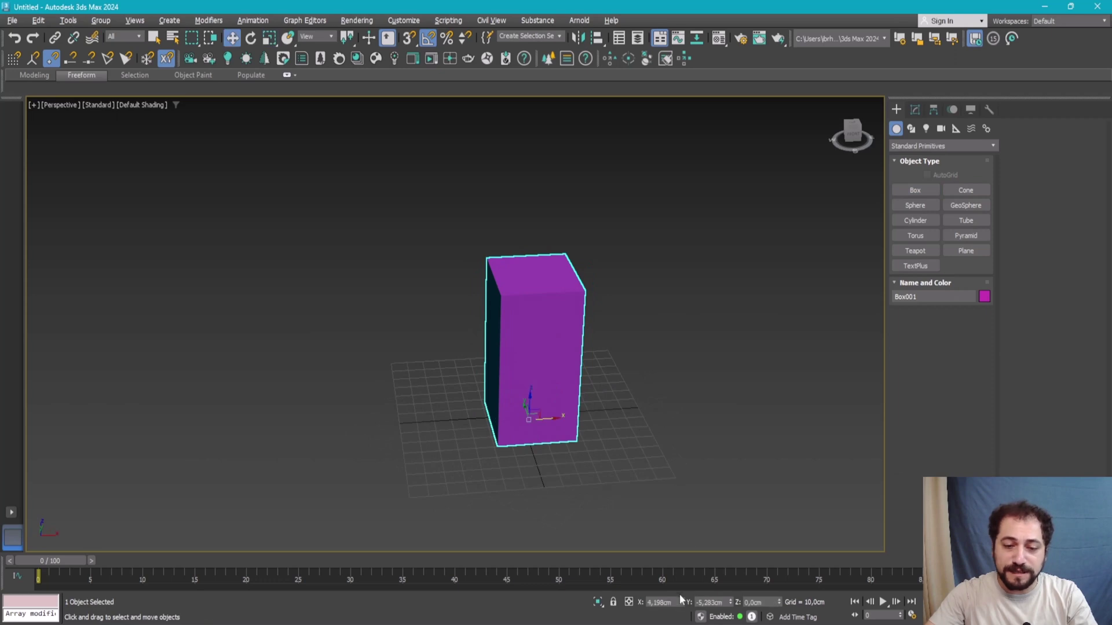
pyautogui.rightClick(682, 603)
pyautogui.rightClick(731, 605)
pyautogui.scroll(3, 546, 404)
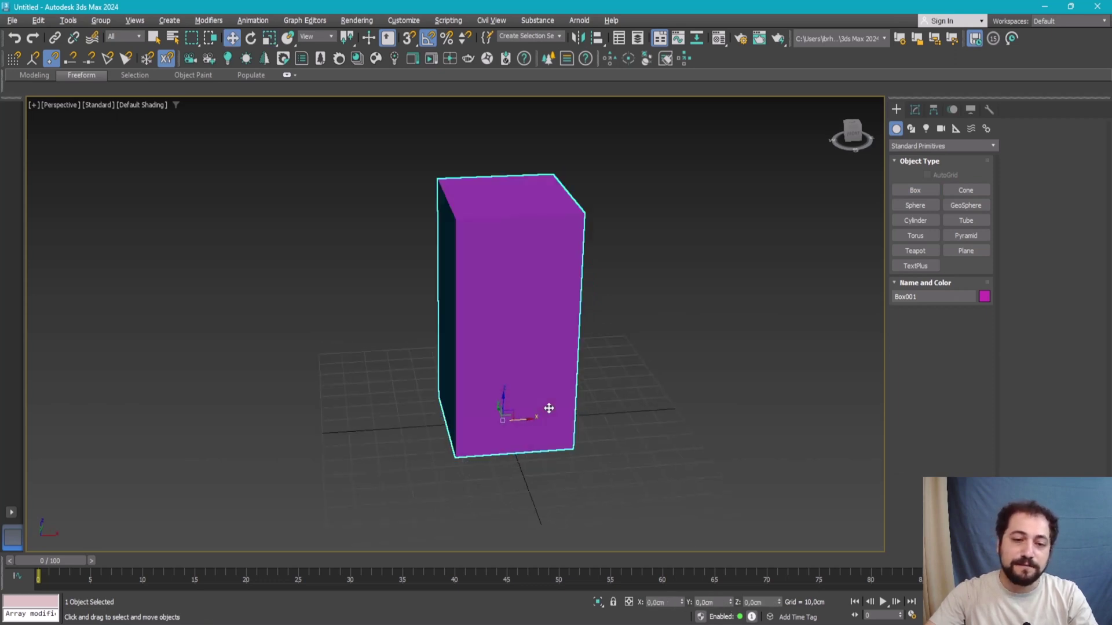
pyautogui.moveTo(546, 405)
pyautogui.keyDown('alt'); pyautogui.mouseDown(button='middle')
pyautogui.moveTo(675, 382)
pyautogui.moveTo(593, 409)
pyautogui.mouseUp(button='middle'); pyautogui.keyUp('alt')
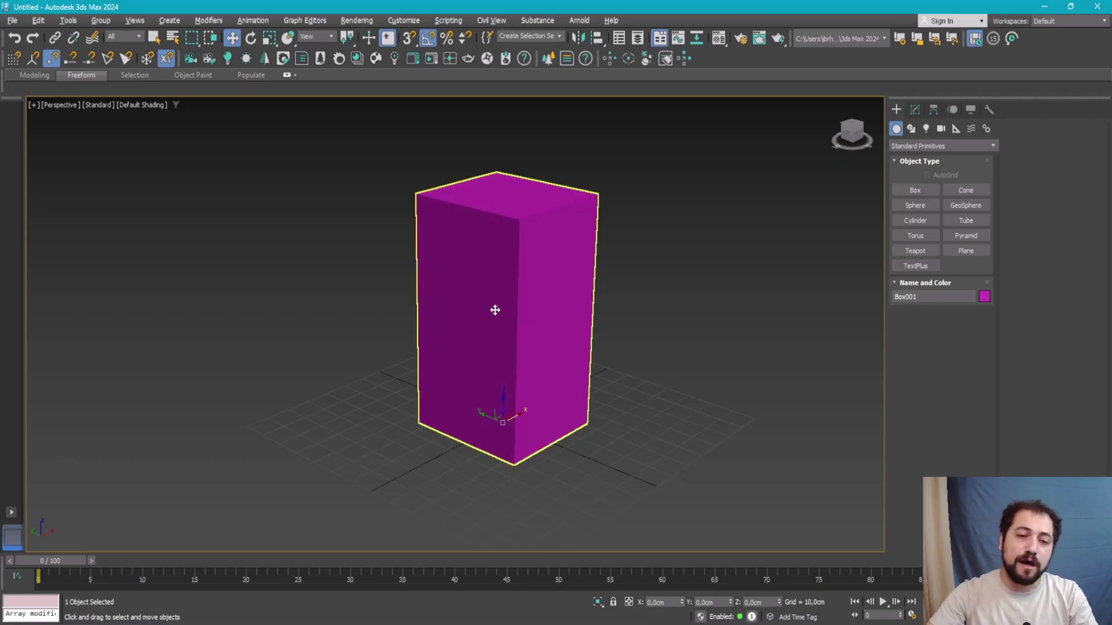
# Step: Toggle see-through display with Alt+X and orbit to inspect the box from above
pyautogui.hotkey('alt', 'x')
pyautogui.moveTo(526, 308)
pyautogui.keyDown('alt'); pyautogui.mouseDown(button='middle')
pyautogui.moveTo(502, 291)
pyautogui.moveTo(478, 362)
pyautogui.mouseUp(button='middle'); pyautogui.keyUp('alt')
pyautogui.scroll(3, 478, 362)
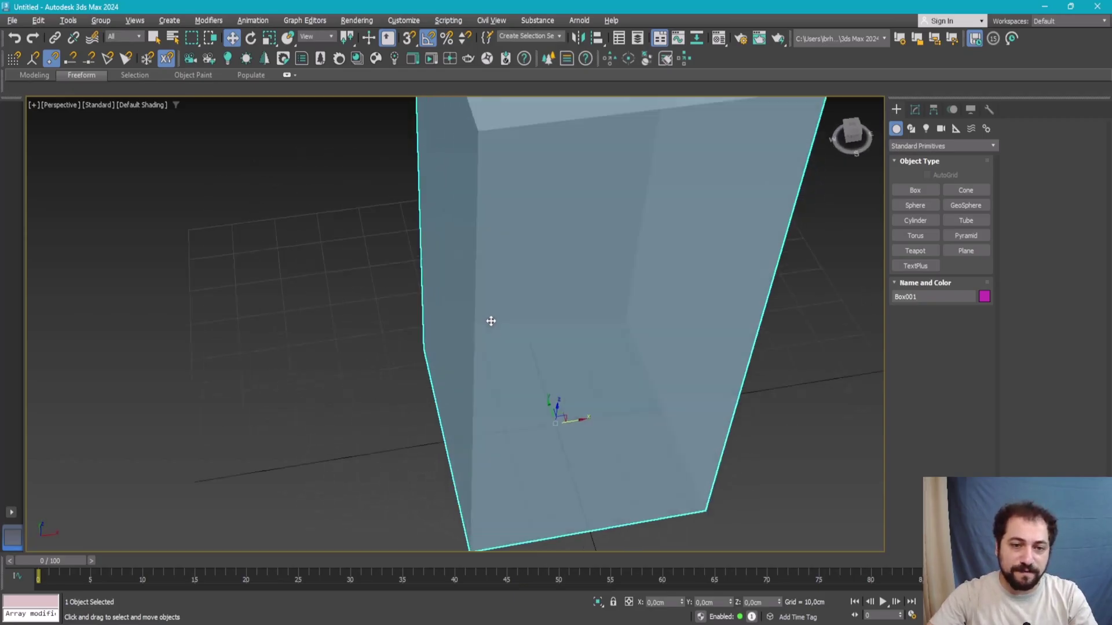
pyautogui.keyDown('alt'); pyautogui.moveTo(488, 321); pyautogui.dragTo(801, 325, button='middle'); pyautogui.keyUp('alt')
pyautogui.scroll(-4, 801, 325)
pyautogui.hotkey('alt', 'x')
pyautogui.click(914, 191)
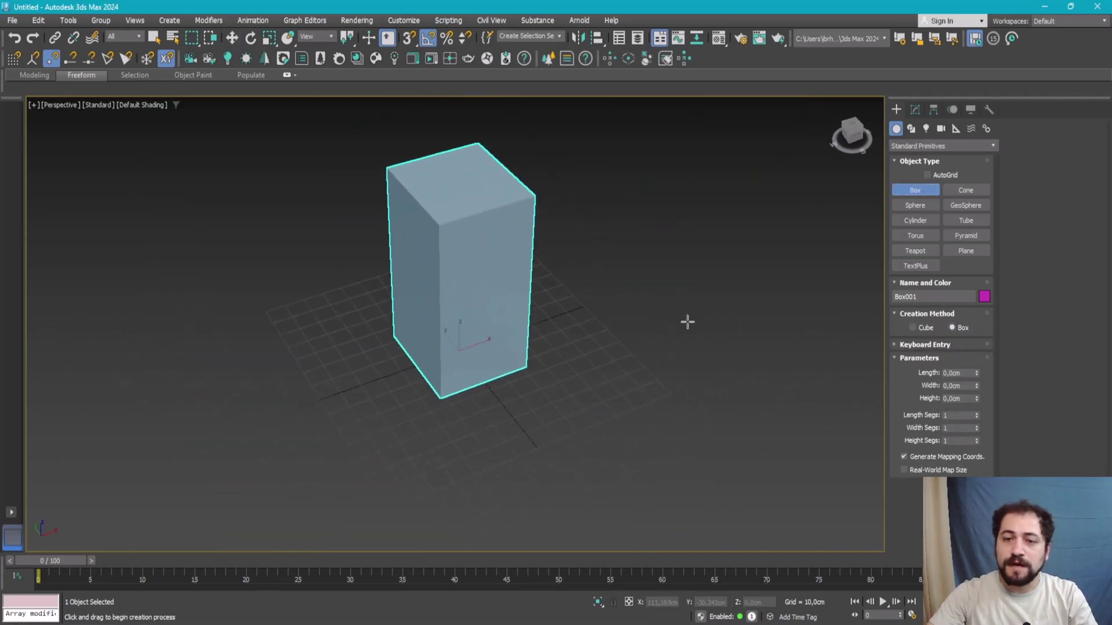
# Step: Check the reference photo, then draw a flat cylinder and centre it at the origin
pyautogui.hotkey('alt', 'Tab')
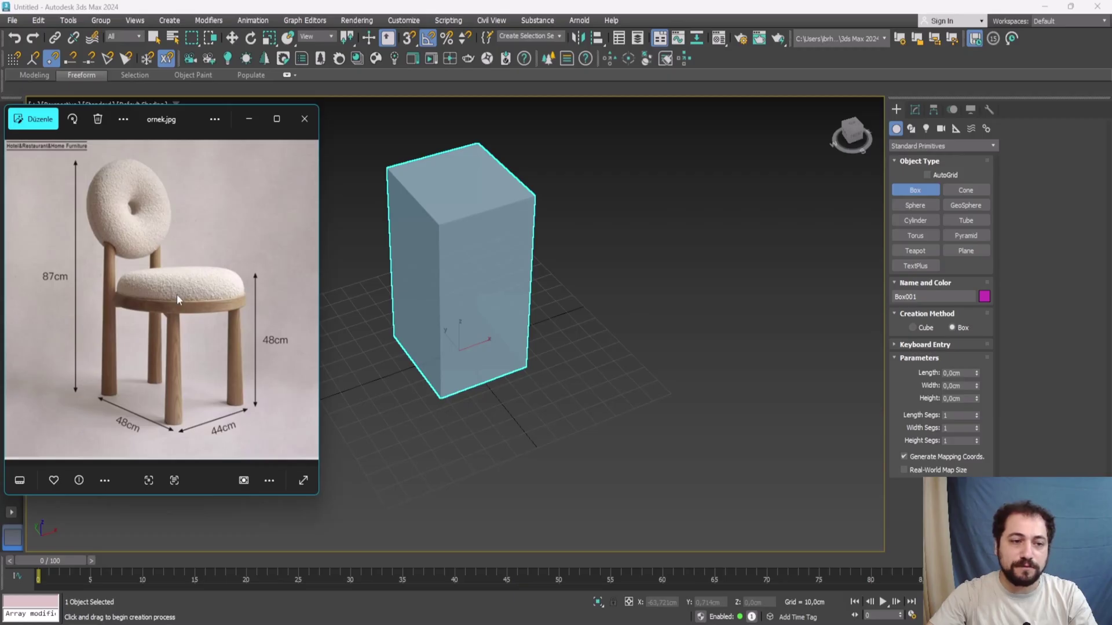
pyautogui.click(919, 220)
pyautogui.moveTo(530, 432); pyautogui.dragTo(564, 449)
pyautogui.click(567, 443)
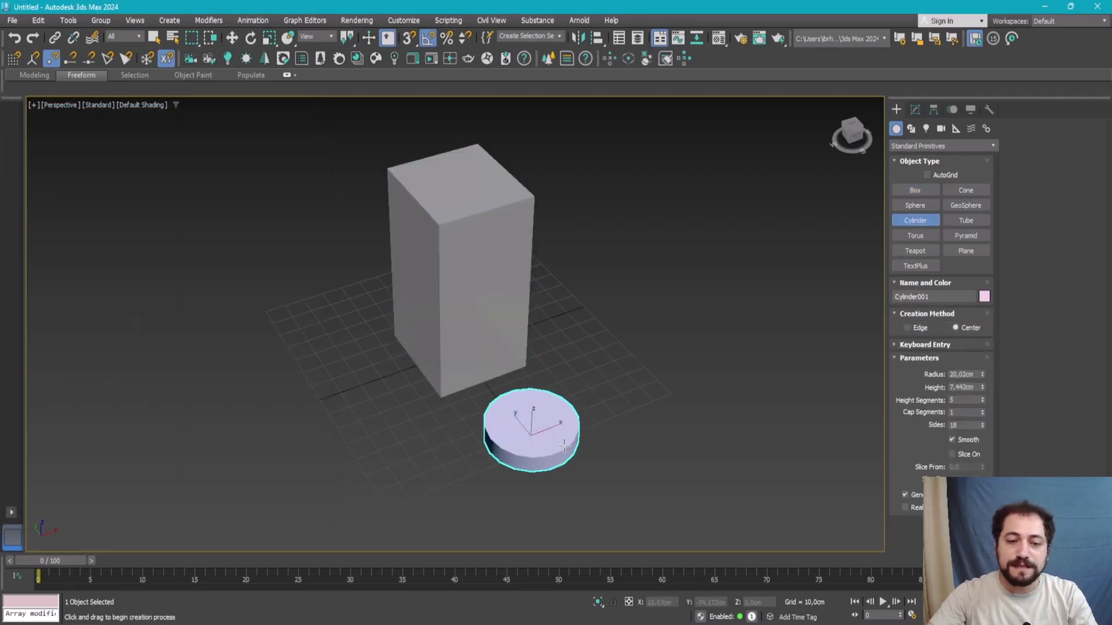
pyautogui.moveTo(695, 453); pyautogui.dragTo(663, 422, button='middle')
pyautogui.press('w')
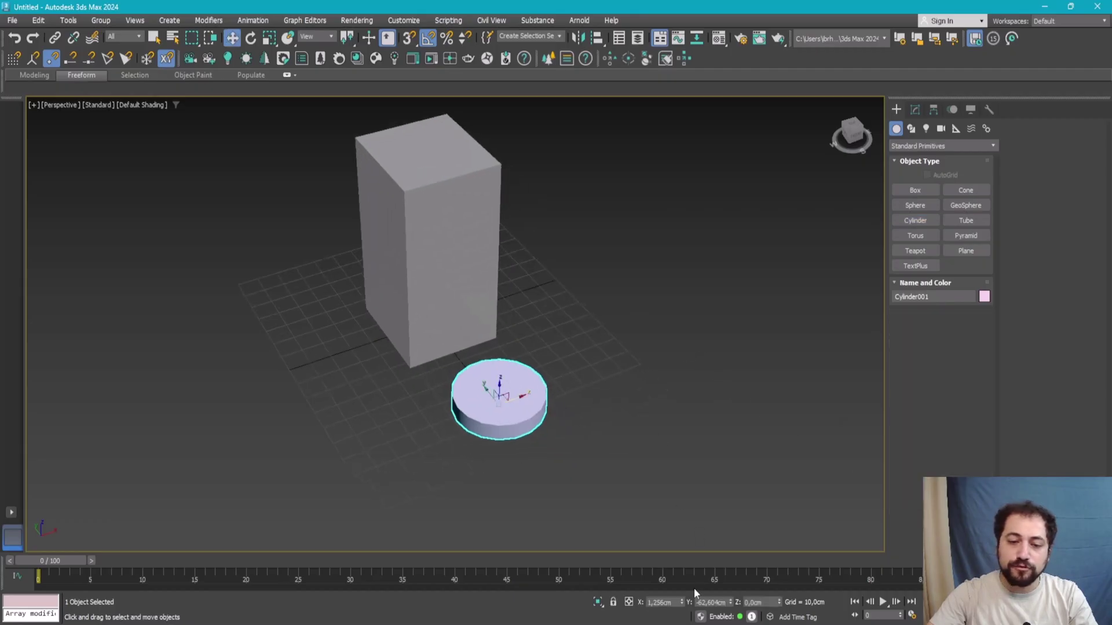
pyautogui.rightClick(731, 606)
pyautogui.scroll(-3, 543, 419)
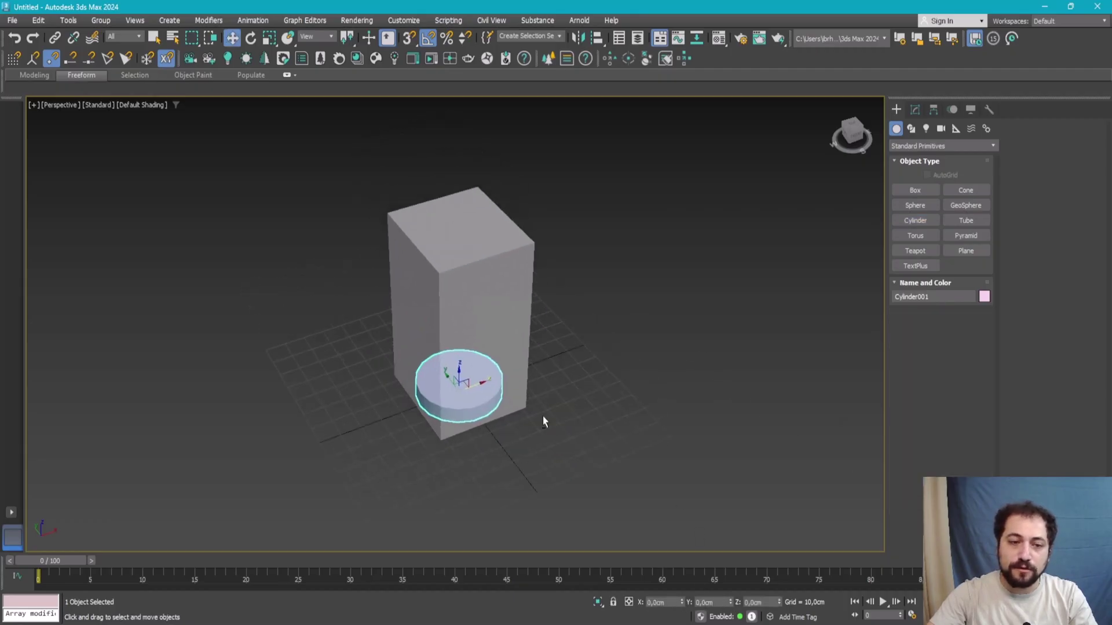
# Step: Maximize the top and front views in turn to inspect the cylinder
pyautogui.hotkey('alt', 'w')
pyautogui.click(294, 211)
pyautogui.hotkey('alt', 'w')
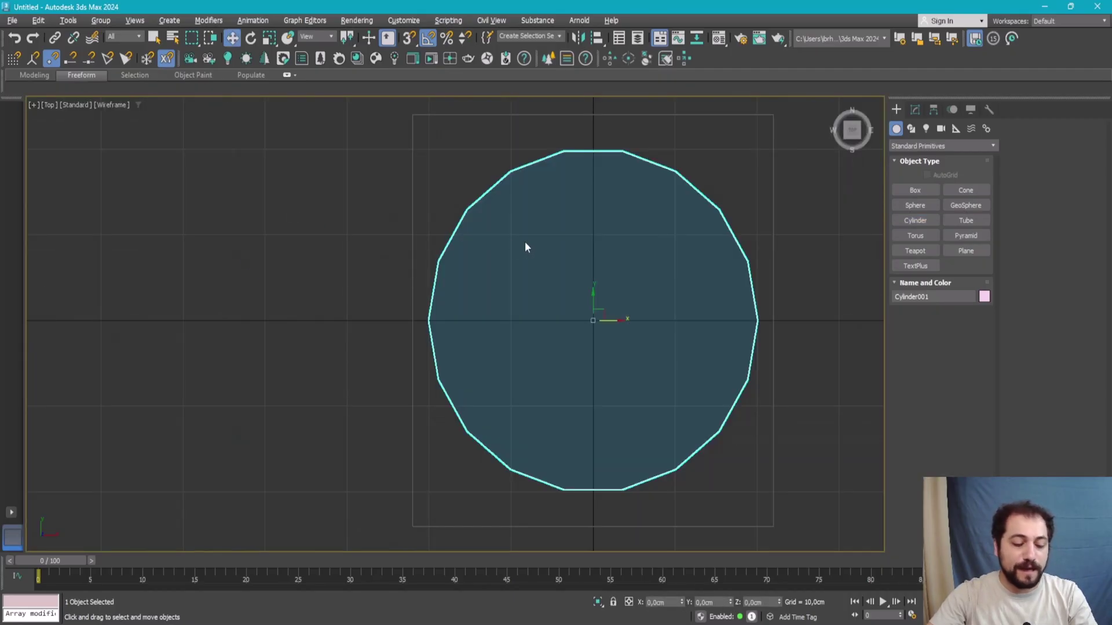
pyautogui.hotkey('alt', 'w')
pyautogui.rightClick(630, 208)
pyautogui.hotkey('alt', 'w')
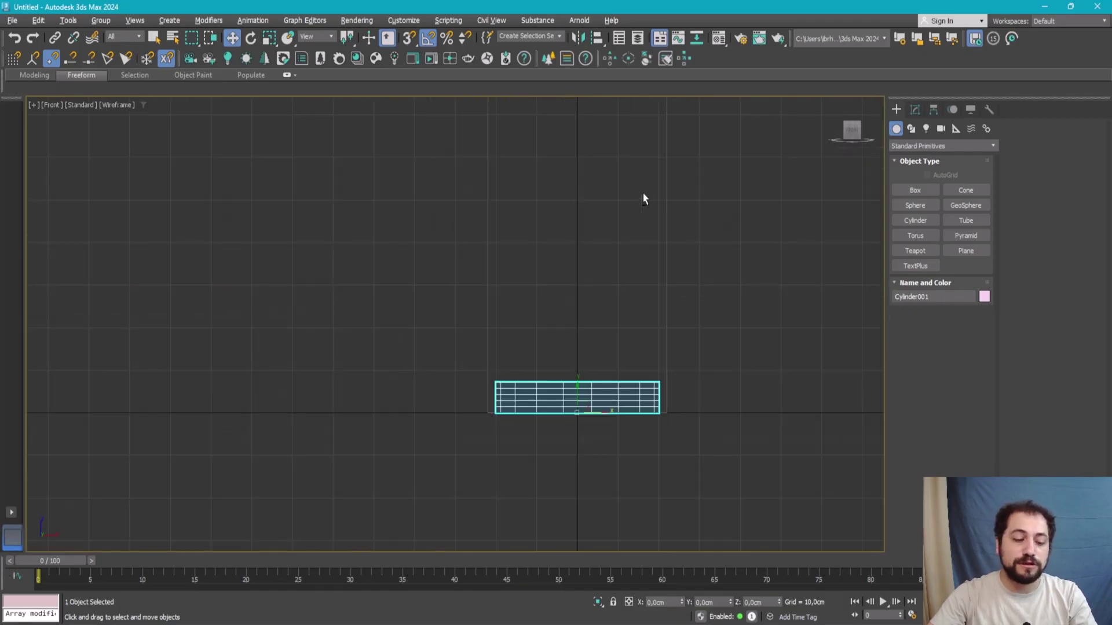
pyautogui.hotkey('alt', 'w')
# Step: Maximize the perspective view, then recentre the cylinder in the top view
pyautogui.rightClick(717, 402)
pyautogui.hotkey('alt', 'w')
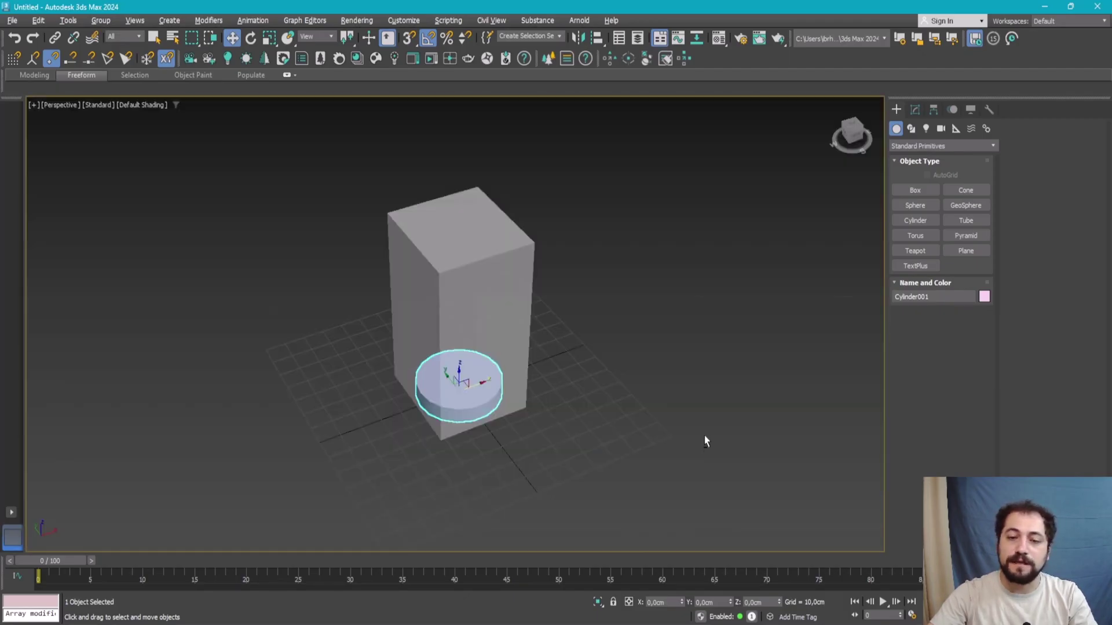
pyautogui.hotkey('alt', 'w')
pyautogui.hotkey('alt', 'w')
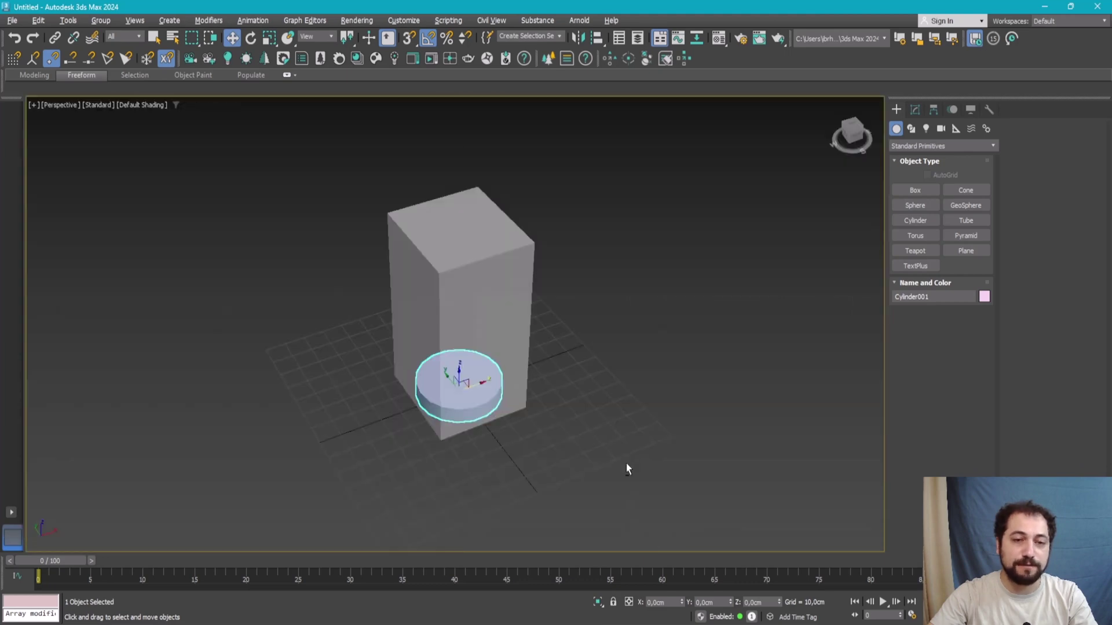
pyautogui.hotkey('alt', 'w')
pyautogui.hotkey('alt', 'w')
pyautogui.hotkey('alt', 'w')
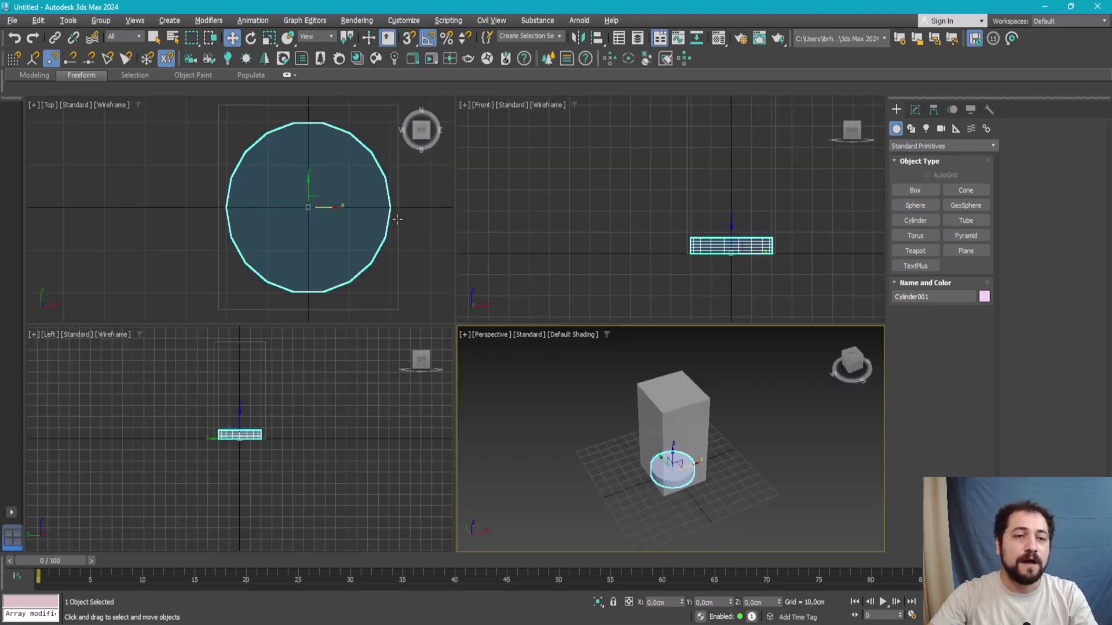
pyautogui.rightClick(397, 219)
pyautogui.hotkey('alt', 'w')
pyautogui.moveTo(632, 236); pyautogui.dragTo(559, 236, button='middle')
# Step: Set the seat cylinder's height to 7 cm
pyautogui.click(918, 108)
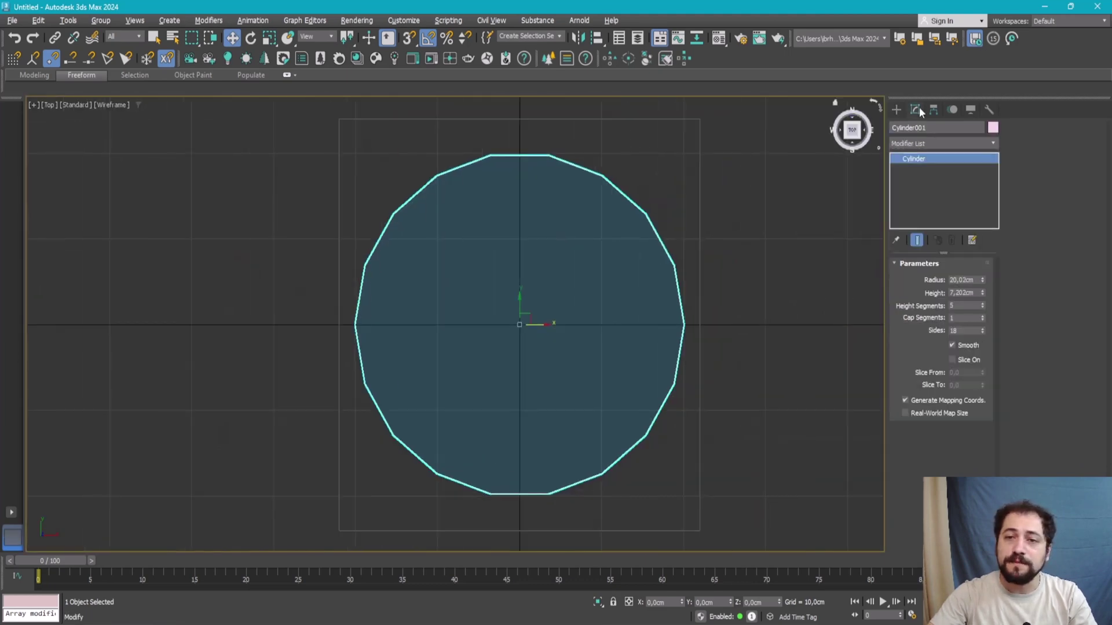
pyautogui.doubleClick(975, 292)
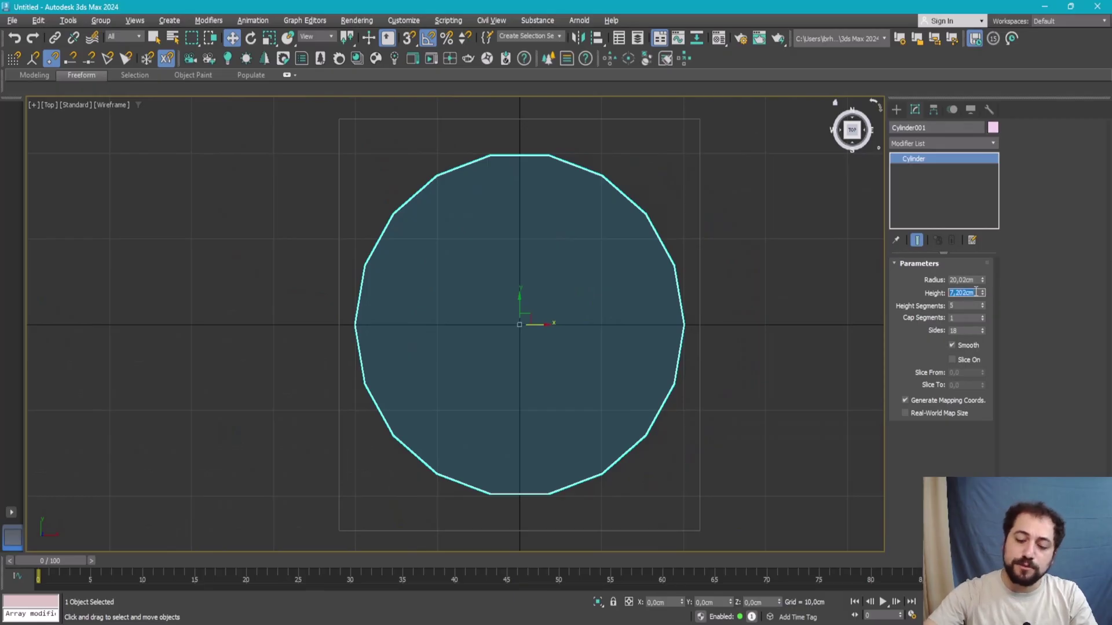
pyautogui.write('1')
pyautogui.press('BackSpace')
pyautogui.write('7')
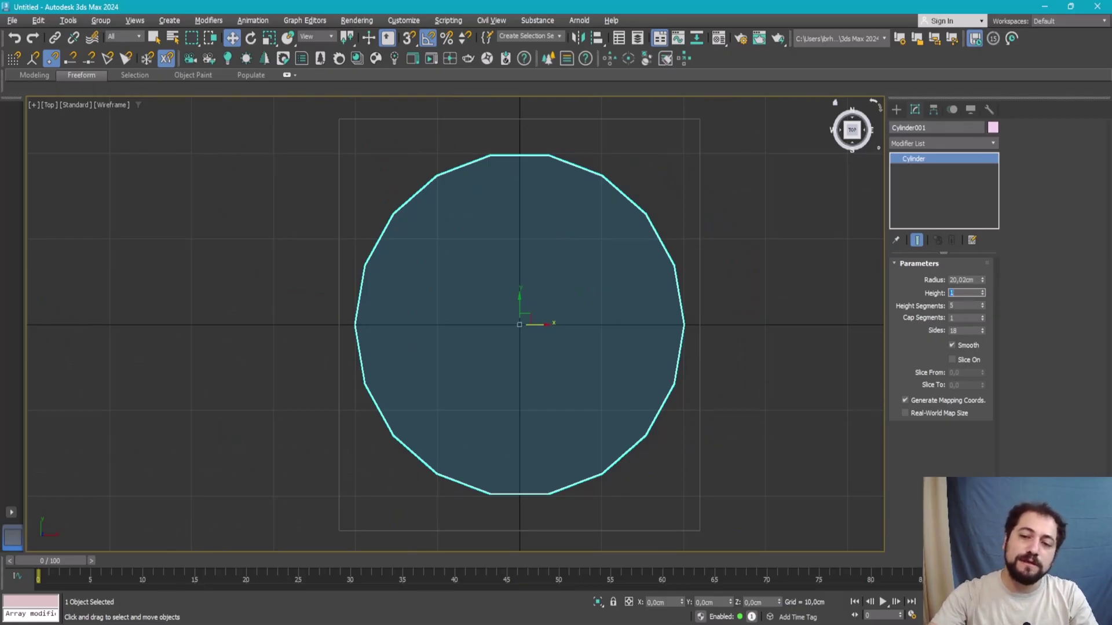
pyautogui.press('Tab')
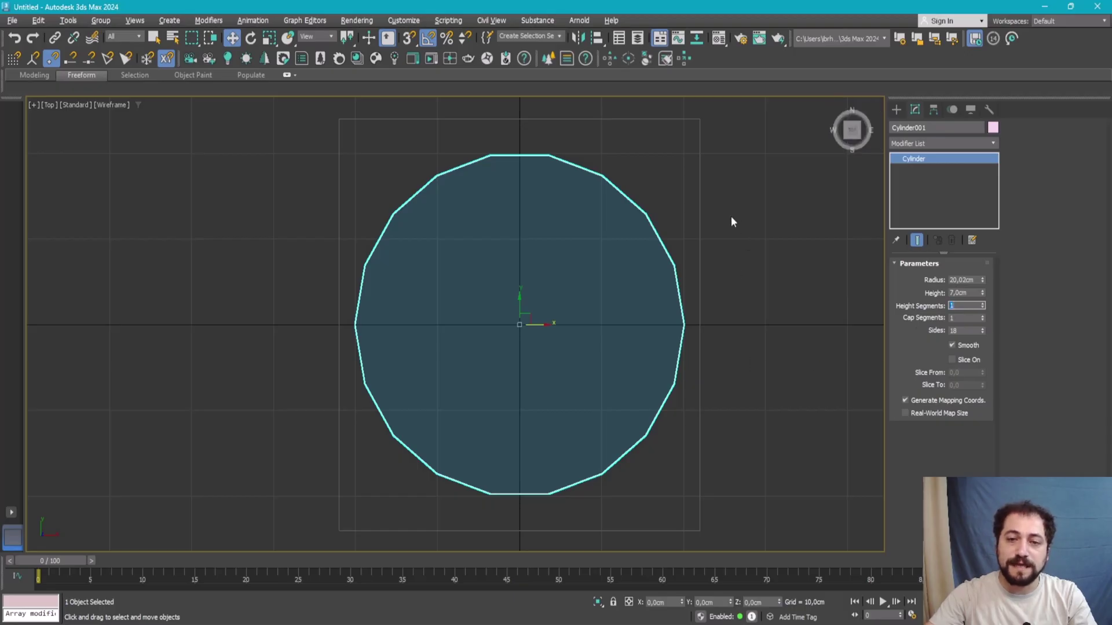
# Step: Reset the cylinder's height segments to 1
pyautogui.hotkey('alt', 'w')
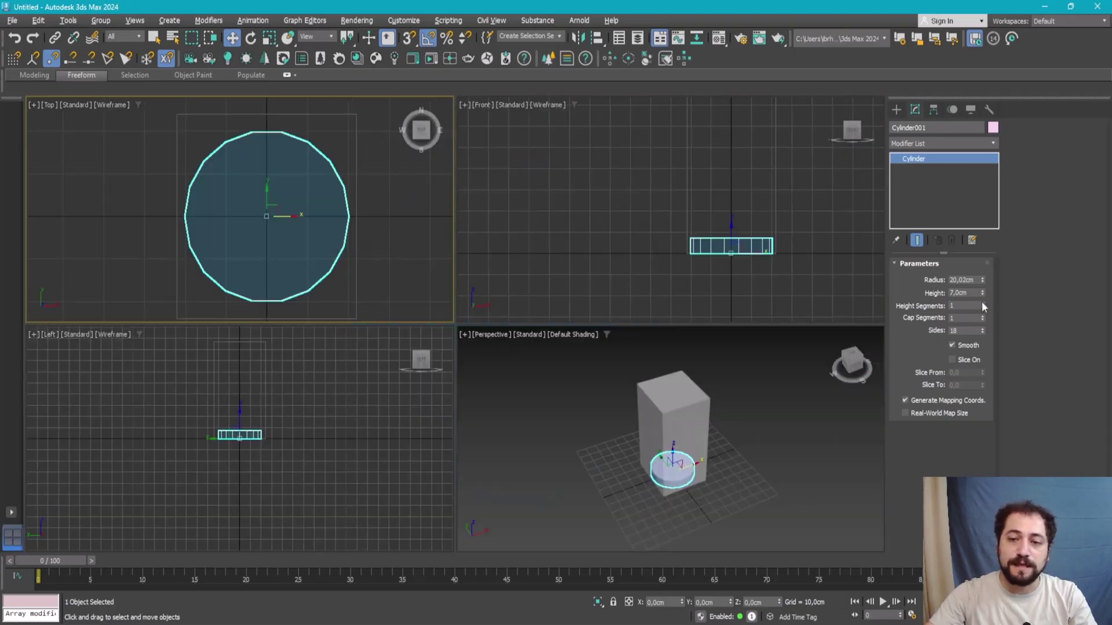
pyautogui.moveTo(982, 306); pyautogui.dragTo(982, 287)
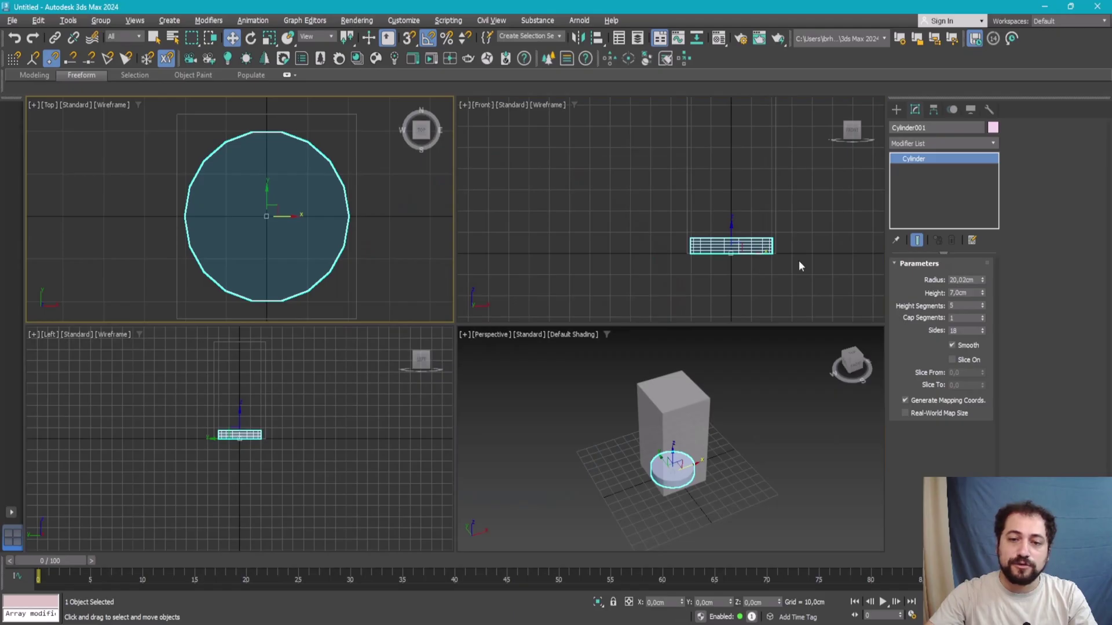
pyautogui.click(982, 304)
pyautogui.scroll(3, 734, 248)
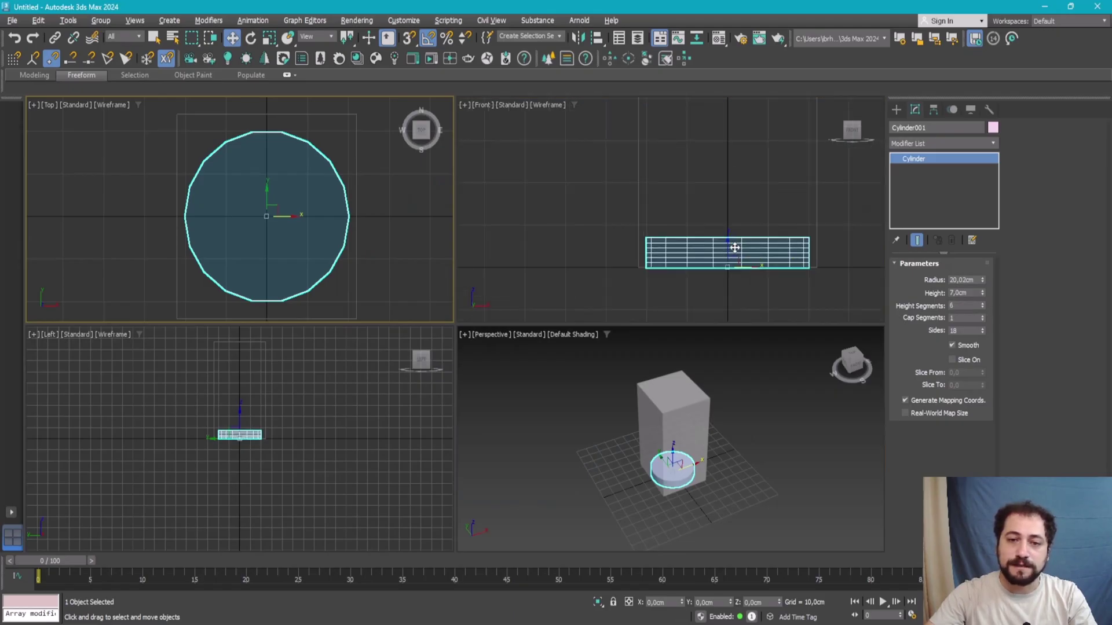
pyautogui.rightClick(982, 309)
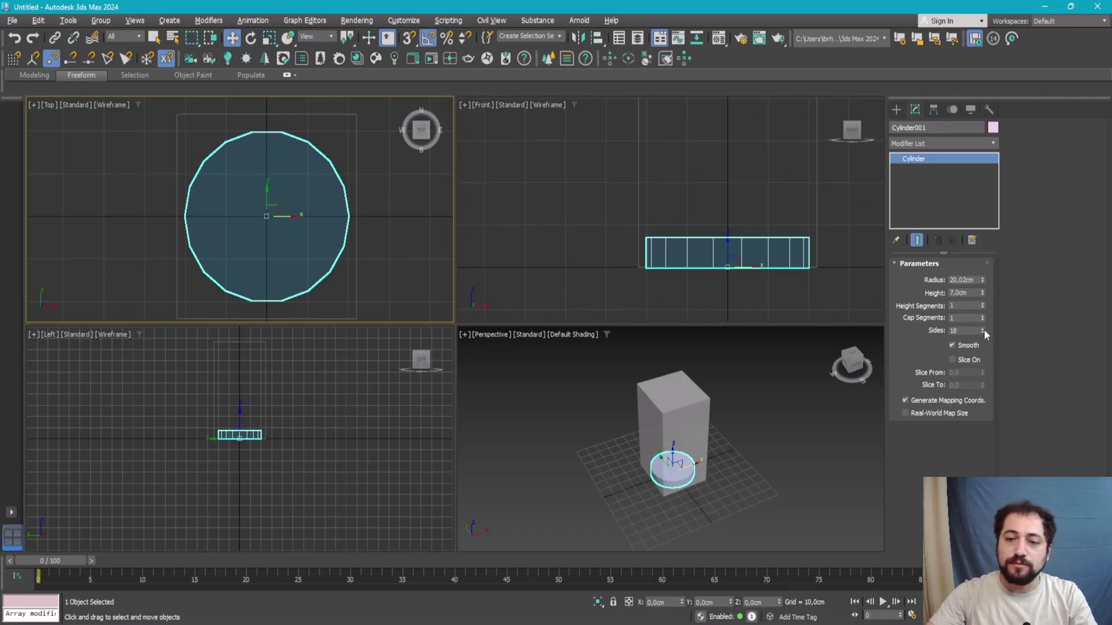
# Step: Set the cylinder's sides to 36
pyautogui.moveTo(983, 332); pyautogui.dragTo(983, 316)
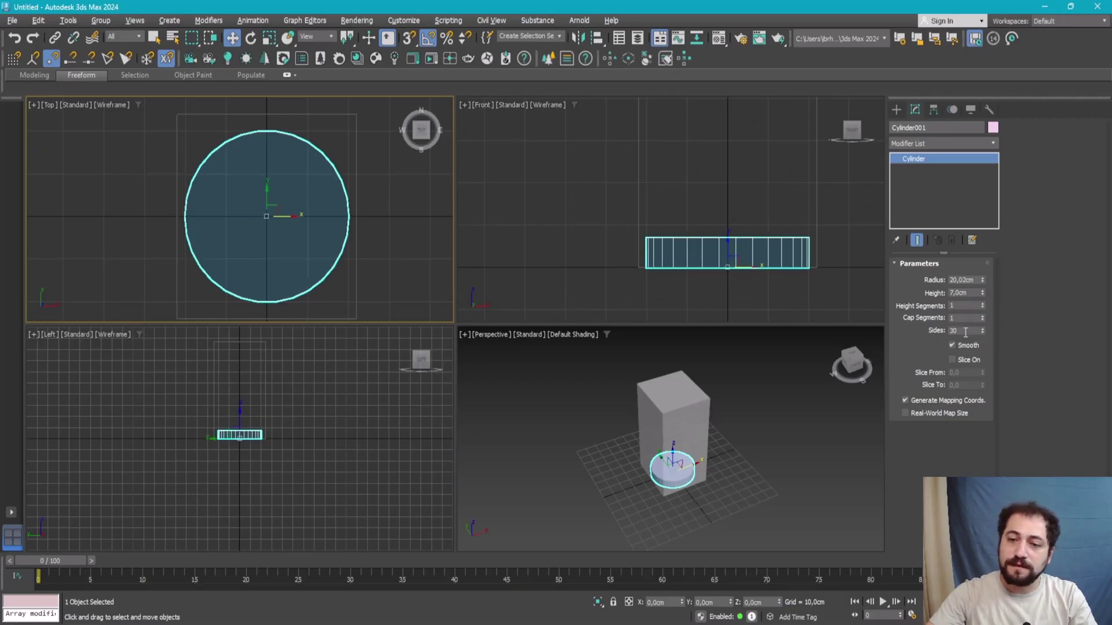
pyautogui.scroll(3, 295, 202)
pyautogui.scroll(5, 328, 209)
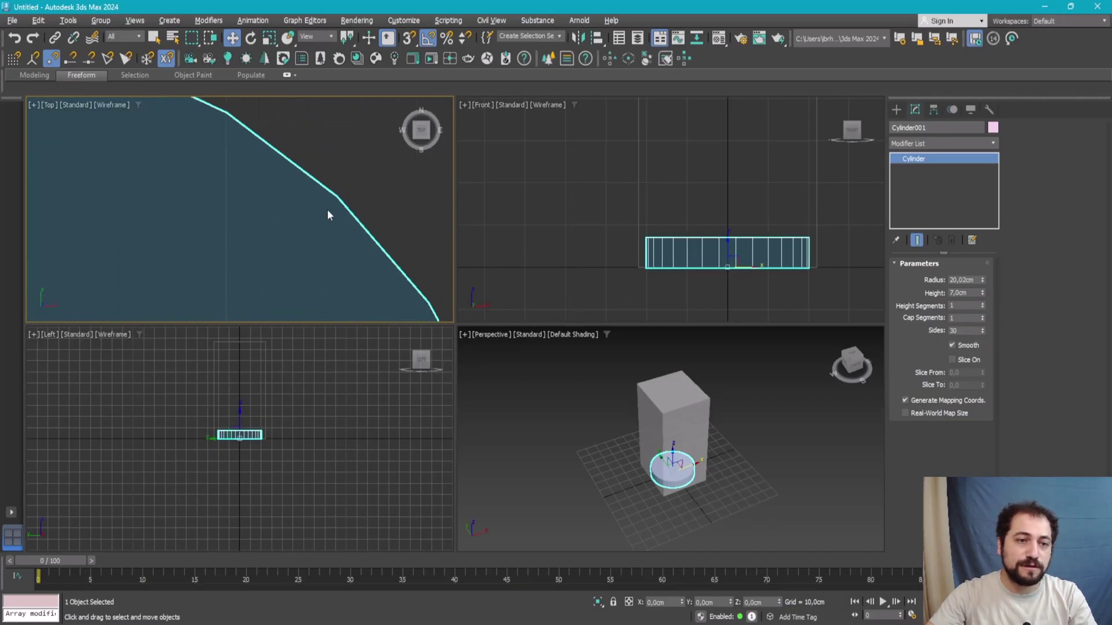
pyautogui.scroll(-3, 328, 215)
pyautogui.doubleClick(962, 331)
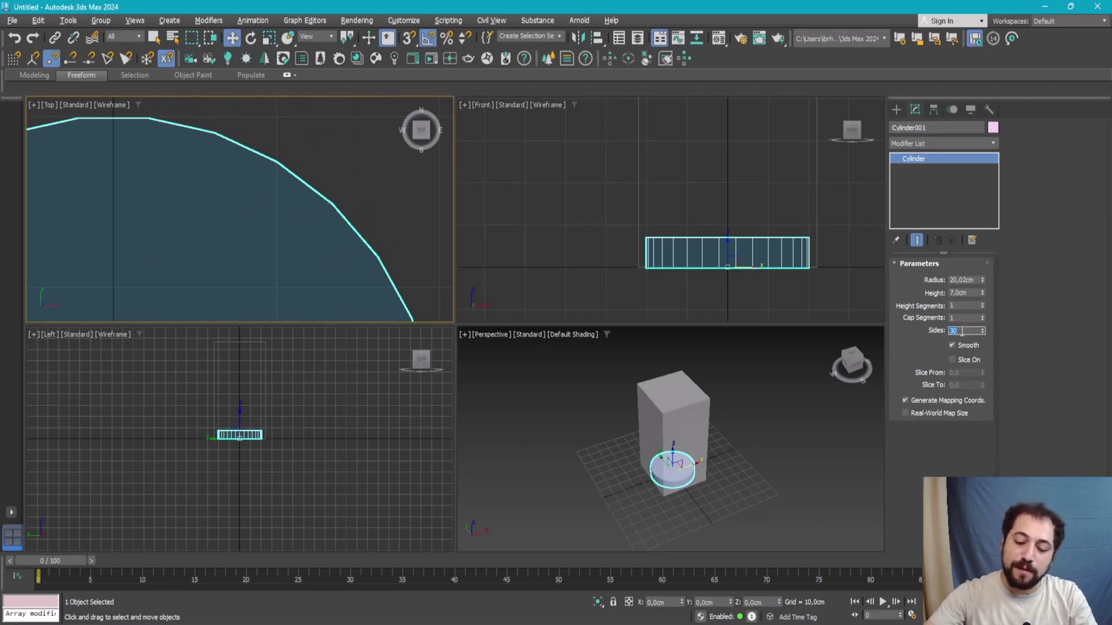
pyautogui.write('36')
pyautogui.press('Return')
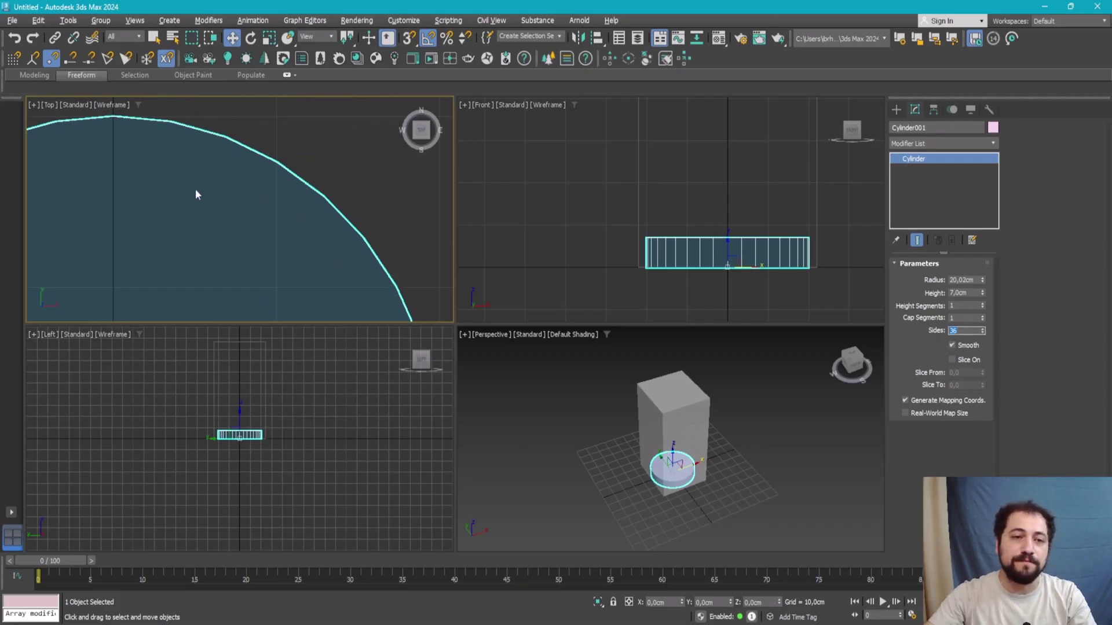
pyautogui.scroll(-4, 196, 195)
pyautogui.scroll(-1, 296, 179)
# Step: Maximize the top view to inspect the smooth round seat
pyautogui.hotkey('alt', 'w')
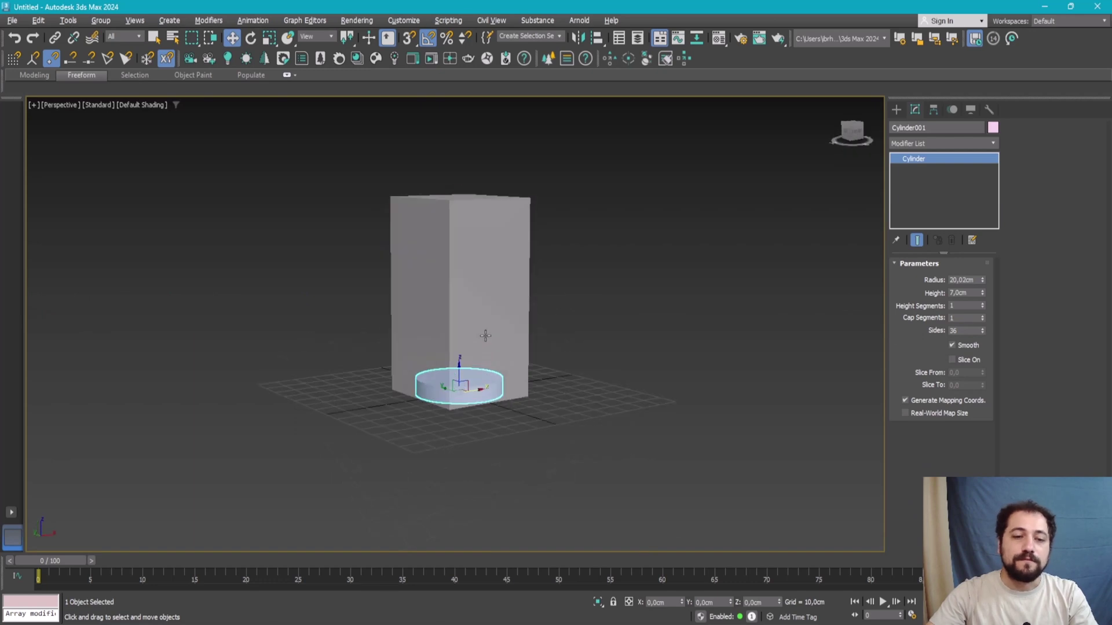
pyautogui.hotkey('alt', 'w')
pyautogui.click(235, 219)
pyautogui.hotkey('alt', 'w')
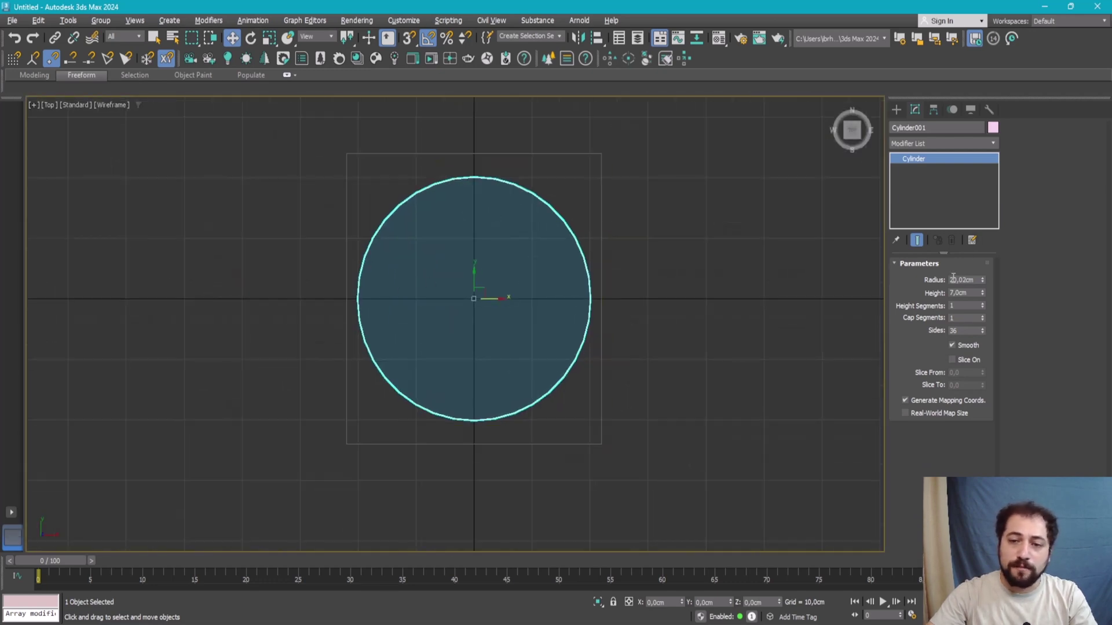
# Step: Change the seat cylinder's radius from 20 to 22 cm
pyautogui.moveTo(982, 280); pyautogui.dragTo(981, 271)
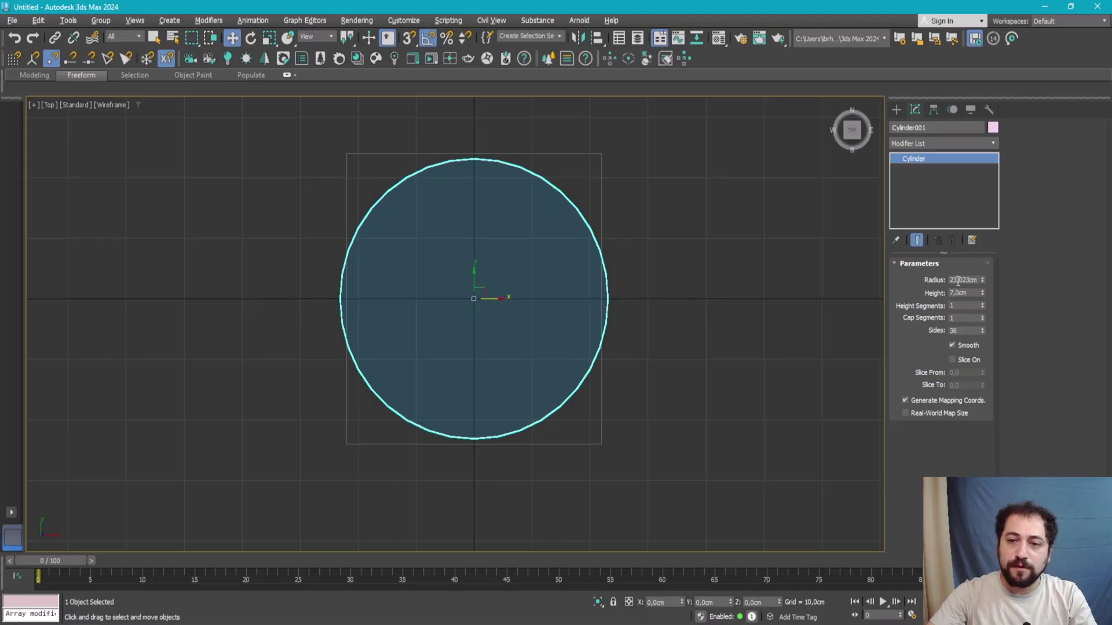
pyautogui.doubleClick(958, 281)
pyautogui.moveTo(652, 491)
pyautogui.mouseDown(button='middle')
pyautogui.moveTo(635, 295)
pyautogui.moveTo(682, 332)
pyautogui.mouseUp(button='middle')
pyautogui.doubleClick(967, 281)
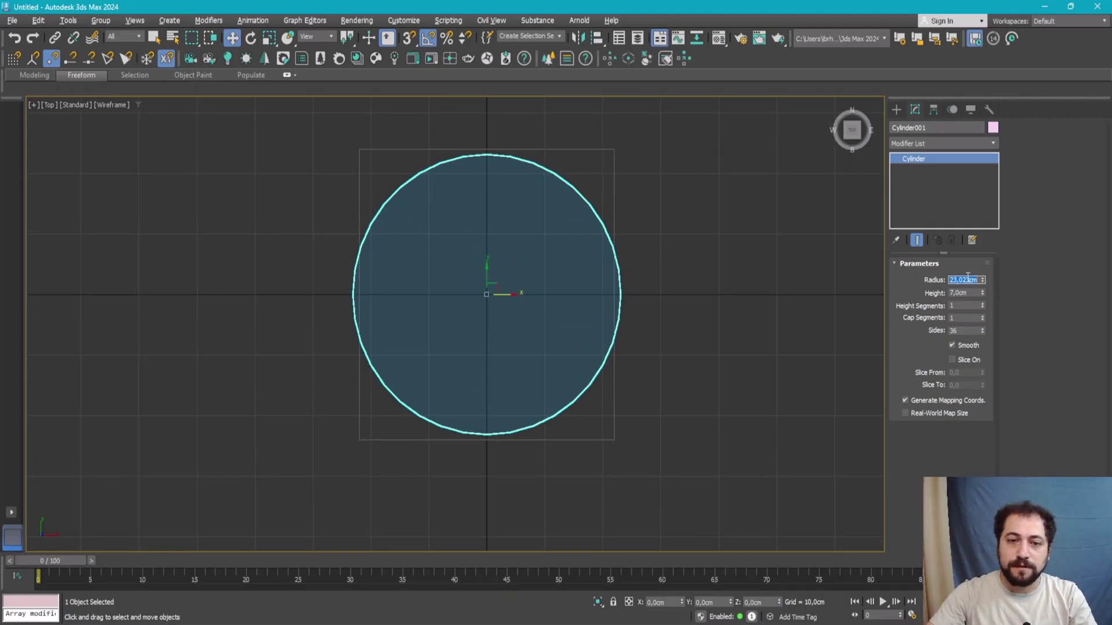
pyautogui.write('20')
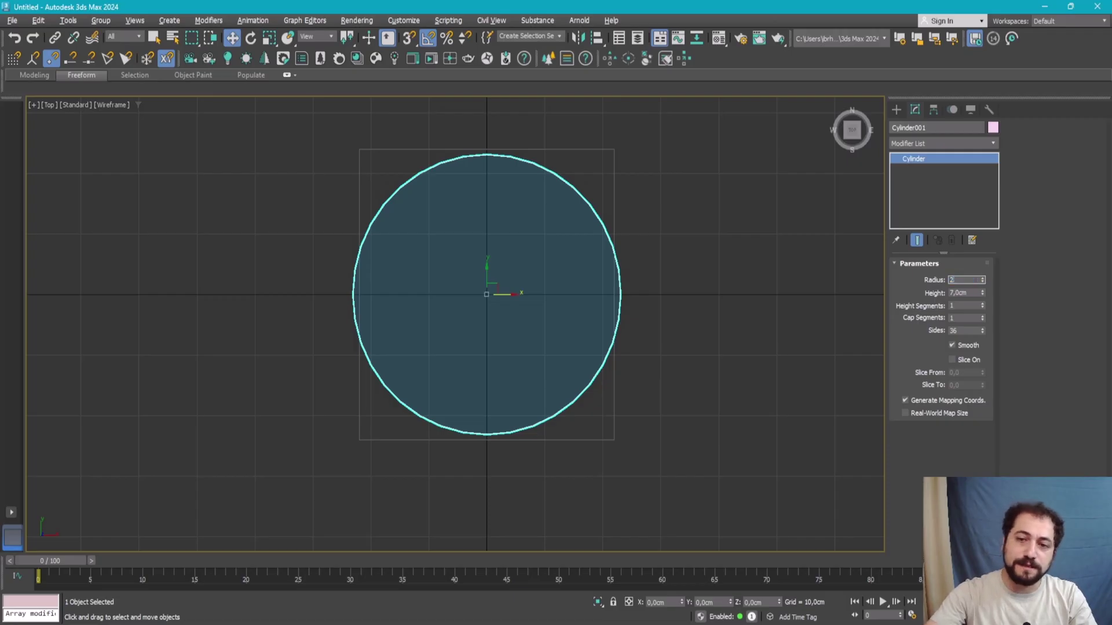
pyautogui.press('Return')
pyautogui.write('22')
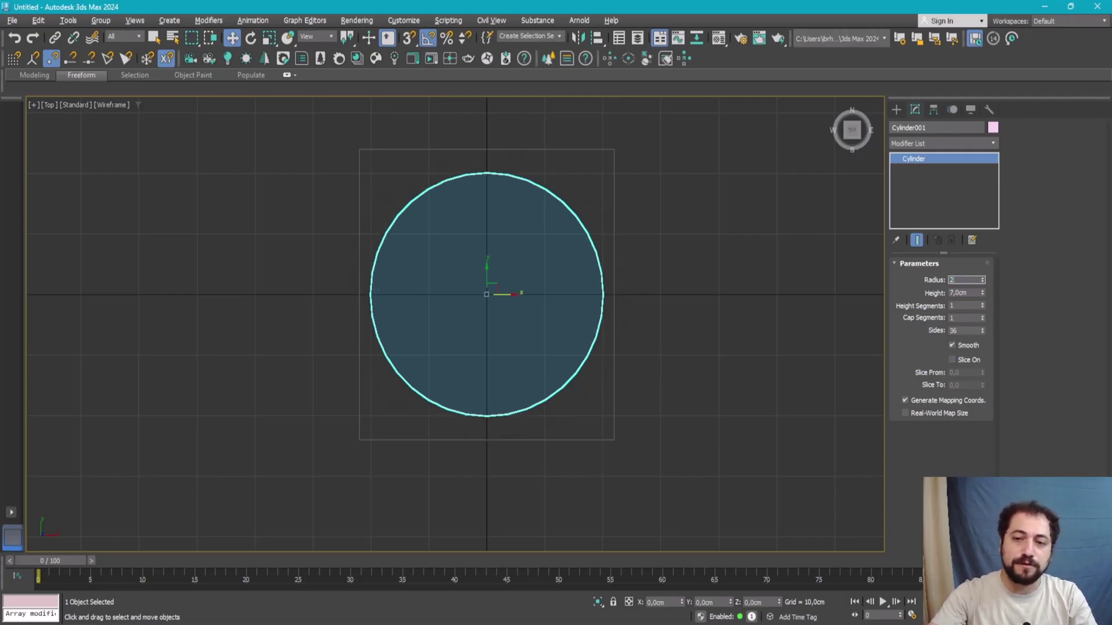
pyautogui.press('Return')
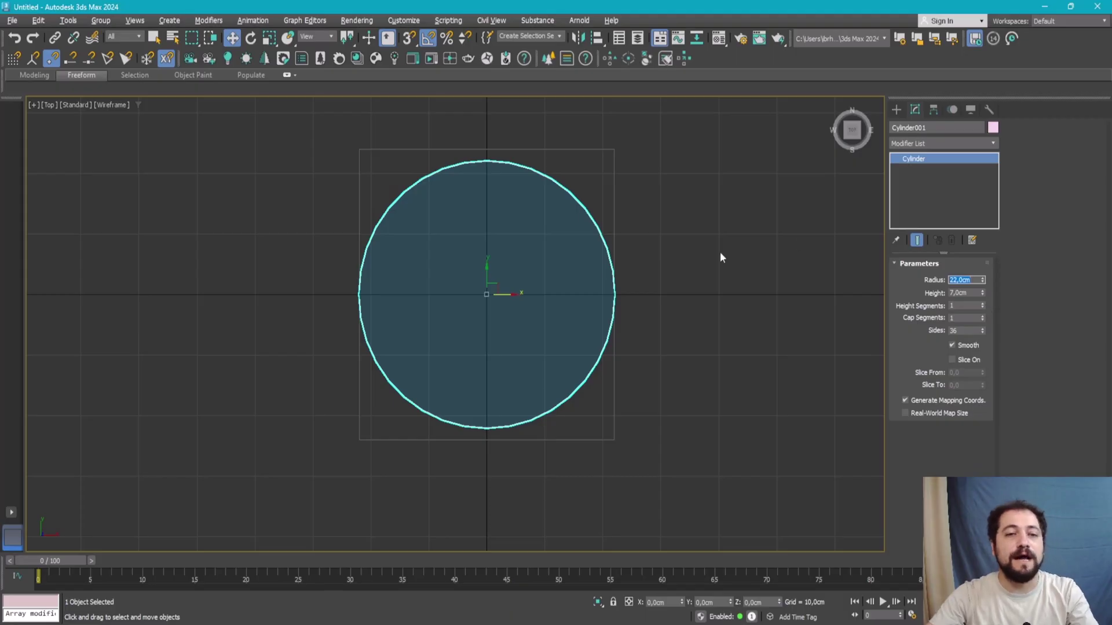
# Step: Recentre the top view and nudge the seat slightly along Y
pyautogui.moveTo(728, 350); pyautogui.dragTo(674, 355, button='middle')
pyautogui.scroll(-3, 676, 360)
pyautogui.rightClick(675, 359)
pyautogui.scroll(-2, 677, 405)
pyautogui.press('p')
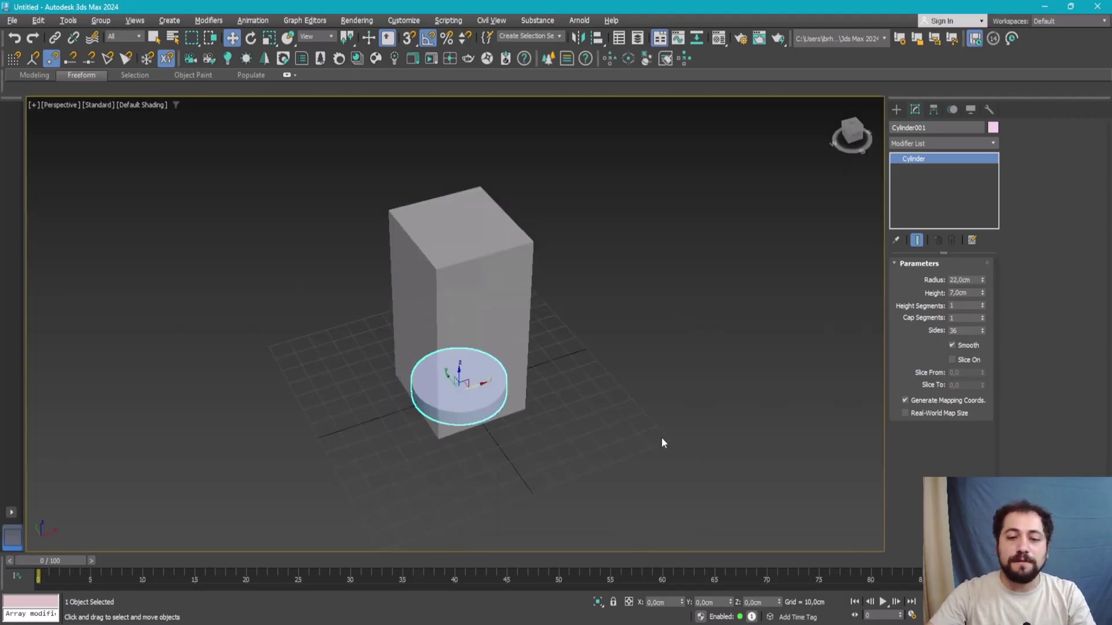
pyautogui.press('t')
pyautogui.scroll(3, 574, 402)
pyautogui.scroll(2, 610, 323)
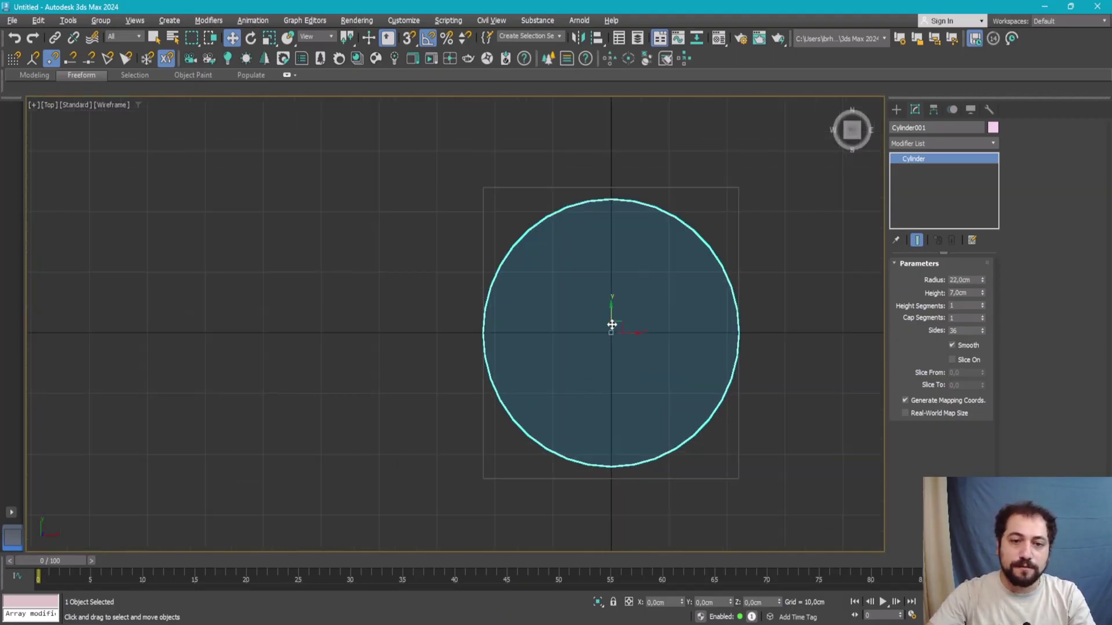
pyautogui.moveTo(610, 322); pyautogui.dragTo(612, 329)
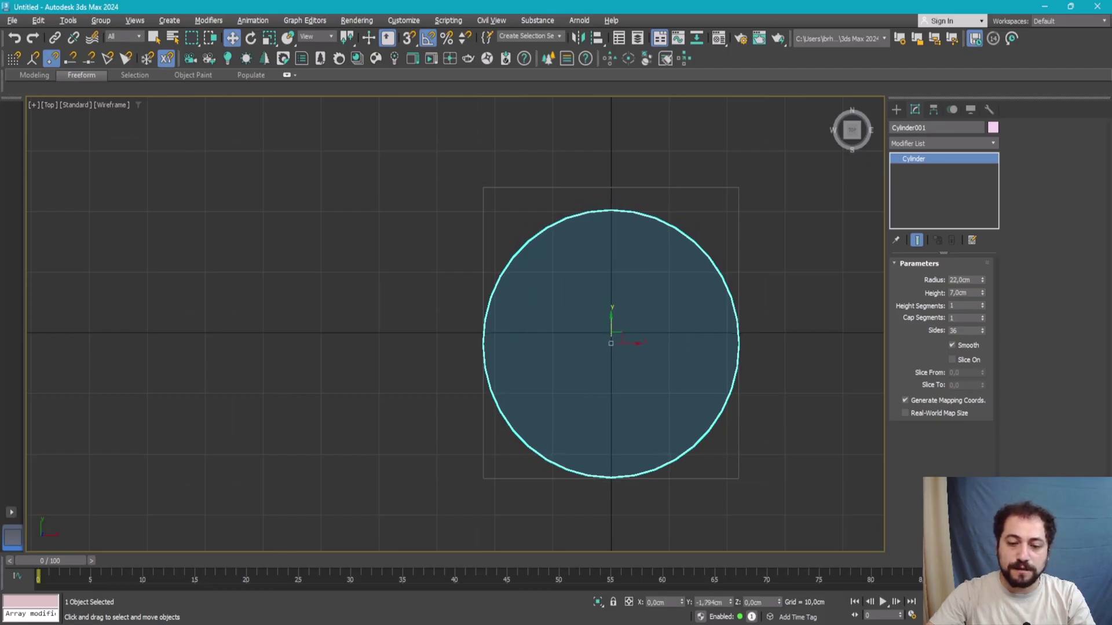
# Step: Compare the seat against the chair reference photo
pyautogui.hotkey('alt', 'Tab')
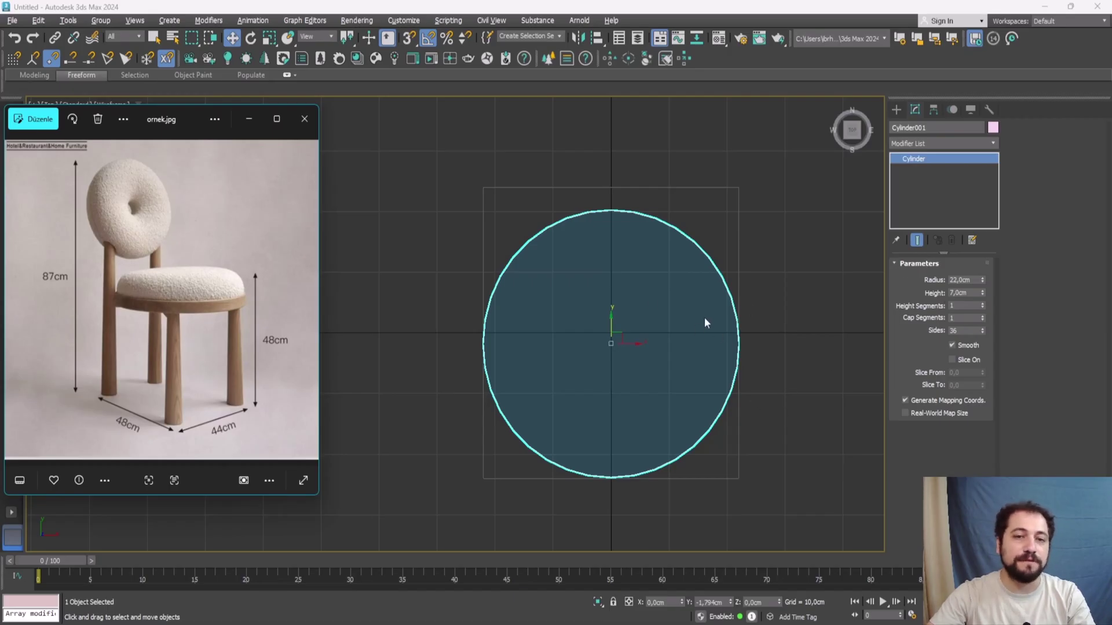
pyautogui.click(590, 326)
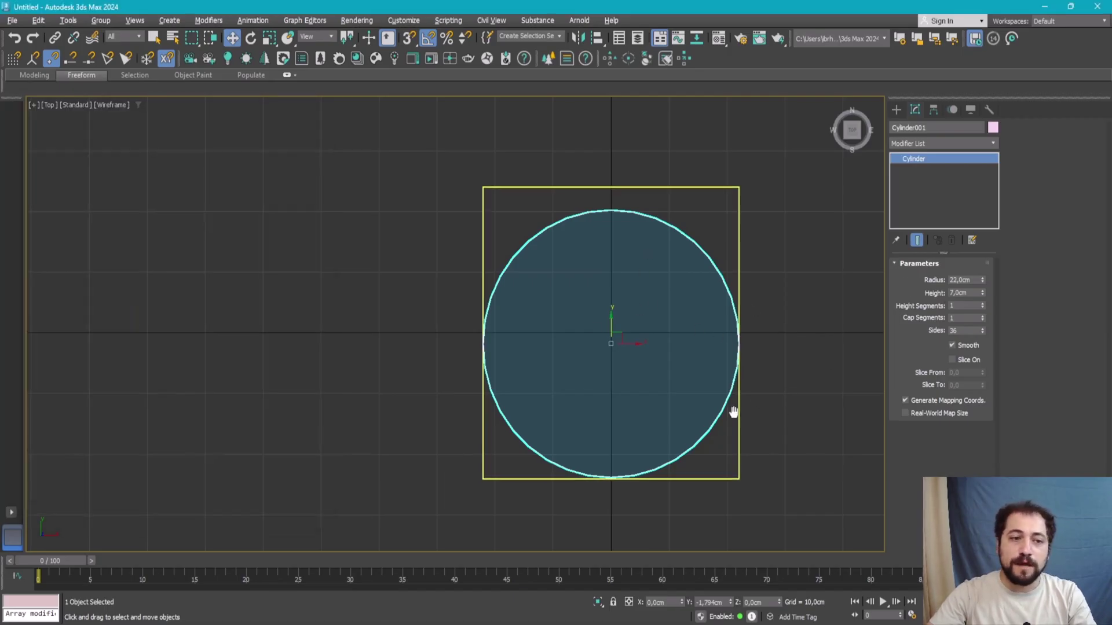
pyautogui.hotkey('alt', 'Tab')
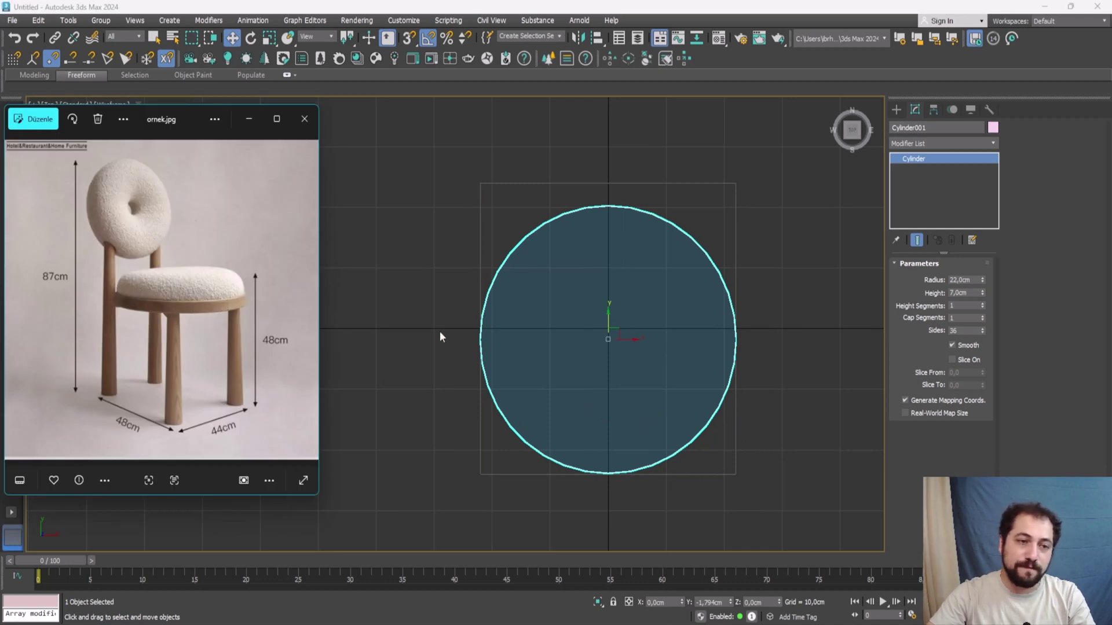
pyautogui.click(772, 513)
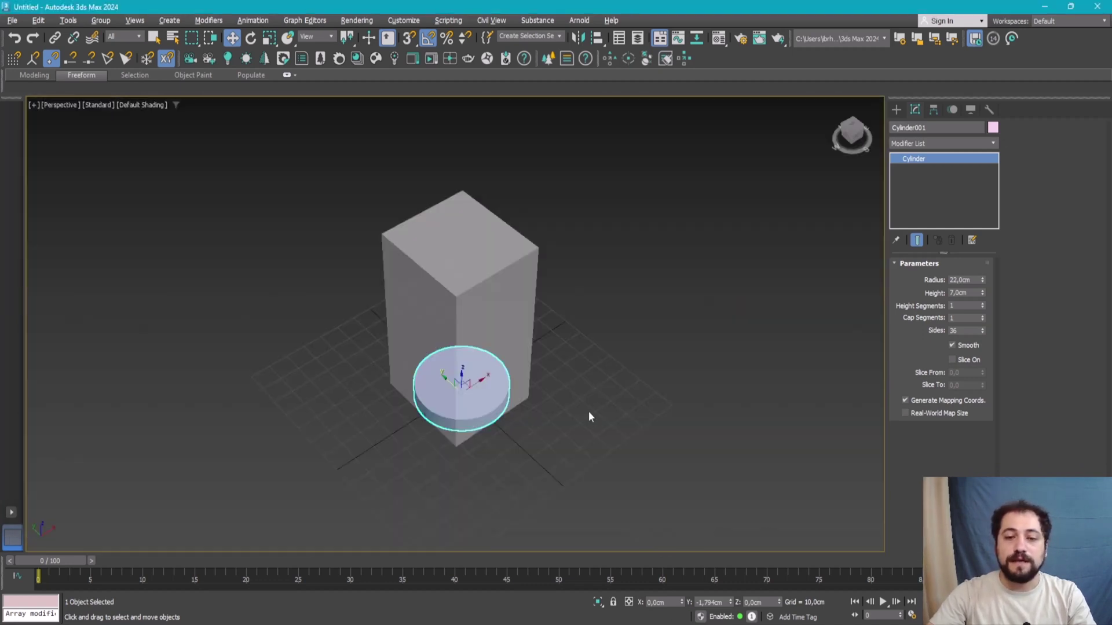
# Step: Hide the tall box and turn on Edged Faces in the perspective view
pyautogui.press('z')
pyautogui.rightClick(515, 355)
pyautogui.click(569, 313)
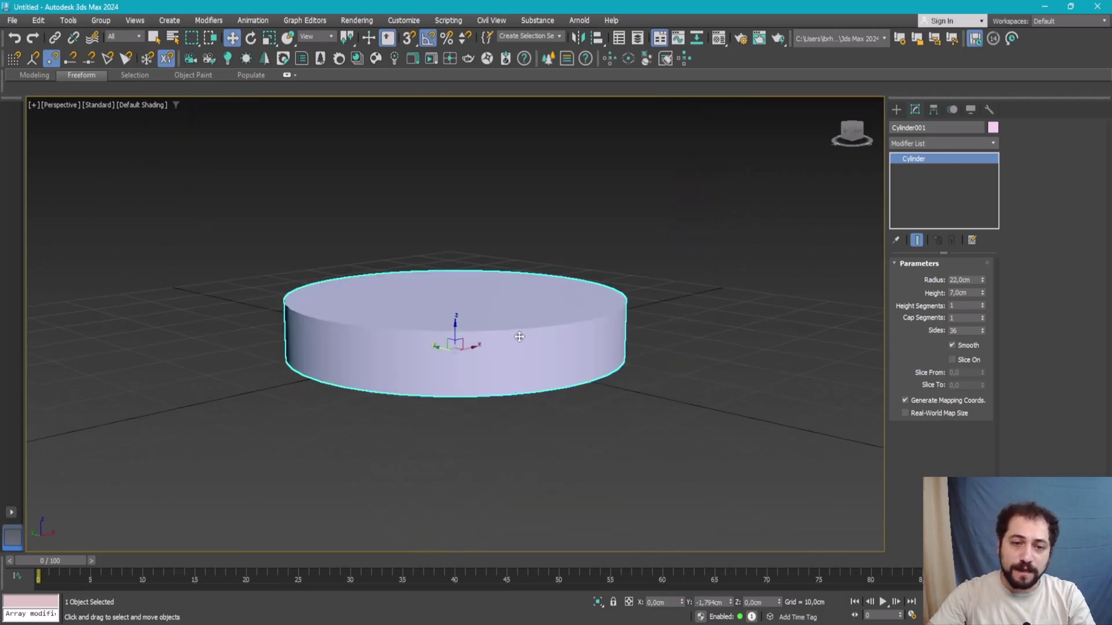
pyautogui.scroll(2, 492, 336)
pyautogui.press('F4')
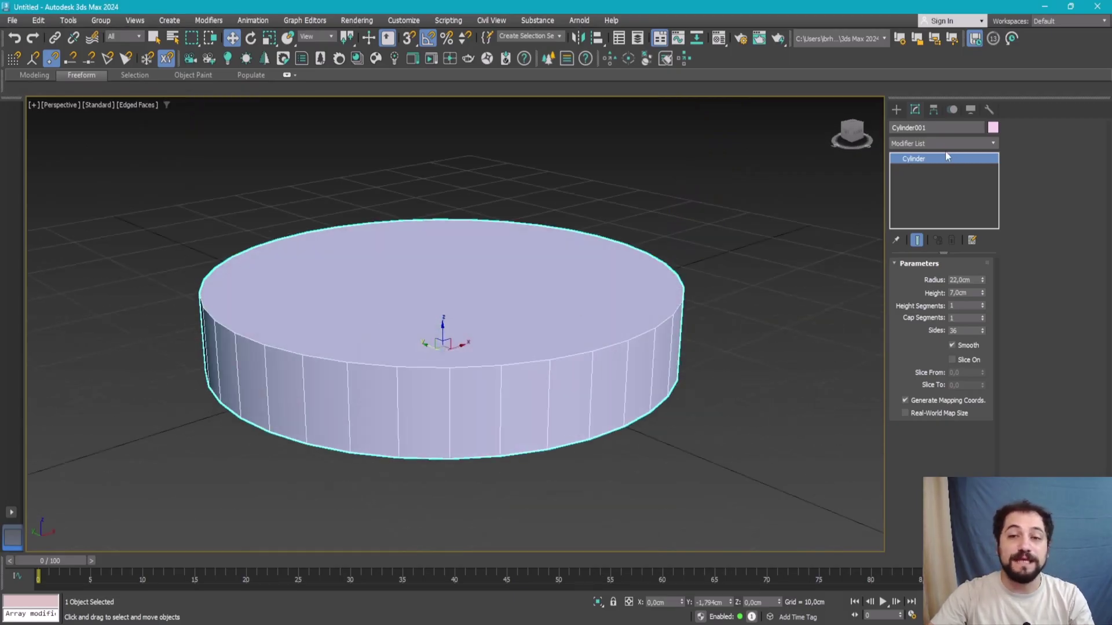
# Step: Add an Edit Poly modifier and select the seat's top rim edge loop
pyautogui.click(944, 143)
pyautogui.write('e')
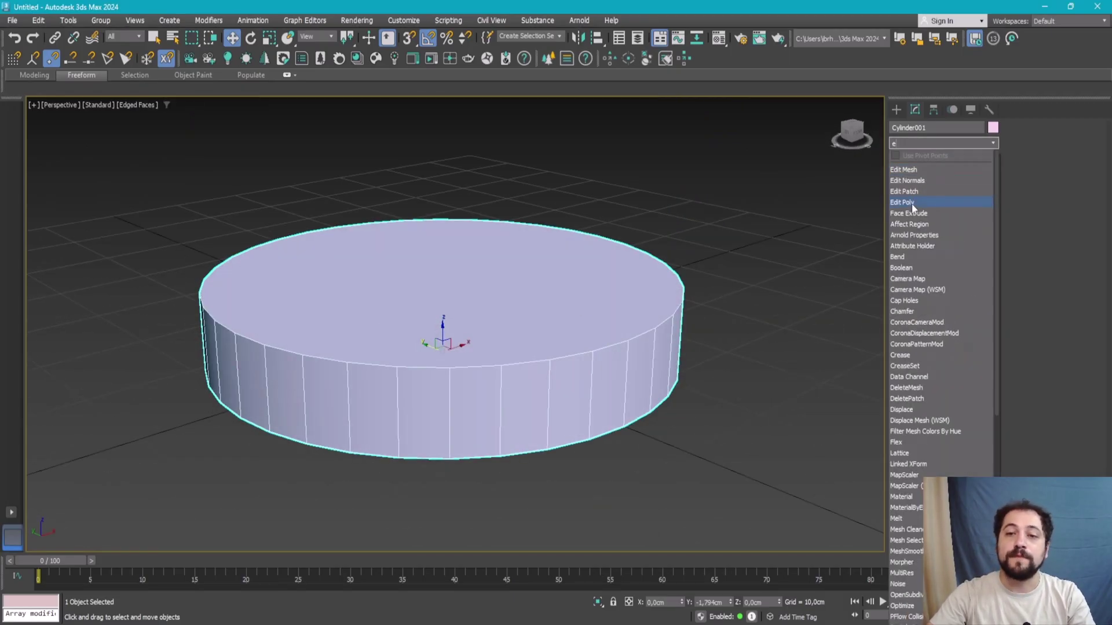
pyautogui.click(912, 204)
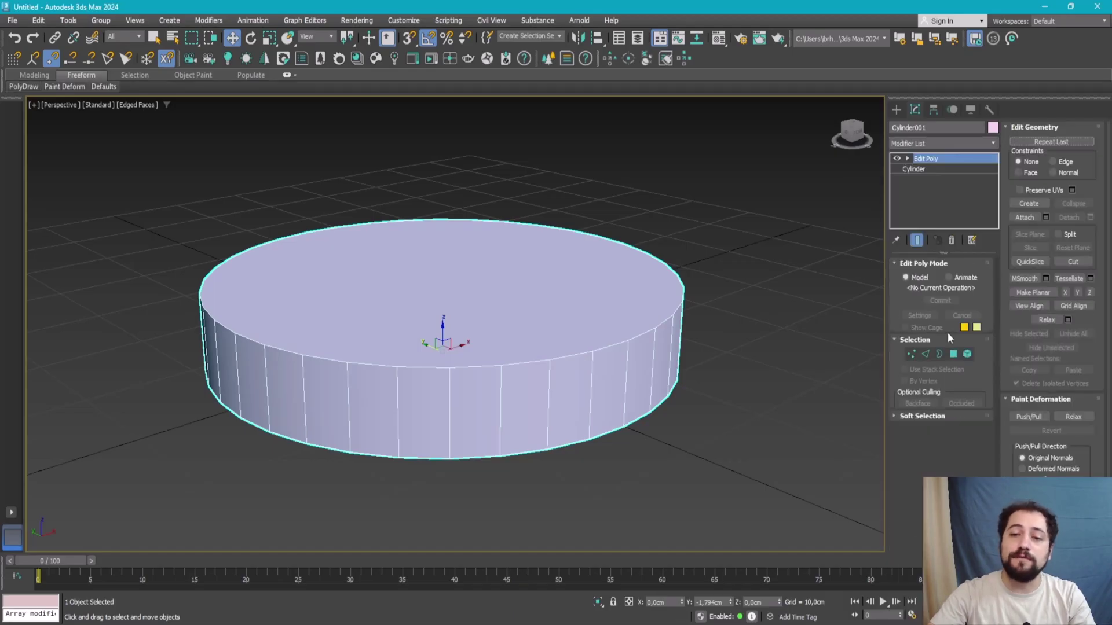
pyautogui.click(925, 359)
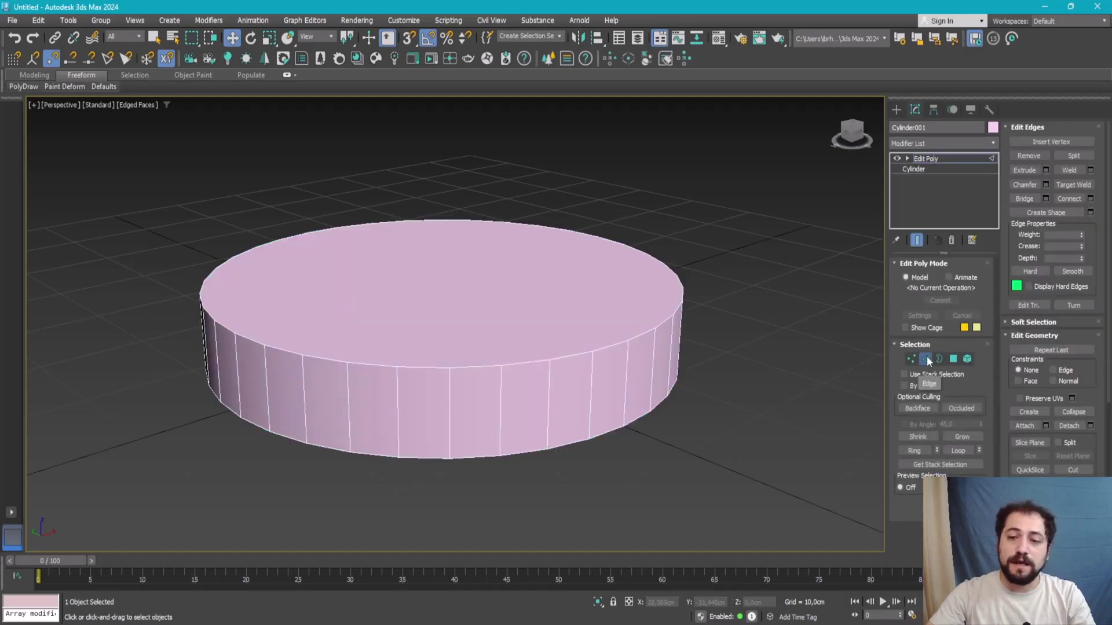
pyautogui.click(606, 352)
pyautogui.moveTo(599, 340)
pyautogui.keyDown('alt'); pyautogui.mouseDown(button='middle')
pyautogui.moveTo(608, 303)
pyautogui.moveTo(713, 292)
pyautogui.mouseUp(button='middle'); pyautogui.keyUp('alt')
pyautogui.moveTo(345, 344); pyautogui.dragTo(345, 344)
pyautogui.moveTo(504, 278)
pyautogui.keyDown('alt'); pyautogui.mouseDown(button='middle')
pyautogui.moveTo(504, 324)
pyautogui.moveTo(409, 286)
pyautogui.moveTo(633, 334)
pyautogui.mouseUp(button='middle'); pyautogui.keyUp('alt')
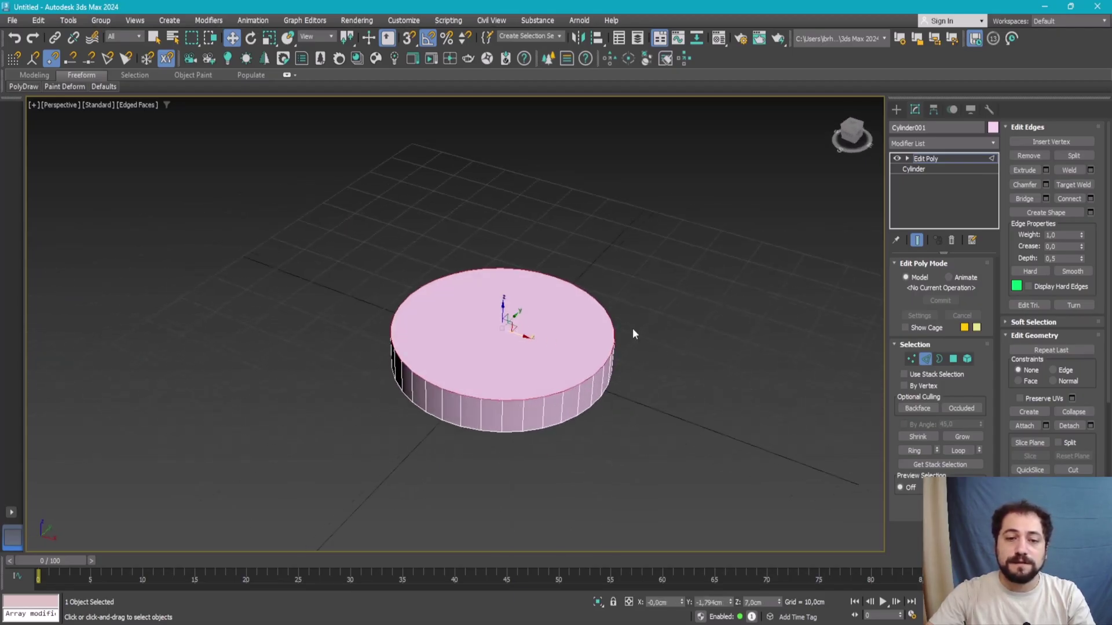
# Step: Chamfer the rim with several segments into a rounded cushion, then exit edge mode
pyautogui.click(1046, 185)
pyautogui.scroll(3, 475, 347)
pyautogui.moveTo(463, 348); pyautogui.dragTo(467, 306)
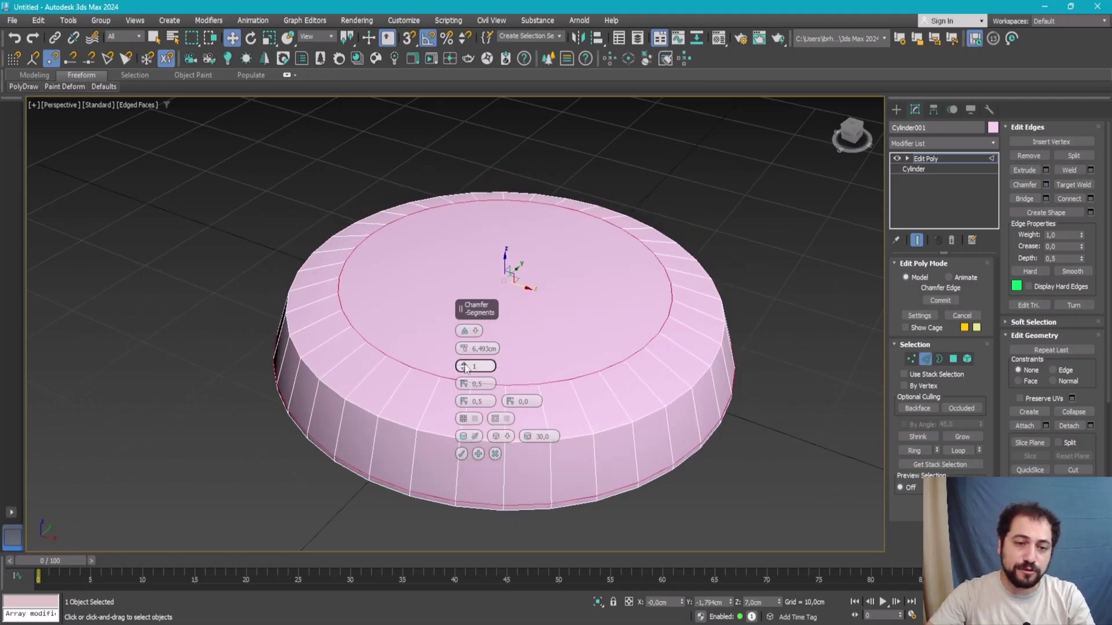
pyautogui.moveTo(464, 368); pyautogui.dragTo(466, 347)
pyautogui.click(461, 454)
pyautogui.press('2')
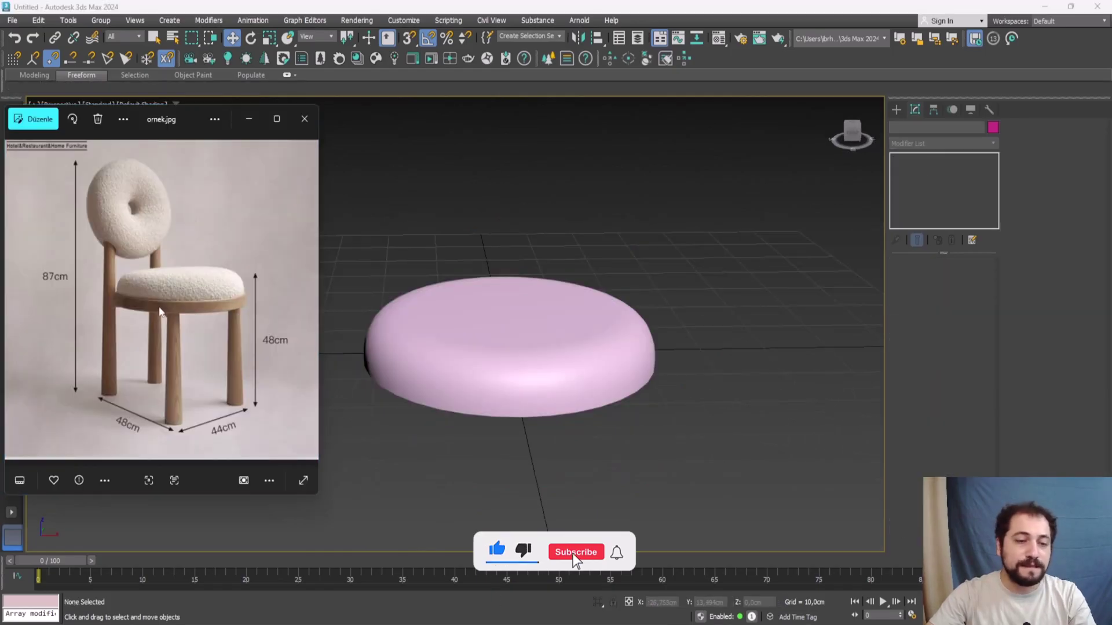
pyautogui.click(471, 317)
pyautogui.scroll(2, 470, 318)
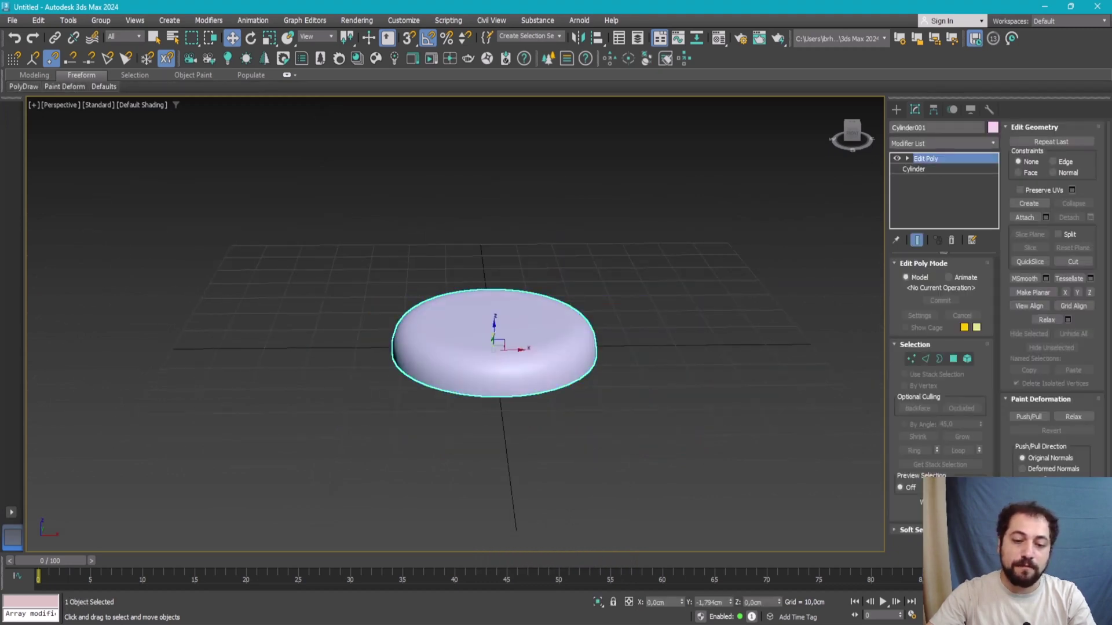
# Step: Clone the cushion off to the left and show edged faces on both models
pyautogui.keyDown('alt'); pyautogui.moveTo(508, 301); pyautogui.dragTo(517, 356, button='middle'); pyautogui.keyUp('alt')
pyautogui.keyDown('shift'); pyautogui.moveTo(563, 375); pyautogui.dragTo(280, 315); pyautogui.keyUp('shift')
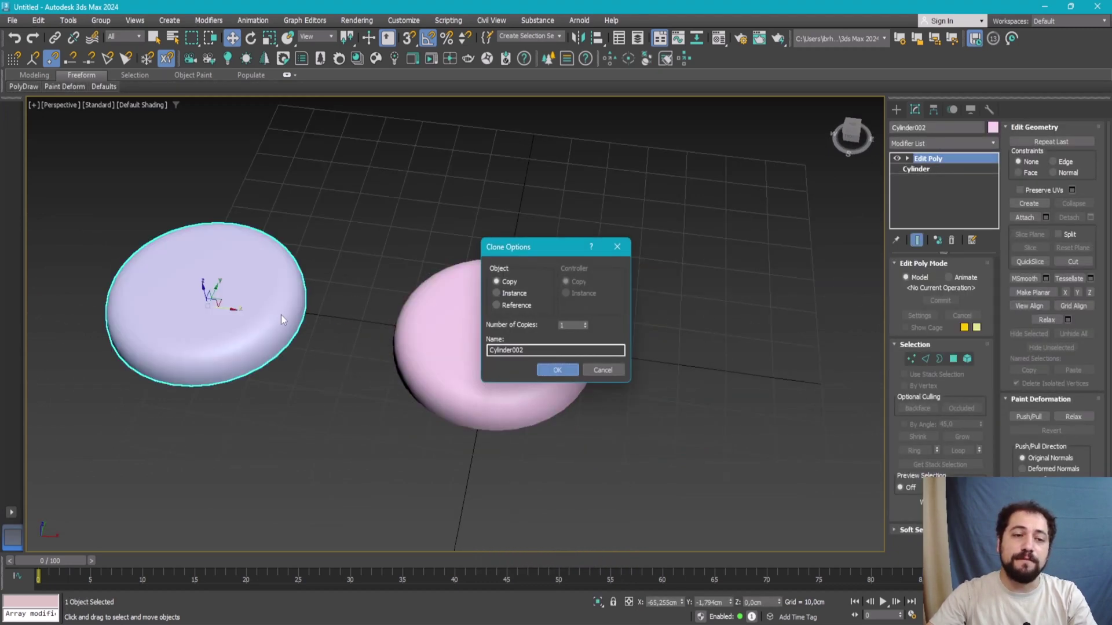
pyautogui.press('Return')
pyautogui.keyDown('alt'); pyautogui.moveTo(346, 293); pyautogui.dragTo(371, 301, button='middle'); pyautogui.keyUp('alt')
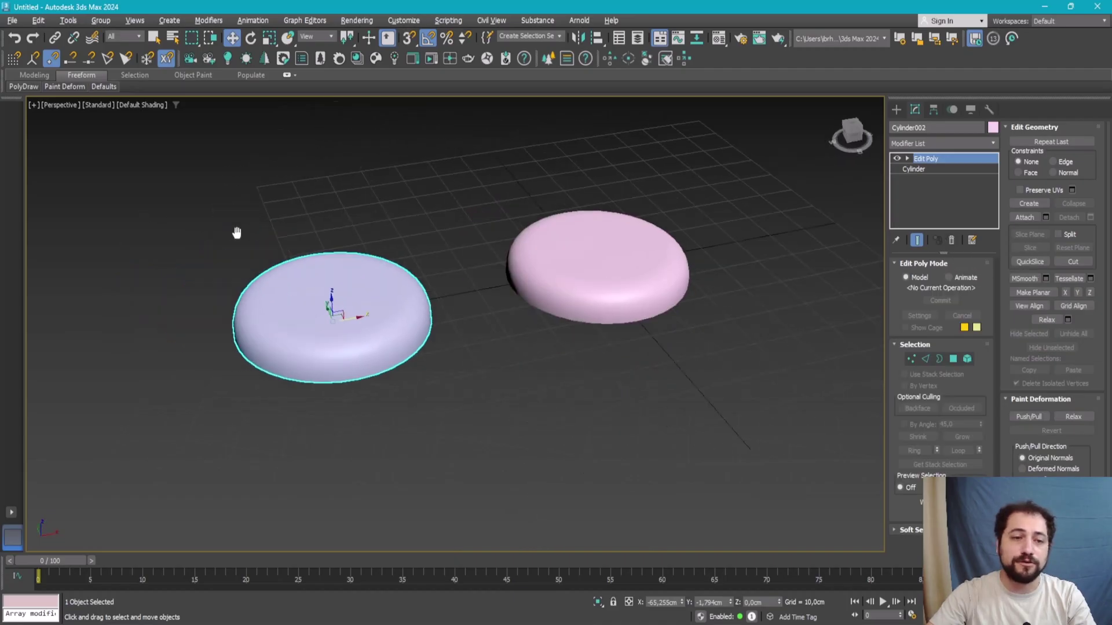
pyautogui.press('F4')
pyautogui.keyDown('alt'); pyautogui.moveTo(238, 236); pyautogui.dragTo(394, 285, button='middle'); pyautogui.keyUp('alt')
# Step: Replace the copy's old Edit Poly with a fresh Edit Poly modifier on the cylinder
pyautogui.click(956, 241)
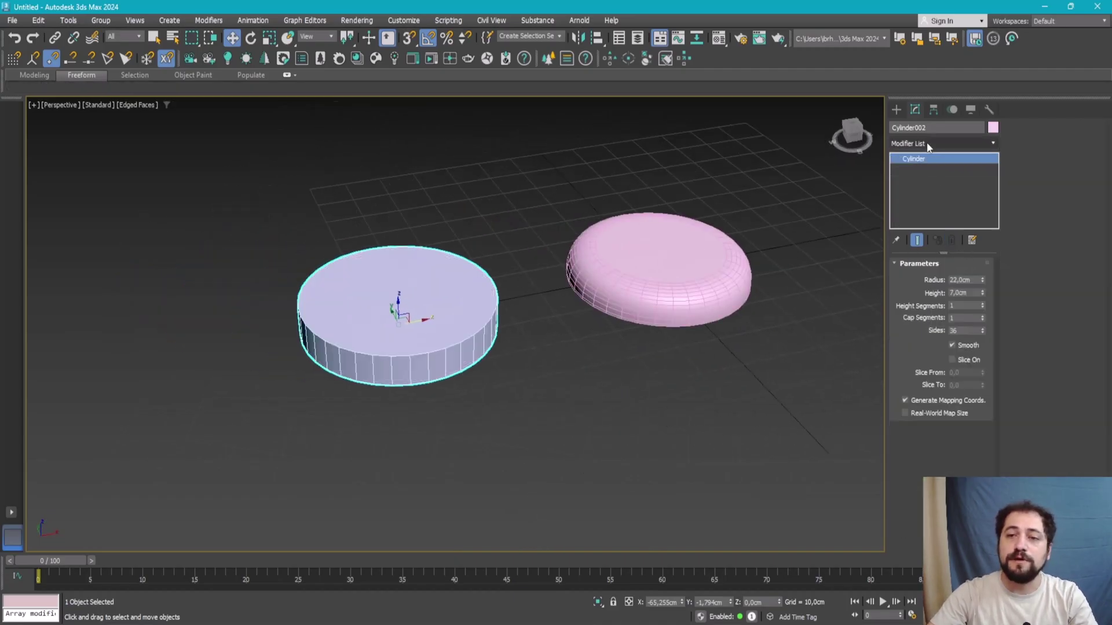
pyautogui.click(927, 142)
pyautogui.write('e')
pyautogui.click(922, 202)
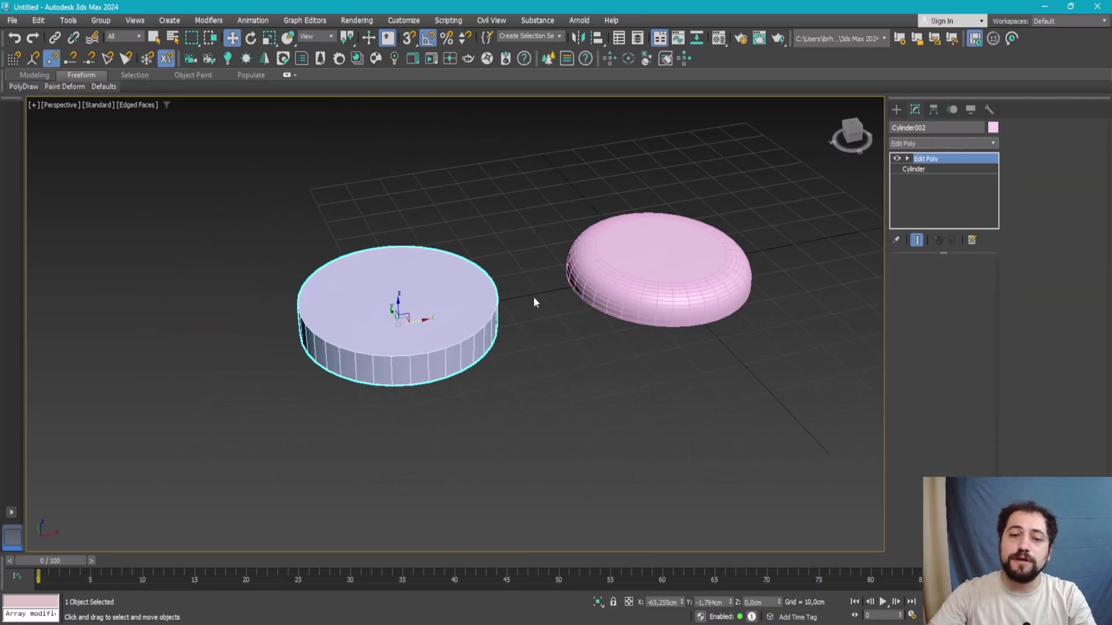
pyautogui.scroll(3, 533, 297)
pyautogui.scroll(2, 534, 297)
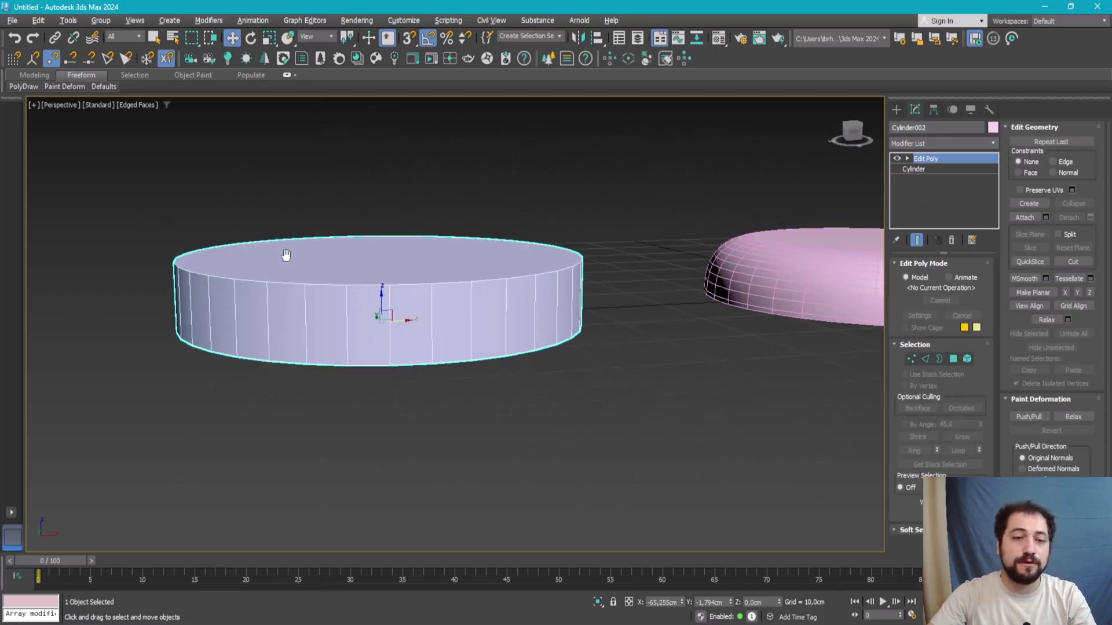
# Step: Select the cylinder's top vertex ring and scale it down to about 76%
pyautogui.keyDown('alt'); pyautogui.moveTo(286, 255); pyautogui.dragTo(365, 256, button='middle'); pyautogui.keyUp('alt')
pyautogui.click(910, 359)
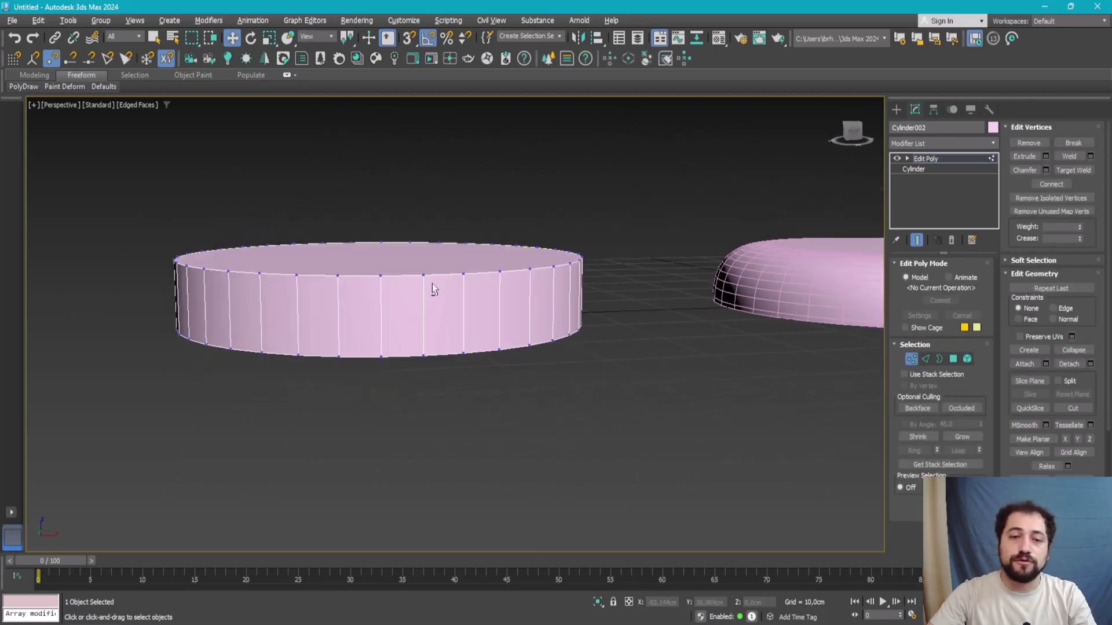
pyautogui.keyDown('alt'); pyautogui.moveTo(432, 288); pyautogui.dragTo(494, 261, button='middle'); pyautogui.keyUp('alt')
pyautogui.moveTo(631, 185); pyautogui.dragTo(149, 308)
pyautogui.keyDown('alt'); pyautogui.moveTo(352, 244); pyautogui.dragTo(347, 267, button='middle'); pyautogui.keyUp('alt')
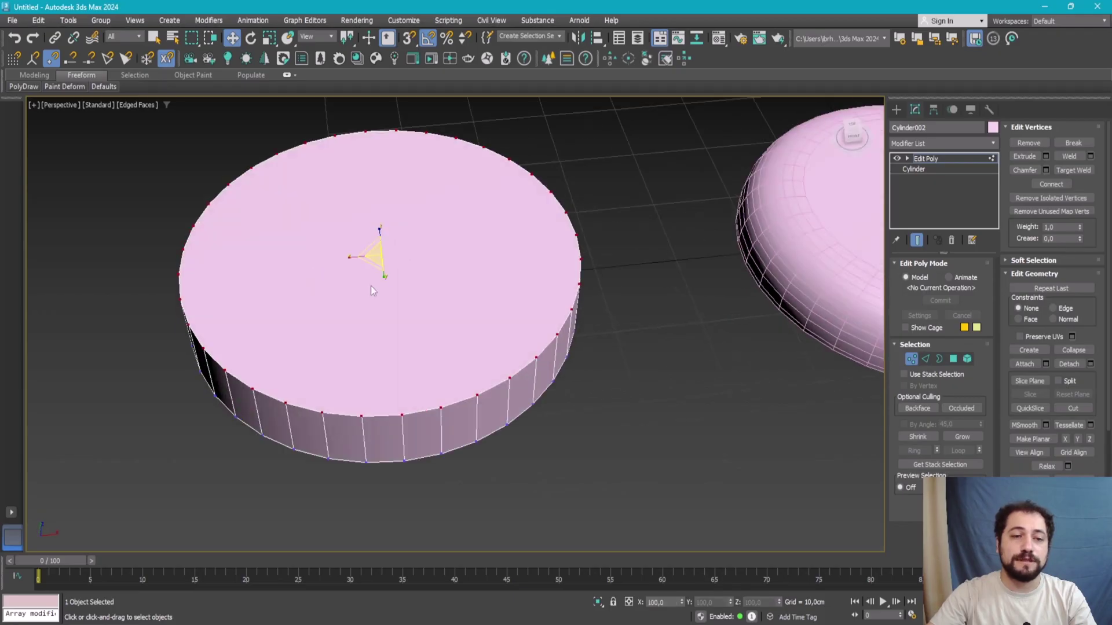
pyautogui.press('r')
pyautogui.moveTo(359, 254); pyautogui.dragTo(376, 239)
pyautogui.keyDown('alt'); pyautogui.moveTo(375, 239); pyautogui.dragTo(656, 226, button='middle'); pyautogui.keyUp('alt')
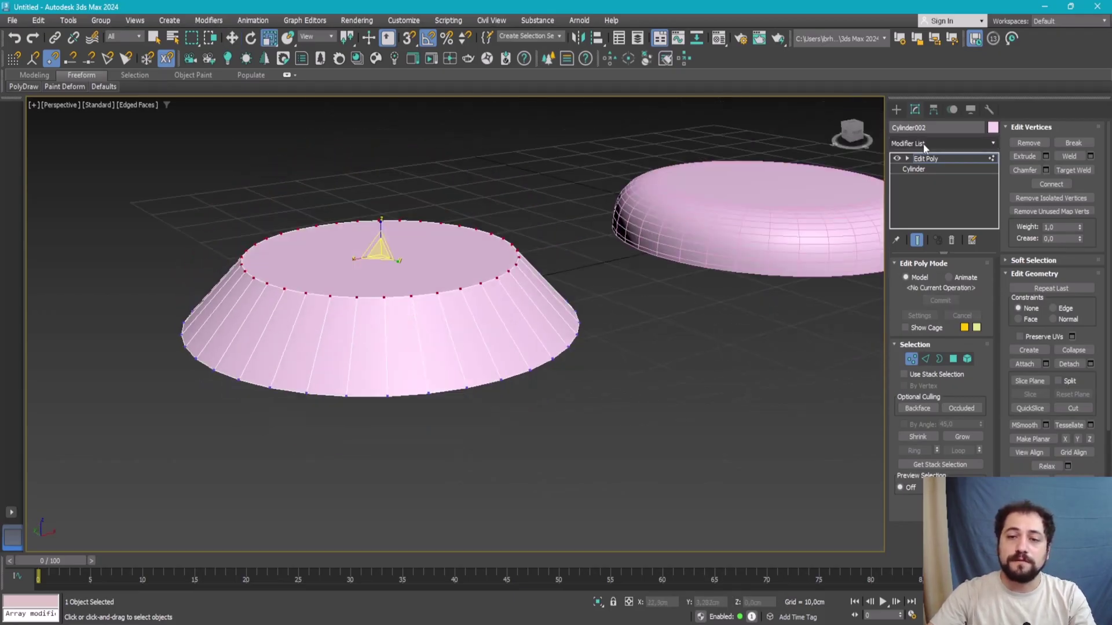
pyautogui.click(925, 158)
# Step: Add TurboSmooth with Iterations 2 to the tapered cylinder
pyautogui.write('t')
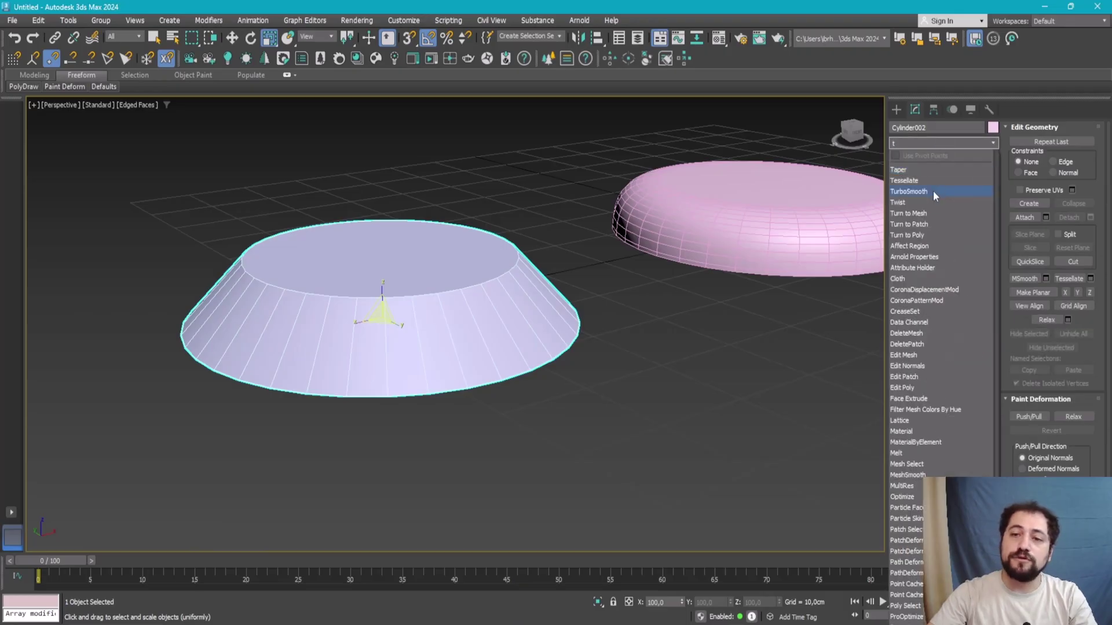
pyautogui.click(933, 190)
pyautogui.click(979, 282)
pyautogui.keyDown('alt'); pyautogui.moveTo(603, 291); pyautogui.dragTo(666, 229, button='middle'); pyautogui.keyUp('alt')
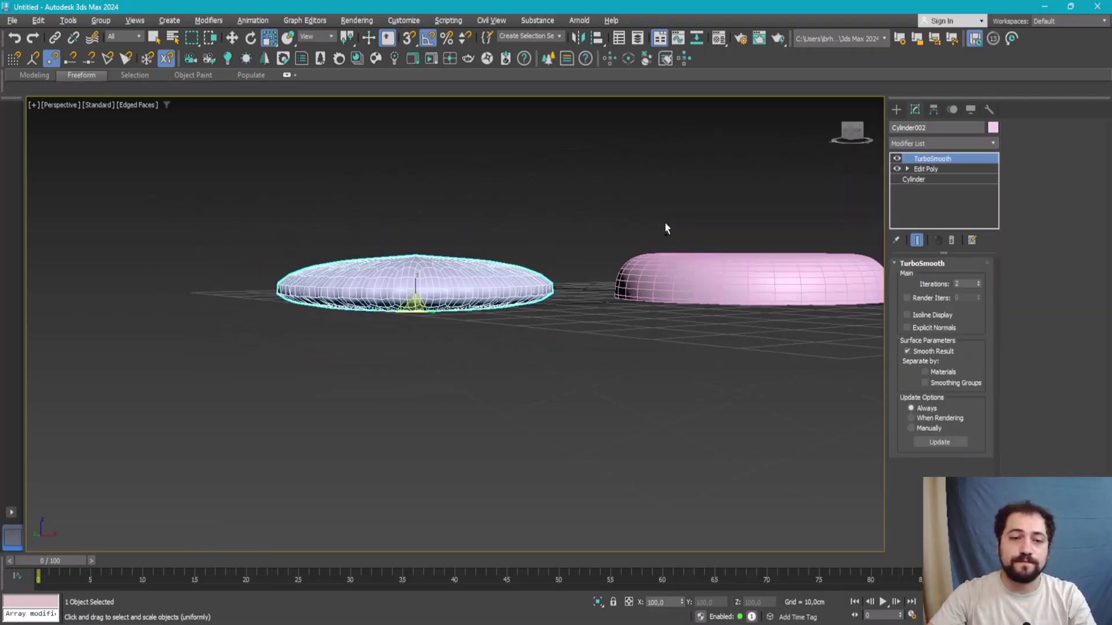
pyautogui.press('f')
pyautogui.scroll(2, 585, 367)
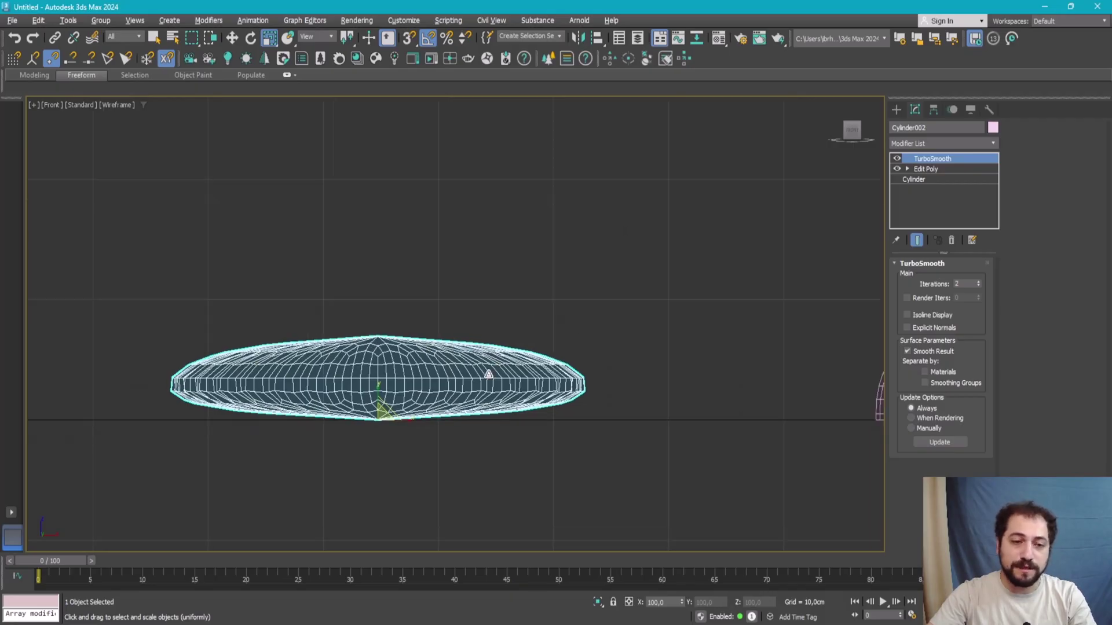
# Step: Return to Edit Poly edge mode with the smoothing hidden to see the base cage
pyautogui.click(968, 168)
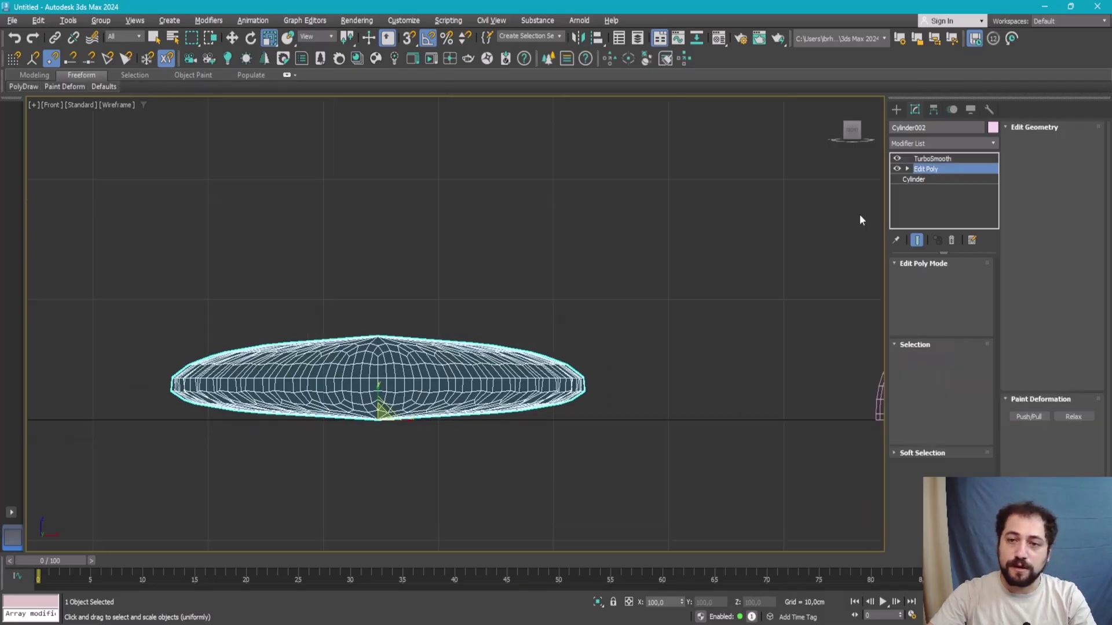
pyautogui.click(918, 241)
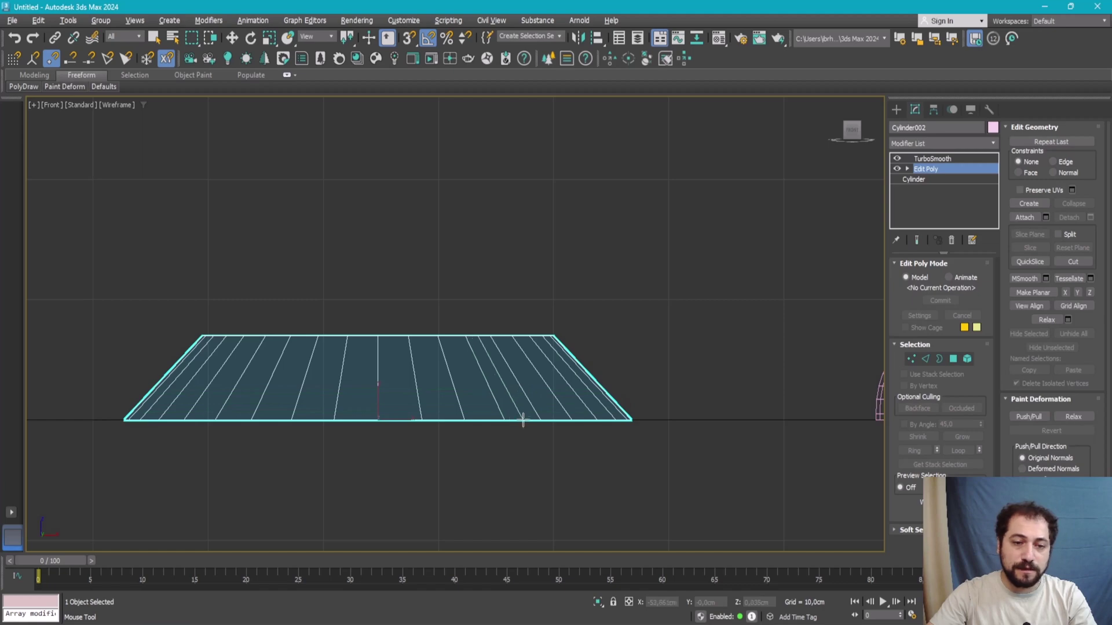
pyautogui.press('2')
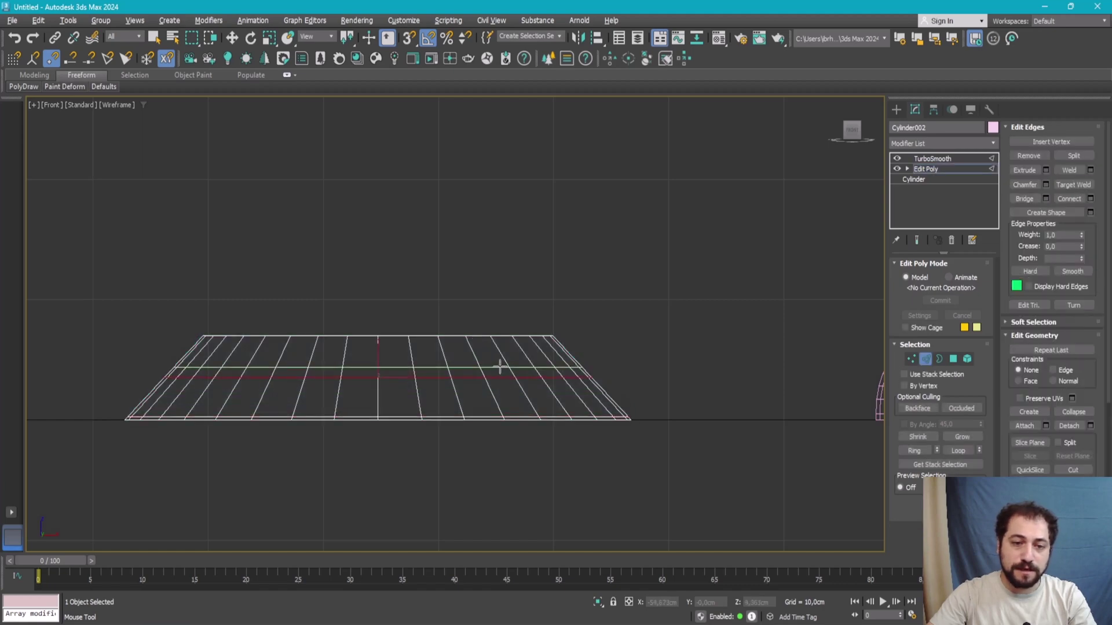
pyautogui.press('p')
pyautogui.keyDown('alt'); pyautogui.moveTo(663, 410); pyautogui.dragTo(483, 286, button='middle'); pyautogui.keyUp('alt')
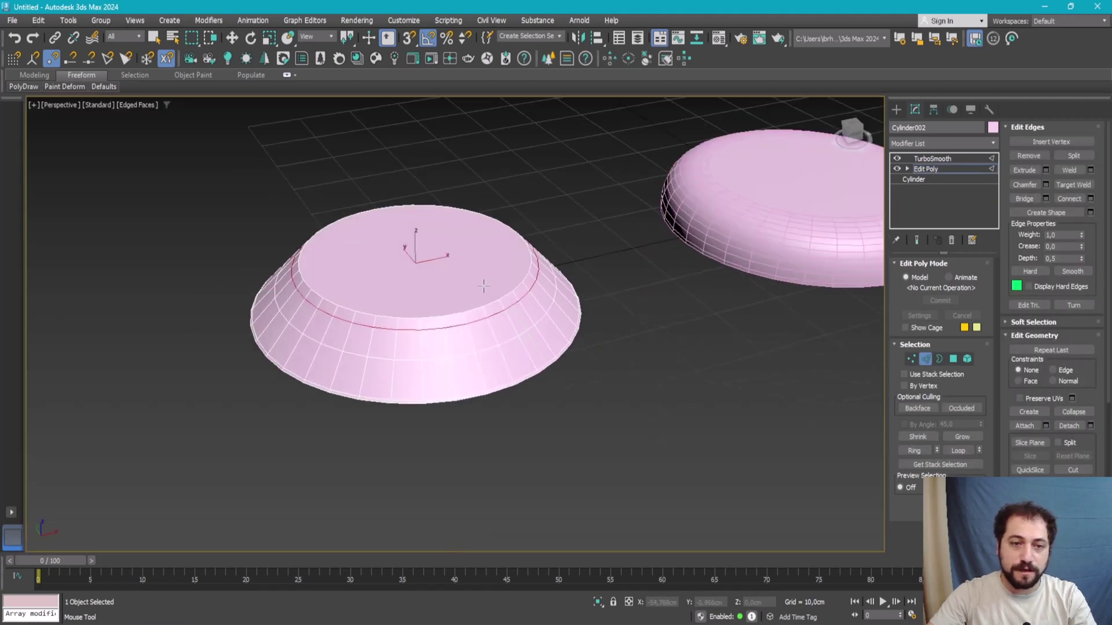
pyautogui.press('w')
# Step: Scale the top cap polygon inward to shrink the flat top
pyautogui.click(953, 359)
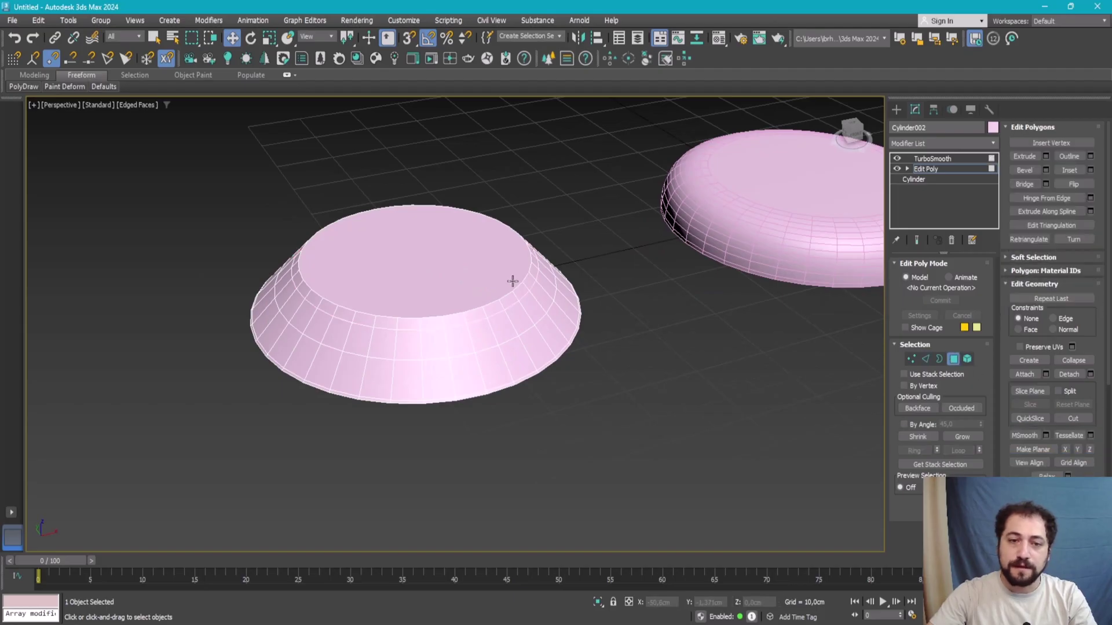
pyautogui.click(410, 285)
pyautogui.press('r')
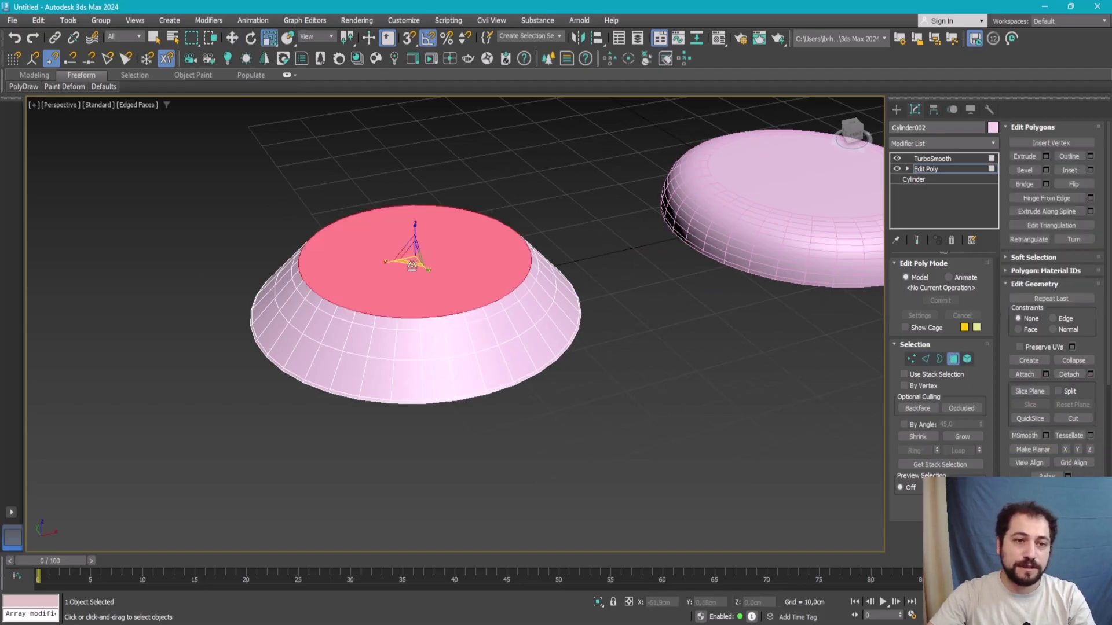
pyautogui.moveTo(412, 266); pyautogui.dragTo(414, 313)
pyautogui.click(581, 382)
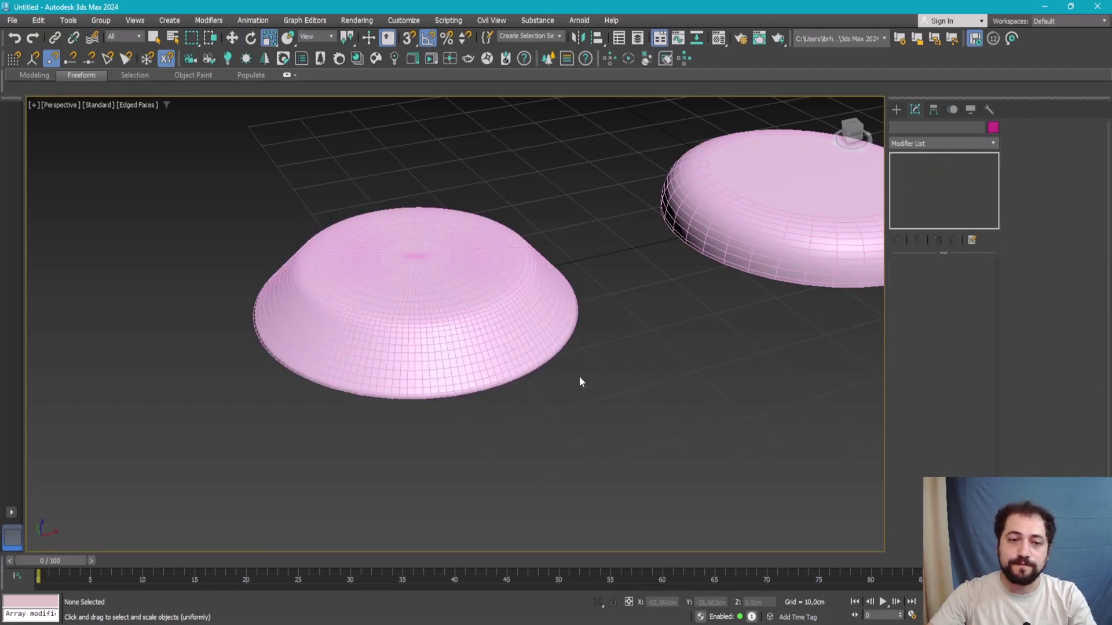
pyautogui.click(488, 325)
pyautogui.press('F4')
pyautogui.keyDown('alt'); pyautogui.moveTo(533, 355); pyautogui.dragTo(493, 297, button='middle'); pyautogui.keyUp('alt')
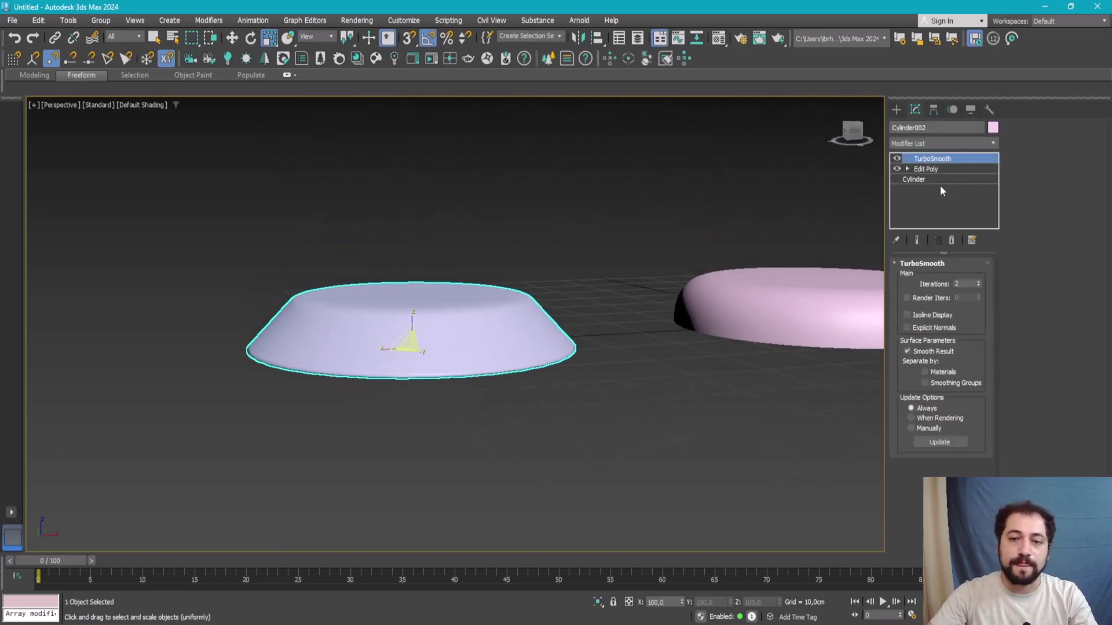
# Step: Re-enter Edit Poly edge mode with wireframe edges shown and clear the edge selection
pyautogui.click(925, 169)
pyautogui.press('2')
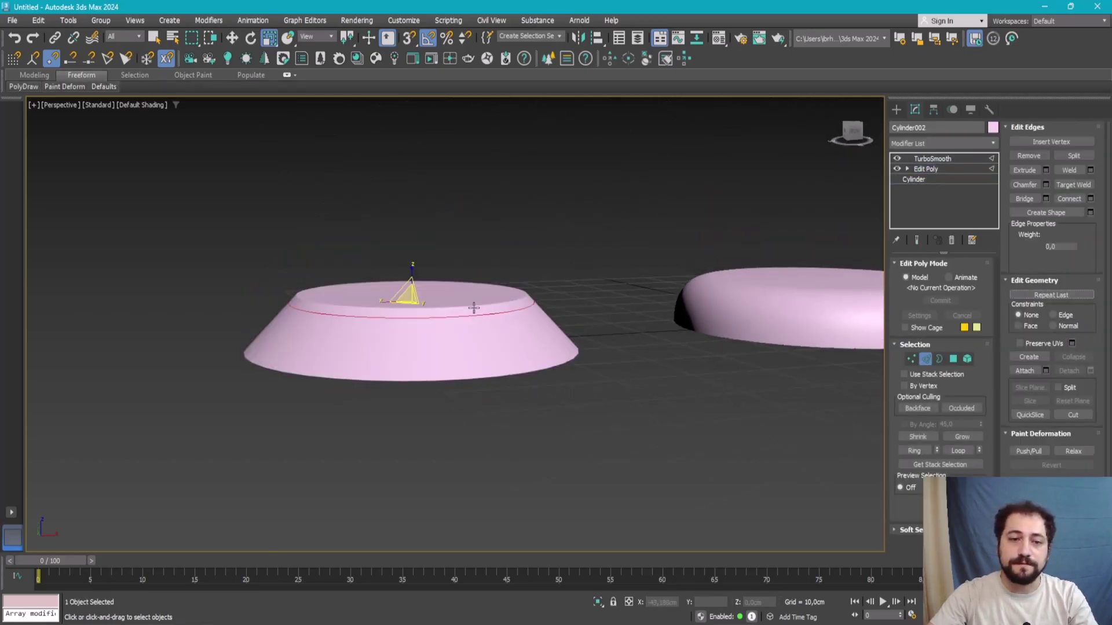
pyautogui.scroll(2, 460, 308)
pyautogui.press('F4')
pyautogui.keyDown('alt'); pyautogui.moveTo(485, 323); pyautogui.dragTo(463, 318, button='middle'); pyautogui.keyUp('alt')
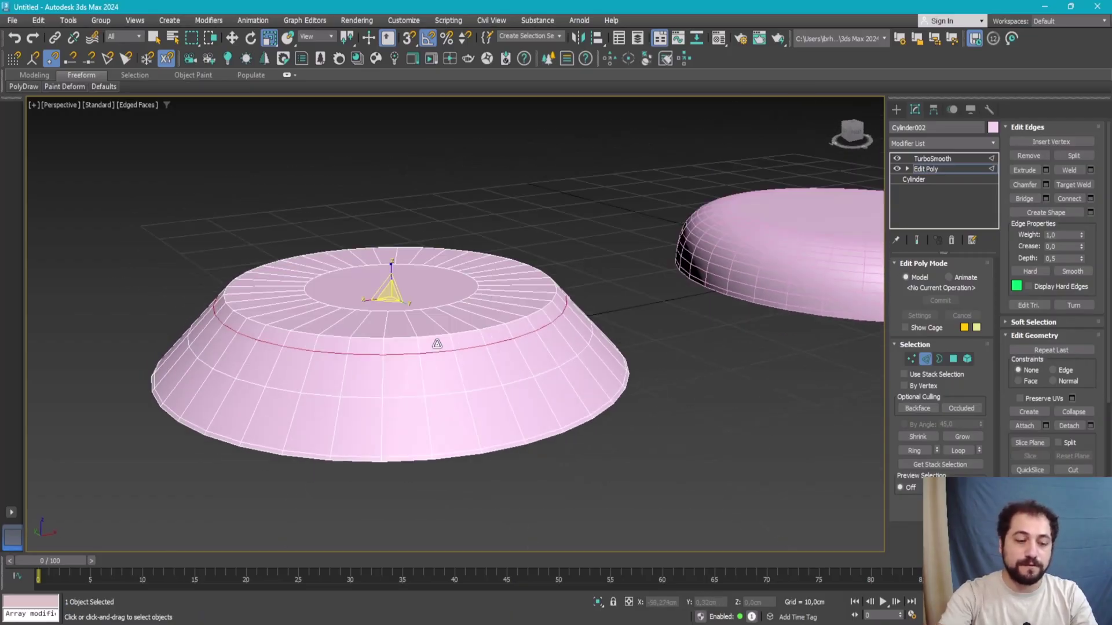
pyautogui.click(438, 343)
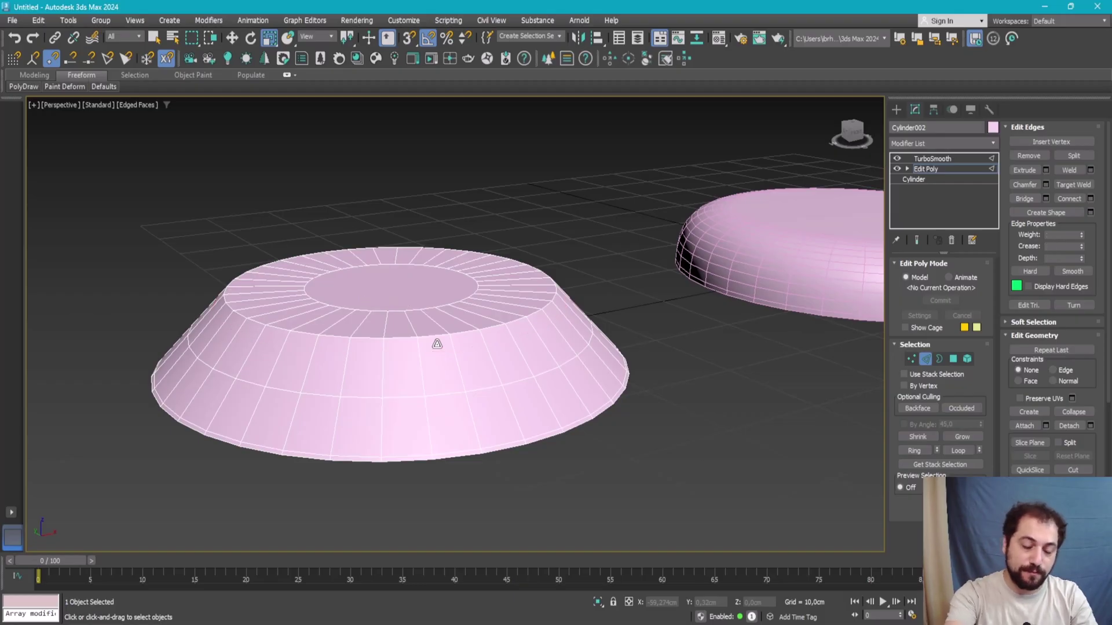
# Step: Inspect the smoothed bowl shape with the edge overlay turned off
pyautogui.press('1')
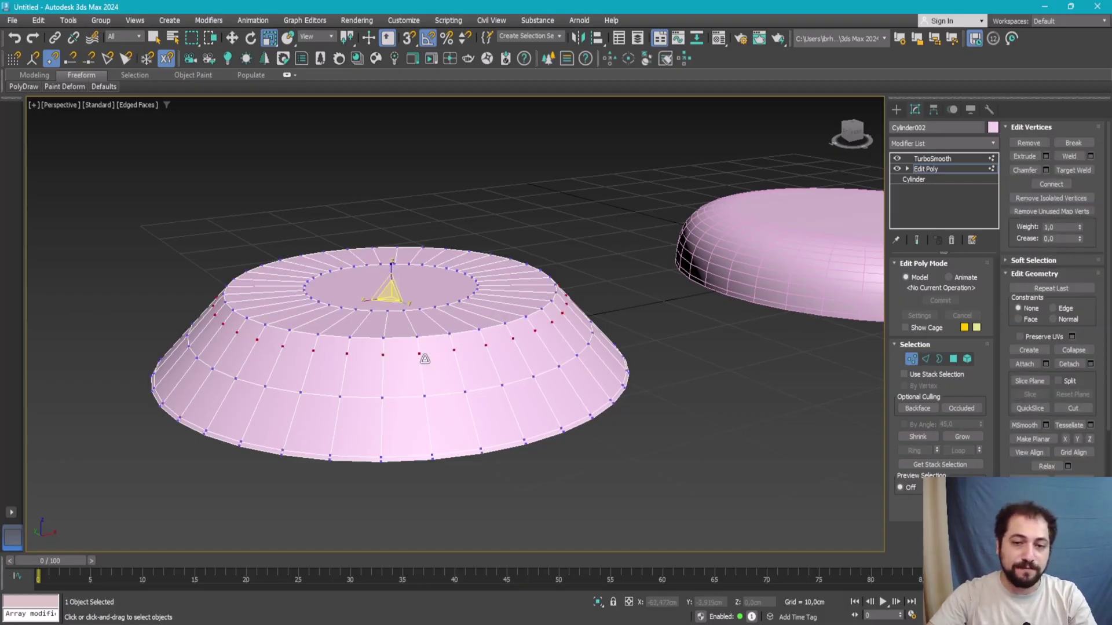
pyautogui.press('1')
pyautogui.click(541, 203)
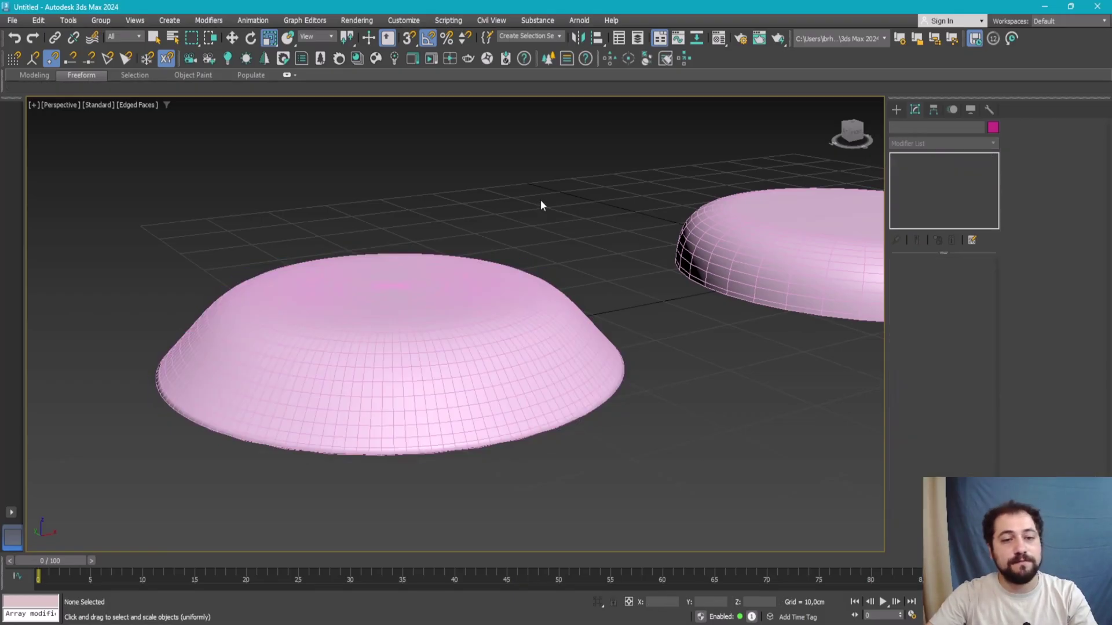
pyautogui.click(484, 348)
pyautogui.press('F4')
pyautogui.moveTo(484, 348)
pyautogui.keyDown('alt'); pyautogui.mouseDown(button='middle')
pyautogui.moveTo(467, 330)
pyautogui.moveTo(444, 351)
pyautogui.mouseUp(button='middle'); pyautogui.keyUp('alt')
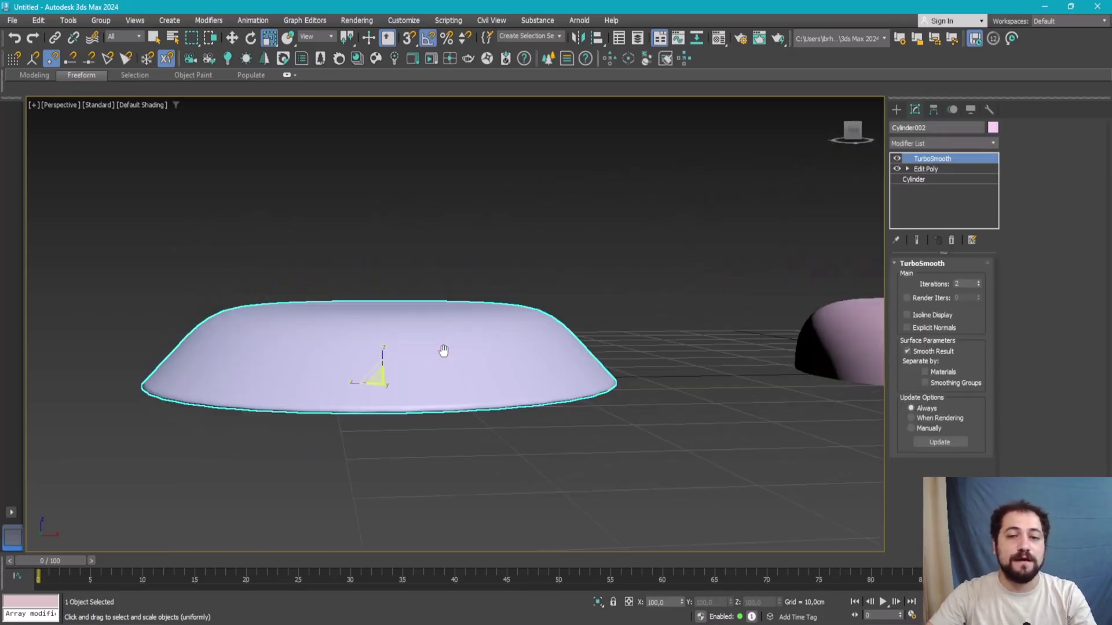
# Step: Enter vertex editing with the smoothed result and control cage displayed
pyautogui.press('1')
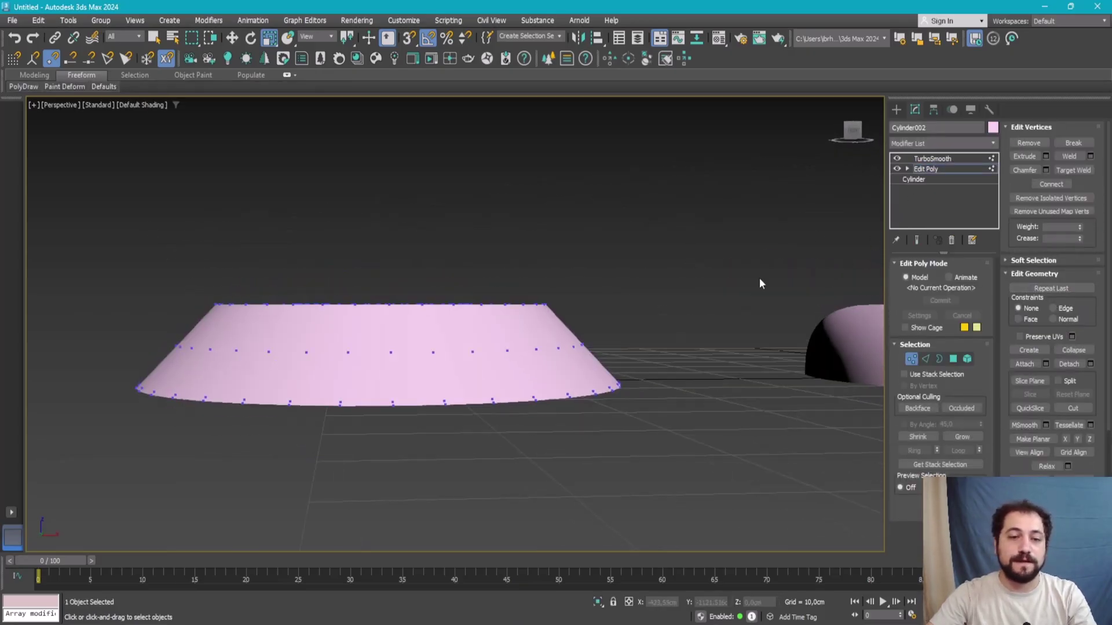
pyautogui.click(913, 239)
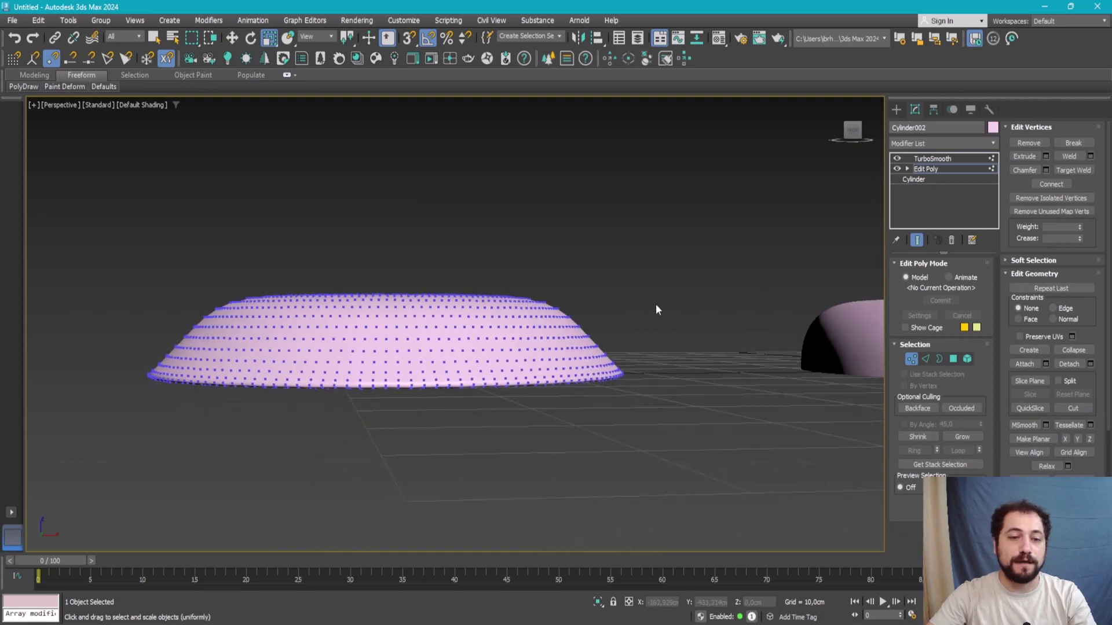
pyautogui.press('1')
pyautogui.keyDown('alt'); pyautogui.moveTo(467, 322); pyautogui.dragTo(469, 329, button='middle'); pyautogui.keyUp('alt')
pyautogui.press('1')
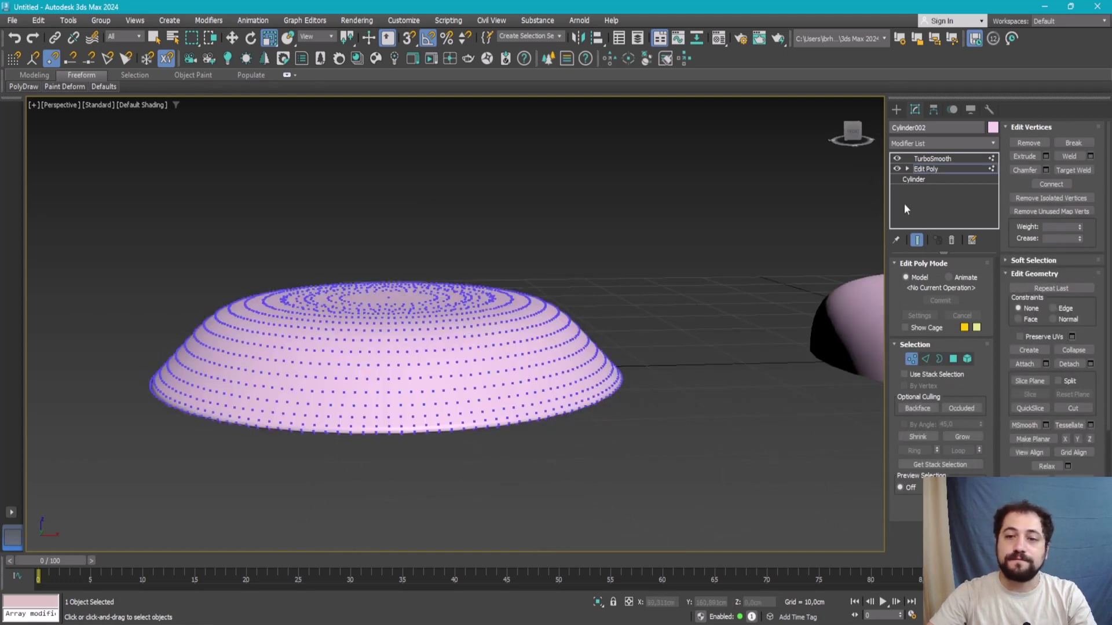
pyautogui.click(905, 328)
pyautogui.keyDown('alt'); pyautogui.moveTo(541, 276); pyautogui.dragTo(491, 293, button='middle'); pyautogui.keyUp('alt')
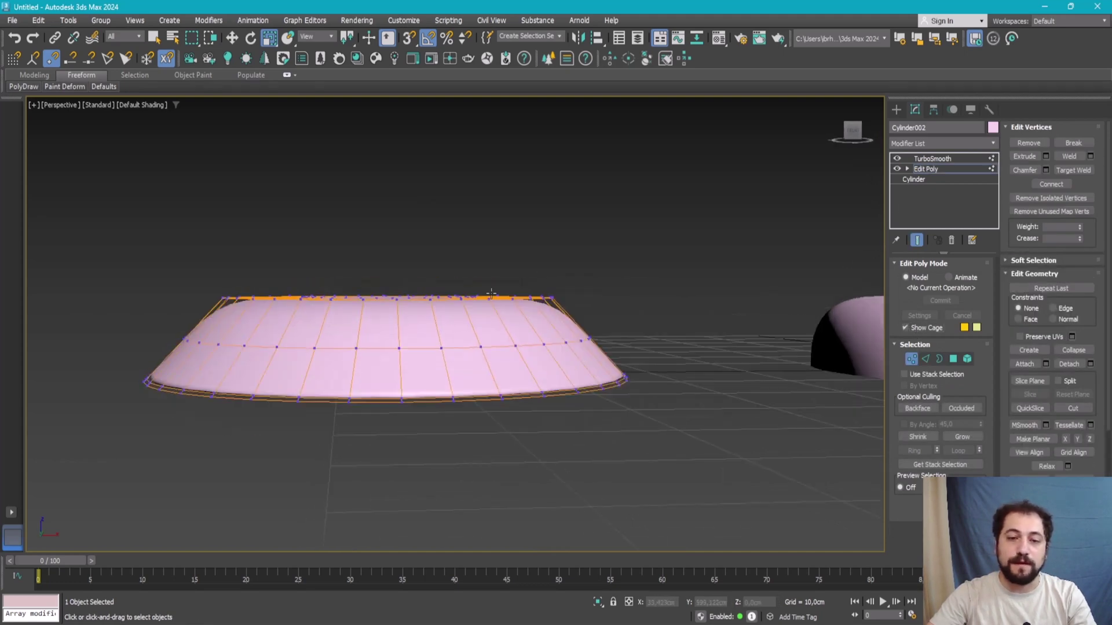
pyautogui.moveTo(248, 235)
pyautogui.keyDown('alt'); pyautogui.mouseDown(button='middle')
pyautogui.moveTo(407, 332)
pyautogui.moveTo(385, 243)
pyautogui.mouseUp(button='middle'); pyautogui.keyUp('alt')
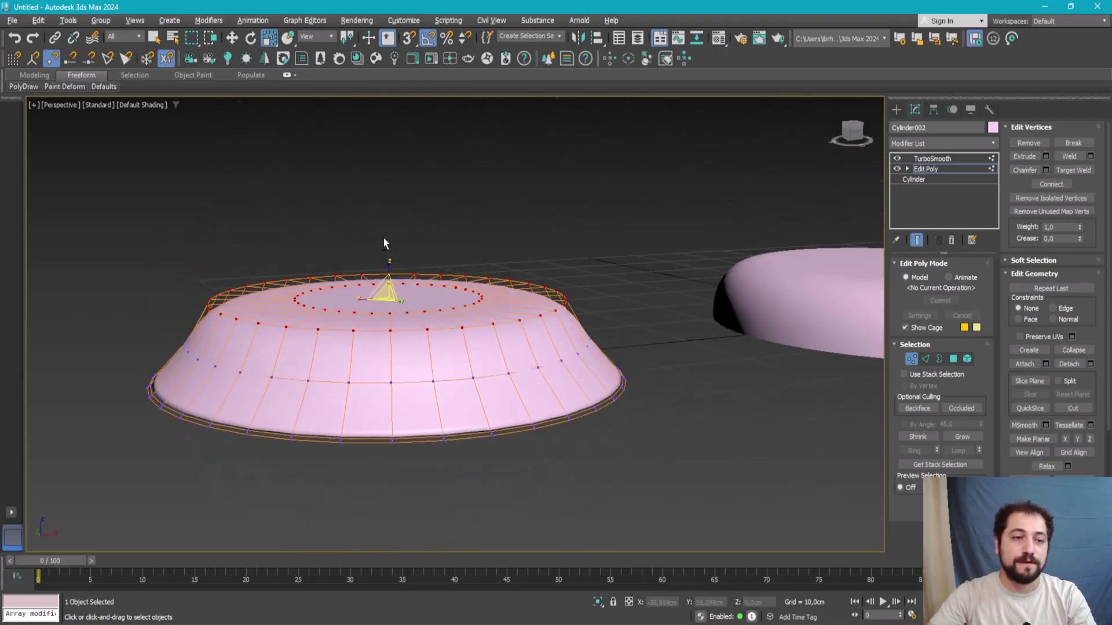
# Step: Widen the bowl's upper vertex ring into a dome
pyautogui.press('f')
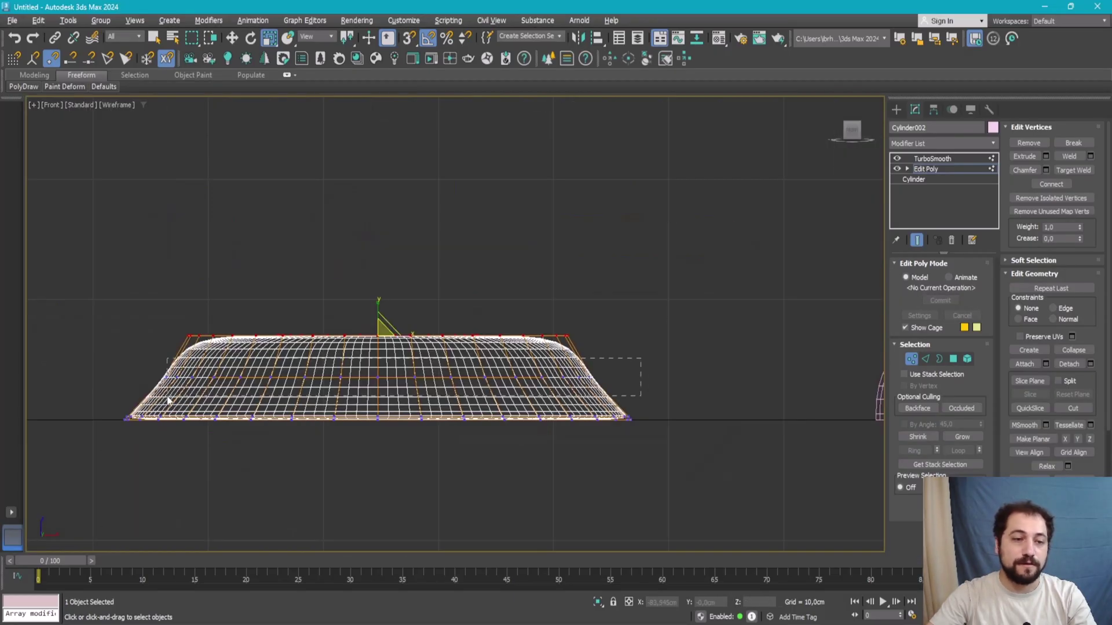
pyautogui.press('p')
pyautogui.keyDown('alt'); pyautogui.moveTo(600, 458); pyautogui.dragTo(466, 418, button='middle'); pyautogui.keyUp('alt')
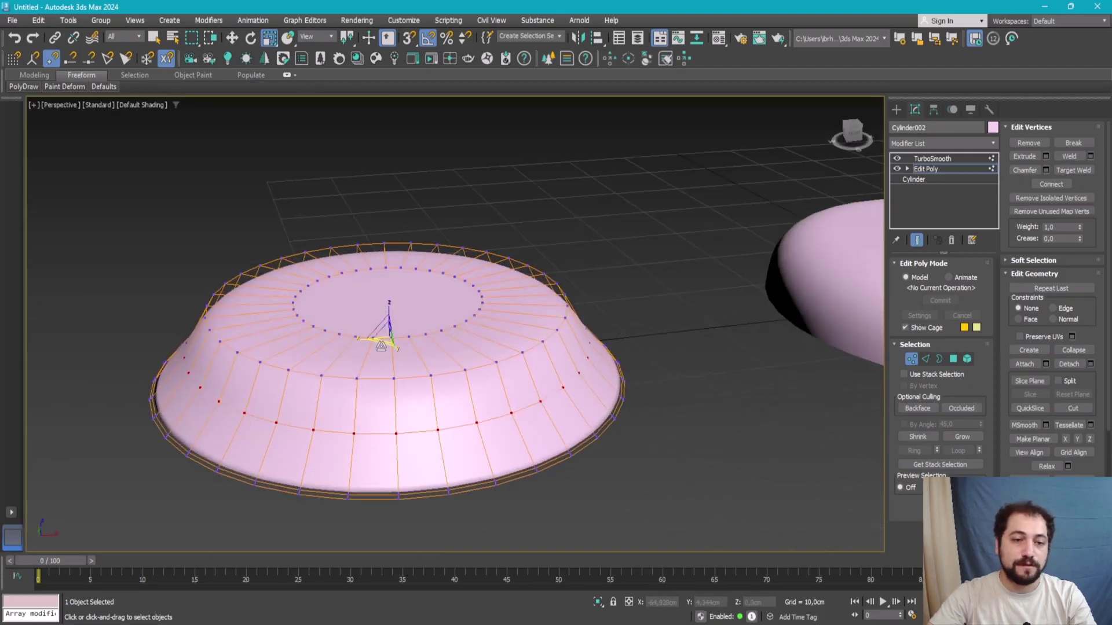
pyautogui.moveTo(384, 355); pyautogui.dragTo(381, 346)
pyautogui.press('1')
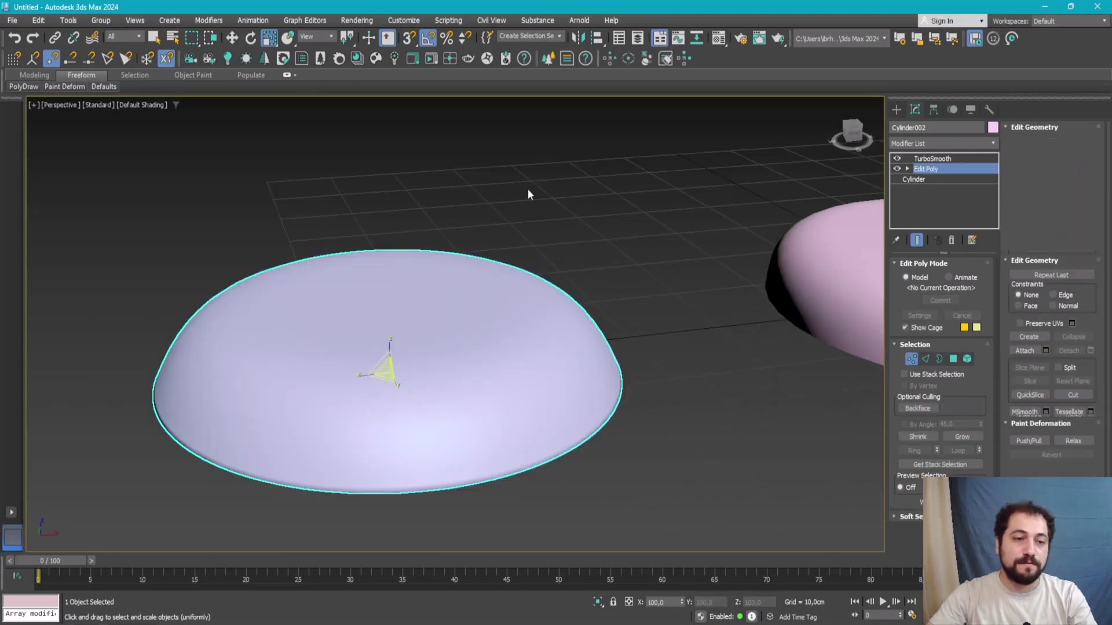
pyautogui.click(527, 189)
# Step: Compare the cushion against the reference chair photo and pan it into view
pyautogui.scroll(-4, 484, 325)
pyautogui.scroll(-2, 377, 338)
pyautogui.scroll(2, 376, 338)
pyautogui.click(345, 367)
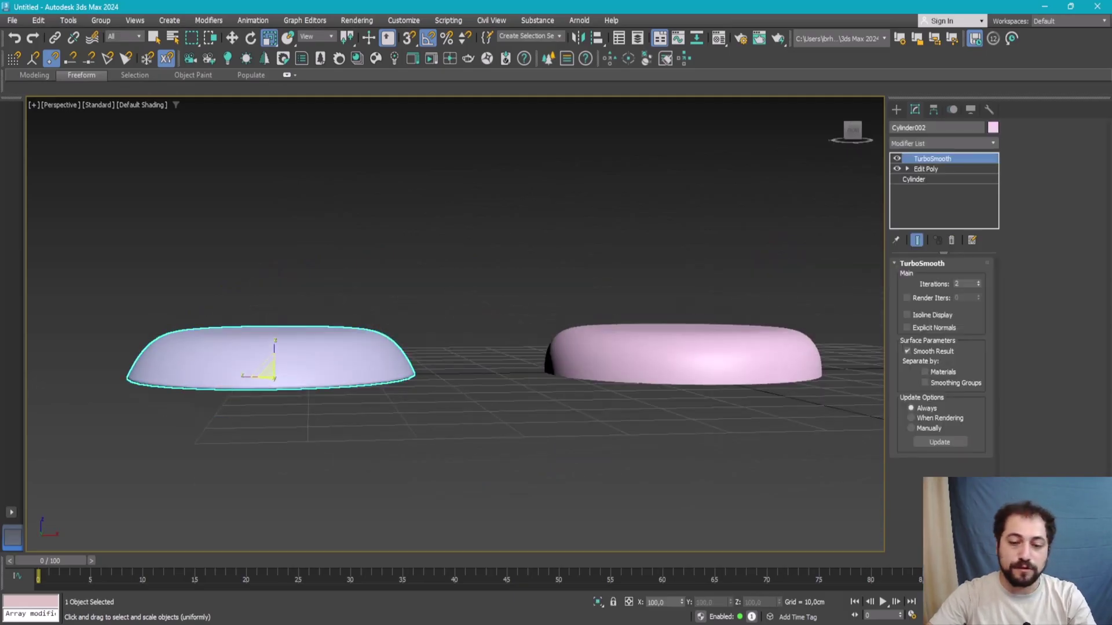
pyautogui.hotkey('alt', 'Tab')
pyautogui.click(249, 118)
pyautogui.scroll(2, 423, 347)
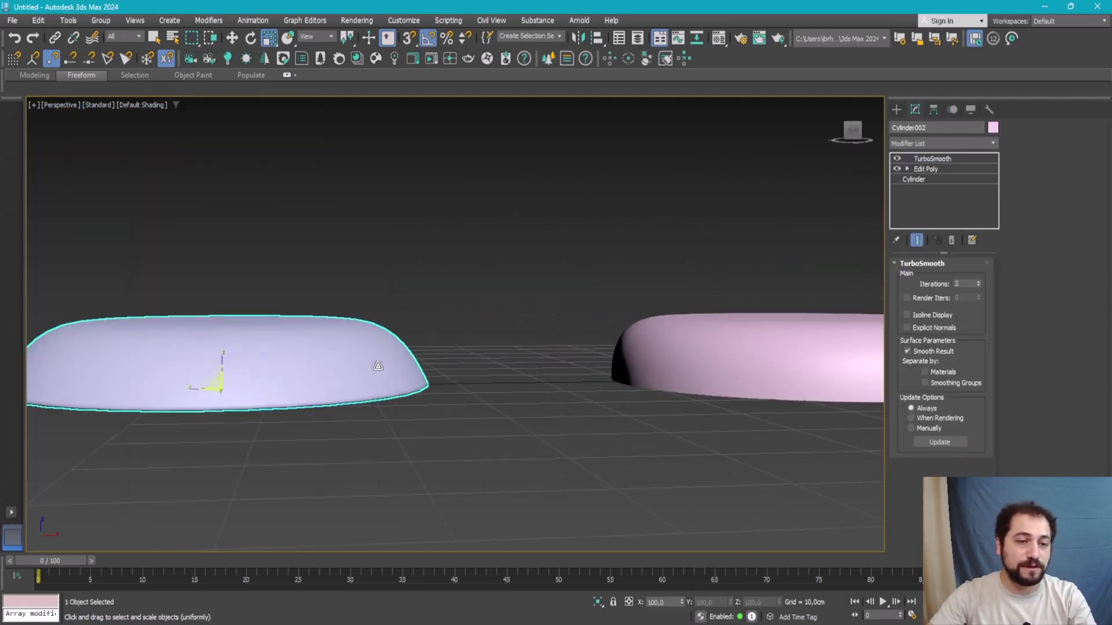
pyautogui.moveTo(550, 295); pyautogui.dragTo(689, 311, button='middle')
# Step: Shrink the cushion's top vertex ring inward
pyautogui.click(927, 169)
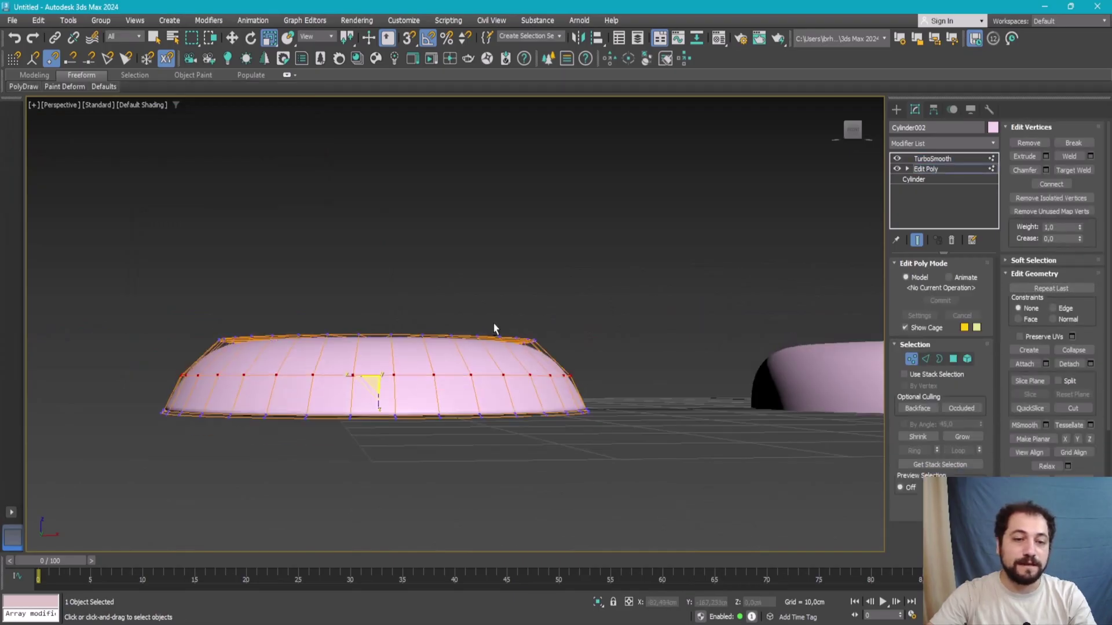
pyautogui.moveTo(587, 303); pyautogui.dragTo(206, 356)
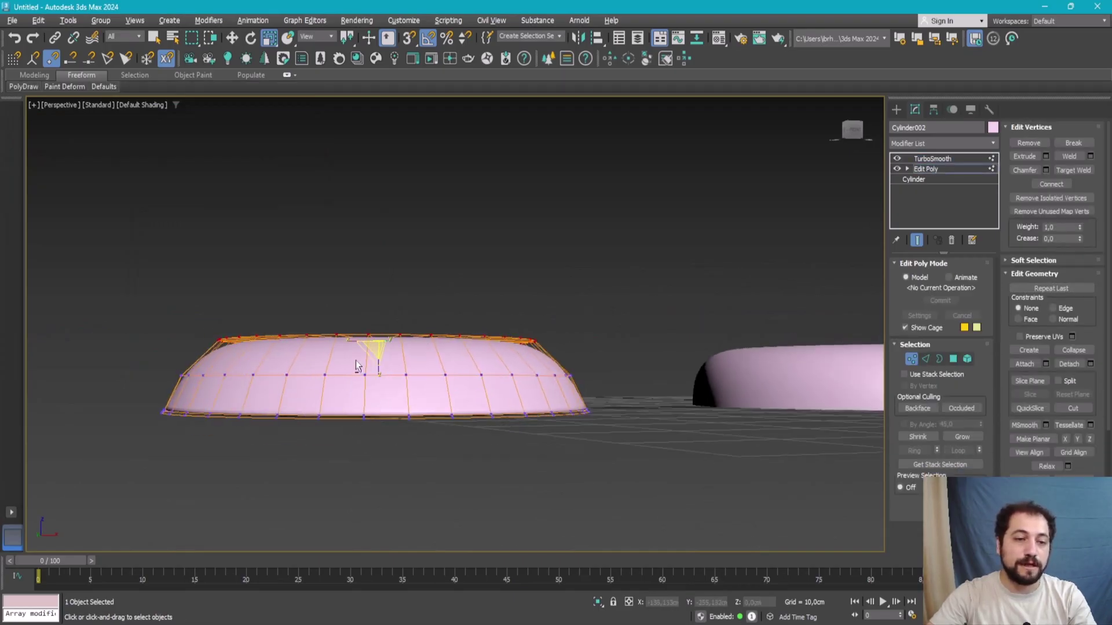
pyautogui.keyDown('alt'); pyautogui.moveTo(370, 348); pyautogui.dragTo(377, 354, button='middle'); pyautogui.keyUp('alt')
pyautogui.moveTo(377, 354); pyautogui.dragTo(377, 377)
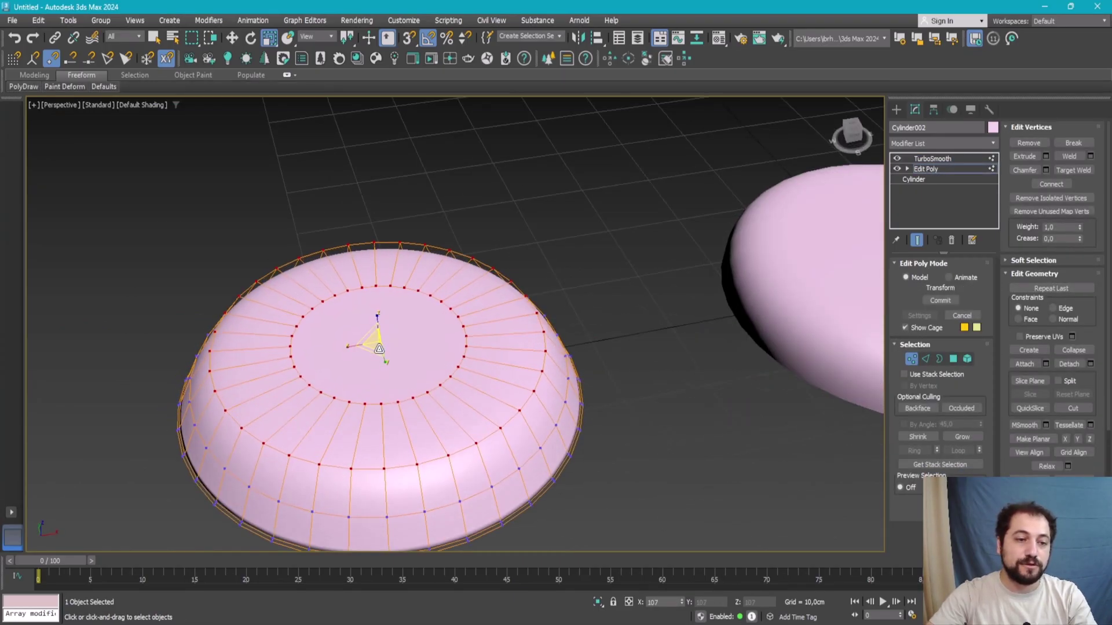
pyautogui.press('1')
pyautogui.moveTo(405, 376)
pyautogui.keyDown('alt'); pyautogui.mouseDown(button='middle')
pyautogui.moveTo(528, 361)
pyautogui.moveTo(525, 348)
pyautogui.mouseUp(button='middle'); pyautogui.keyUp('alt')
pyautogui.scroll(-3, 457, 348)
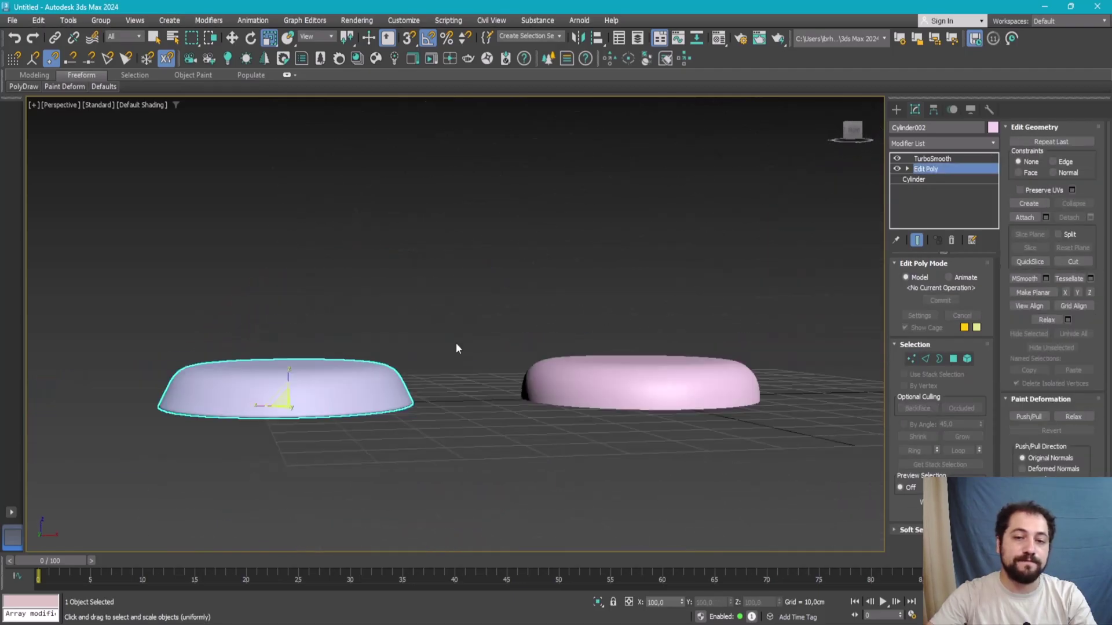
pyautogui.press('z')
# Step: Widen the middle vertex row outward in Front view, then return to Perspective
pyautogui.click(933, 158)
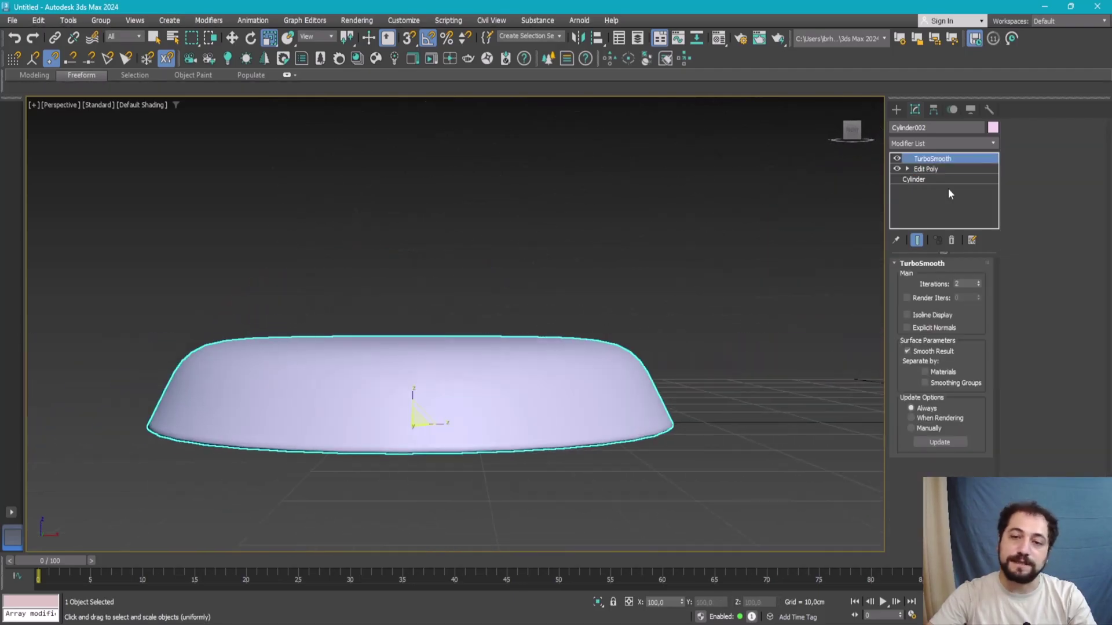
pyautogui.click(940, 169)
pyautogui.press('1')
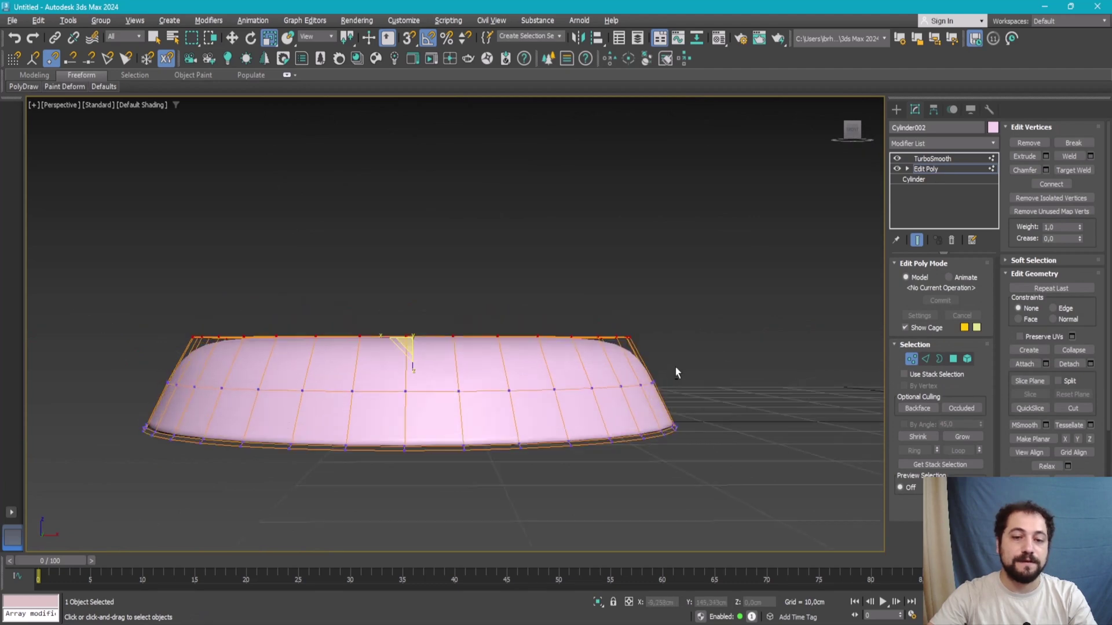
pyautogui.hotkey('alt', 'w')
pyautogui.hotkey('alt', 'w')
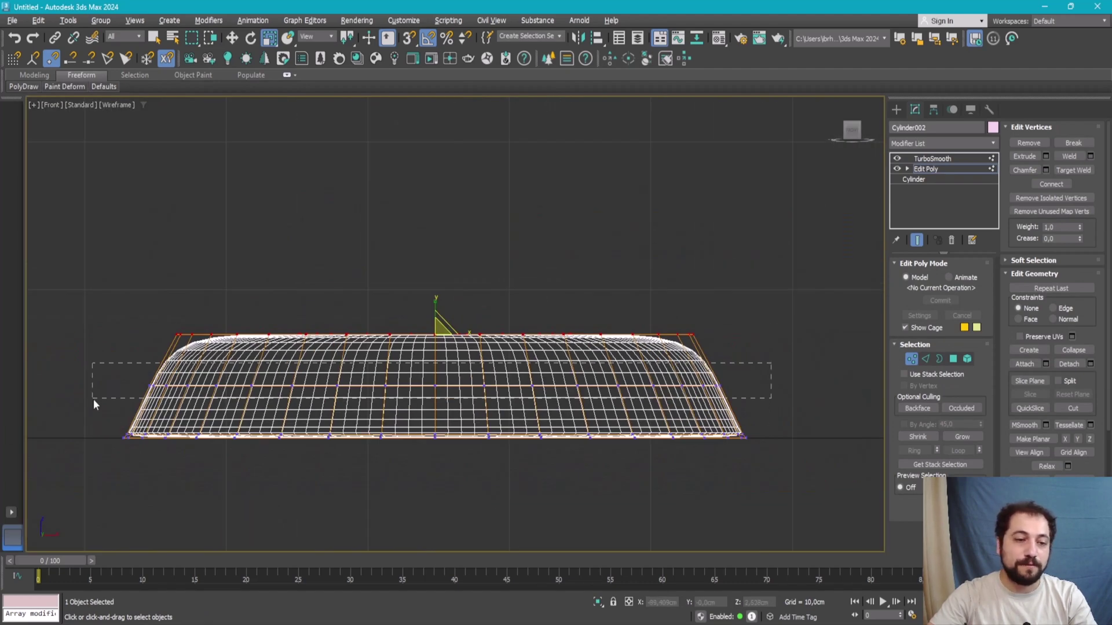
pyautogui.moveTo(435, 384); pyautogui.dragTo(429, 380)
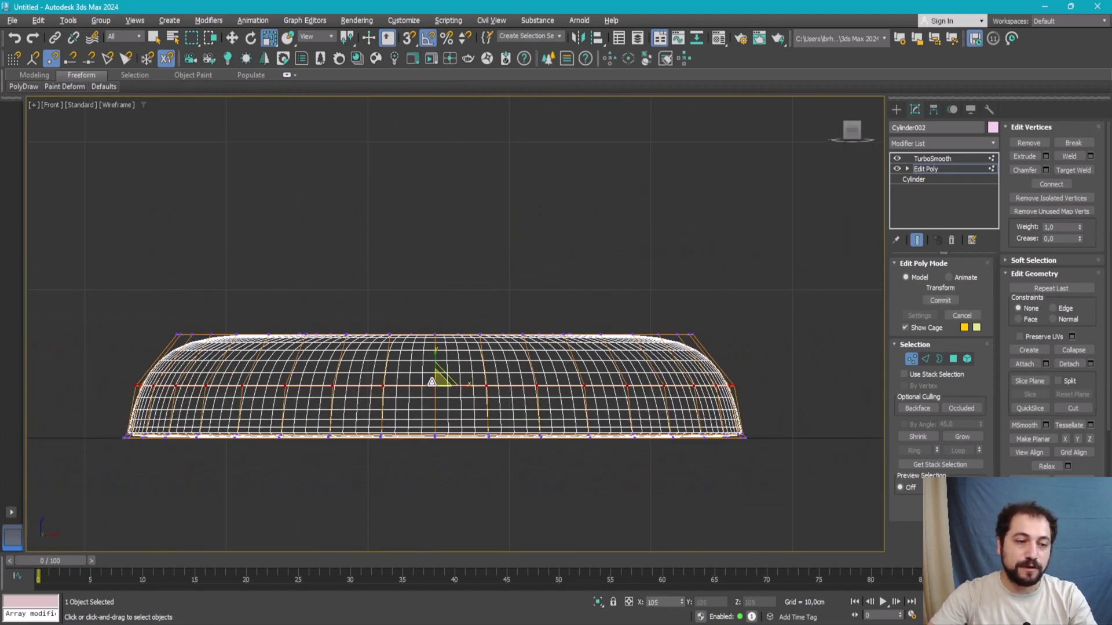
pyautogui.press('1')
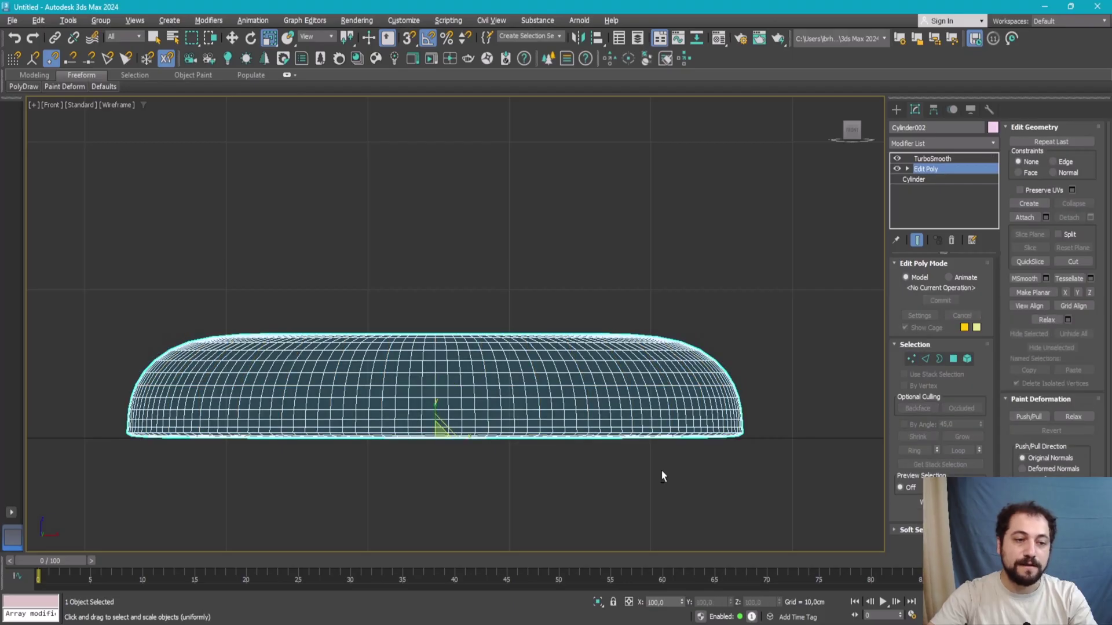
pyautogui.press('p')
pyautogui.scroll(3, 579, 405)
pyautogui.keyDown('alt'); pyautogui.moveTo(641, 393); pyautogui.dragTo(532, 326, button='middle'); pyautogui.keyUp('alt')
# Step: Show mesh edges and look down on both cushions
pyautogui.click(532, 326)
pyautogui.scroll(-3, 417, 348)
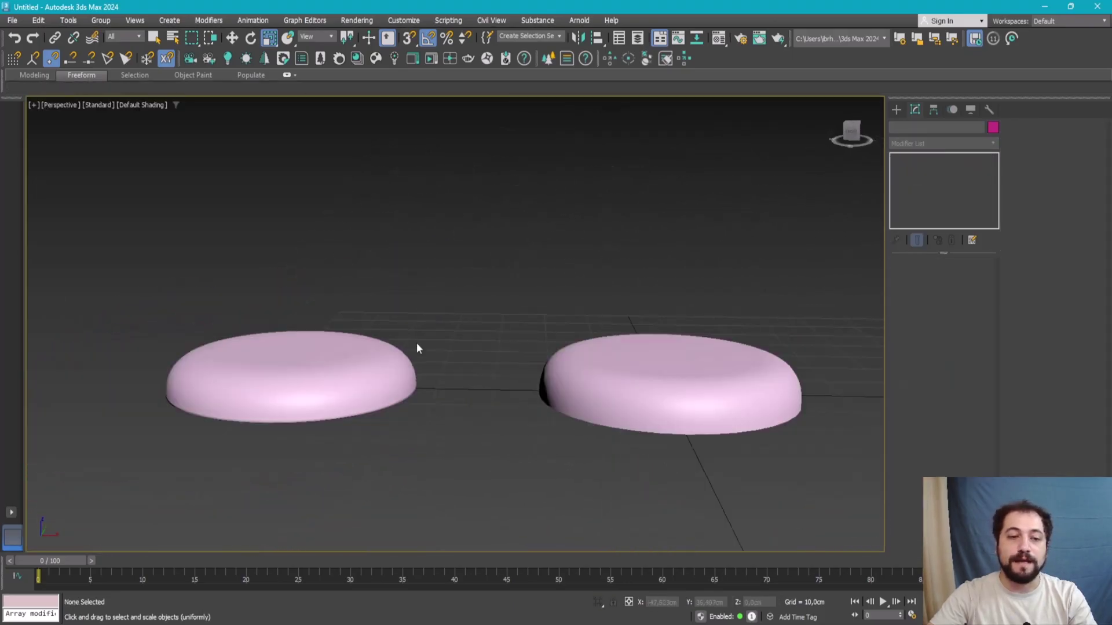
pyautogui.click(417, 348)
pyautogui.press('F4')
pyautogui.keyDown('alt'); pyautogui.moveTo(417, 347); pyautogui.dragTo(485, 422, button='middle'); pyautogui.keyUp('alt')
pyautogui.scroll(3, 485, 422)
# Step: Delete the left smoothed cushion, keeping the right one
pyautogui.click(485, 421)
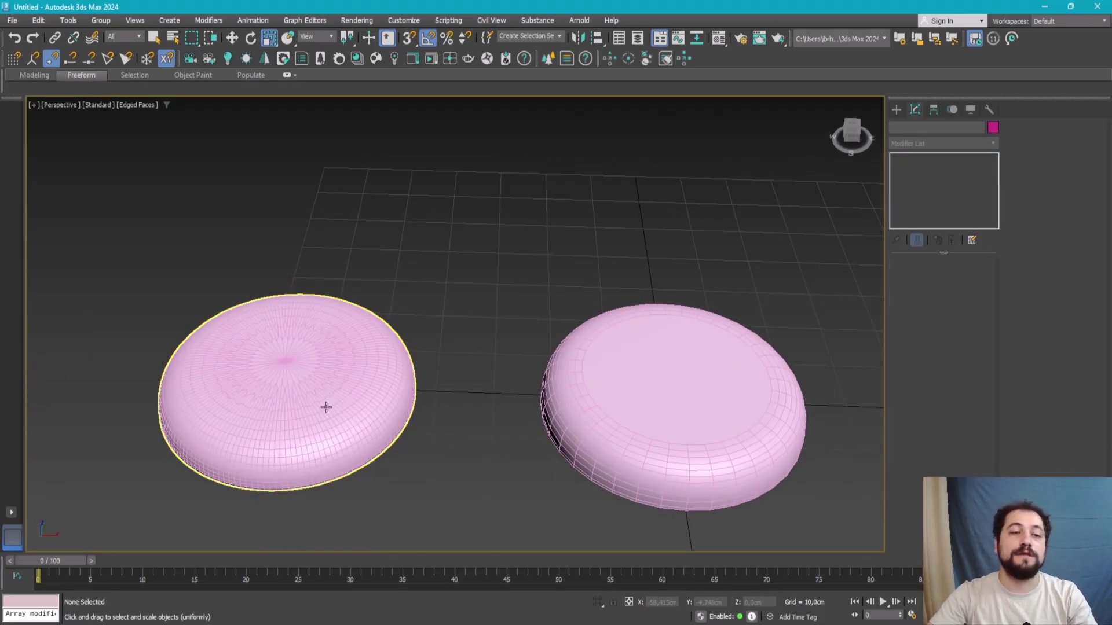
pyautogui.click(325, 405)
pyautogui.click(686, 388)
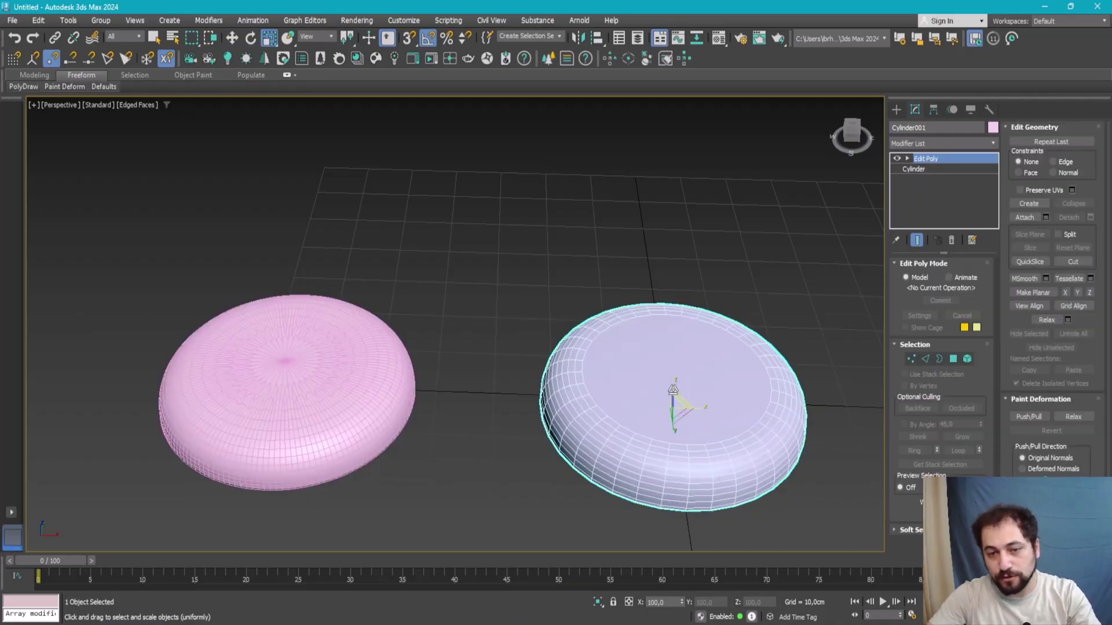
pyautogui.keyDown('alt'); pyautogui.moveTo(673, 389); pyautogui.dragTo(594, 374, button='middle'); pyautogui.keyUp('alt')
pyautogui.click(397, 377)
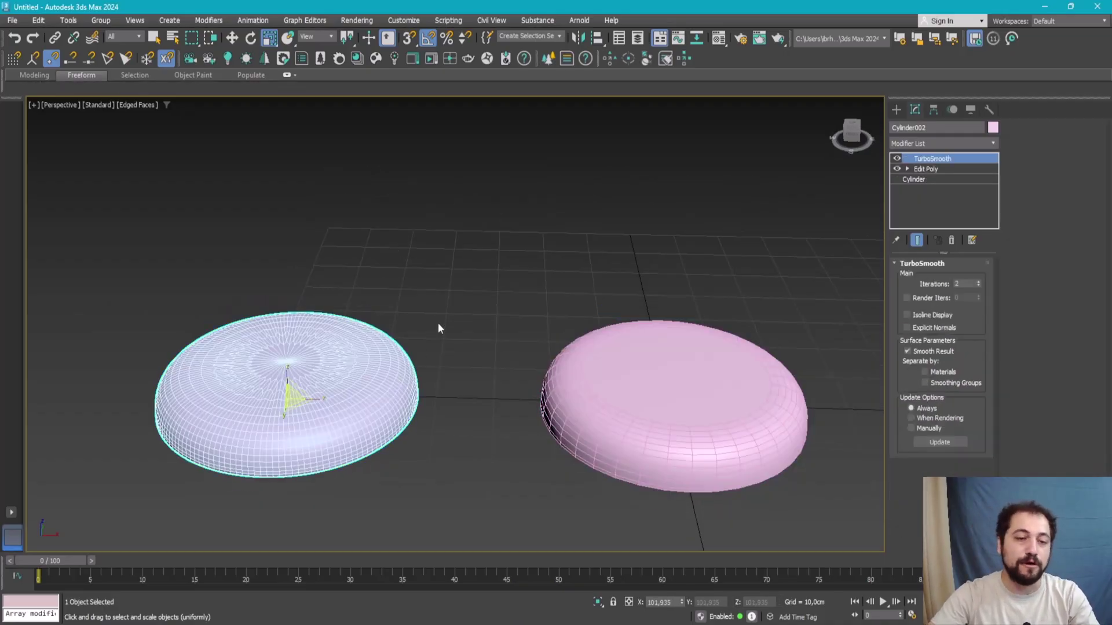
pyautogui.press('Delete')
# Step: Use Unhide All to bring back the reference box
pyautogui.keyDown('alt'); pyautogui.moveTo(355, 388); pyautogui.dragTo(556, 382, button='middle'); pyautogui.keyUp('alt')
pyautogui.click(466, 378)
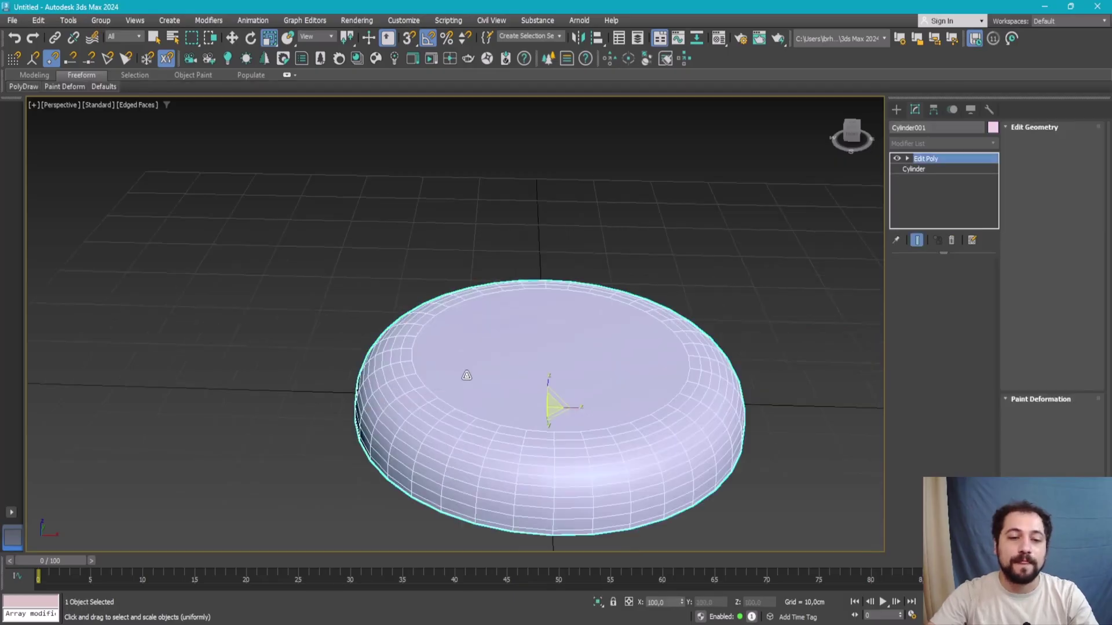
pyautogui.scroll(3, 603, 320)
pyautogui.rightClick(518, 292)
pyautogui.click(564, 223)
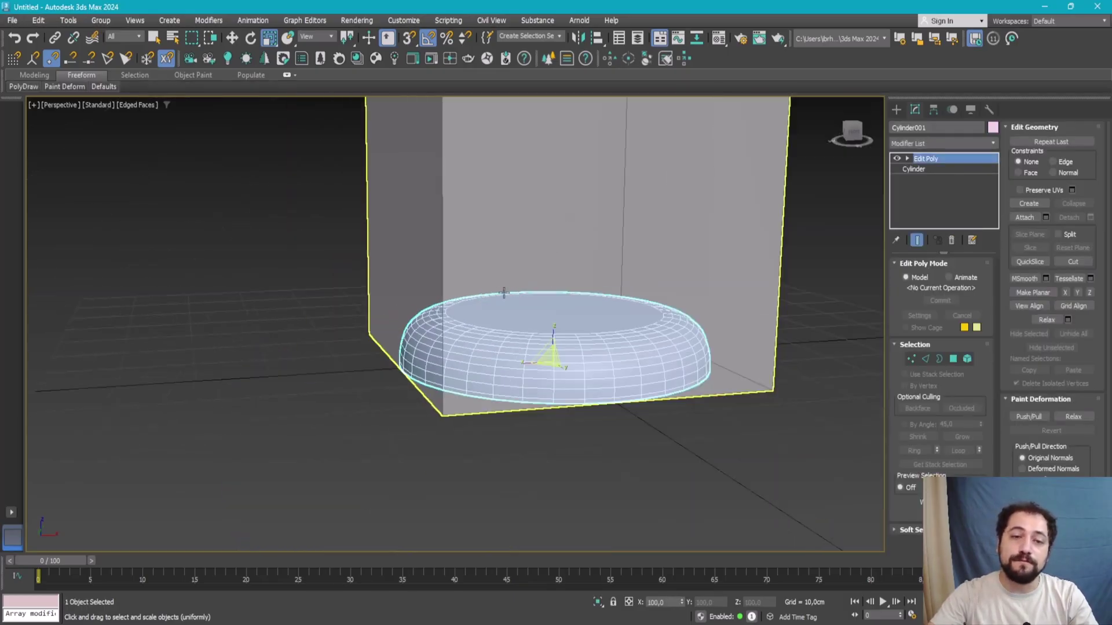
pyautogui.scroll(-3, 556, 347)
# Step: Check the reference photo and set the cushion's Z position to 40 cm
pyautogui.hotkey('alt', 'Tab')
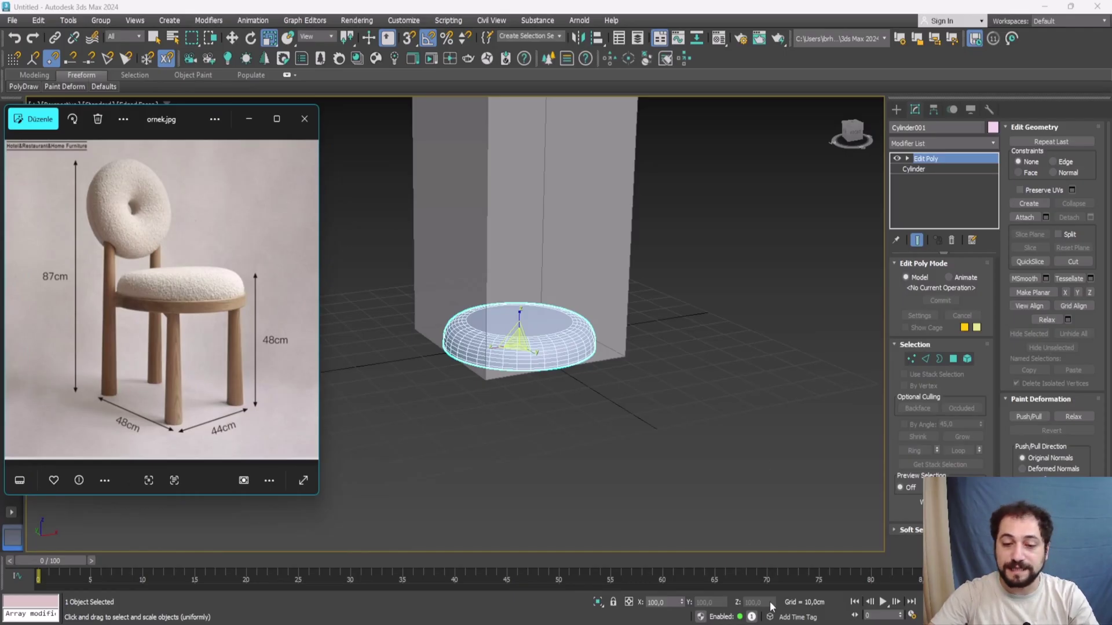
pyautogui.hotkey('alt', 'Tab')
pyautogui.scroll(-4, 588, 435)
pyautogui.press('w')
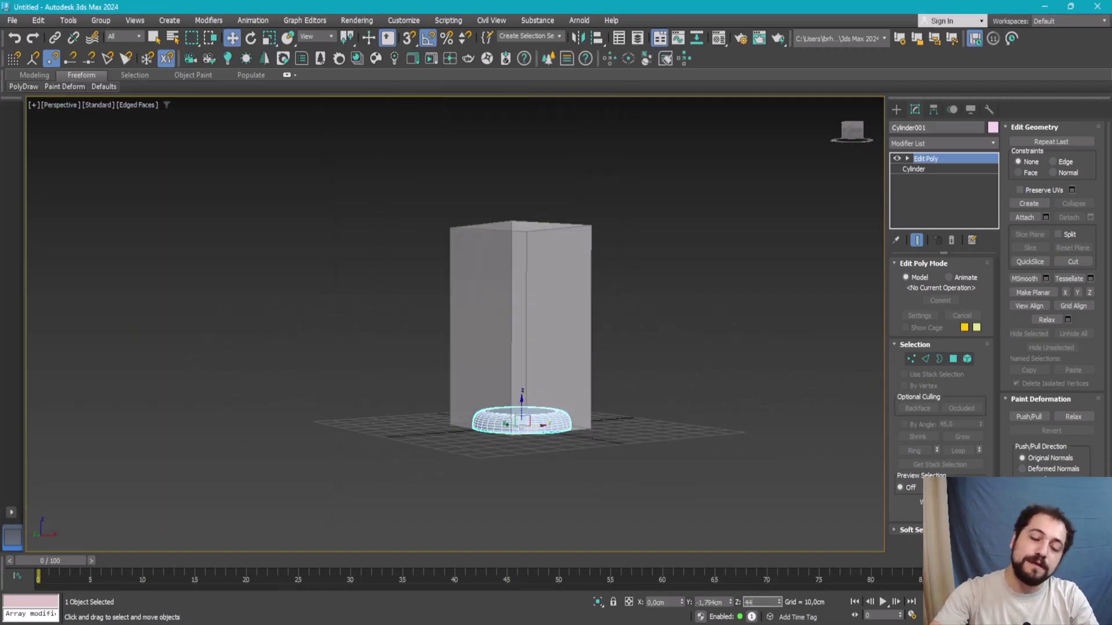
pyautogui.press('Return')
pyautogui.write('0')
pyautogui.press('Return')
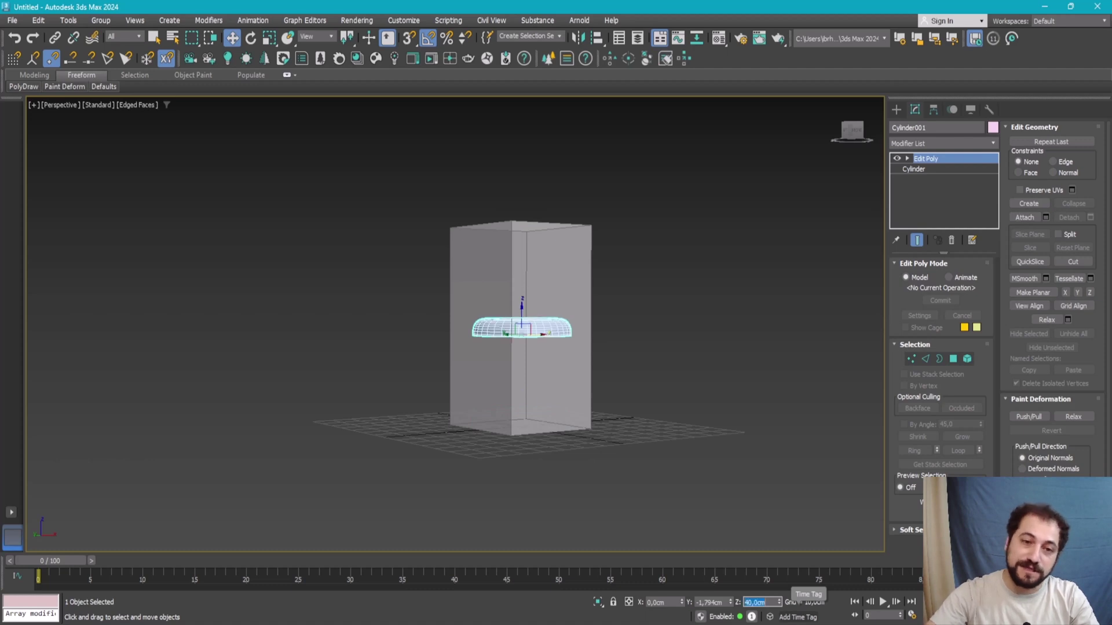
# Step: Recheck the reference photo and select the reference box
pyautogui.click(695, 486)
pyautogui.scroll(3, 551, 365)
pyautogui.scroll(-2, 551, 371)
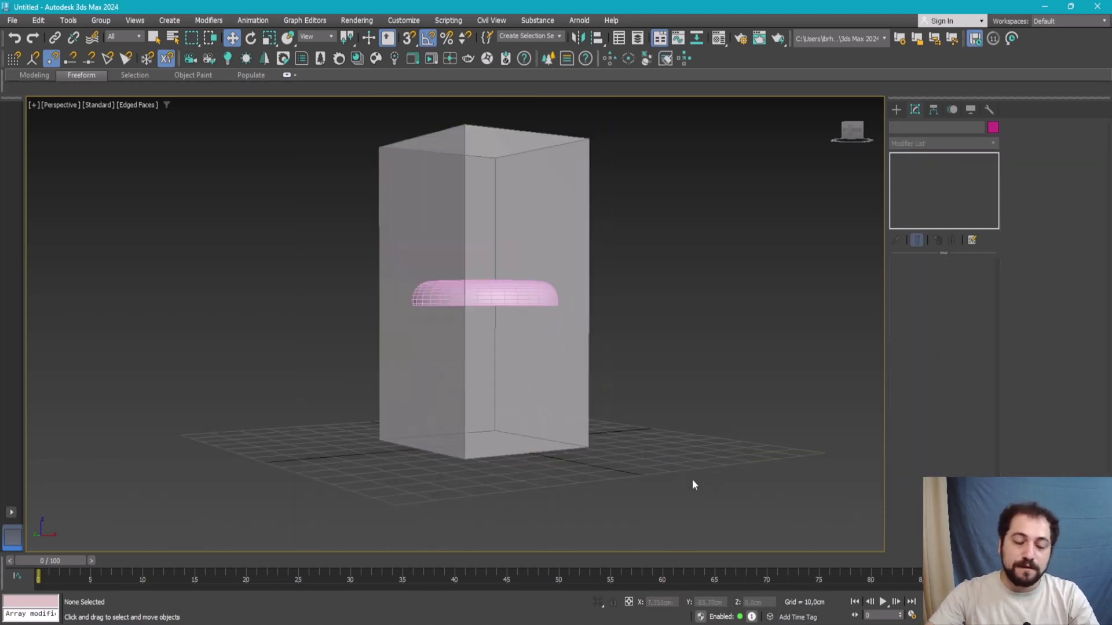
pyautogui.hotkey('alt', 'Tab')
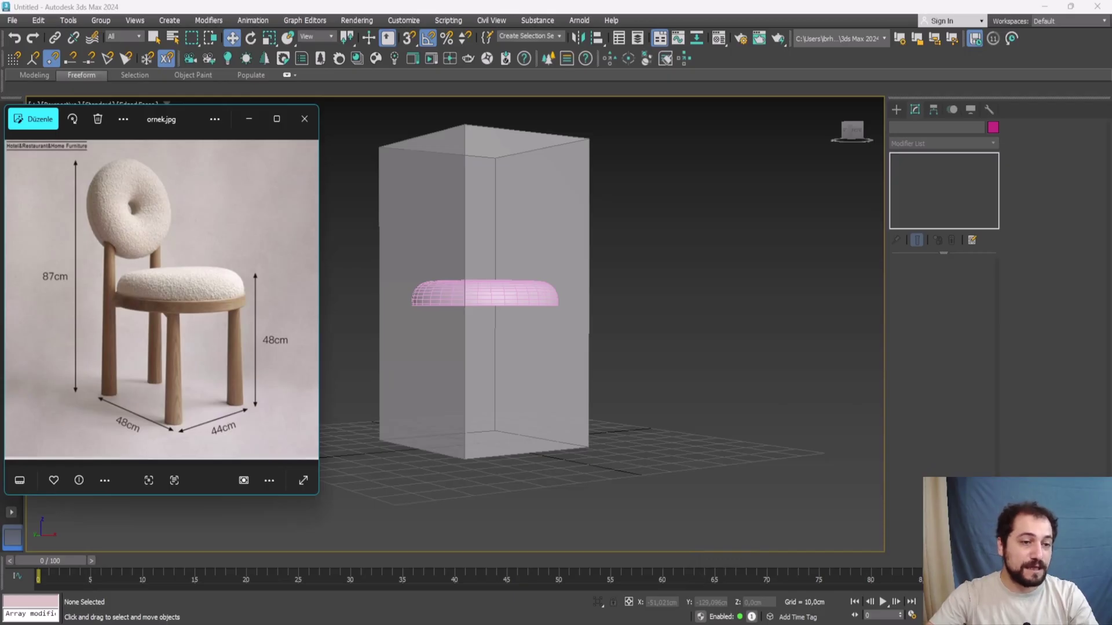
pyautogui.click(711, 408)
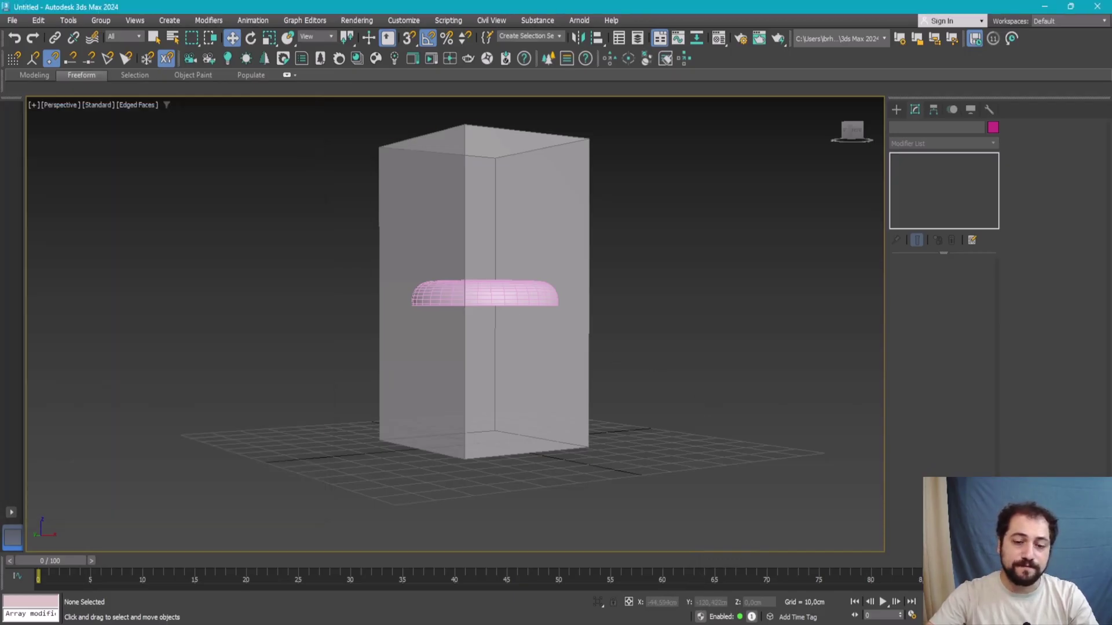
pyautogui.click(531, 299)
# Step: Clone the isolated seat cushion downward and strip the copy back to a plain cylinder
pyautogui.hotkey('alt', 'w')
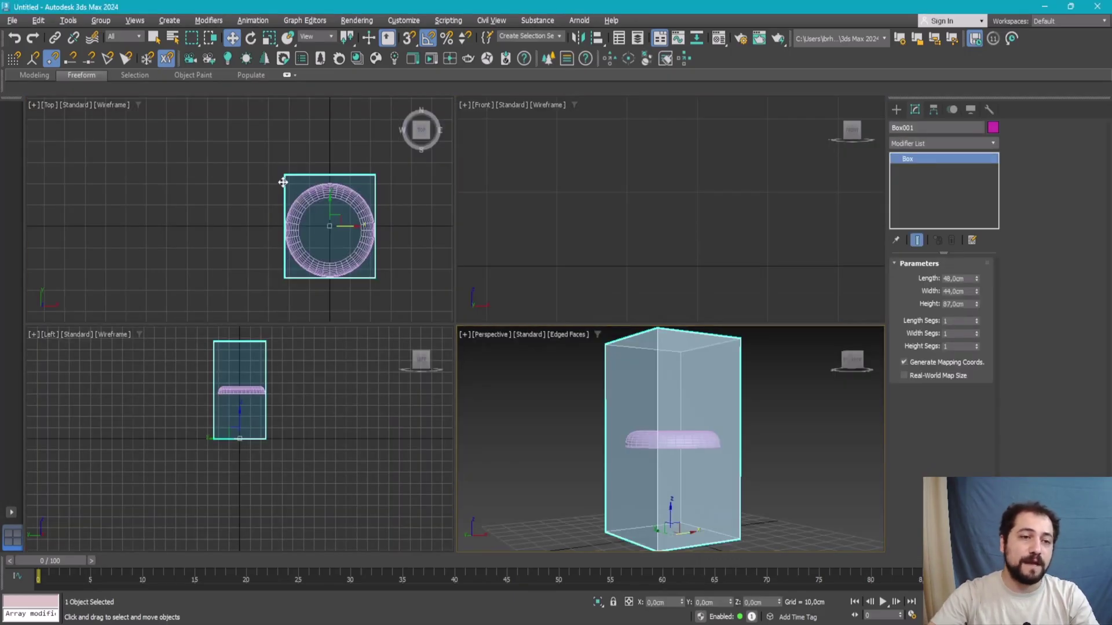
pyautogui.hotkey('alt', 'w')
pyautogui.hotkey('alt', 'w')
pyautogui.hotkey('alt', 'w')
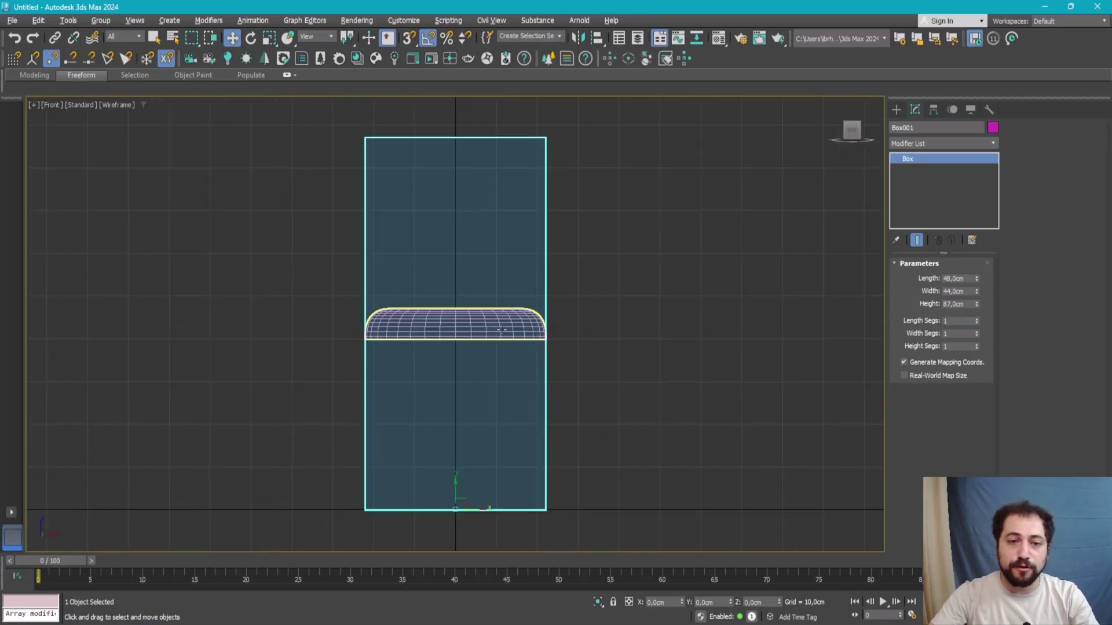
pyautogui.click(501, 330)
pyautogui.hotkey('alt', 'q')
pyautogui.keyDown('shift'); pyautogui.moveTo(453, 337); pyautogui.dragTo(454, 383); pyautogui.keyUp('shift')
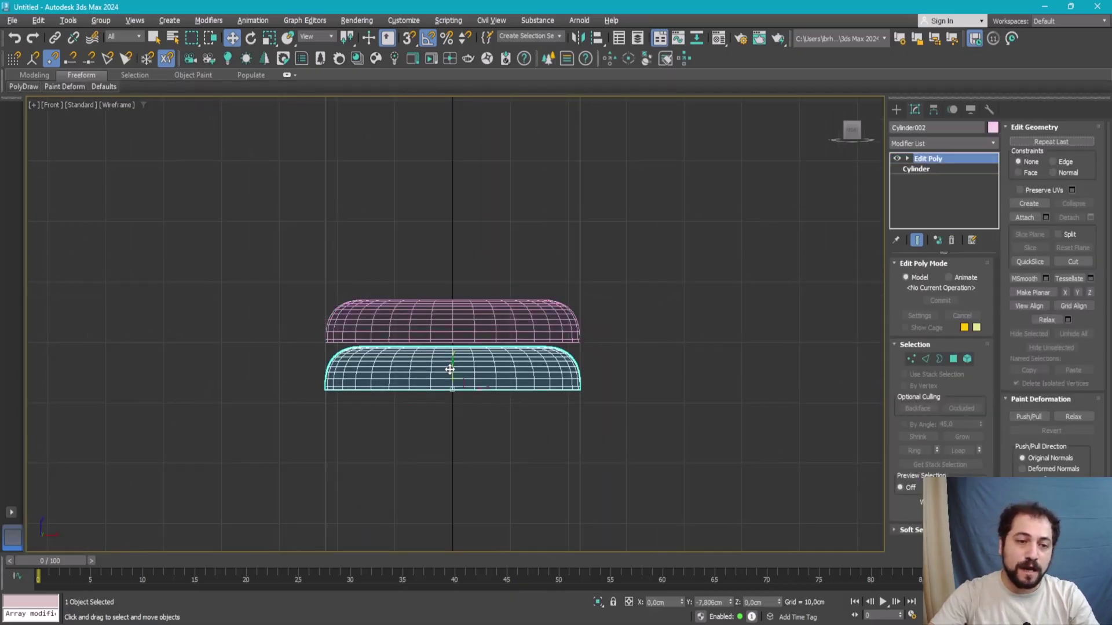
pyautogui.press('Return')
pyautogui.click(952, 240)
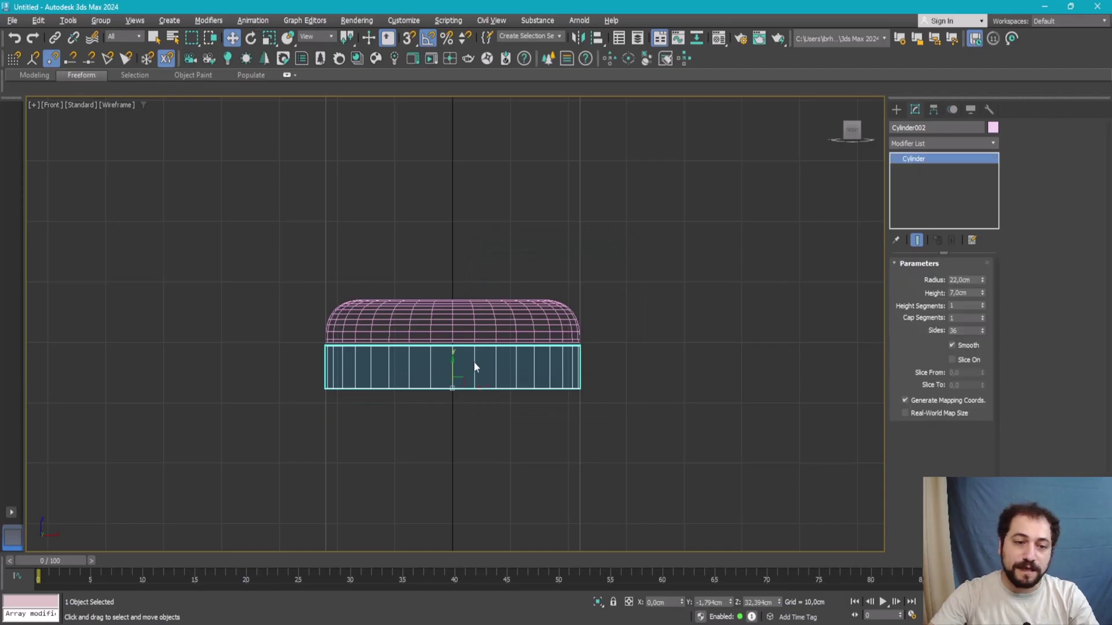
pyautogui.hotkey('alt', 'q')
# Step: Add a fresh Edit Poly modifier to the copied cylinder in the perspective view
pyautogui.hotkey('alt', 'w')
pyautogui.middleClick(782, 434)
pyautogui.hotkey('alt', 'w')
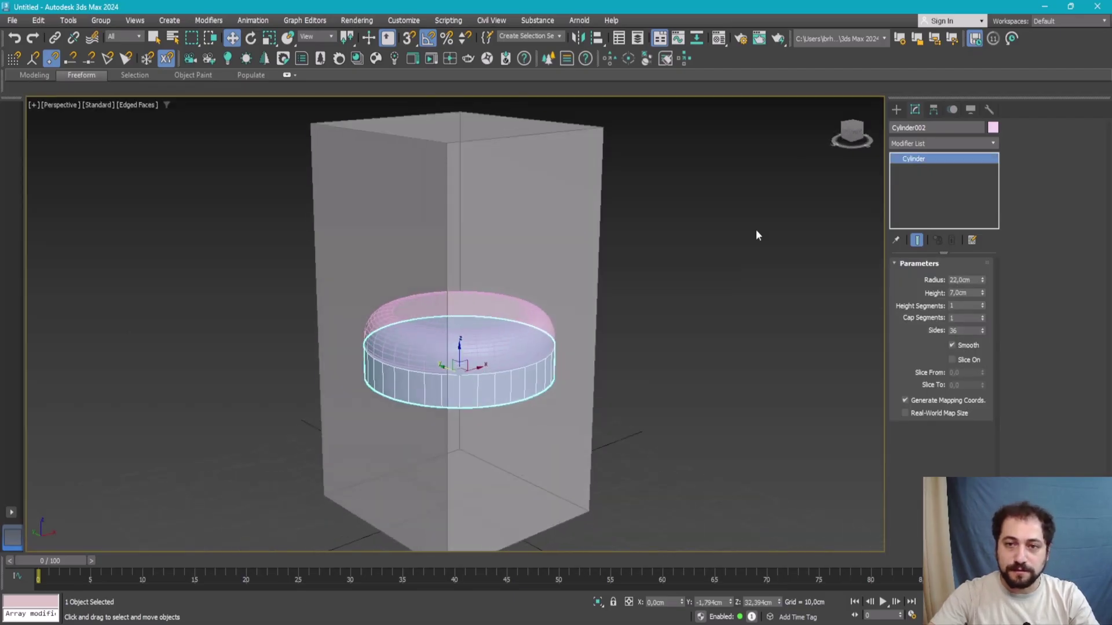
pyautogui.click(940, 143)
pyautogui.write('e')
pyautogui.click(920, 202)
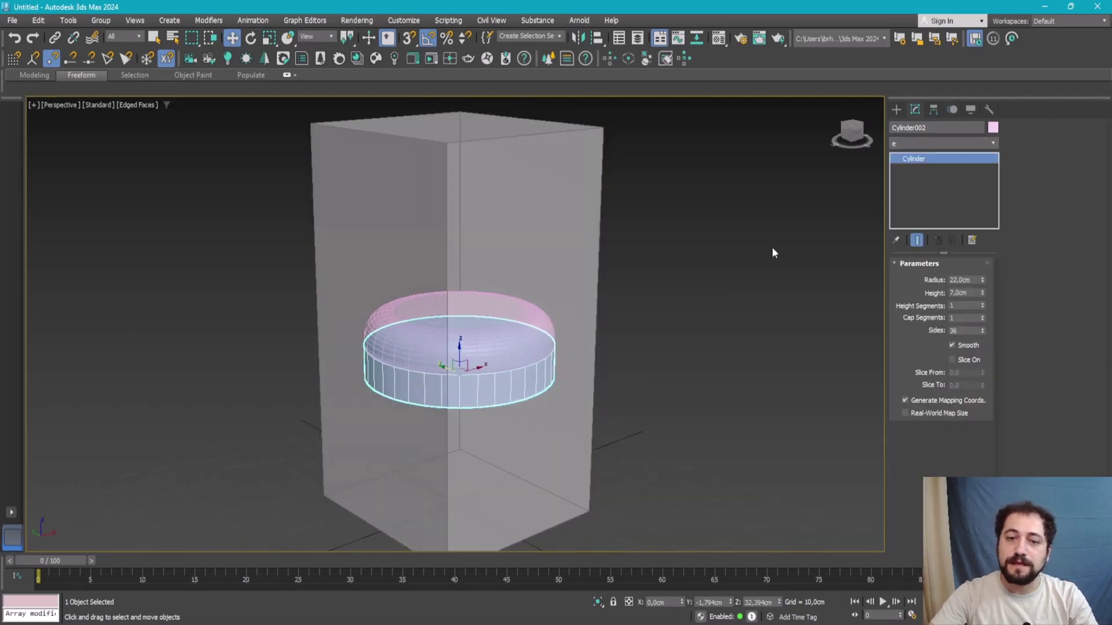
# Step: Raise the copy's bottom vertex ring to make the base shallower, checking the reference photo
pyautogui.keyDown('alt'); pyautogui.moveTo(773, 246); pyautogui.dragTo(573, 291, button='middle'); pyautogui.keyUp('alt')
pyautogui.hotkey('alt', 'Tab')
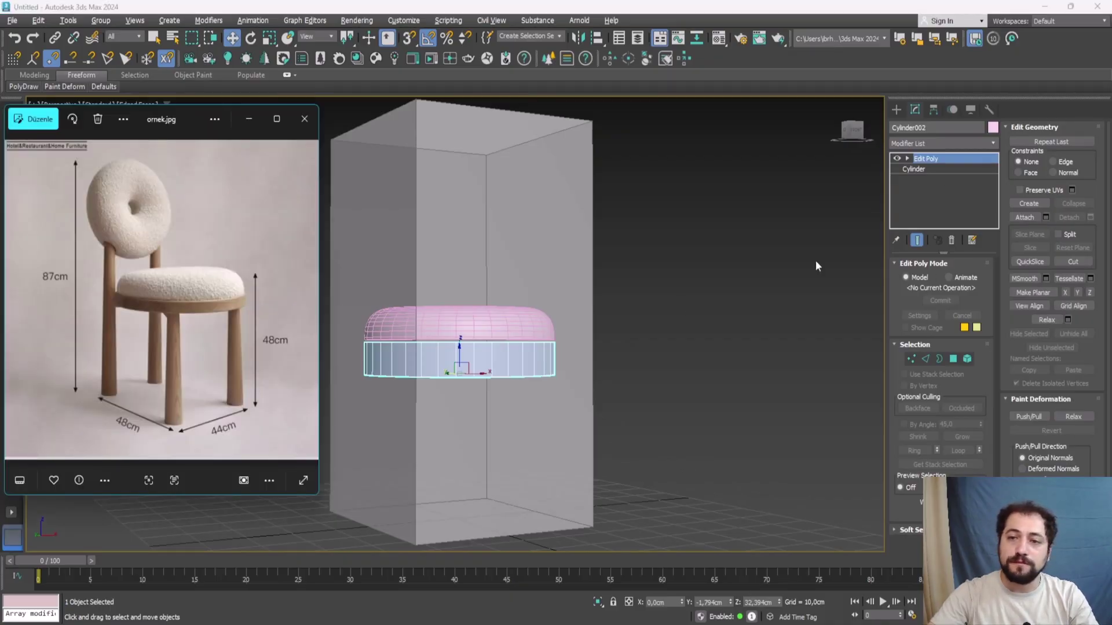
pyautogui.moveTo(546, 377); pyautogui.dragTo(558, 356, button='middle')
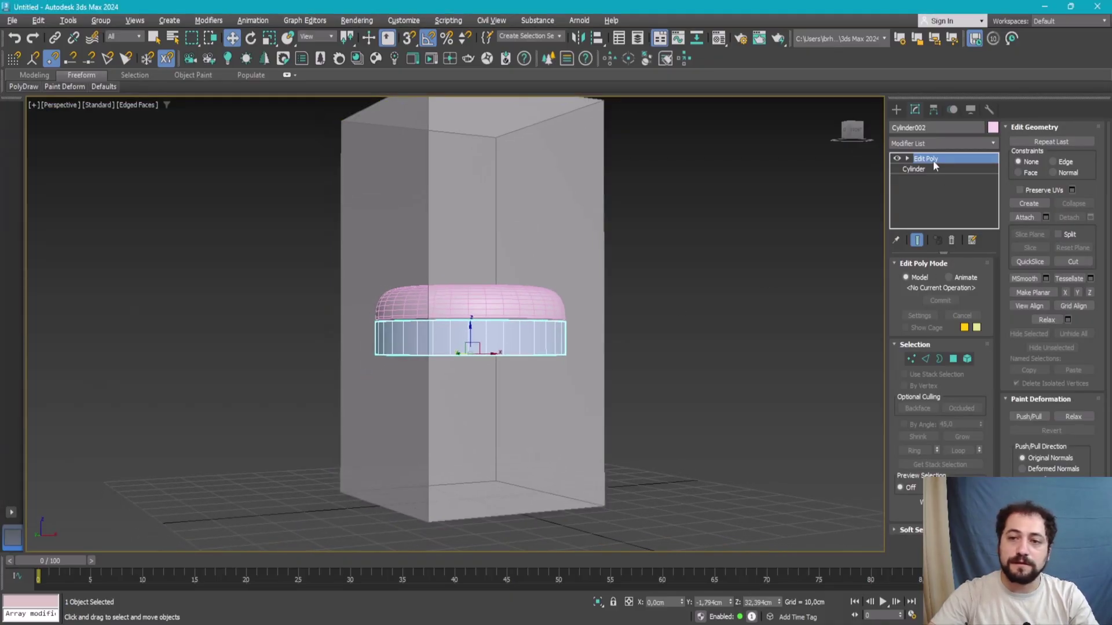
pyautogui.press('1')
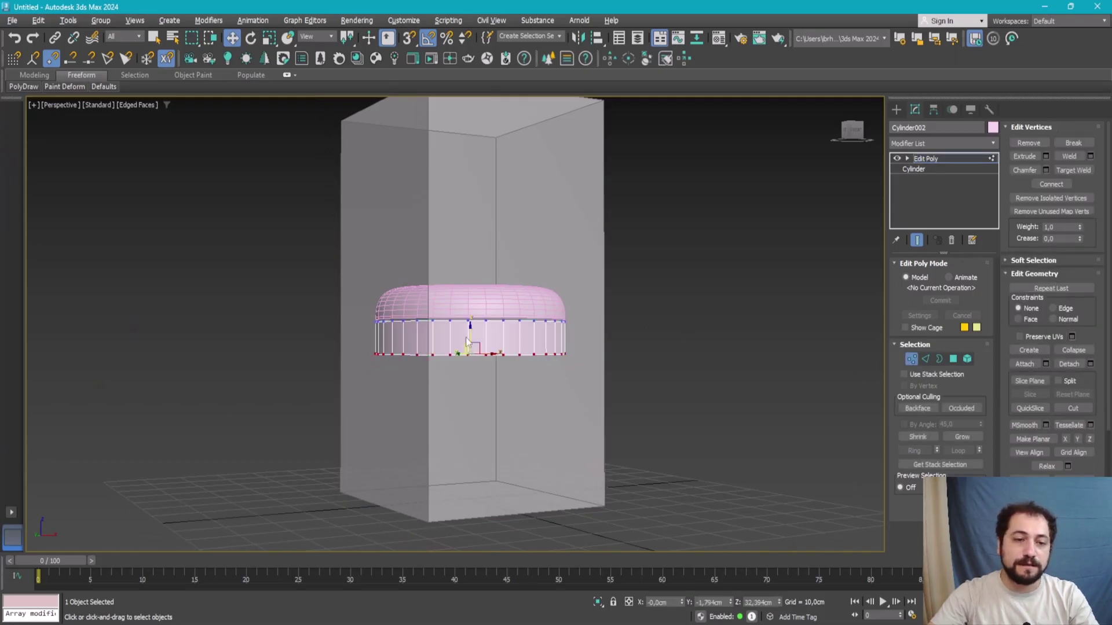
pyautogui.moveTo(468, 329); pyautogui.dragTo(471, 310)
pyautogui.hotkey('alt', 'Tab')
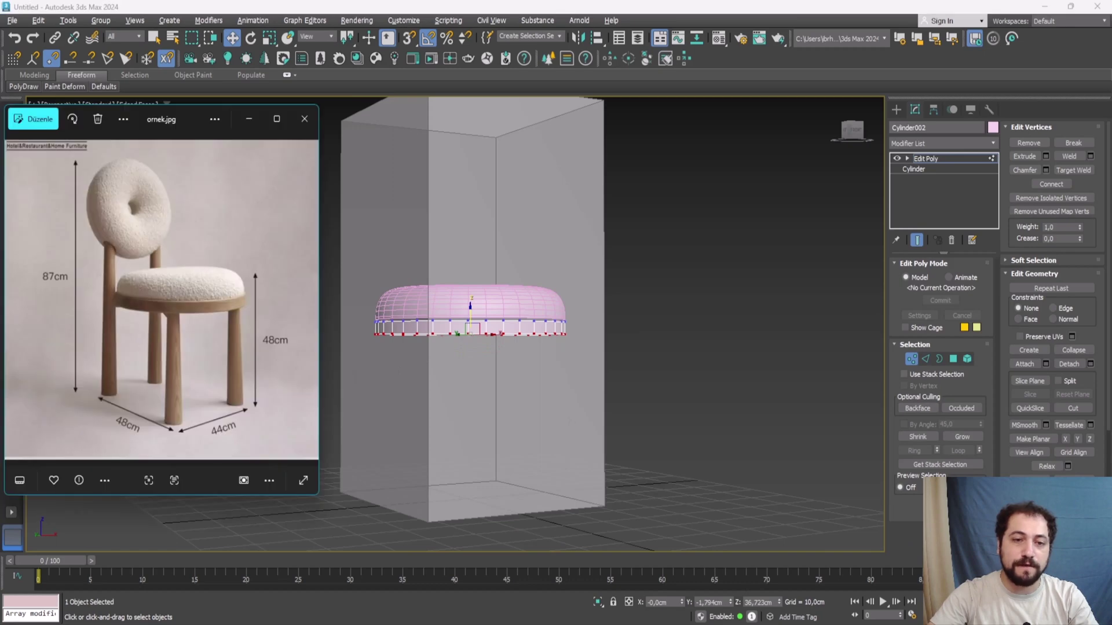
pyautogui.hotkey('alt', 'Tab')
pyautogui.moveTo(513, 304)
pyautogui.keyDown('alt'); pyautogui.mouseDown(button='middle')
pyautogui.moveTo(505, 310)
pyautogui.moveTo(575, 332)
pyautogui.mouseUp(button='middle'); pyautogui.keyUp('alt')
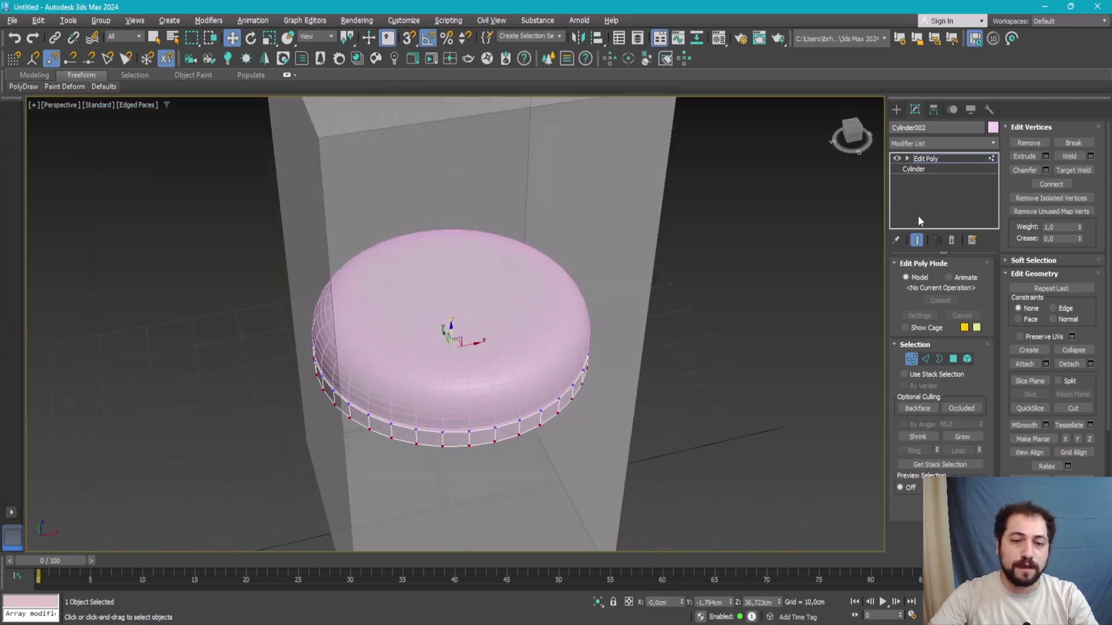
# Step: Scale the domed cushion Cylinder001 to 96% in XY from the Top view
pyautogui.press('1')
pyautogui.hotkey('alt', 'w')
pyautogui.middleClick(404, 259)
pyautogui.hotkey('alt', 'w')
pyautogui.scroll(3, 514, 255)
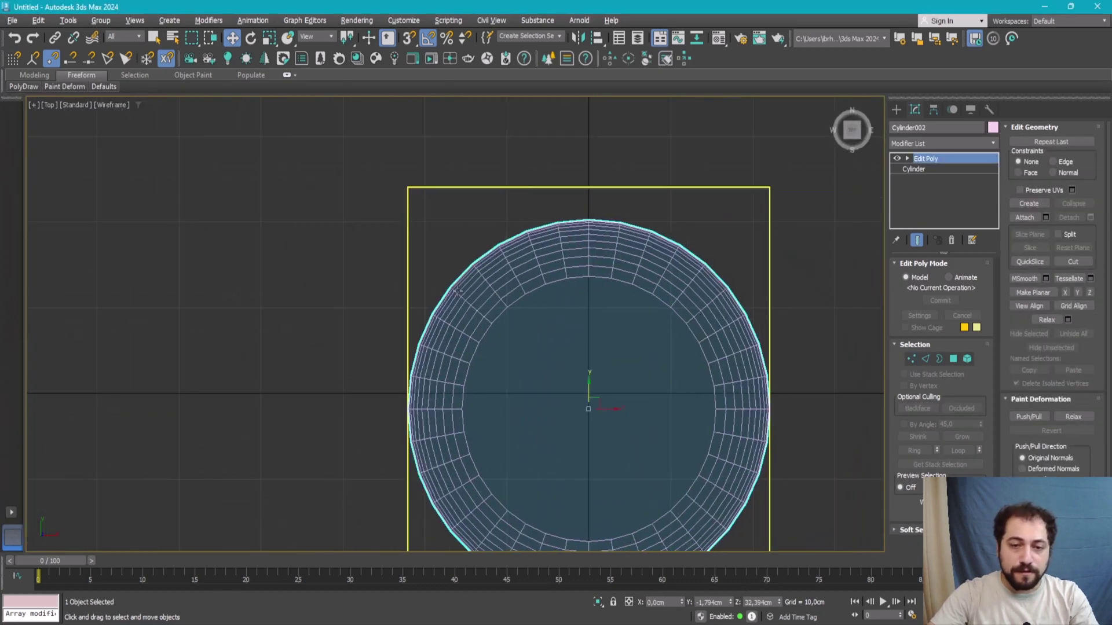
pyautogui.moveTo(547, 244); pyautogui.dragTo(514, 247, button='middle')
pyautogui.scroll(-2, 568, 264)
pyautogui.click(602, 255)
pyautogui.scroll(2, 574, 242)
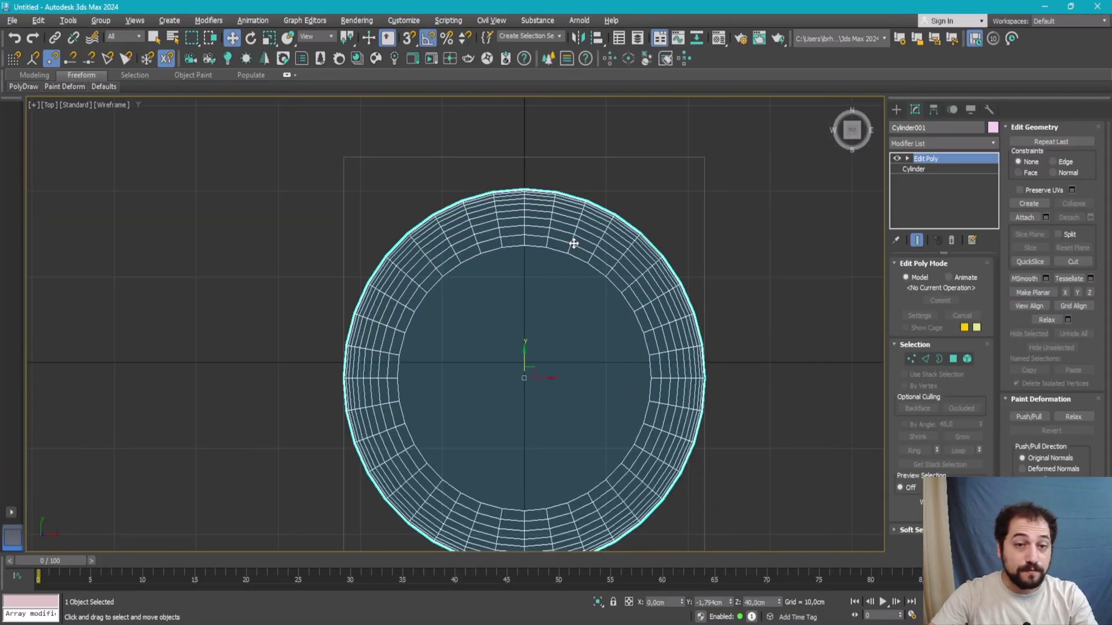
pyautogui.press('r')
pyautogui.moveTo(535, 362); pyautogui.dragTo(532, 363)
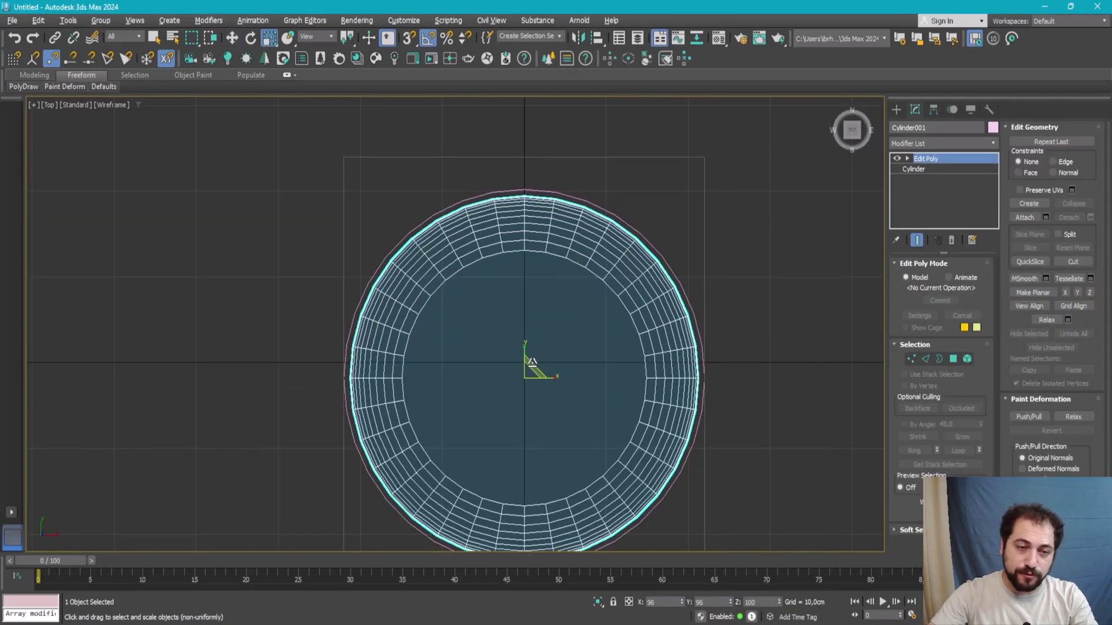
# Step: Hide the tall reference box in the perspective view, with edged faces turned off
pyautogui.hotkey('alt', 'w')
pyautogui.hotkey('alt', 'w')
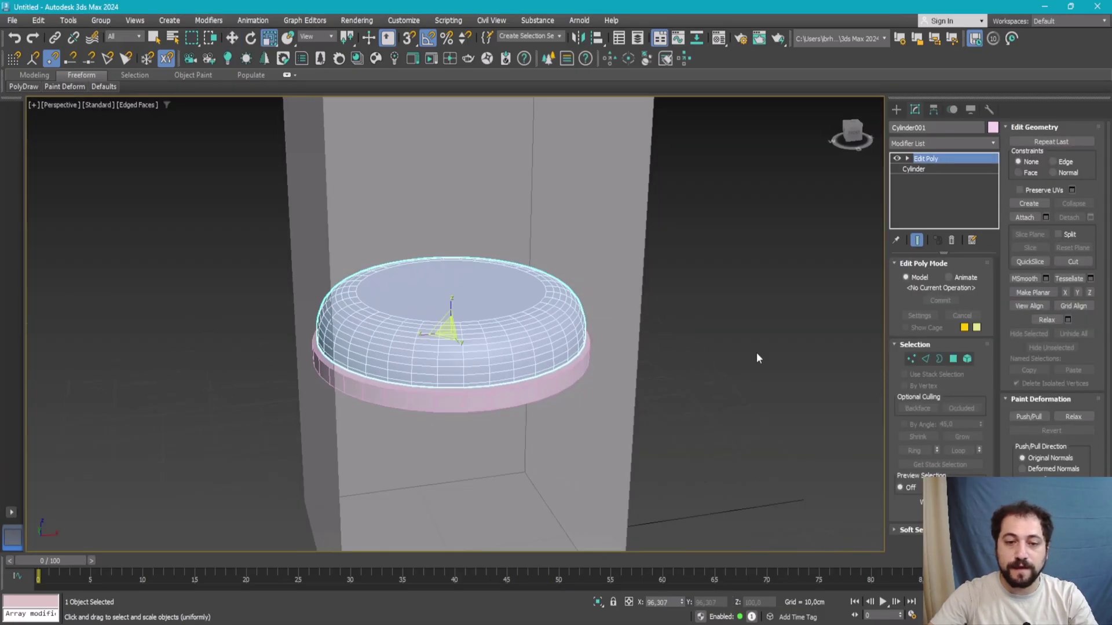
pyautogui.click(784, 346)
pyautogui.press('F4')
pyautogui.click(611, 376)
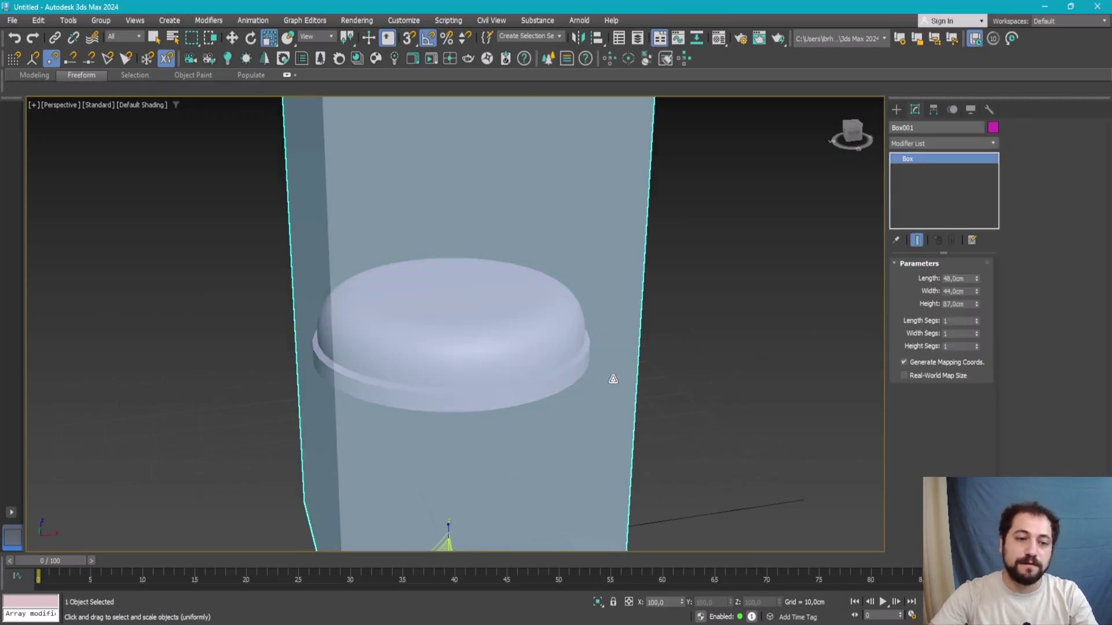
pyautogui.rightClick(610, 375)
pyautogui.click(660, 330)
pyautogui.moveTo(649, 346)
pyautogui.keyDown('alt'); pyautogui.mouseDown(button='middle')
pyautogui.moveTo(628, 312)
pyautogui.moveTo(499, 318)
pyautogui.mouseUp(button='middle'); pyautogui.keyUp('alt')
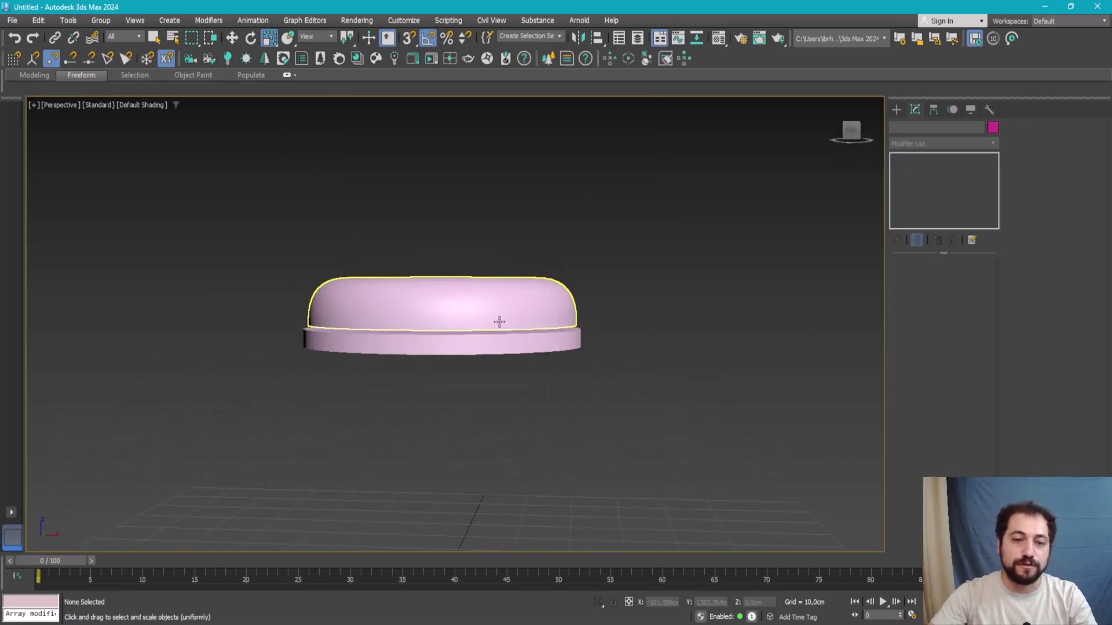
# Step: Move the base disc Cylinder002 up against the cushion in the Front view
pyautogui.click(499, 318)
pyautogui.hotkey('alt', 'w')
pyautogui.click(586, 247)
pyautogui.hotkey('alt', 'w')
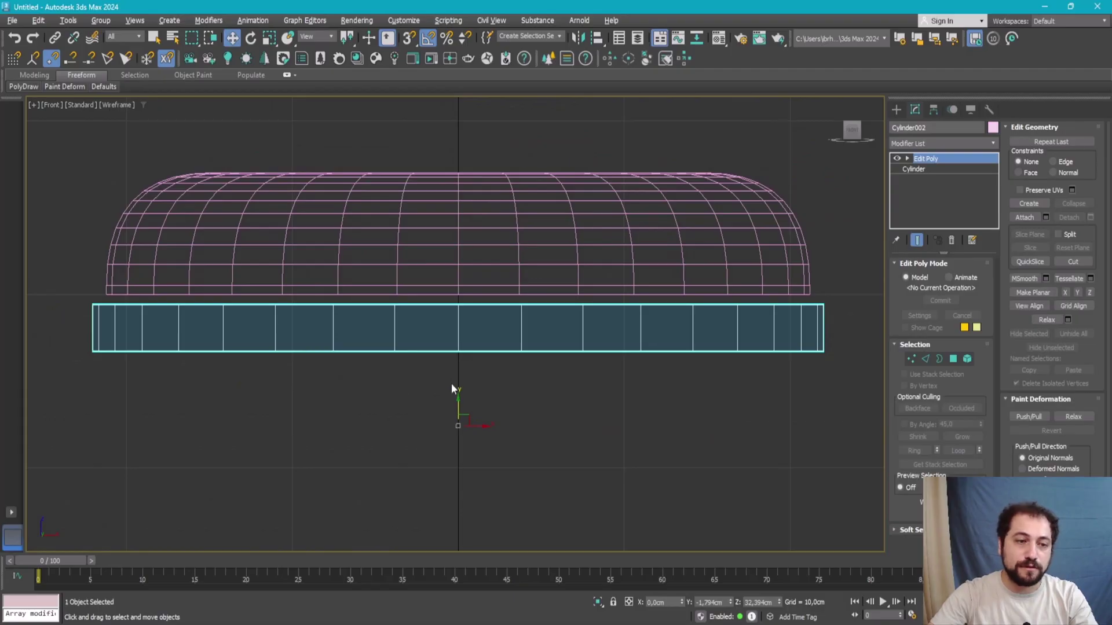
pyautogui.moveTo(459, 401); pyautogui.dragTo(460, 393)
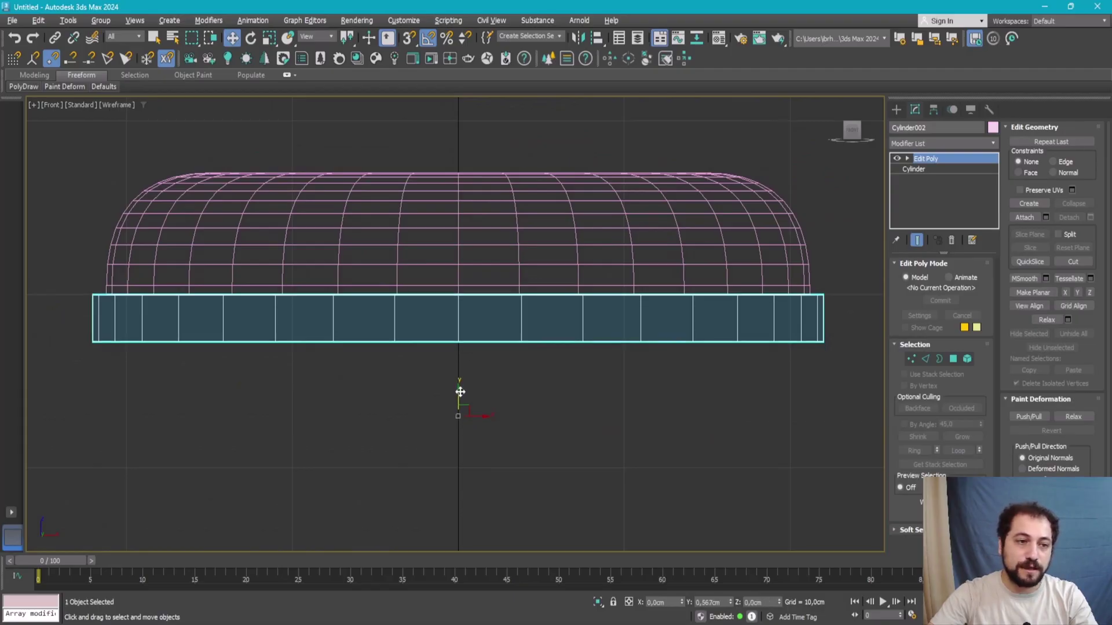
pyautogui.hotkey('alt', 'Tab')
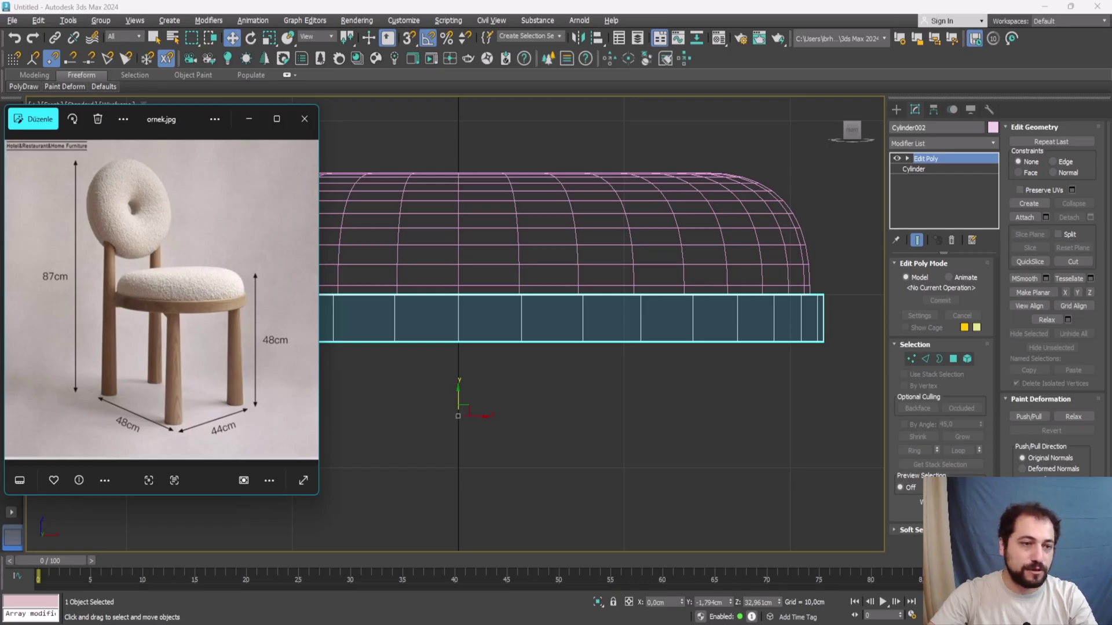
pyautogui.hotkey('alt', 'Tab')
pyautogui.press('p')
pyautogui.moveTo(624, 413)
pyautogui.keyDown('alt'); pyautogui.mouseDown(button='middle')
pyautogui.moveTo(718, 406)
pyautogui.moveTo(511, 412)
pyautogui.mouseUp(button='middle'); pyautogui.keyUp('alt')
# Step: Increase the disc's cylinder Sides and remove its Edit Poly modifier
pyautogui.click(718, 406)
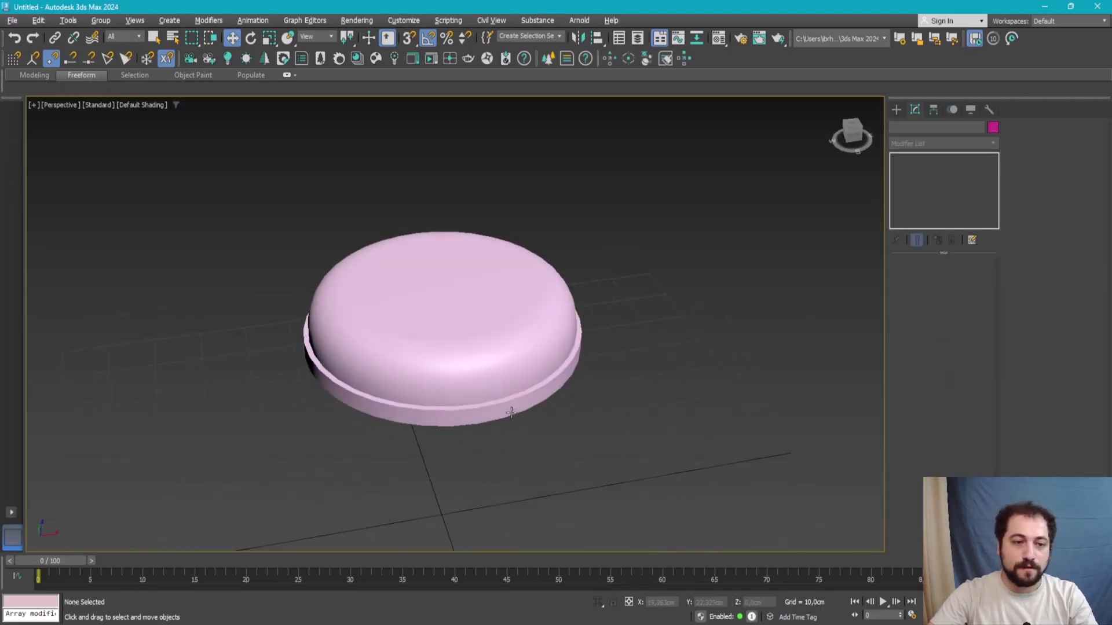
pyautogui.click(510, 412)
pyautogui.click(937, 168)
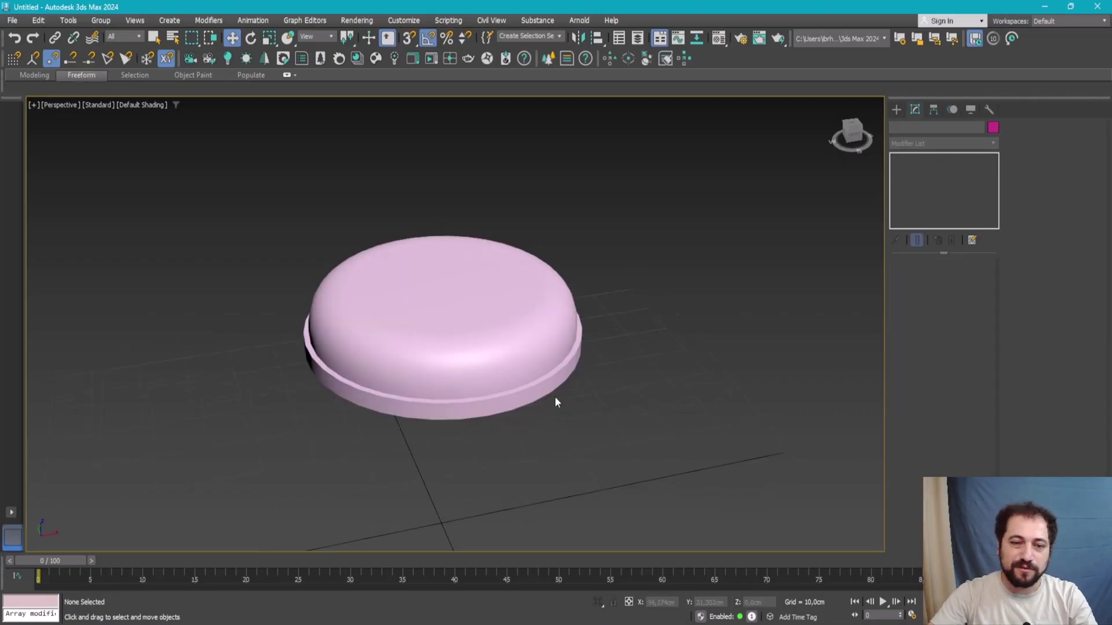
pyautogui.click(932, 168)
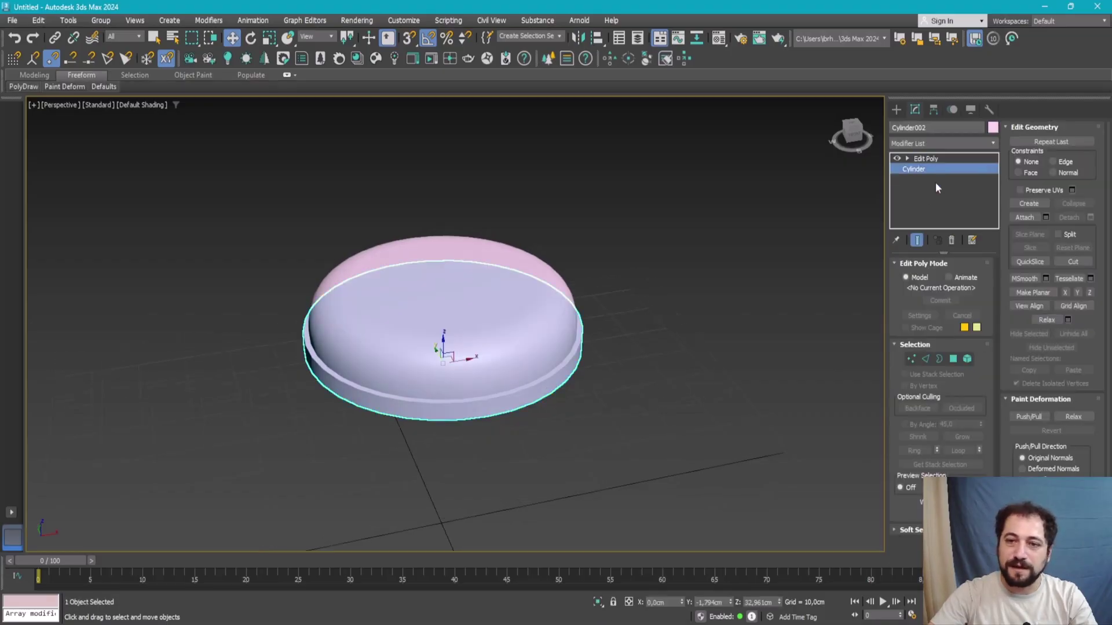
pyautogui.moveTo(983, 332); pyautogui.dragTo(984, 314)
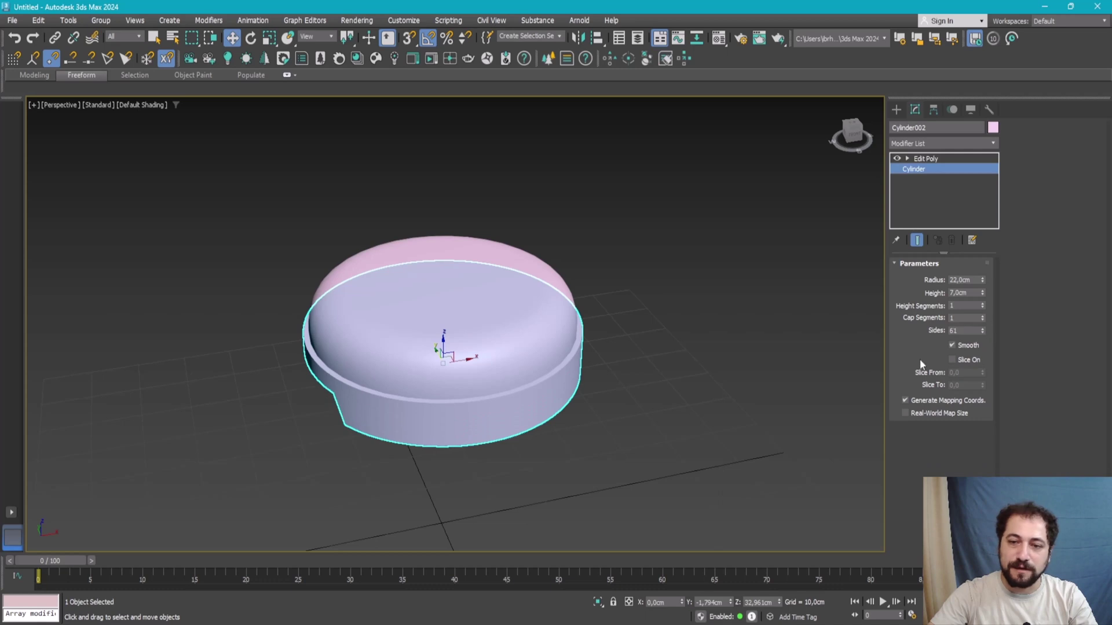
pyautogui.click(633, 384)
# Step: Re-add Edit Poly to the disc and raise its bottom vertices to thin it
pyautogui.click(568, 371)
pyautogui.click(952, 240)
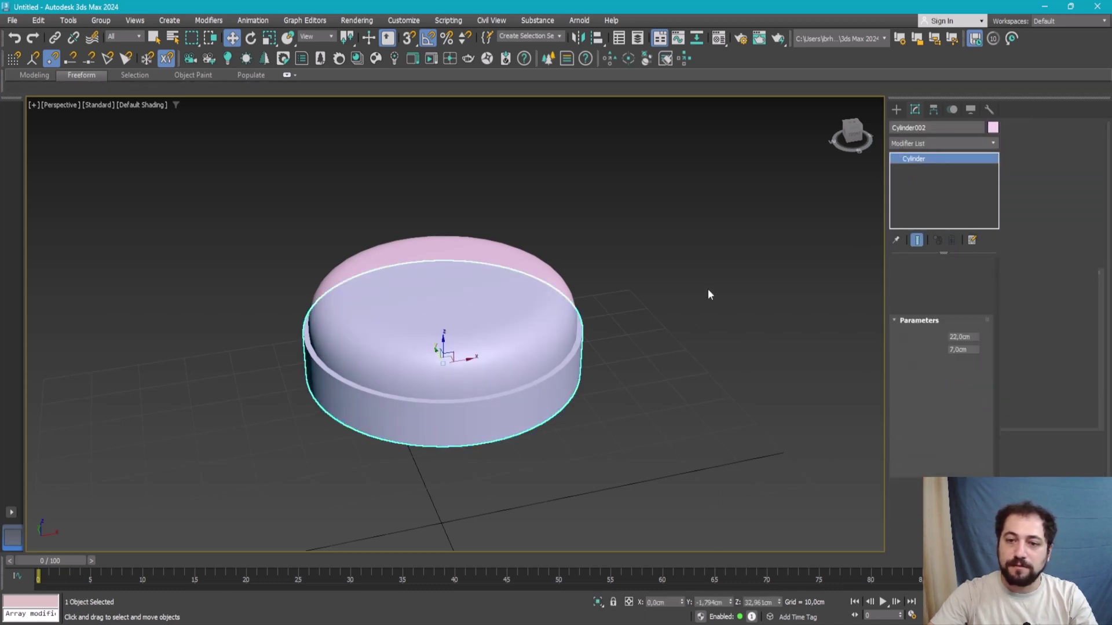
pyautogui.click(927, 143)
pyautogui.write('e')
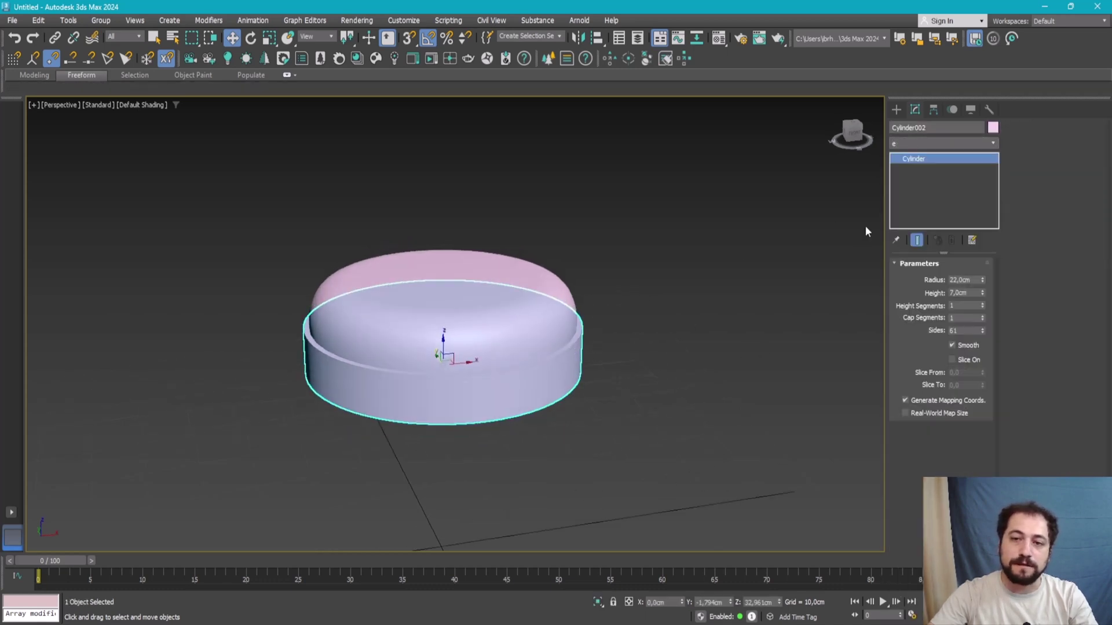
pyautogui.press('Return')
pyautogui.hotkey('alt', 'w')
pyautogui.hotkey('alt', 'w')
pyautogui.scroll(-4, 694, 289)
pyautogui.press('1')
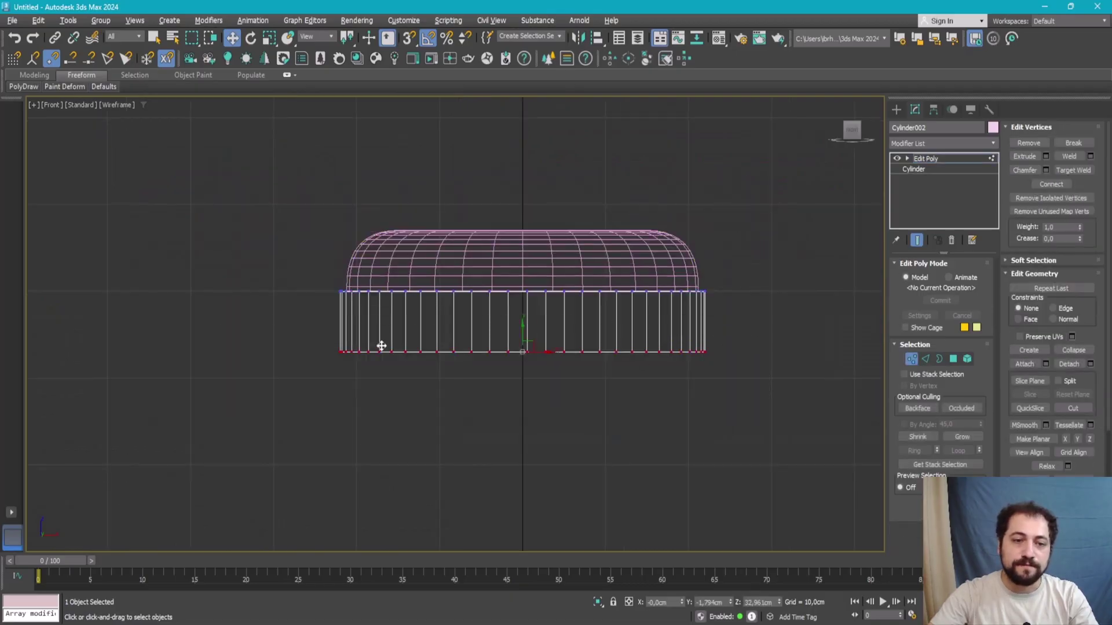
pyautogui.moveTo(525, 325); pyautogui.dragTo(522, 287)
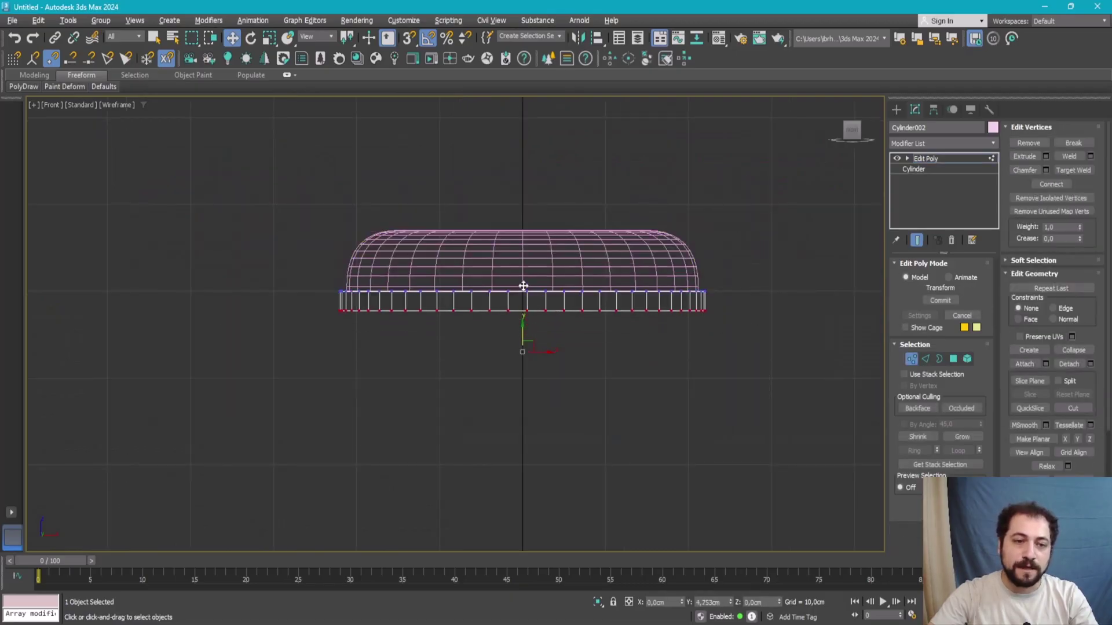
# Step: Select the domed cushion from above and bring up the ornek.jpg reference photo
pyautogui.hotkey('alt', 'w')
pyautogui.hotkey('alt', 'w')
pyautogui.click(610, 361)
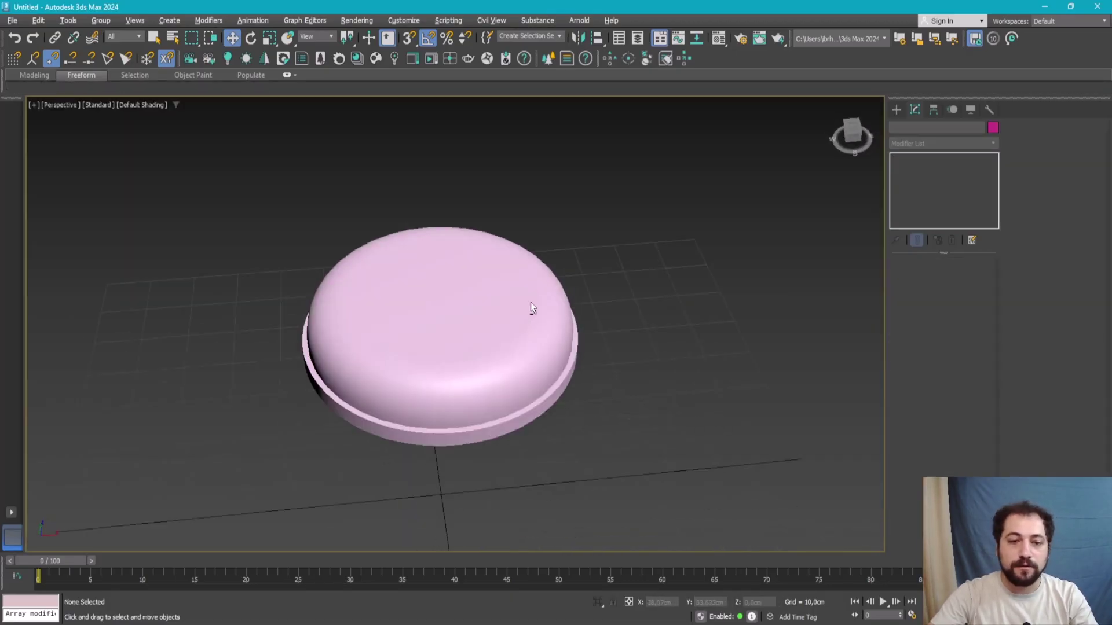
pyautogui.moveTo(530, 303)
pyautogui.keyDown('alt'); pyautogui.mouseDown(button='middle')
pyautogui.moveTo(503, 335)
pyautogui.moveTo(717, 245)
pyautogui.mouseUp(button='middle'); pyautogui.keyUp('alt')
pyautogui.click(425, 355)
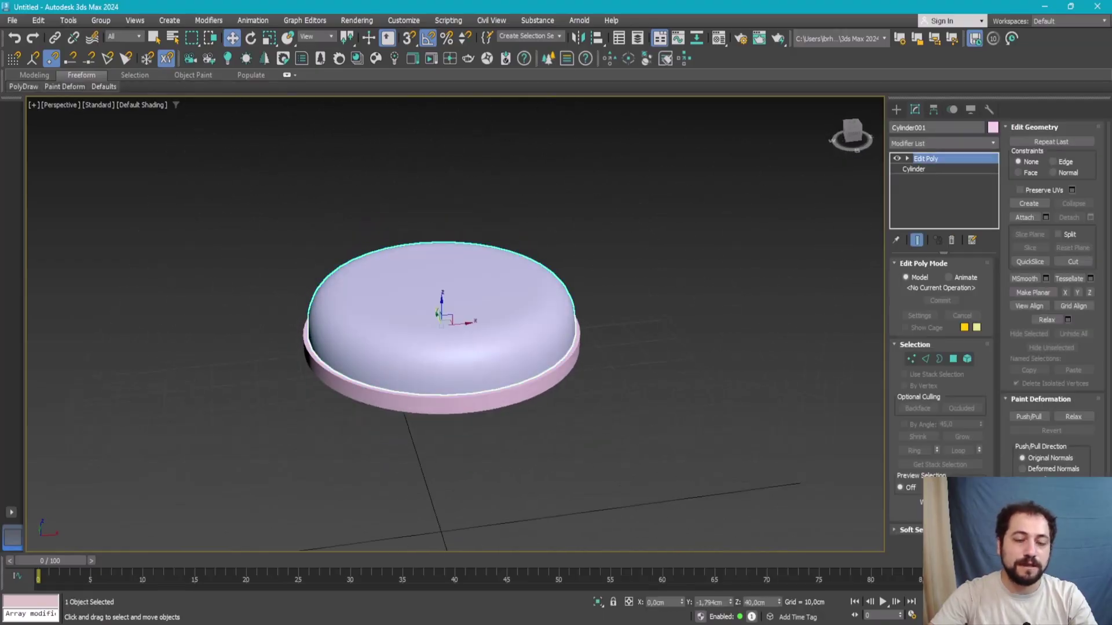
pyautogui.hotkey('alt', 'Tab')
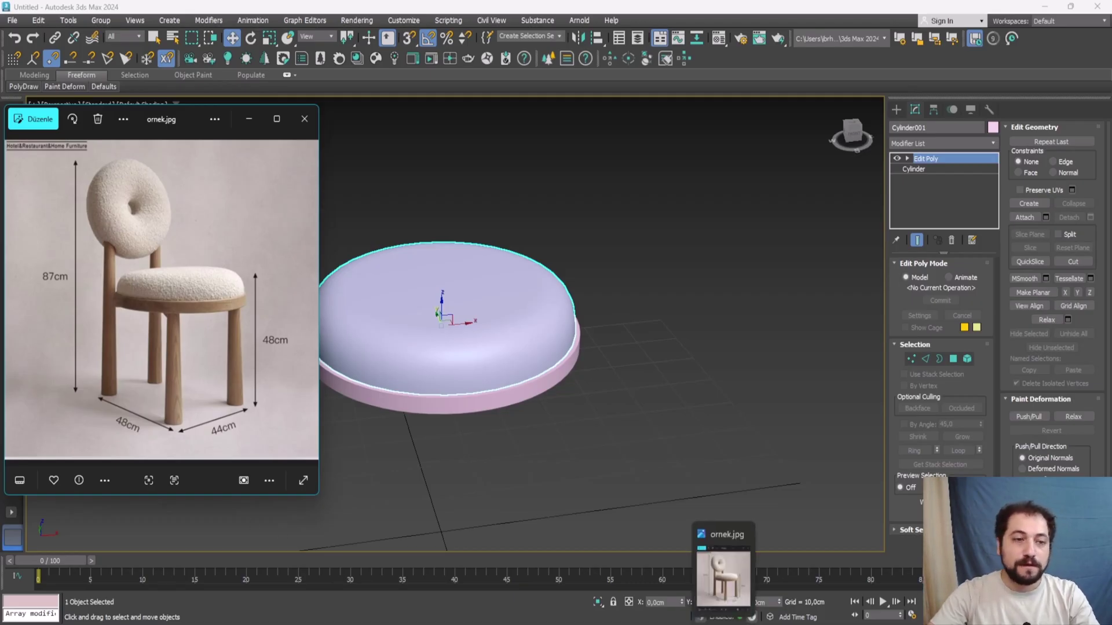
# Step: Create a small cylinder on the ground as the first stool leg
pyautogui.click(724, 573)
pyautogui.keyDown('alt'); pyautogui.moveTo(753, 463); pyautogui.dragTo(782, 347, button='middle'); pyautogui.keyUp('alt')
pyautogui.click(897, 110)
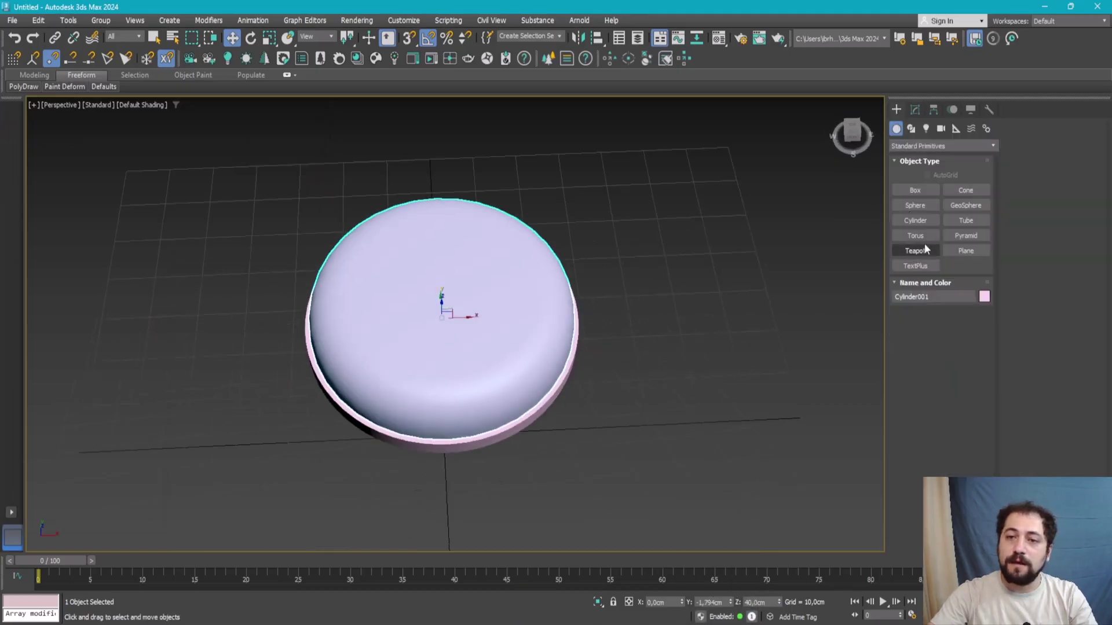
pyautogui.click(926, 220)
pyautogui.moveTo(585, 396); pyautogui.dragTo(689, 318, button='middle')
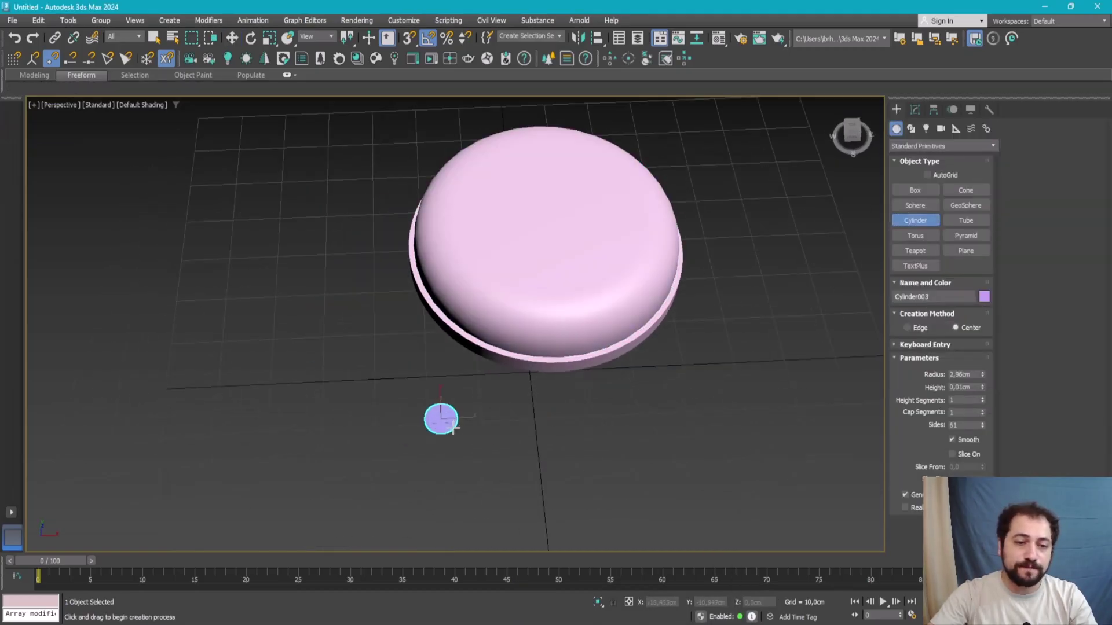
pyautogui.click(455, 301)
# Step: Position the leg under the cushion's rim and lengthen it up to the seat base
pyautogui.press('w')
pyautogui.hotkey('alt', 'w')
pyautogui.hotkey('alt', 'w')
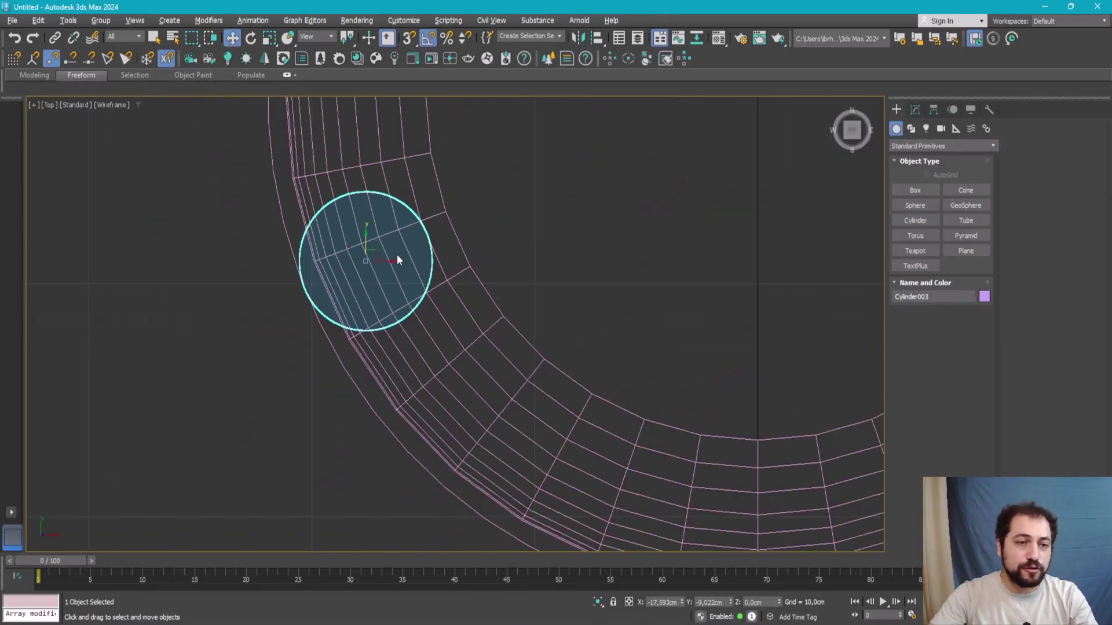
pyautogui.scroll(-4, 397, 259)
pyautogui.scroll(-2, 397, 259)
pyautogui.moveTo(369, 302)
pyautogui.mouseDown()
pyautogui.moveTo(438, 305)
pyautogui.moveTo(409, 326)
pyautogui.mouseUp()
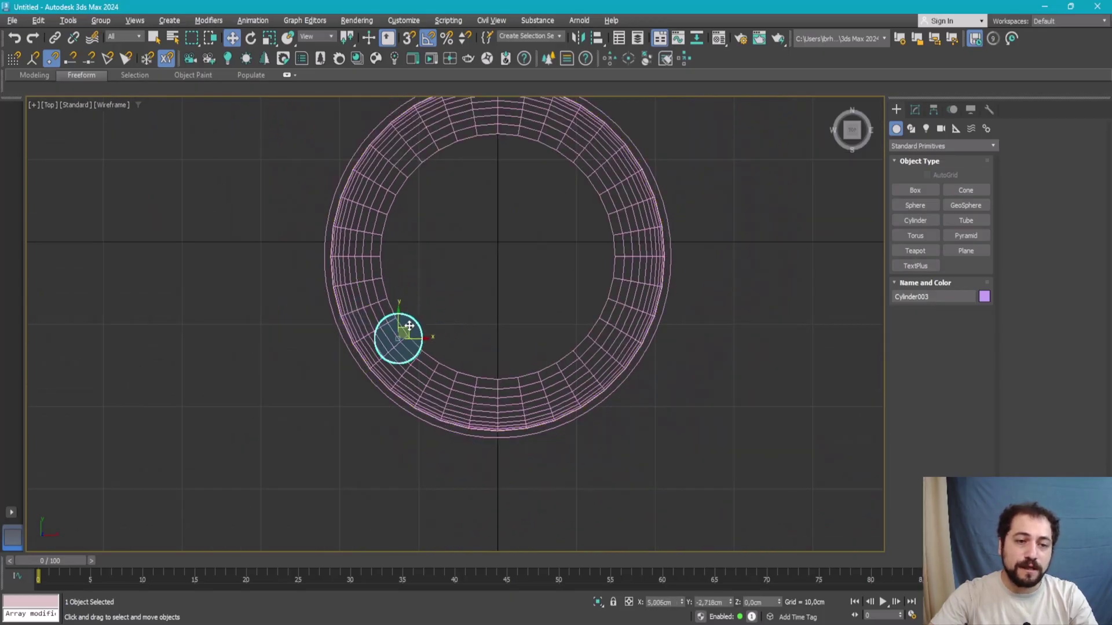
pyautogui.hotkey('alt', 'Tab')
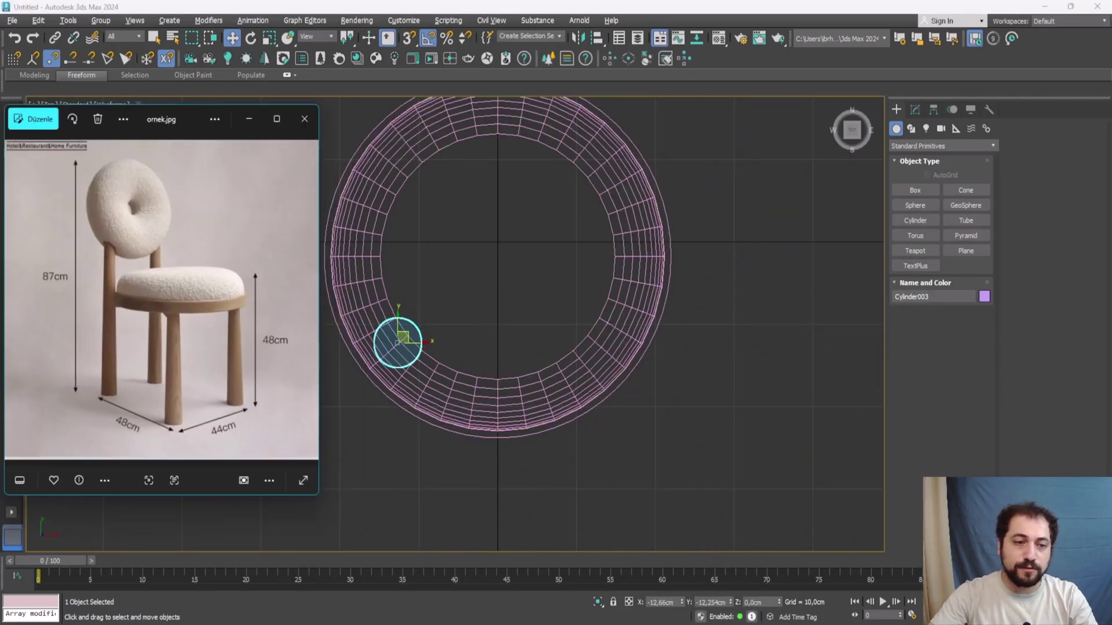
pyautogui.hotkey('alt', 'Tab')
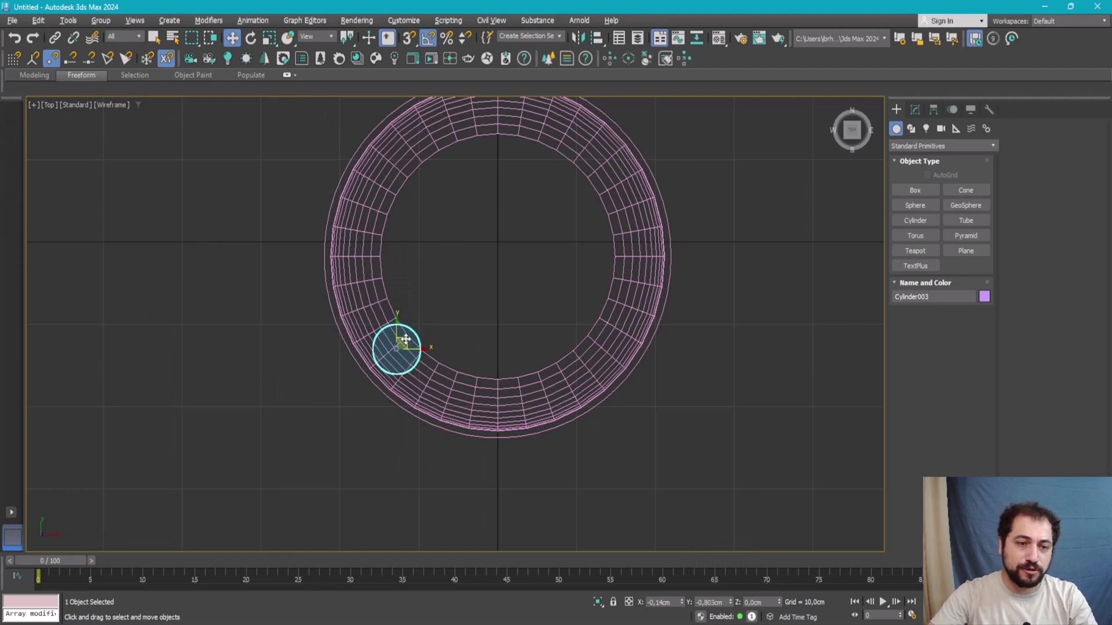
pyautogui.hotkey('alt', 'w')
pyautogui.hotkey('alt', 'w')
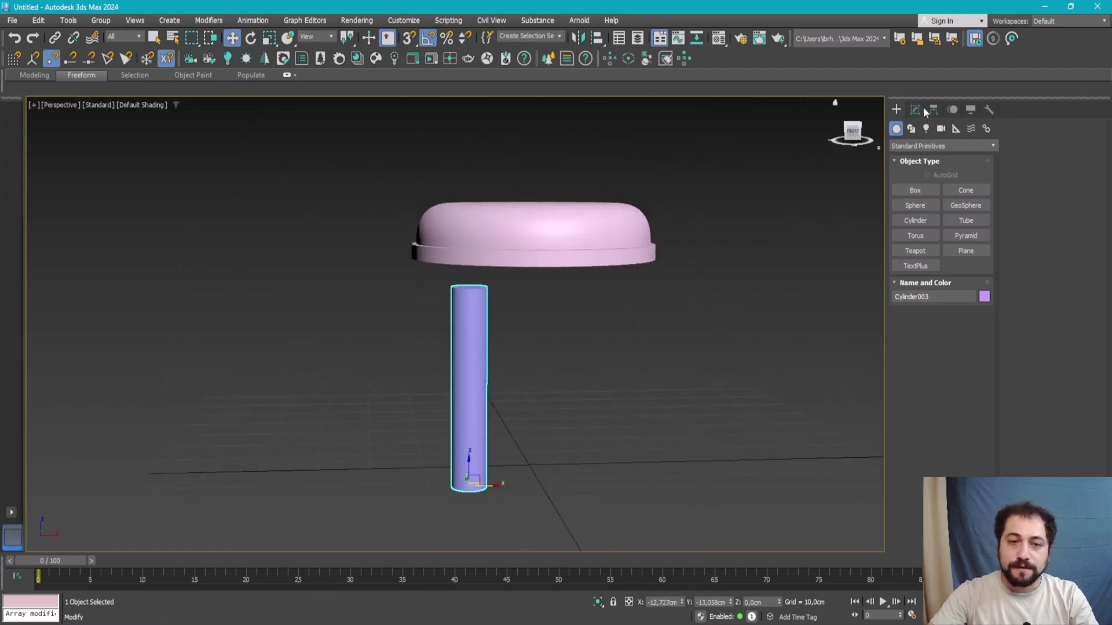
pyautogui.click(920, 110)
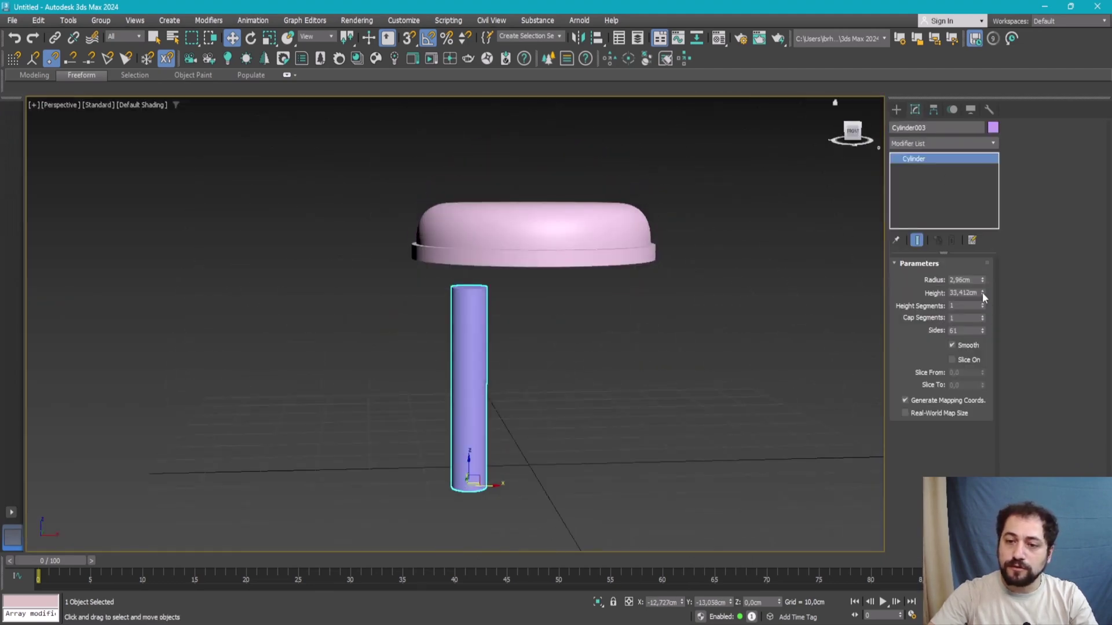
pyautogui.moveTo(982, 293); pyautogui.dragTo(984, 272)
# Step: Add an Edit Poly modifier to the leg after comparing it with the reference photo
pyautogui.moveTo(752, 249)
pyautogui.keyDown('alt'); pyautogui.mouseDown(button='middle')
pyautogui.moveTo(752, 268)
pyautogui.moveTo(780, 255)
pyautogui.moveTo(484, 281)
pyautogui.mouseUp(button='middle'); pyautogui.keyUp('alt')
pyautogui.hotkey('alt', 'w')
pyautogui.hotkey('alt', 'w')
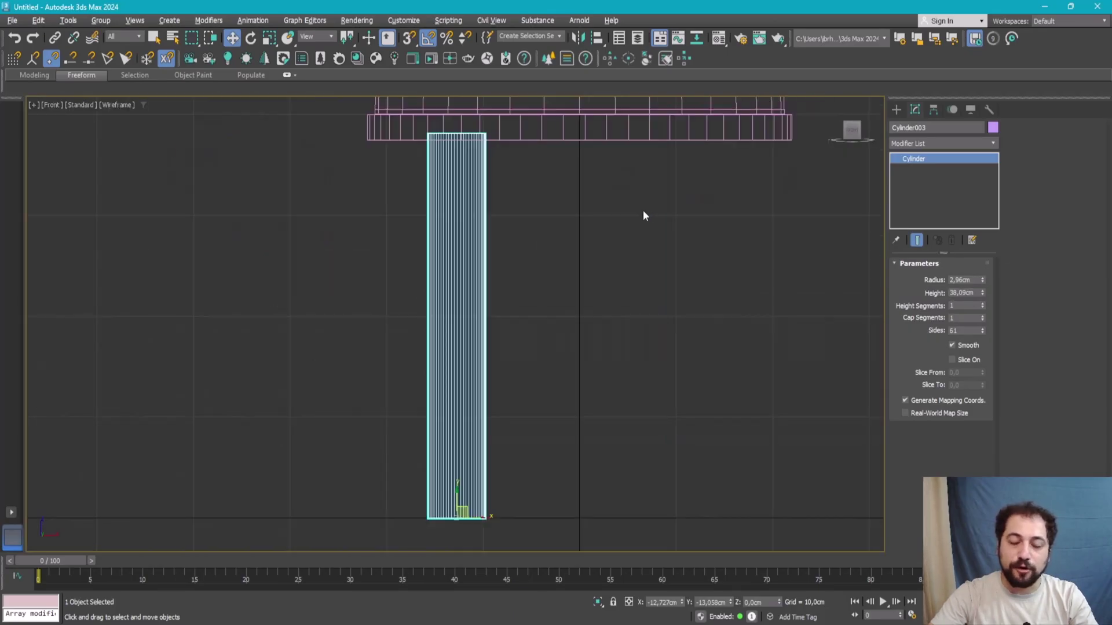
pyautogui.scroll(-2, 642, 216)
pyautogui.hotkey('alt', 'Tab')
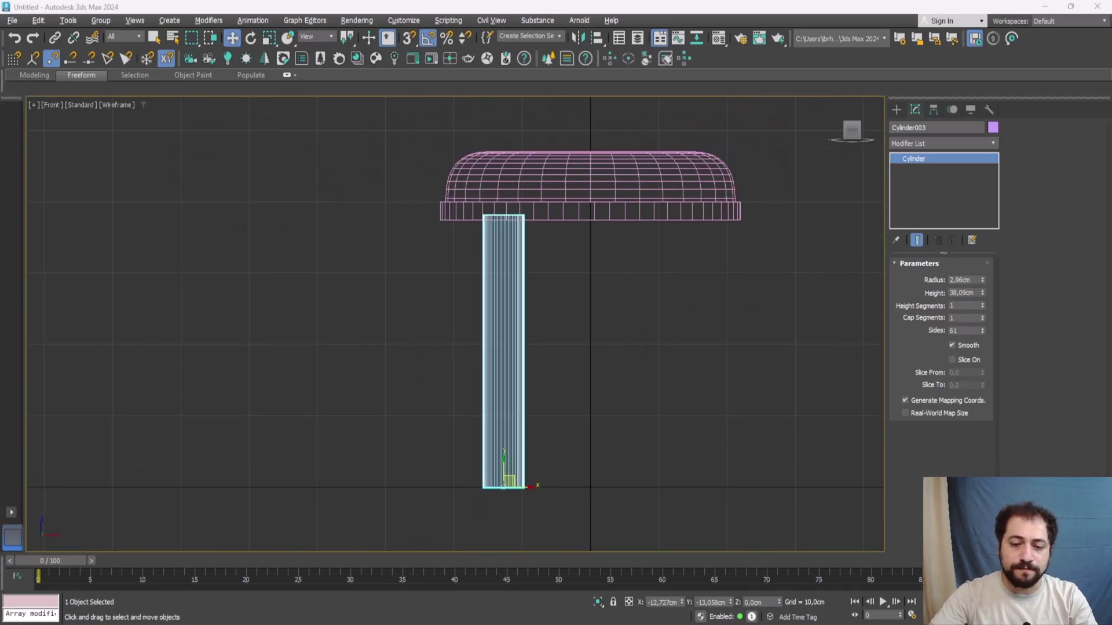
pyautogui.hotkey('alt', 'Tab')
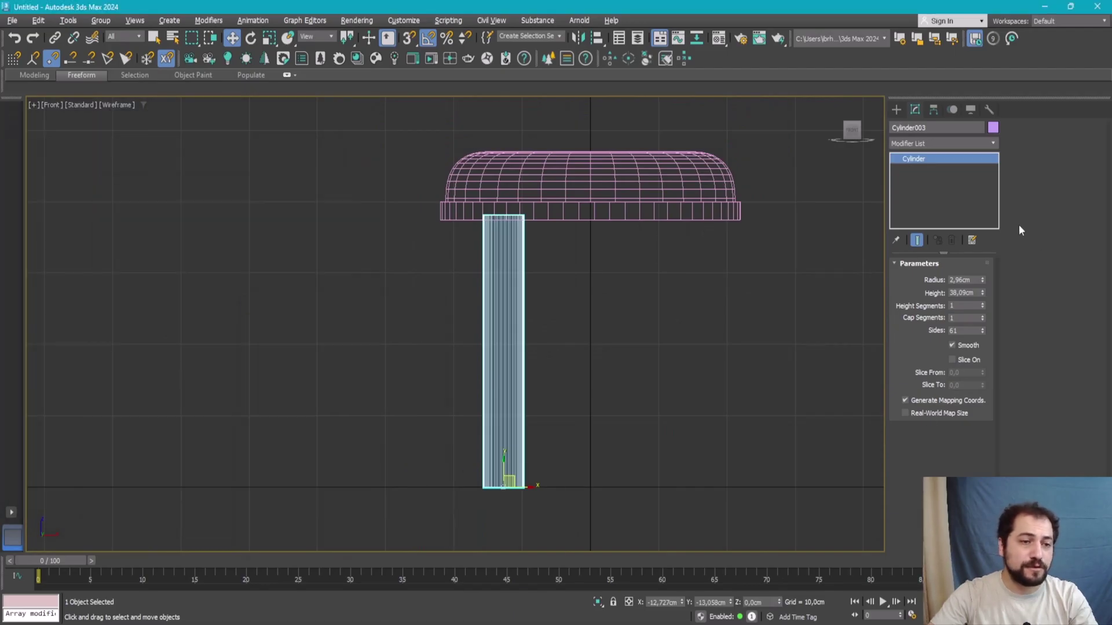
pyautogui.click(951, 145)
pyautogui.click(916, 201)
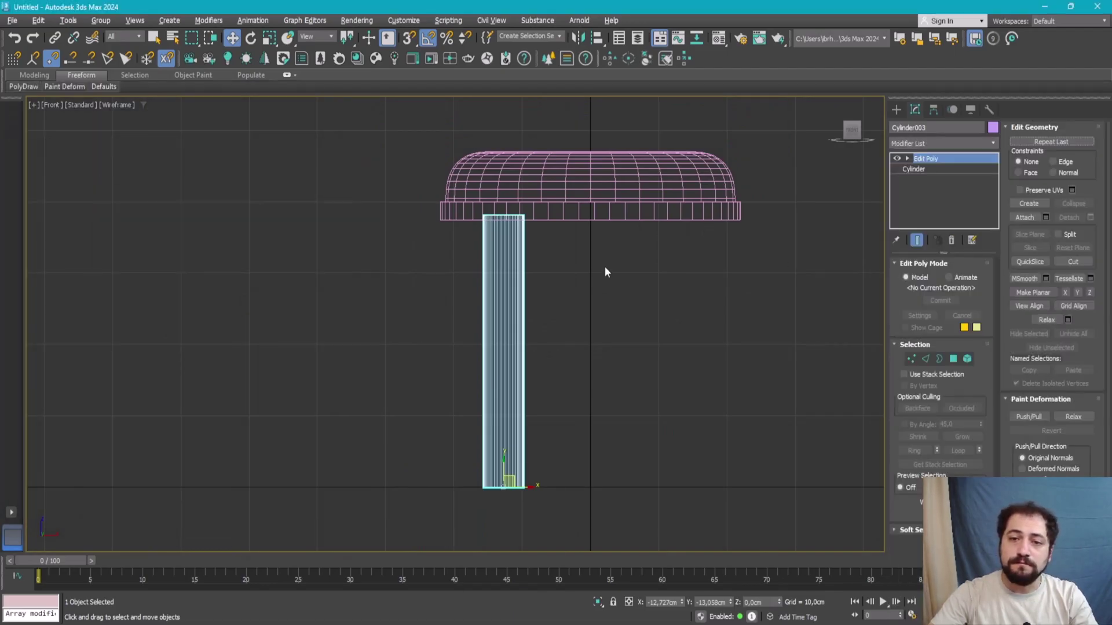
pyautogui.scroll(3, 504, 191)
pyautogui.press('r')
pyautogui.scroll(-3, 506, 244)
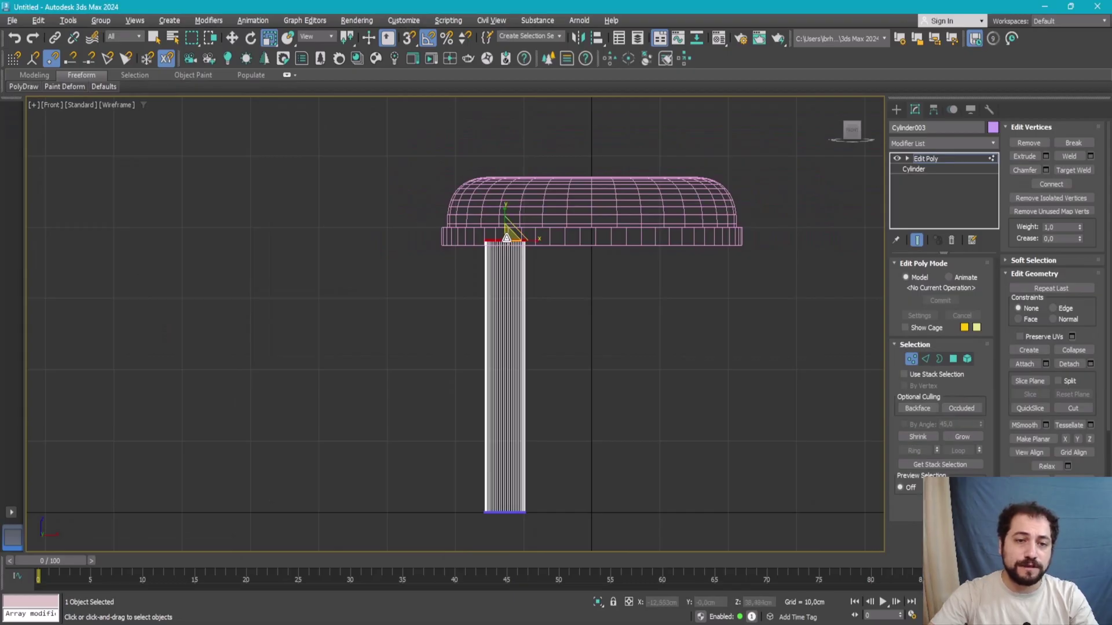
# Step: Clone the leg along X in the Top view to the opposite side of the seat
pyautogui.hotkey('alt', 'w')
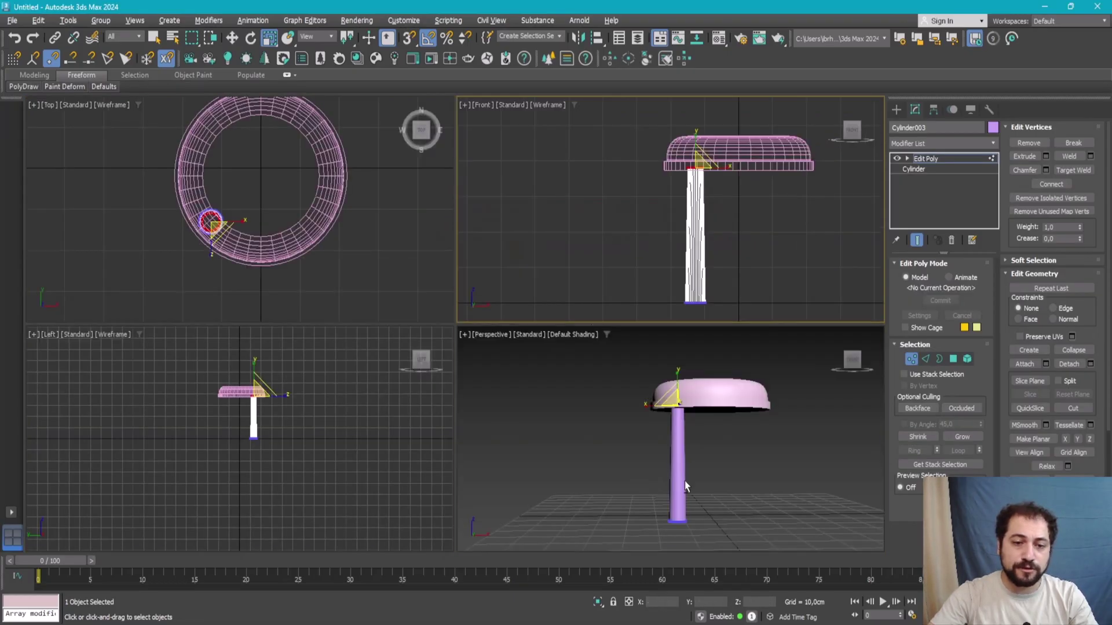
pyautogui.hotkey('alt', 'w')
pyautogui.keyDown('alt'); pyautogui.moveTo(454, 338); pyautogui.dragTo(592, 386, button='middle'); pyautogui.keyUp('alt')
pyautogui.click(591, 387)
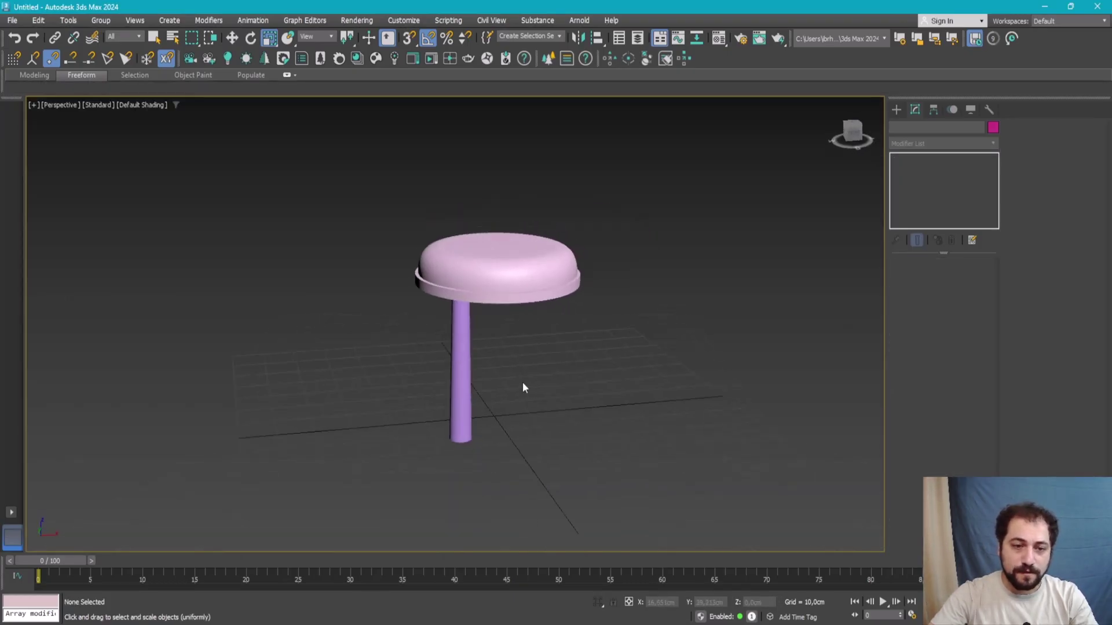
pyautogui.click(460, 371)
pyautogui.keyDown('alt'); pyautogui.moveTo(460, 371); pyautogui.dragTo(457, 319, button='middle'); pyautogui.keyUp('alt')
pyautogui.press('w')
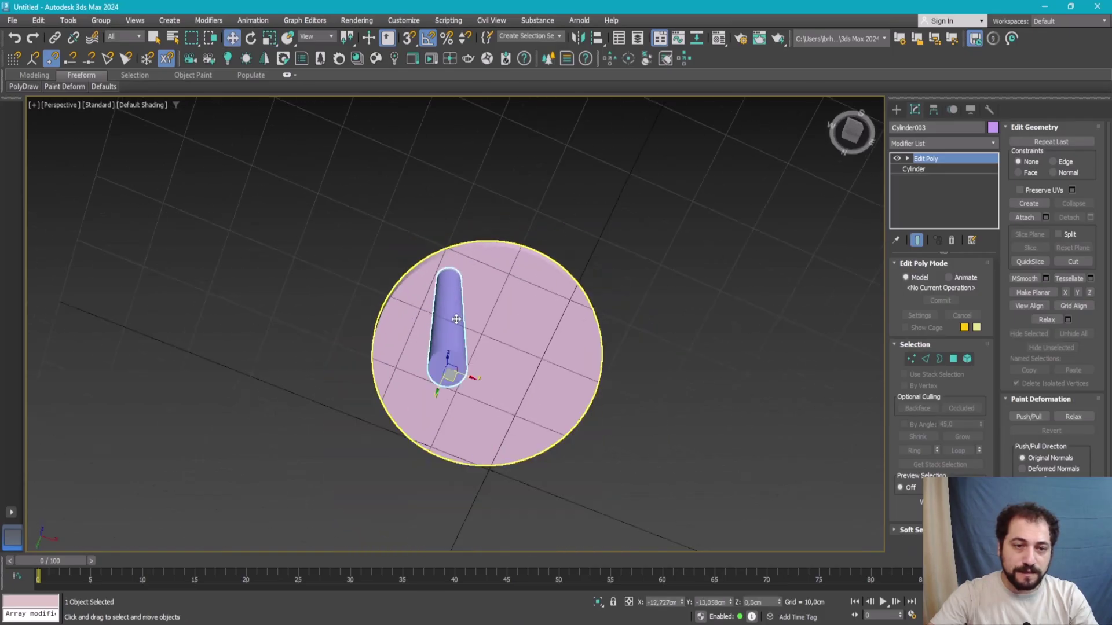
pyautogui.hotkey('alt', 'w')
pyautogui.hotkey('alt', 'w')
pyautogui.scroll(3, 409, 347)
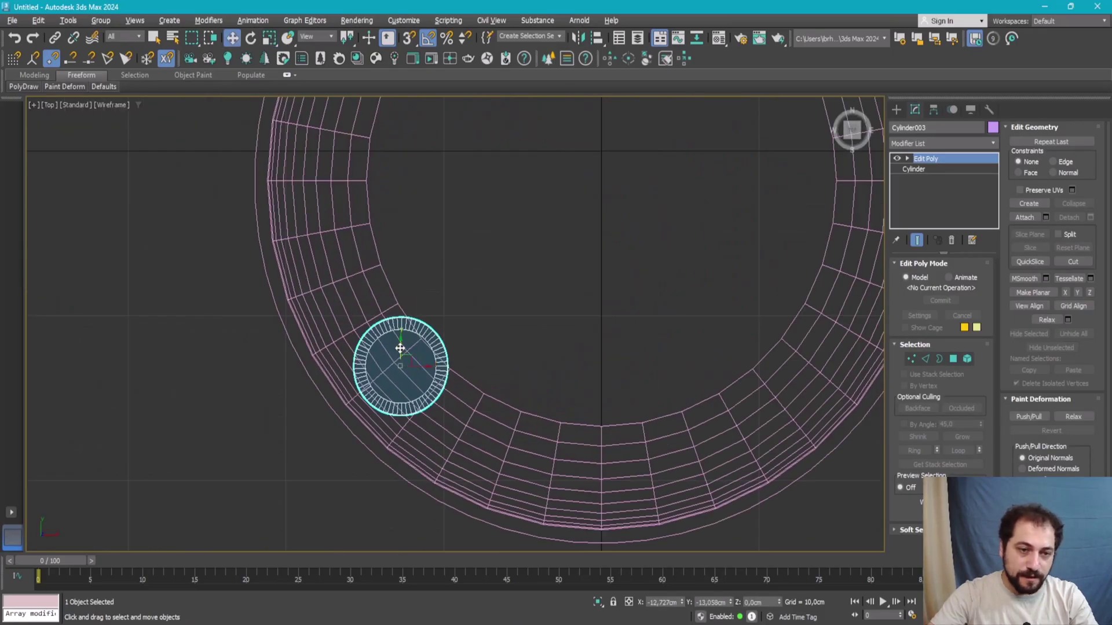
pyautogui.scroll(-3, 387, 357)
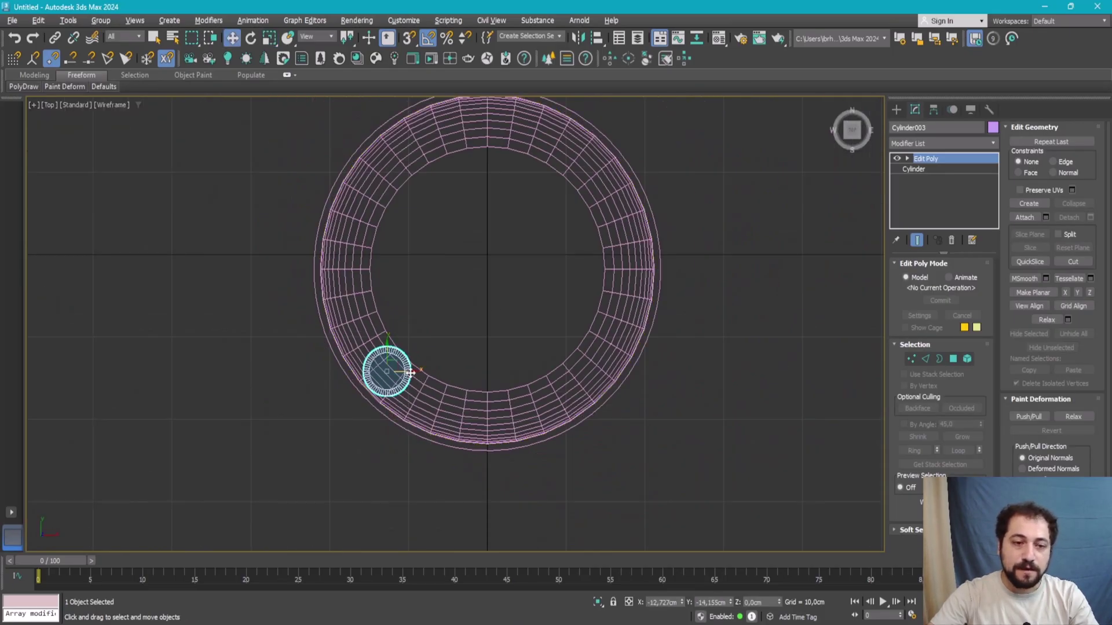
pyautogui.keyDown('shift'); pyautogui.moveTo(578, 366); pyautogui.dragTo(610, 362); pyautogui.keyUp('shift')
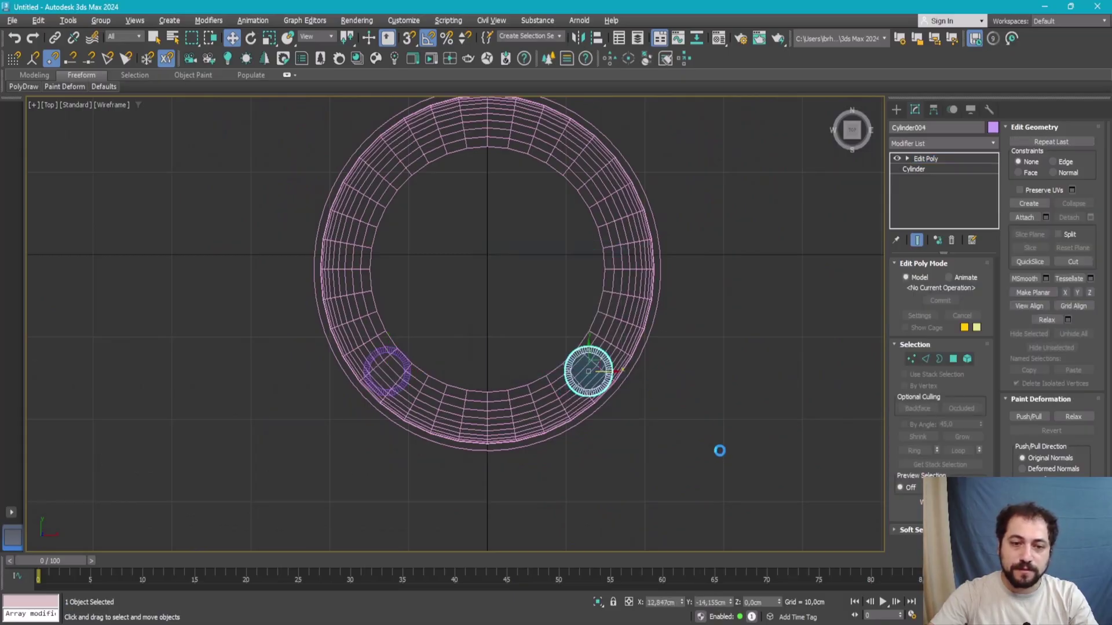
# Step: Inspect the two-legged stool from the side against the reference photo and select a leg
pyautogui.press('p')
pyautogui.moveTo(719, 450)
pyautogui.keyDown('alt'); pyautogui.mouseDown(button='middle')
pyautogui.moveTo(641, 471)
pyautogui.moveTo(624, 529)
pyautogui.mouseUp(button='middle'); pyautogui.keyUp('alt')
pyautogui.click(685, 390)
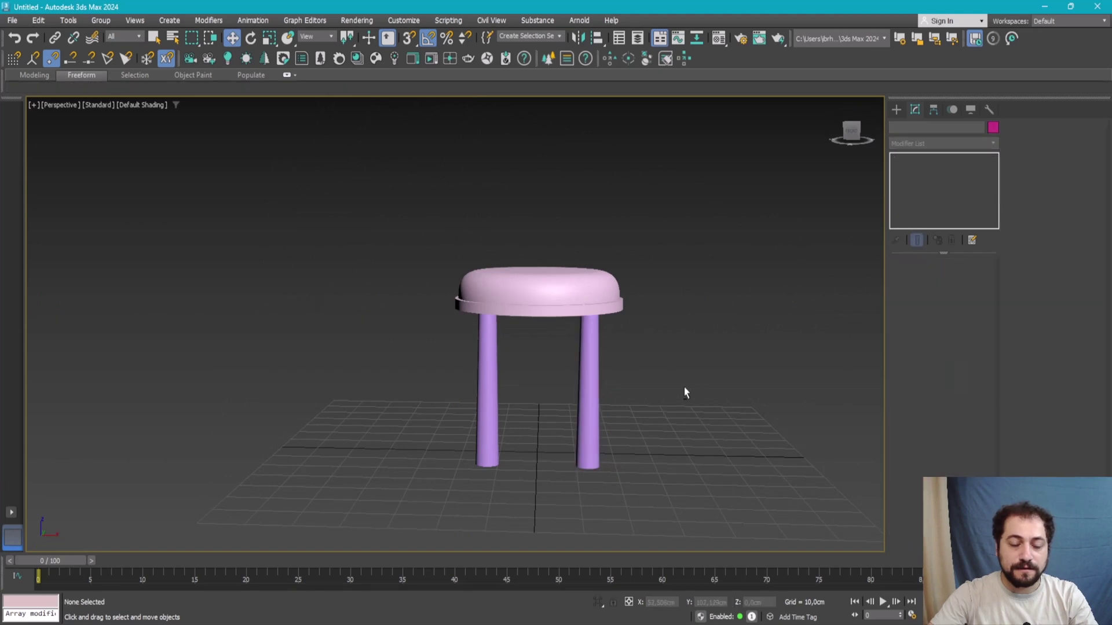
pyautogui.moveTo(685, 389)
pyautogui.keyDown('alt'); pyautogui.mouseDown(button='middle')
pyautogui.moveTo(643, 367)
pyautogui.moveTo(678, 387)
pyautogui.mouseUp(button='middle'); pyautogui.keyUp('alt')
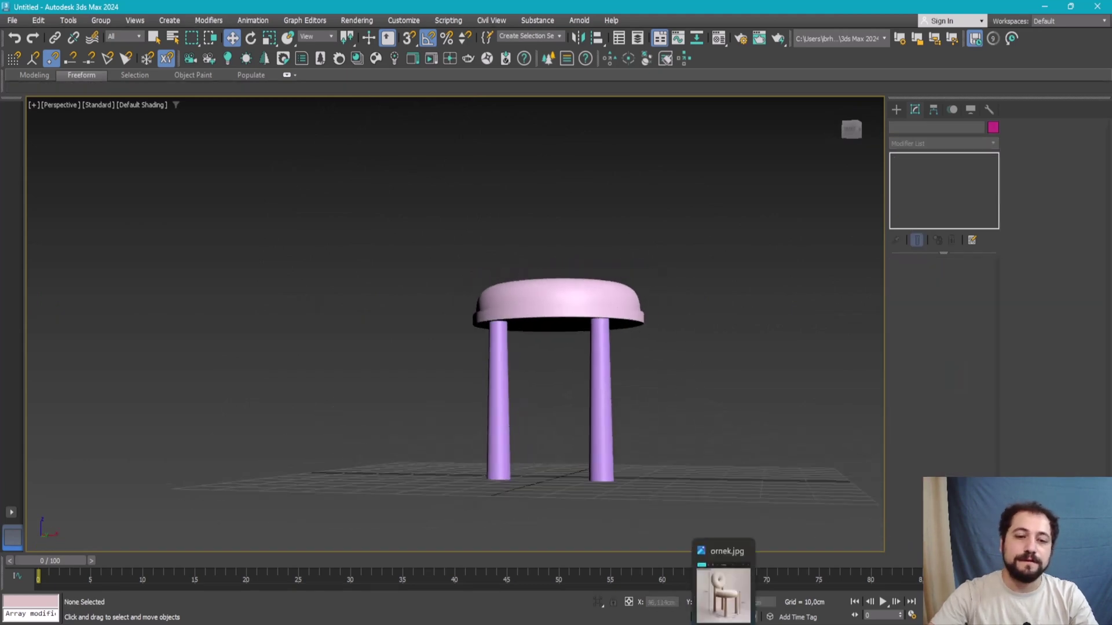
pyautogui.click(724, 579)
pyautogui.hotkey('alt', 'Tab')
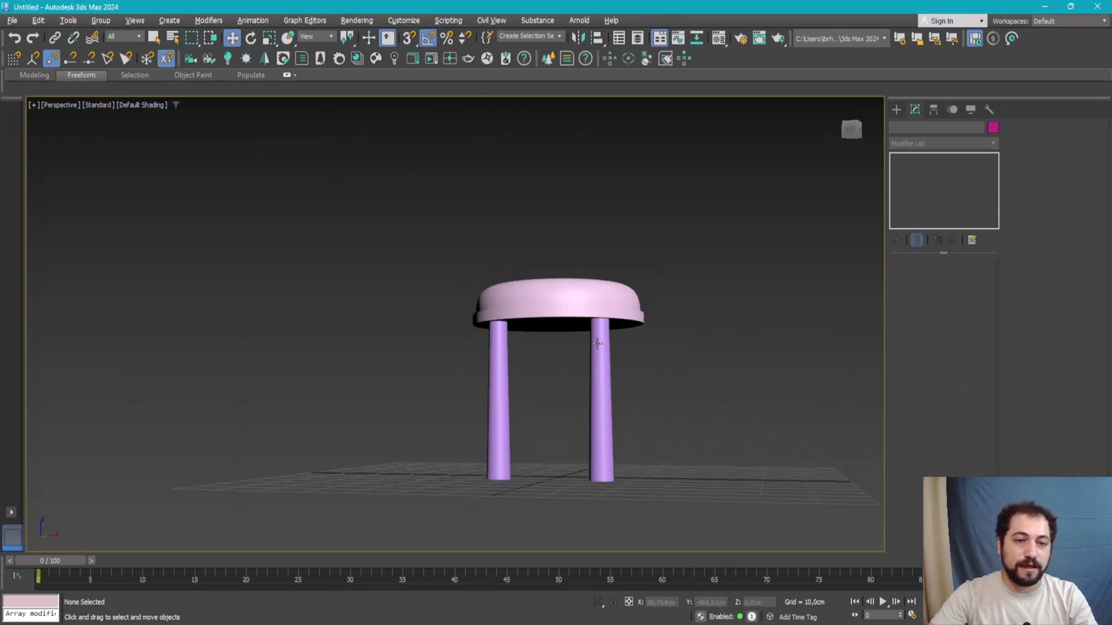
pyautogui.scroll(3, 502, 407)
pyautogui.moveTo(502, 407); pyautogui.dragTo(435, 436, button='middle')
pyautogui.scroll(3, 458, 287)
pyautogui.click(457, 288)
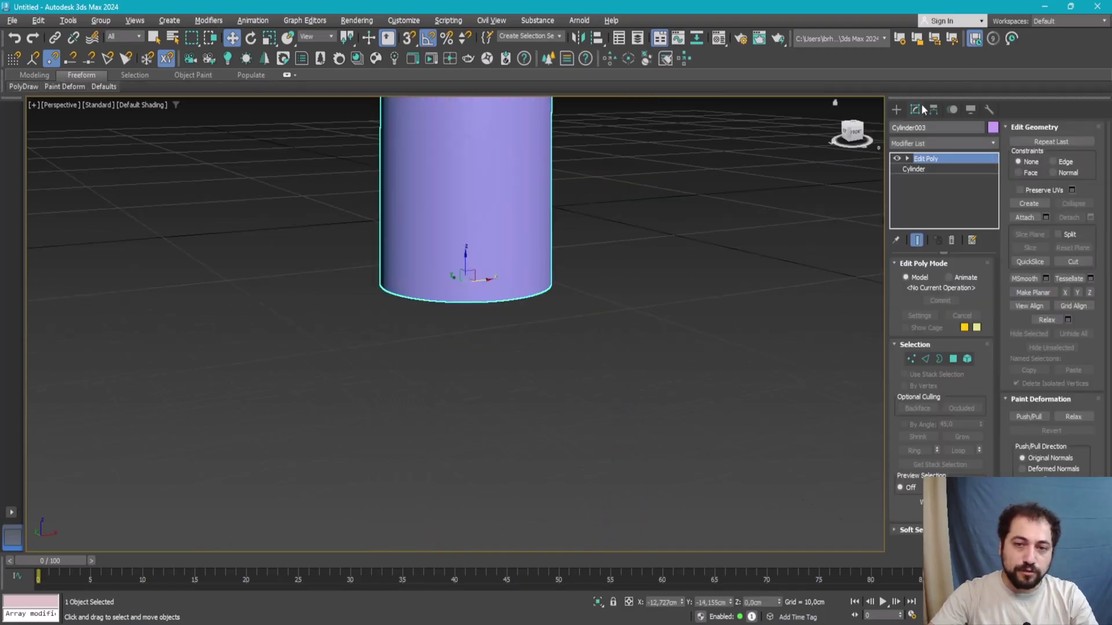
# Step: Add a Chamfer modifier to the leg with Amount 0.23 cm and 4 segments
pyautogui.click(940, 145)
pyautogui.write('c')
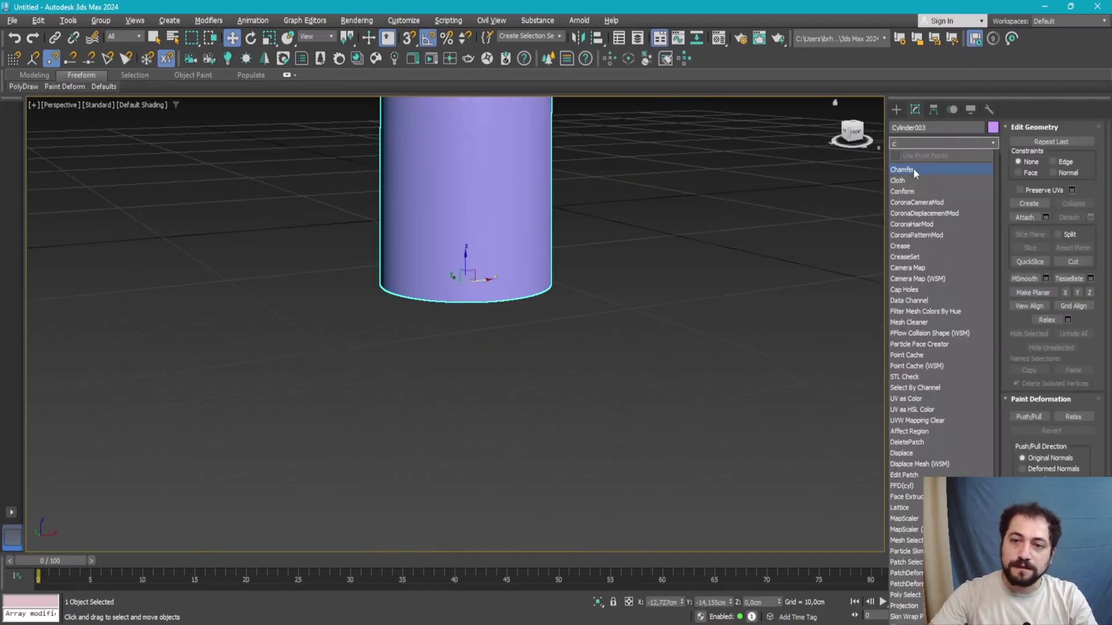
pyautogui.click(925, 168)
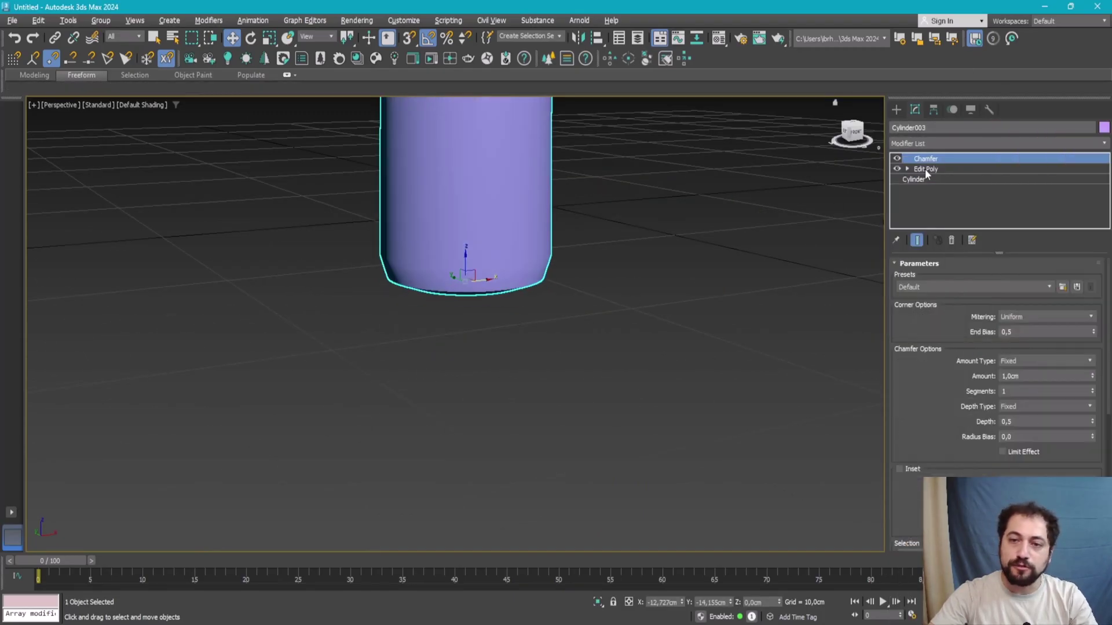
pyautogui.scroll(2, 839, 289)
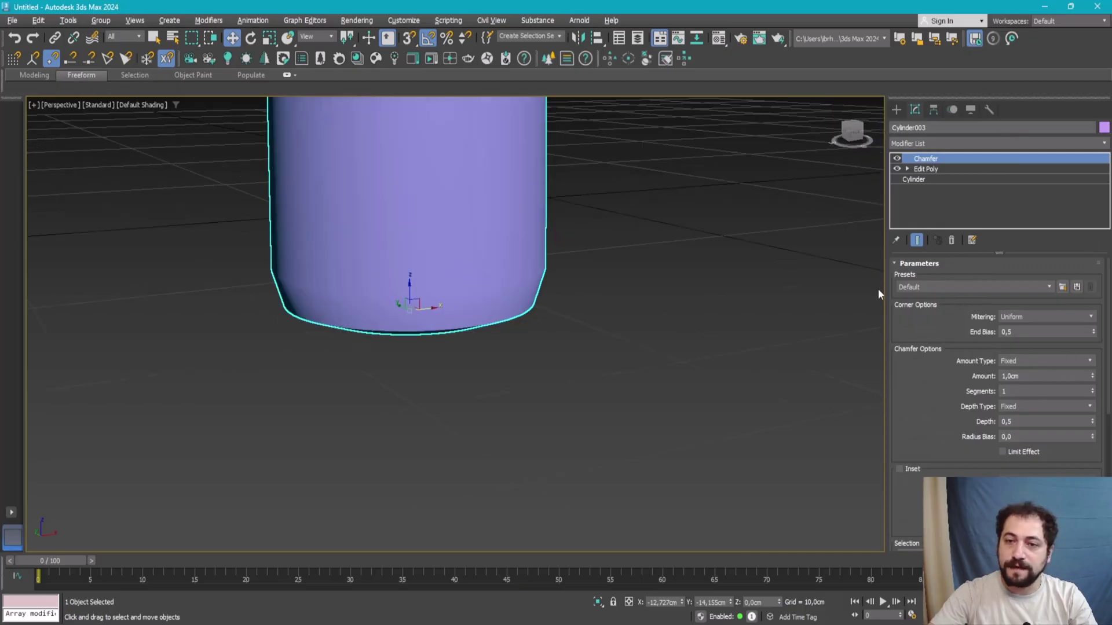
pyautogui.moveTo(878, 288); pyautogui.dragTo(883, 294)
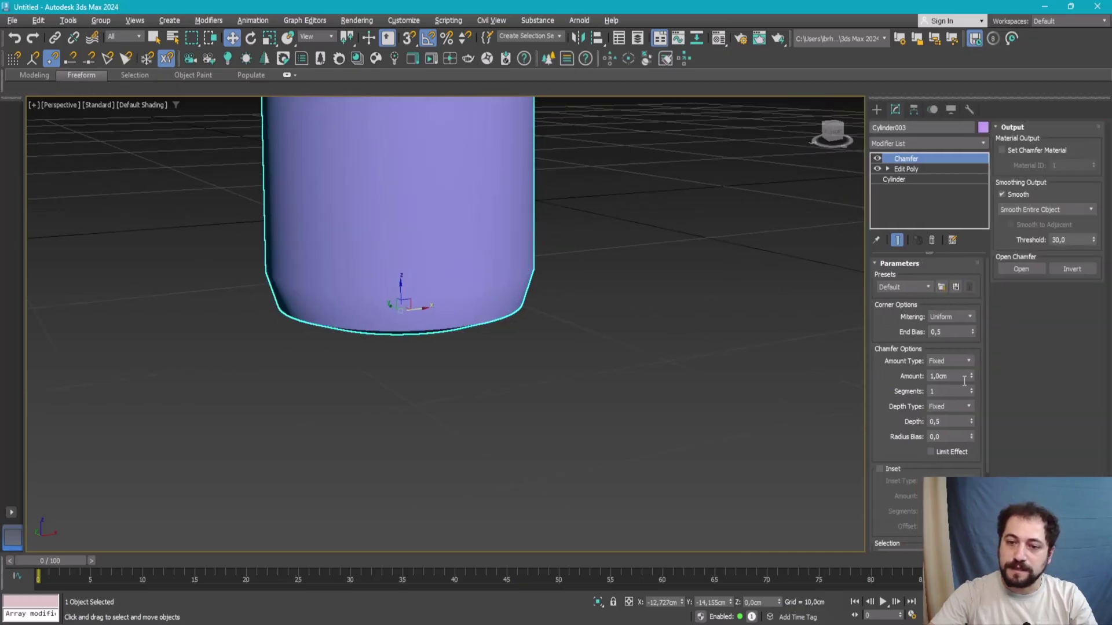
pyautogui.moveTo(972, 377); pyautogui.dragTo(971, 429)
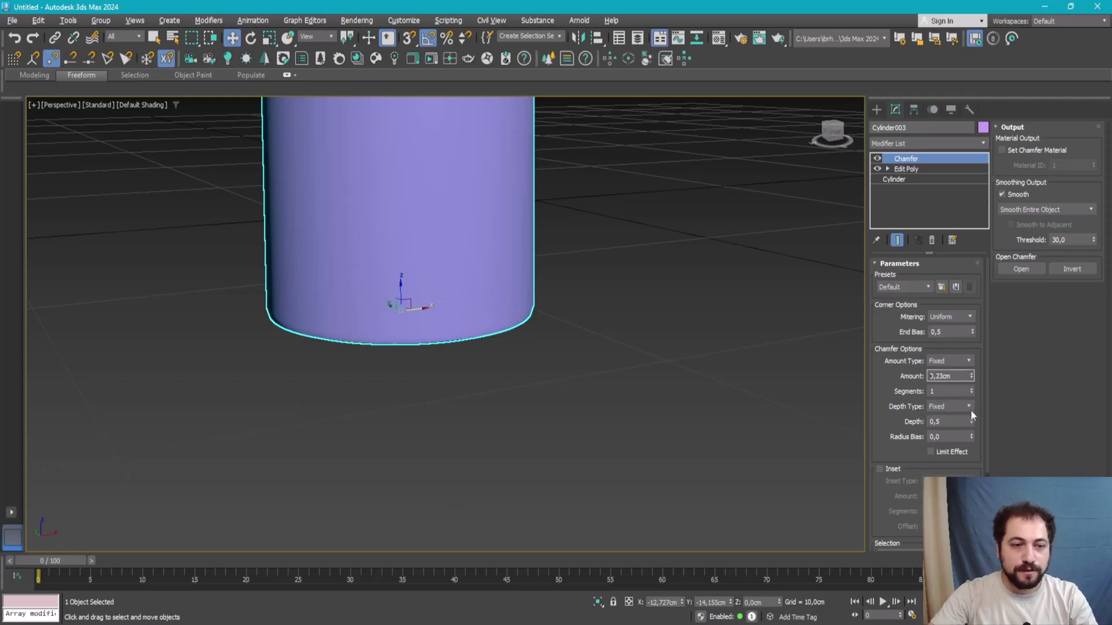
pyautogui.click(972, 387)
pyautogui.click(973, 389)
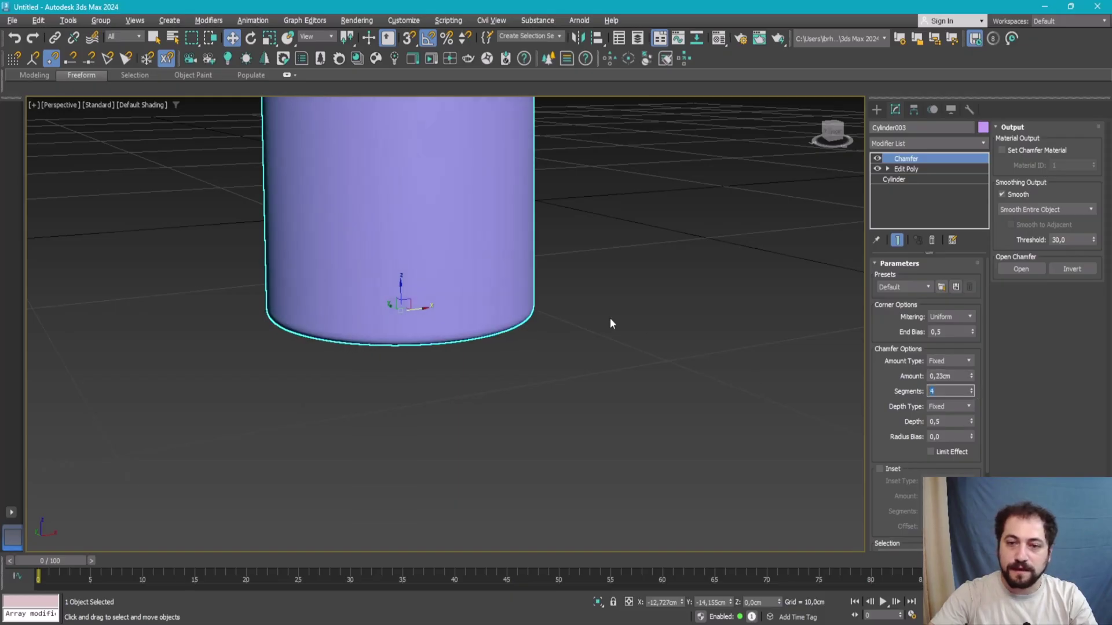
pyautogui.scroll(-5, 610, 323)
# Step: Copy the Chamfer modifier onto the second leg
pyautogui.moveTo(923, 159)
pyautogui.mouseDown()
pyautogui.moveTo(818, 212)
pyautogui.moveTo(733, 236)
pyautogui.mouseUp()
pyautogui.click(734, 237)
pyautogui.keyDown('alt'); pyautogui.moveTo(745, 345); pyautogui.dragTo(617, 342, button='middle'); pyautogui.keyUp('alt')
# Step: Select both existing legs and Shift-drag clone them into two more legs
pyautogui.click(617, 342)
pyautogui.scroll(-4, 603, 313)
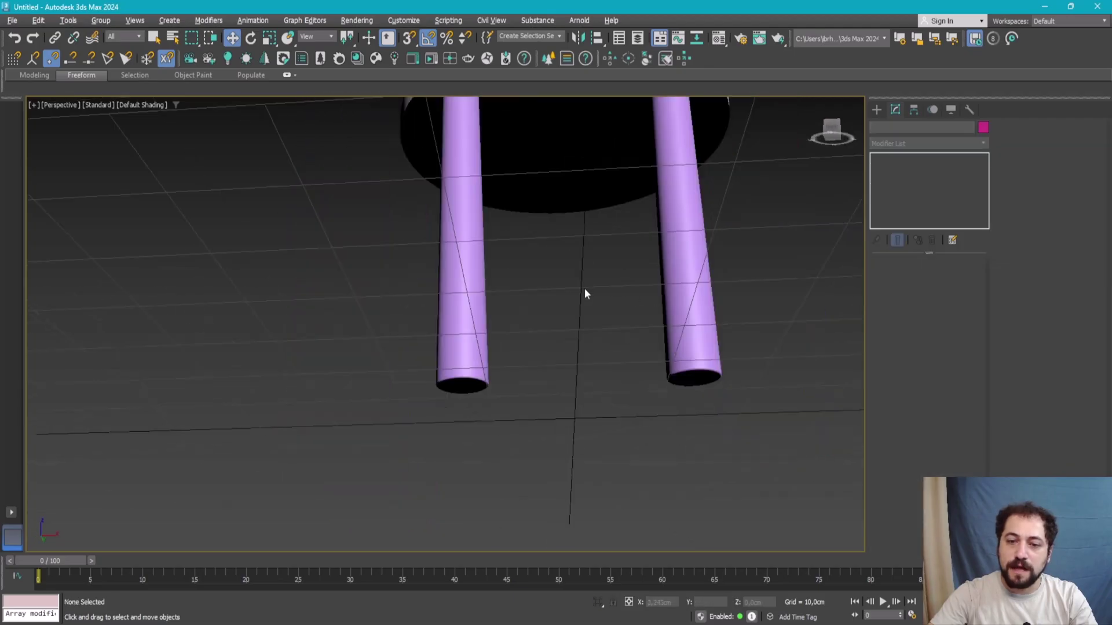
pyautogui.scroll(-3, 568, 347)
pyautogui.keyDown('alt'); pyautogui.moveTo(548, 392); pyautogui.dragTo(644, 344, button='middle'); pyautogui.keyUp('alt')
pyautogui.keyDown('ctrl'); pyautogui.click(505, 386); pyautogui.keyUp('ctrl')
pyautogui.keyDown('alt'); pyautogui.moveTo(505, 386); pyautogui.dragTo(595, 294, button='middle'); pyautogui.keyUp('alt')
pyautogui.keyDown('shift'); pyautogui.moveTo(583, 311); pyautogui.dragTo(470, 311); pyautogui.keyUp('shift')
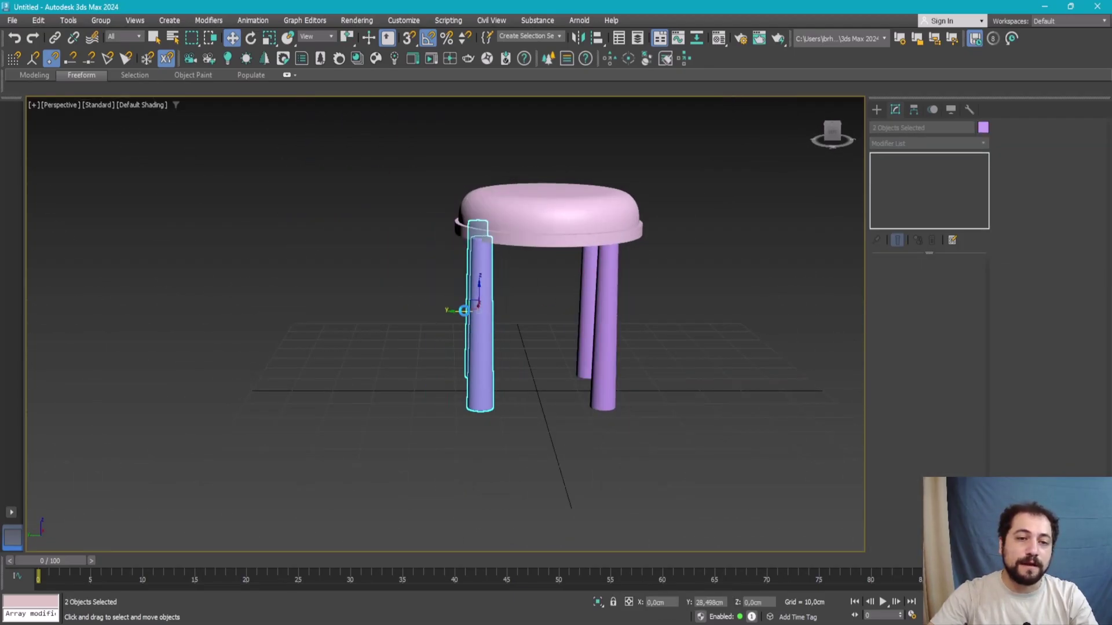
pyautogui.press('Return')
# Step: Move the two new legs into place under the seat, checking the reference photo
pyautogui.keyDown('alt'); pyautogui.moveTo(556, 258); pyautogui.dragTo(777, 588, button='middle'); pyautogui.keyUp('alt')
pyautogui.hotkey('alt', 'Tab')
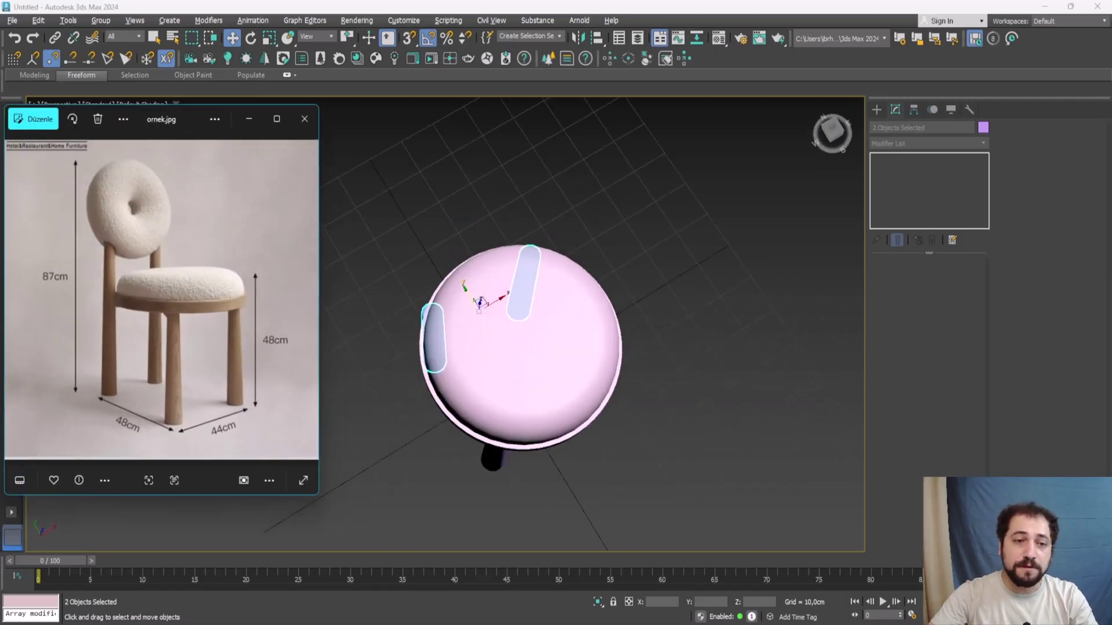
pyautogui.hotkey('alt', 'Tab')
pyautogui.keyDown('alt'); pyautogui.moveTo(596, 405); pyautogui.dragTo(595, 278, button='middle'); pyautogui.keyUp('alt')
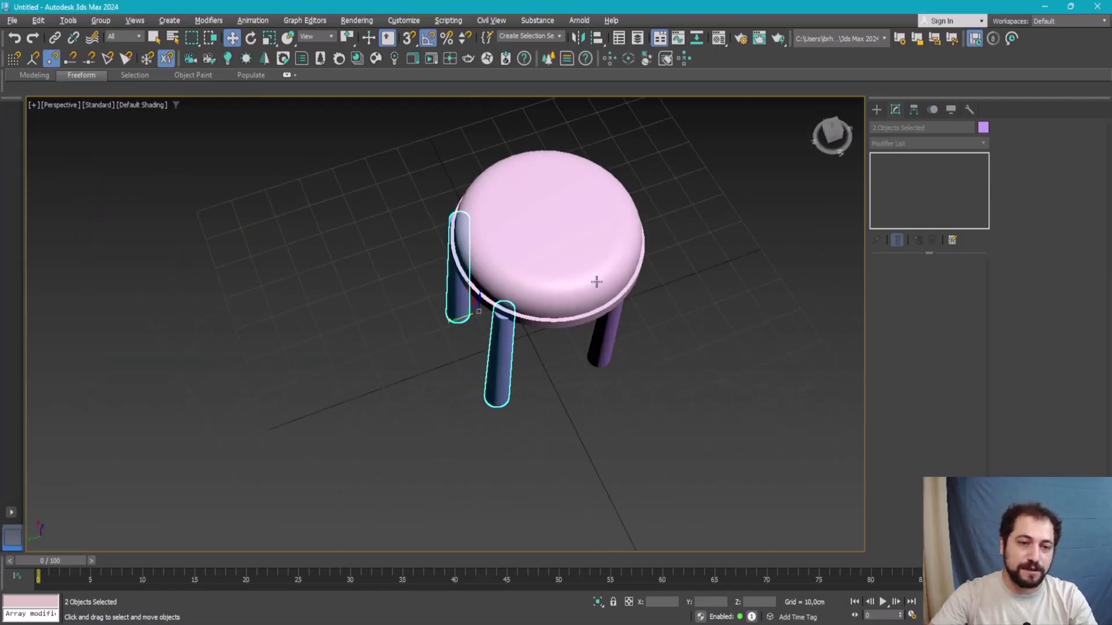
pyautogui.scroll(4, 428, 316)
pyautogui.moveTo(426, 311); pyautogui.dragTo(380, 318)
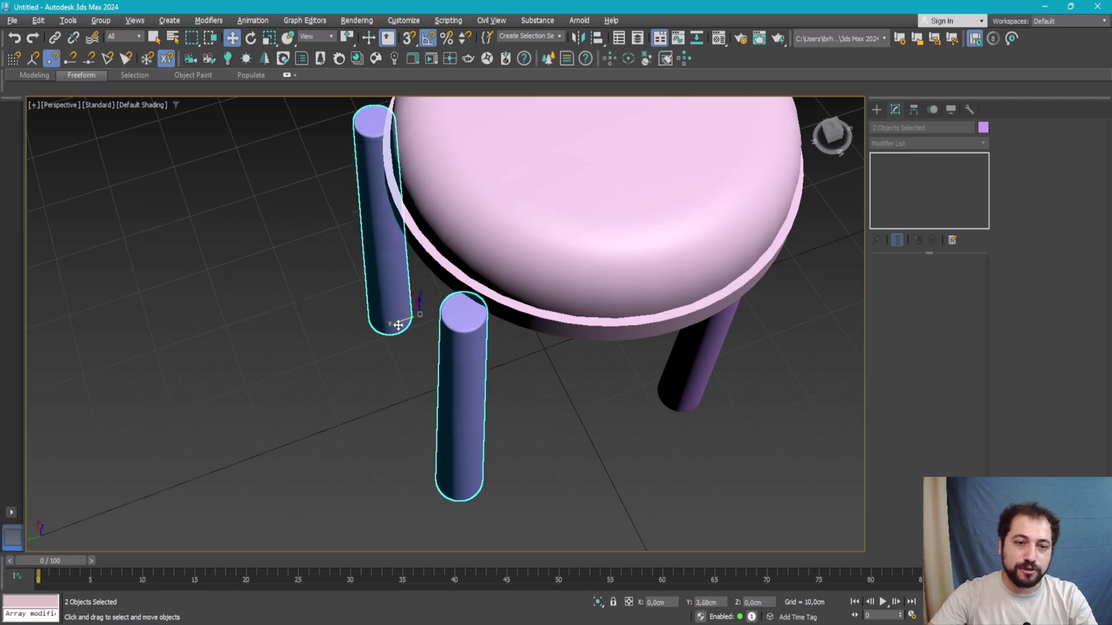
# Step: Compare the four-leg layout from the side with the chair reference photo
pyautogui.click(382, 286)
pyautogui.keyDown('alt'); pyautogui.moveTo(382, 286); pyautogui.dragTo(669, 350, button='middle'); pyautogui.keyUp('alt')
pyautogui.keyDown('alt'); pyautogui.moveTo(472, 262); pyautogui.dragTo(568, 283, button='middle'); pyautogui.keyUp('alt')
pyautogui.hotkey('alt', 'Tab')
pyautogui.scroll(2, 148, 345)
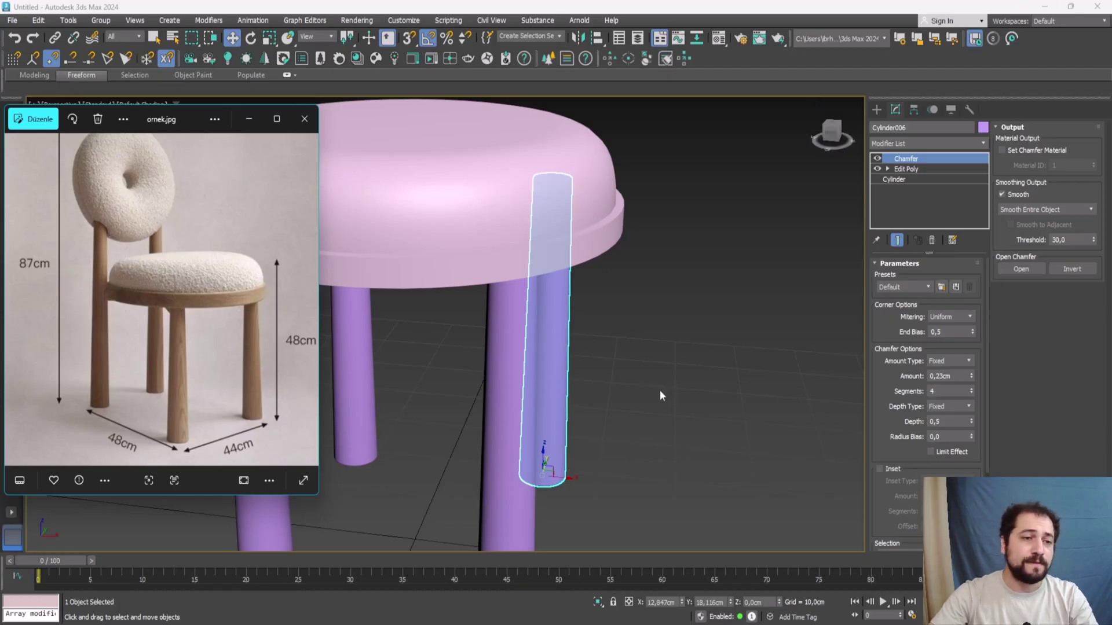
pyautogui.scroll(-5, 659, 390)
pyautogui.hotkey('alt', 'Tab')
pyautogui.keyDown('alt'); pyautogui.moveTo(621, 373); pyautogui.dragTo(568, 365, button='middle'); pyautogui.keyUp('alt')
# Step: Raise the front-left leg's top vertices along Z so it pokes up through the seat
pyautogui.click(451, 347)
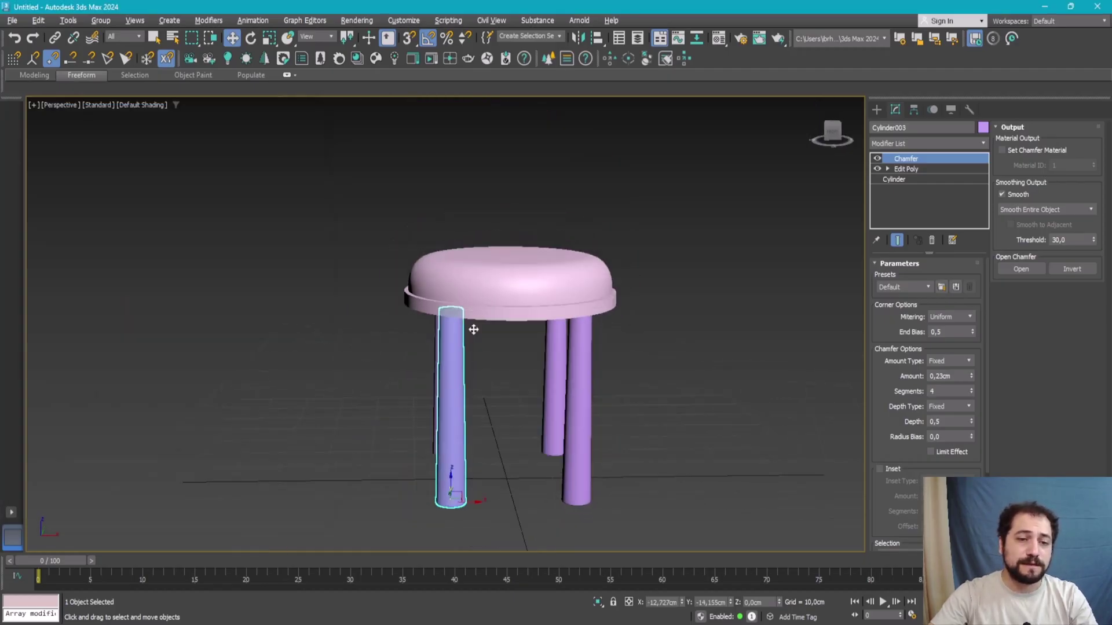
pyautogui.keyDown('alt'); pyautogui.moveTo(471, 328); pyautogui.dragTo(502, 332, button='middle'); pyautogui.keyUp('alt')
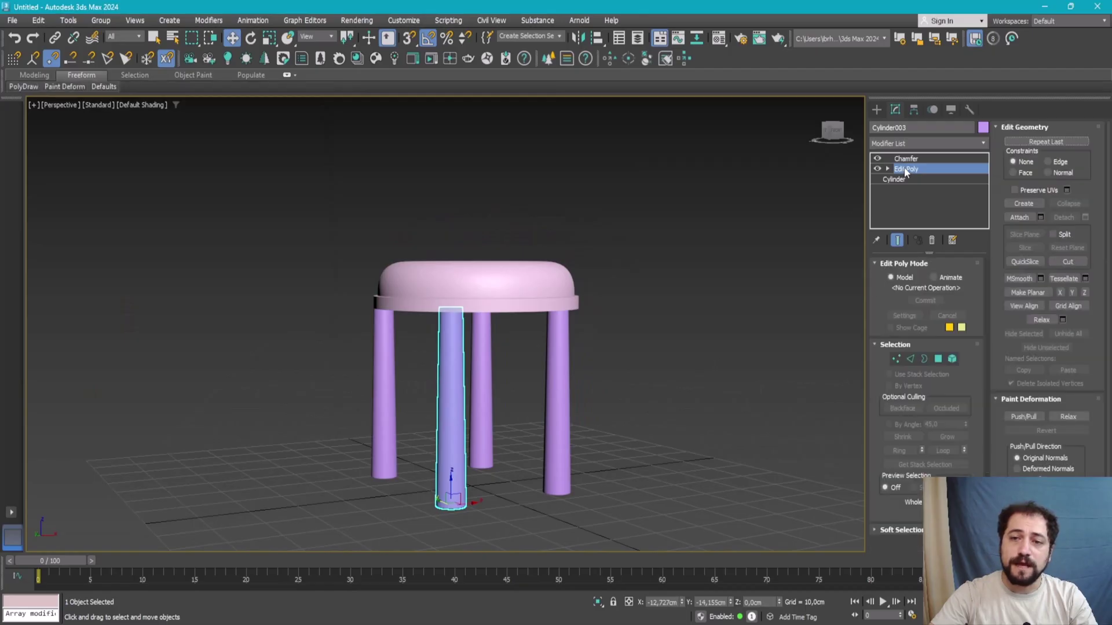
pyautogui.press('1')
pyautogui.moveTo(457, 283); pyautogui.dragTo(467, 189)
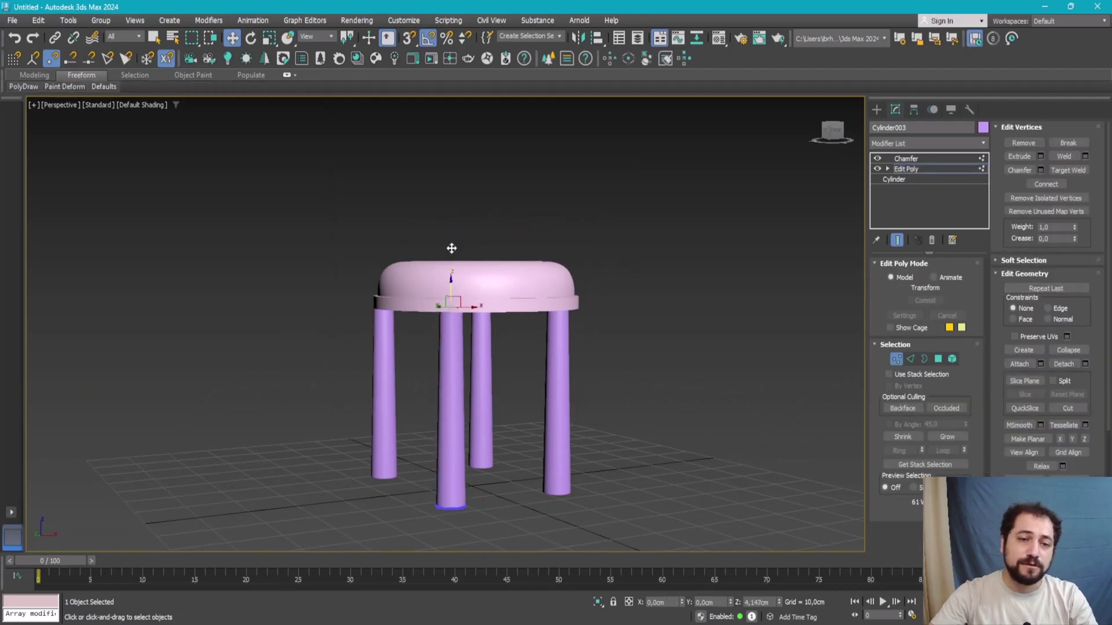
pyautogui.keyDown('alt'); pyautogui.moveTo(476, 177); pyautogui.dragTo(473, 247, button='middle'); pyautogui.keyUp('alt')
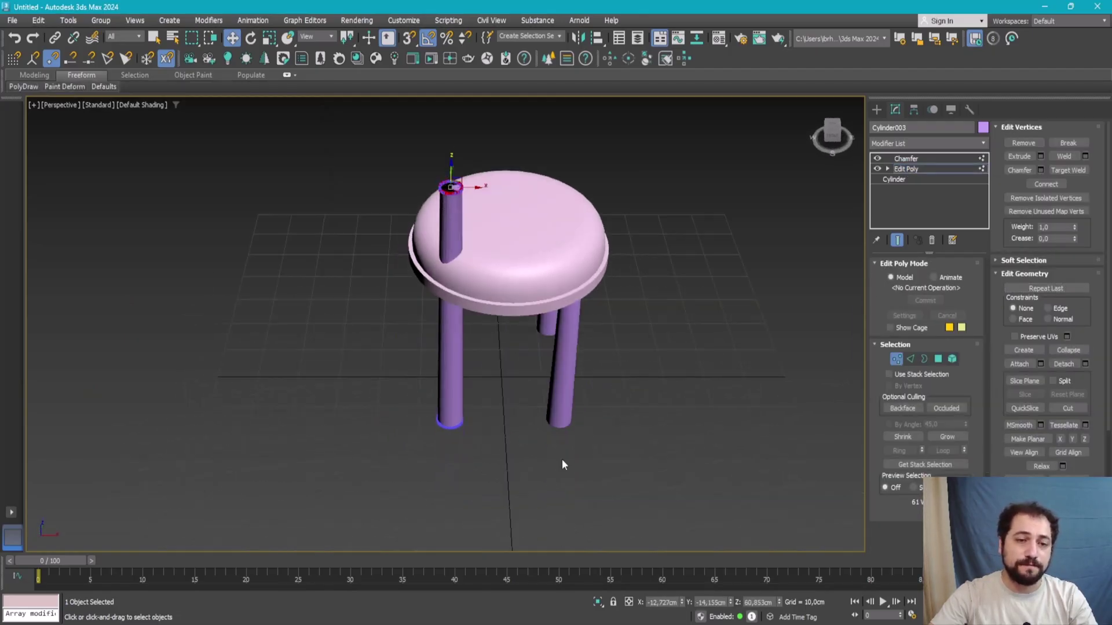
pyautogui.hotkey('alt', 'Tab')
pyautogui.hotkey('alt', 'Tab')
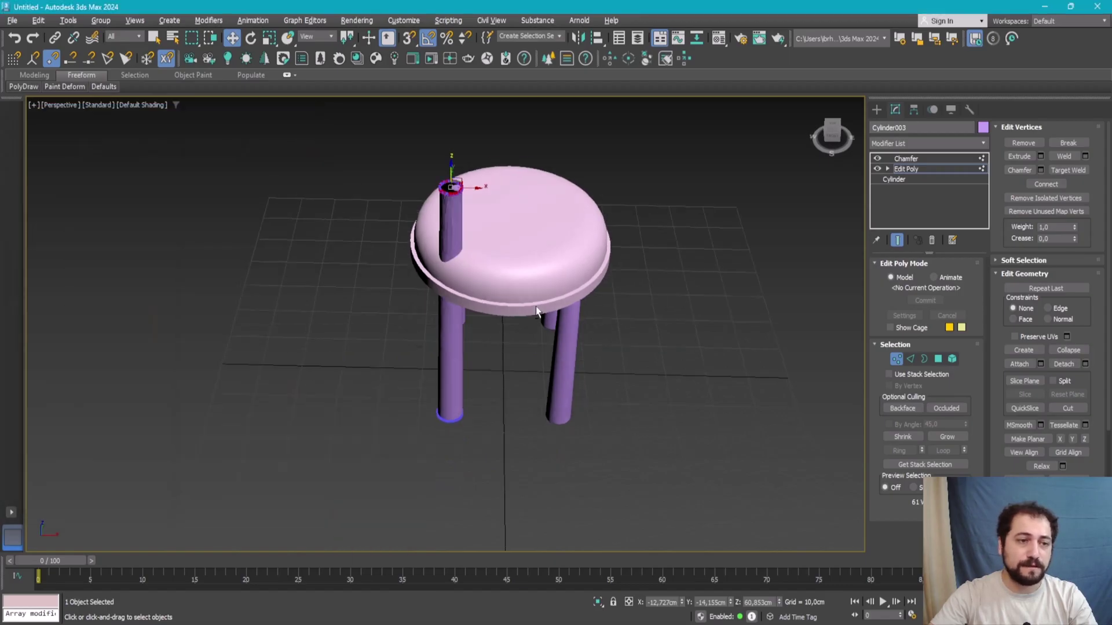
pyautogui.moveTo(509, 243)
pyautogui.keyDown('alt'); pyautogui.mouseDown(button='middle')
pyautogui.moveTo(530, 277)
pyautogui.moveTo(453, 324)
pyautogui.moveTo(472, 429)
pyautogui.mouseUp(button='middle'); pyautogui.keyUp('alt')
# Step: Exit vertex mode, shift two selected legs left, and compare with the chair reference photo
pyautogui.press('1')
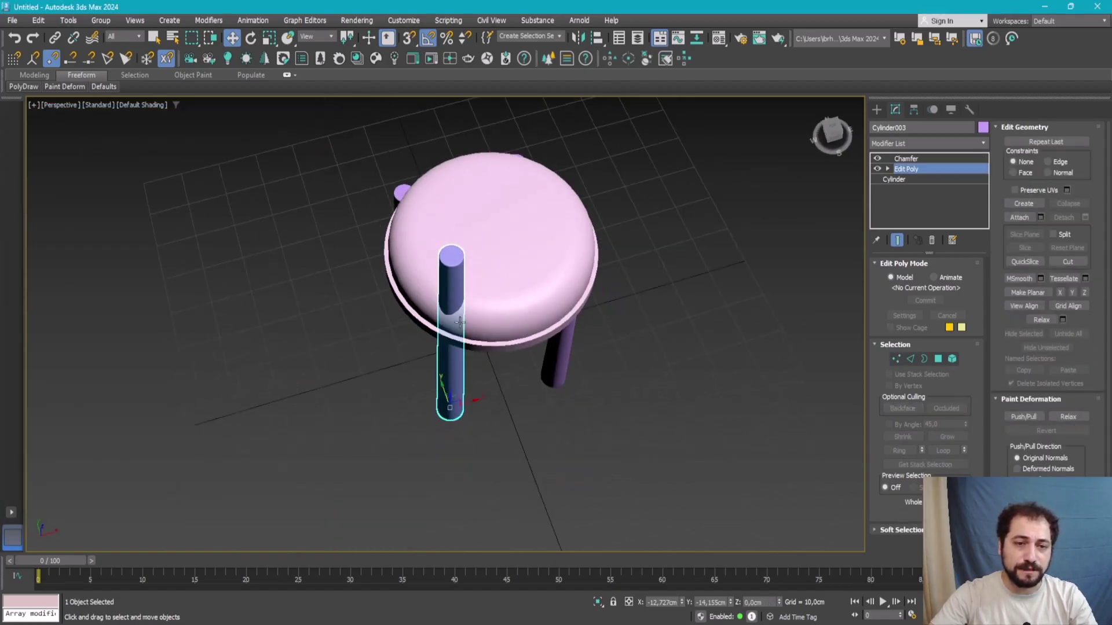
pyautogui.scroll(4, 474, 444)
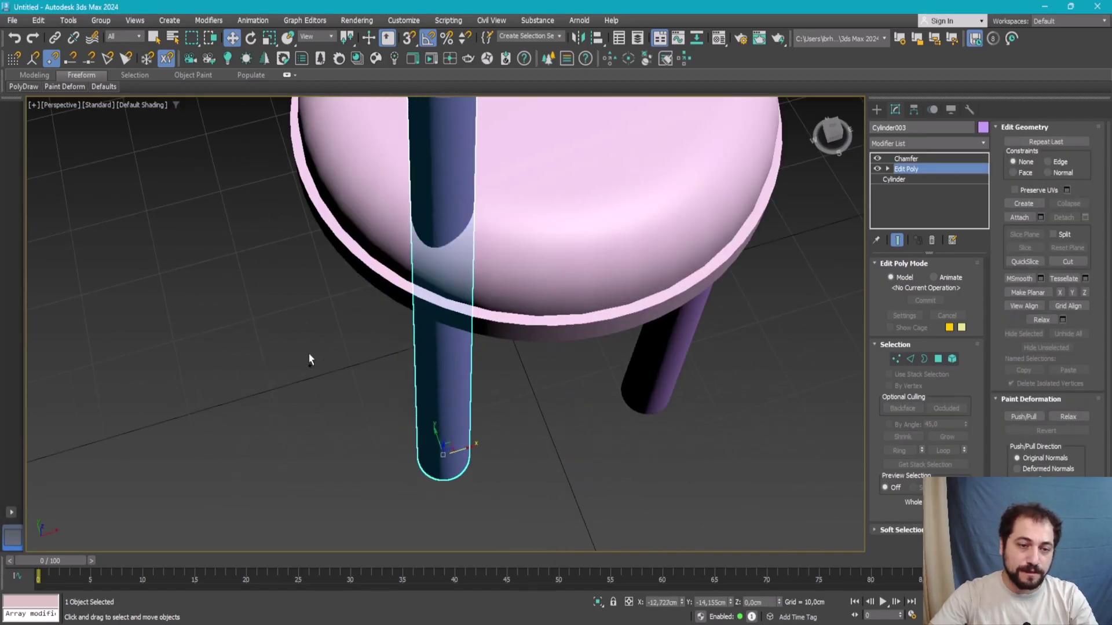
pyautogui.scroll(-5, 336, 348)
pyautogui.keyDown('ctrl'); pyautogui.click(350, 317); pyautogui.keyUp('ctrl')
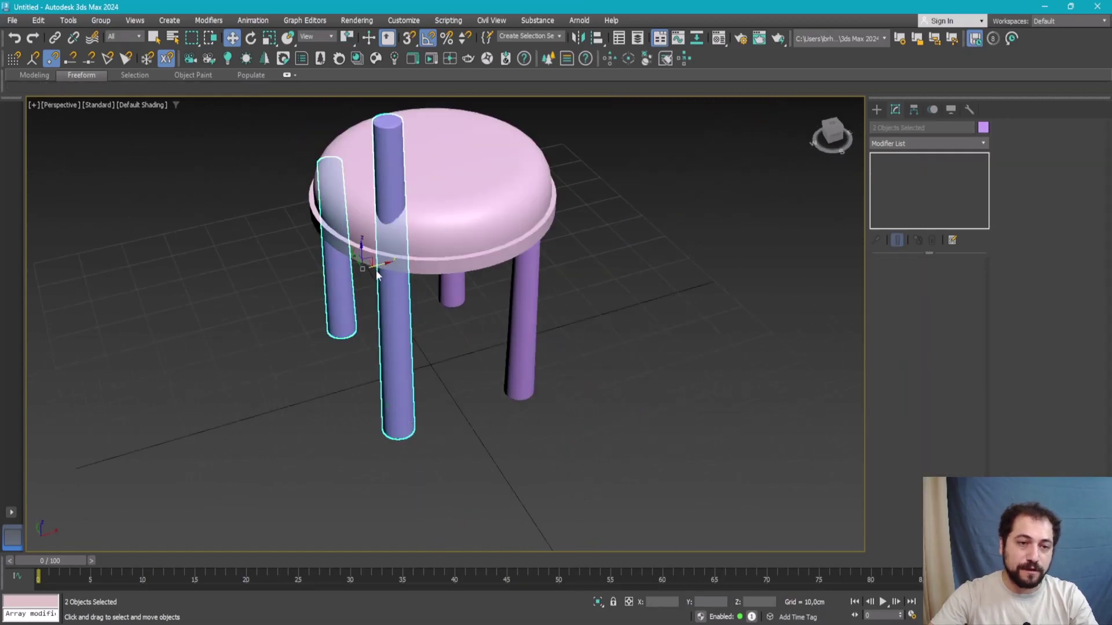
pyautogui.moveTo(377, 269); pyautogui.dragTo(347, 269)
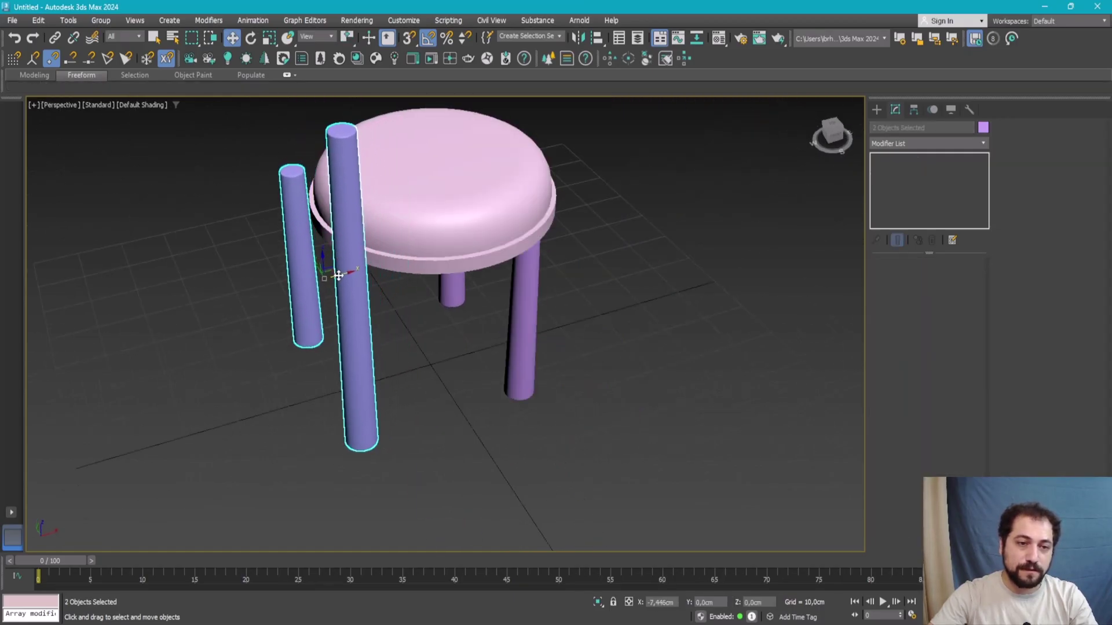
pyautogui.moveTo(342, 272)
pyautogui.keyDown('alt'); pyautogui.mouseDown(button='middle')
pyautogui.moveTo(336, 223)
pyautogui.moveTo(252, 287)
pyautogui.moveTo(326, 314)
pyautogui.moveTo(319, 272)
pyautogui.mouseUp(button='middle'); pyautogui.keyUp('alt')
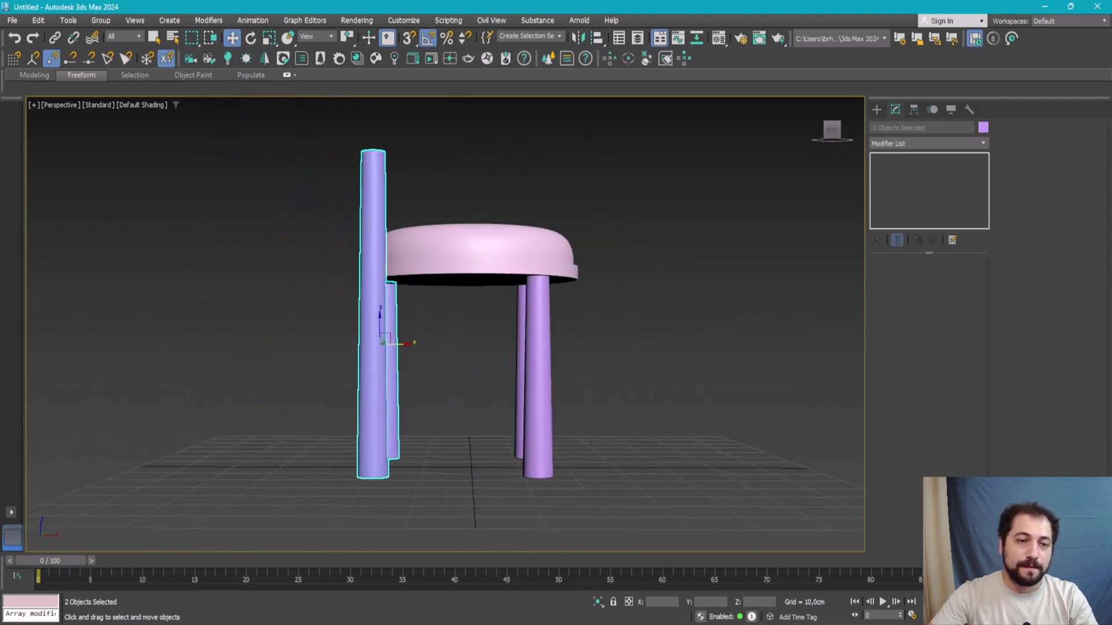
pyautogui.hotkey('alt', 'Tab')
# Step: Close the reference photo, orbit to a front angle, and switch to the four-viewport layout
pyautogui.click(249, 118)
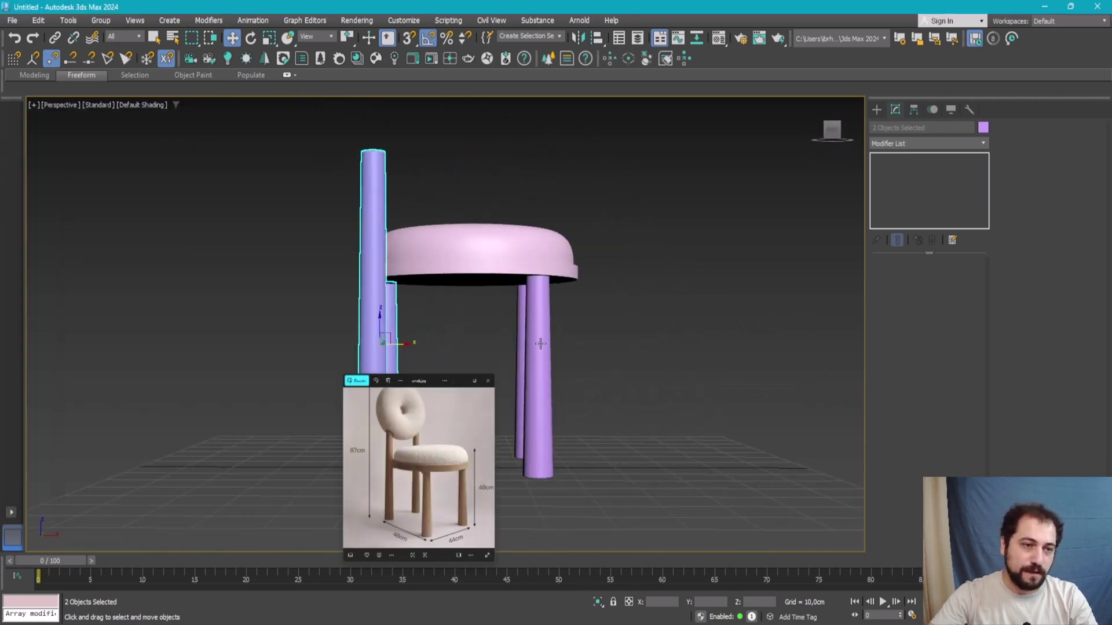
pyautogui.moveTo(347, 260)
pyautogui.keyDown('alt'); pyautogui.mouseDown(button='middle')
pyautogui.moveTo(474, 255)
pyautogui.moveTo(368, 364)
pyautogui.moveTo(526, 236)
pyautogui.moveTo(504, 226)
pyautogui.moveTo(521, 249)
pyautogui.moveTo(406, 290)
pyautogui.mouseUp(button='middle'); pyautogui.keyUp('alt')
pyautogui.scroll(5, 479, 253)
pyautogui.scroll(-3, 405, 297)
pyautogui.scroll(-2, 414, 266)
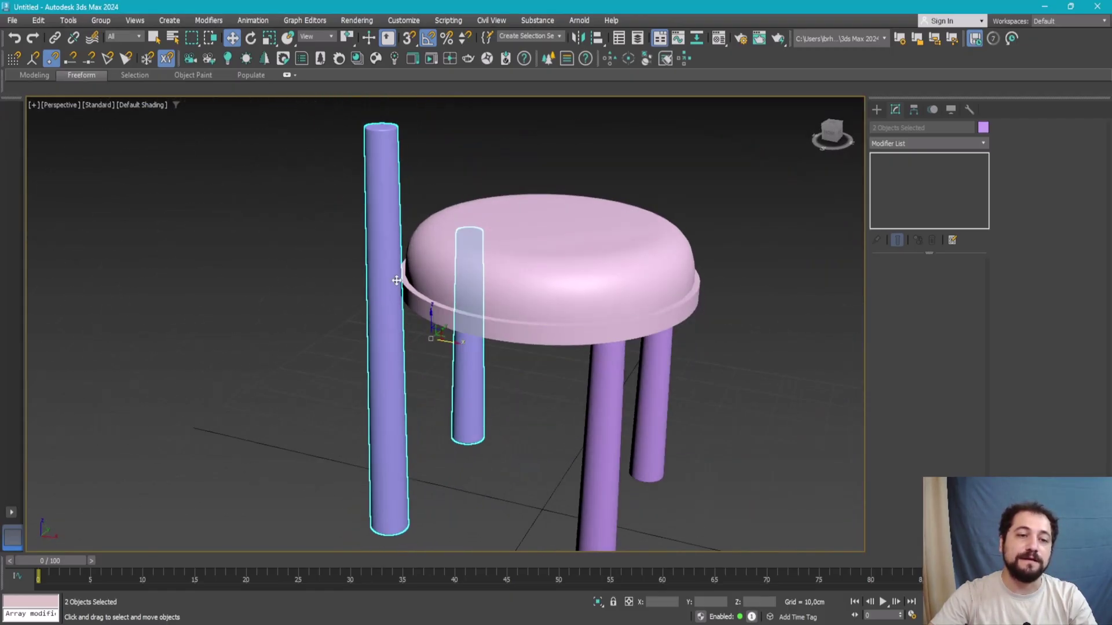
pyautogui.hotkey('alt', 'Tab')
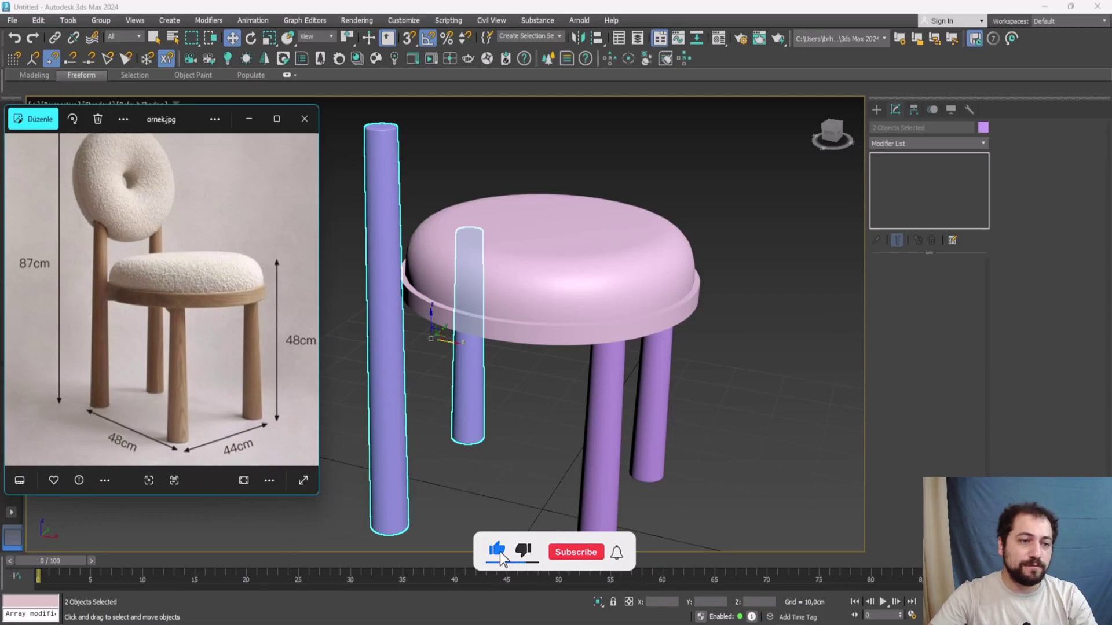
pyautogui.hotkey('alt', 'Tab')
pyautogui.scroll(-5, 556, 325)
pyautogui.keyDown('alt'); pyautogui.moveTo(556, 324); pyautogui.dragTo(594, 324, button='middle'); pyautogui.keyUp('alt')
pyautogui.hotkey('alt', 'w')
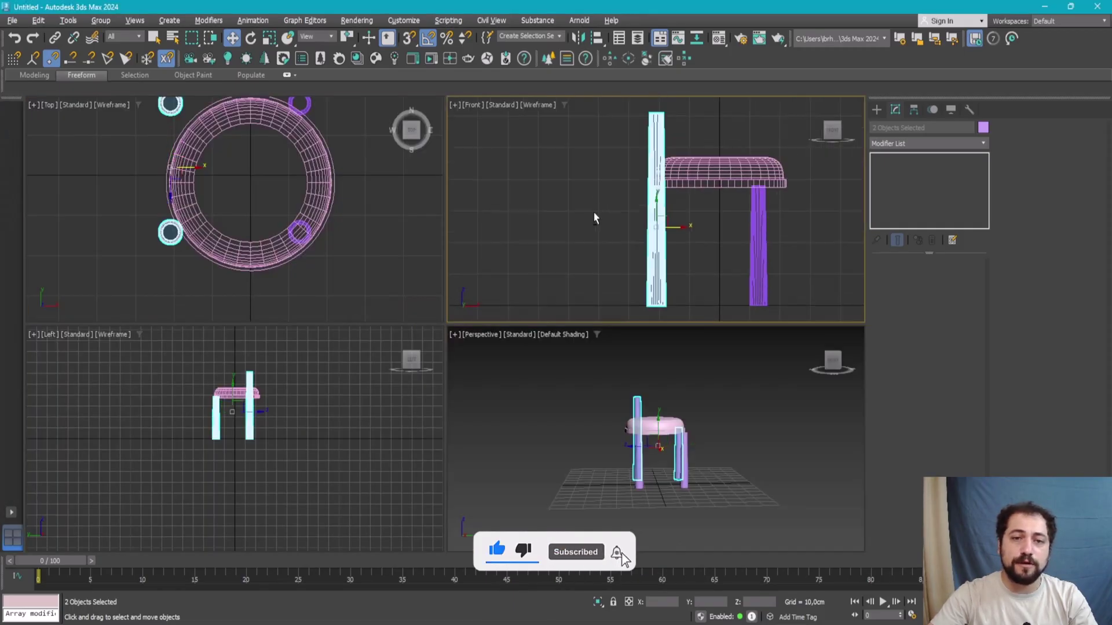
# Step: Tilt the tall left leg in the Front view by shifting its top vertices sideways
pyautogui.hotkey('alt', 'w')
pyautogui.click(555, 150)
pyautogui.click(446, 157)
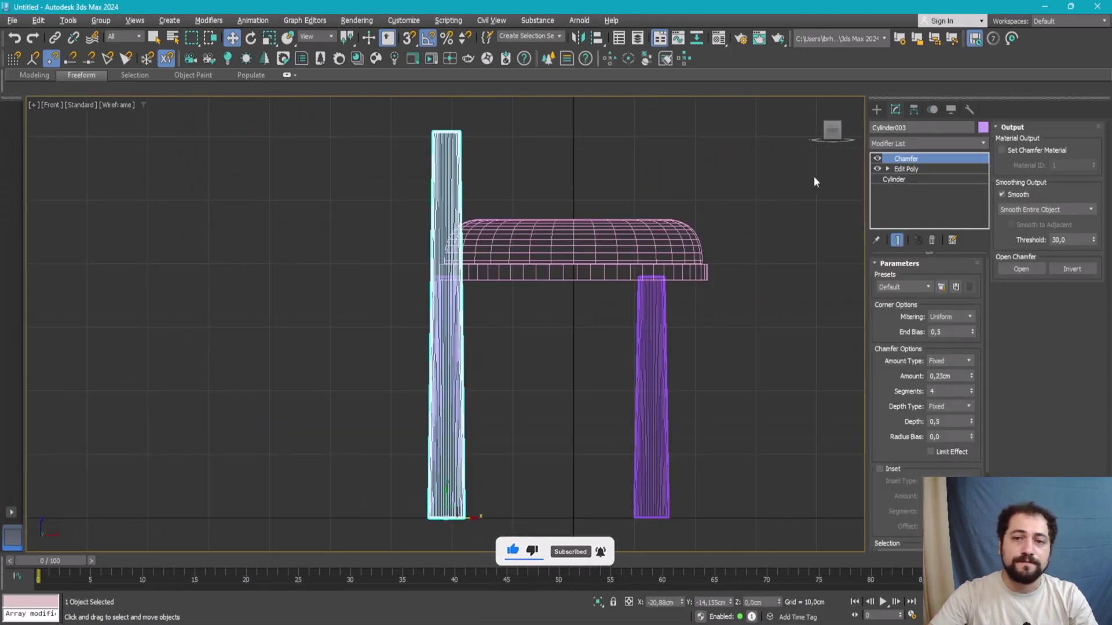
pyautogui.click(929, 168)
pyautogui.press('1')
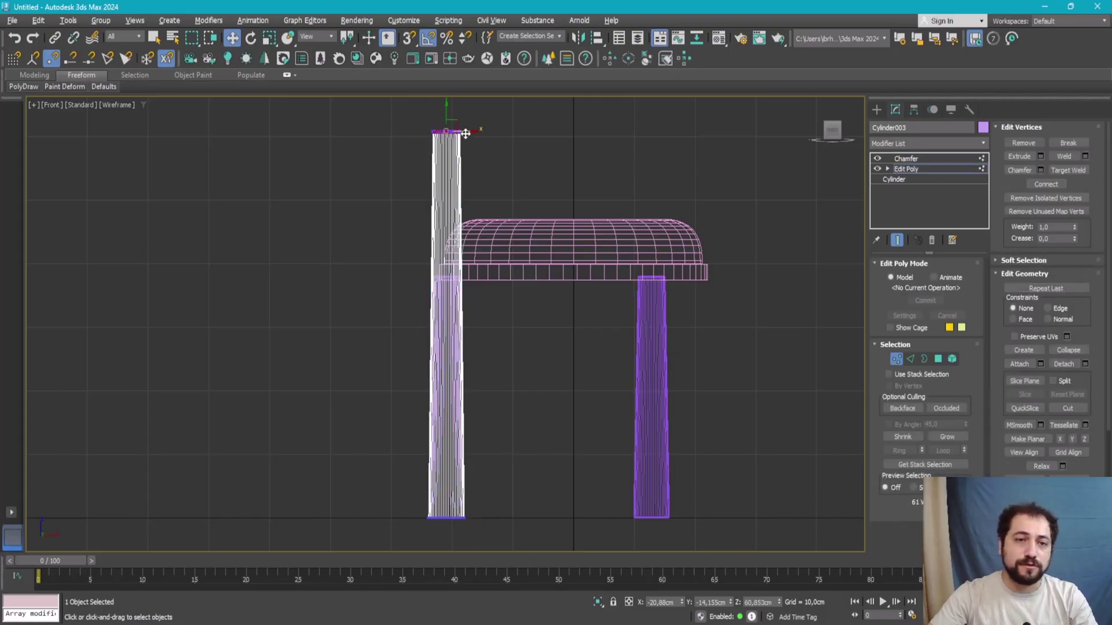
pyautogui.moveTo(466, 134); pyautogui.dragTo(483, 134)
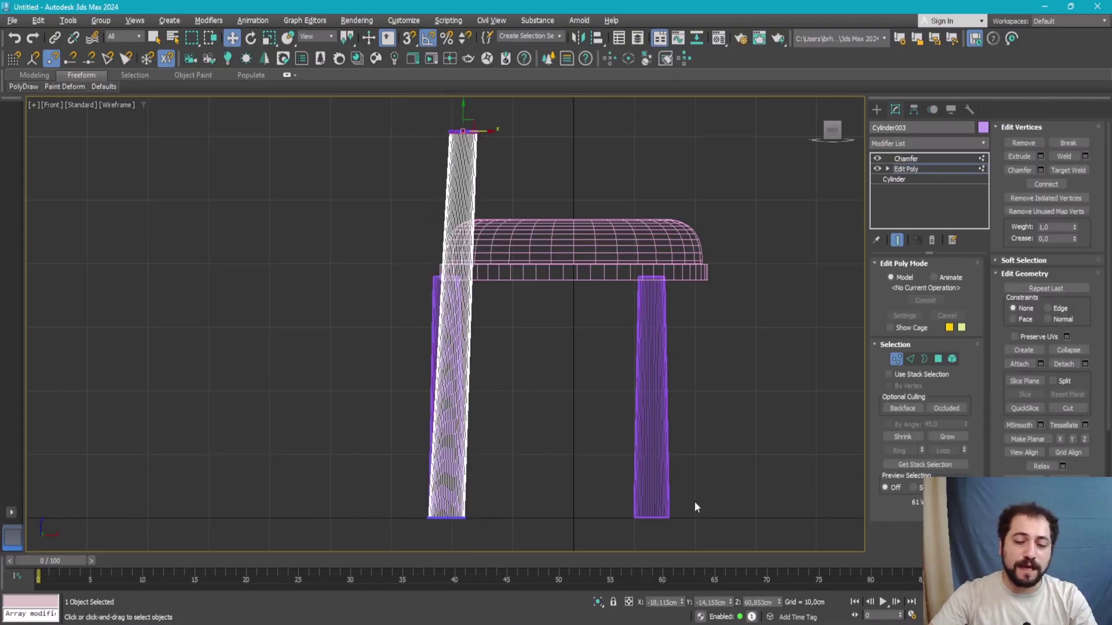
pyautogui.hotkey('alt', 'w')
pyautogui.hotkey('alt', 'w')
# Step: In the Perspective view, slide the tilted leg up against the seat rim
pyautogui.press('1')
pyautogui.keyDown('alt'); pyautogui.moveTo(405, 289); pyautogui.dragTo(466, 304, button='middle'); pyautogui.keyUp('alt')
pyautogui.scroll(5, 470, 306)
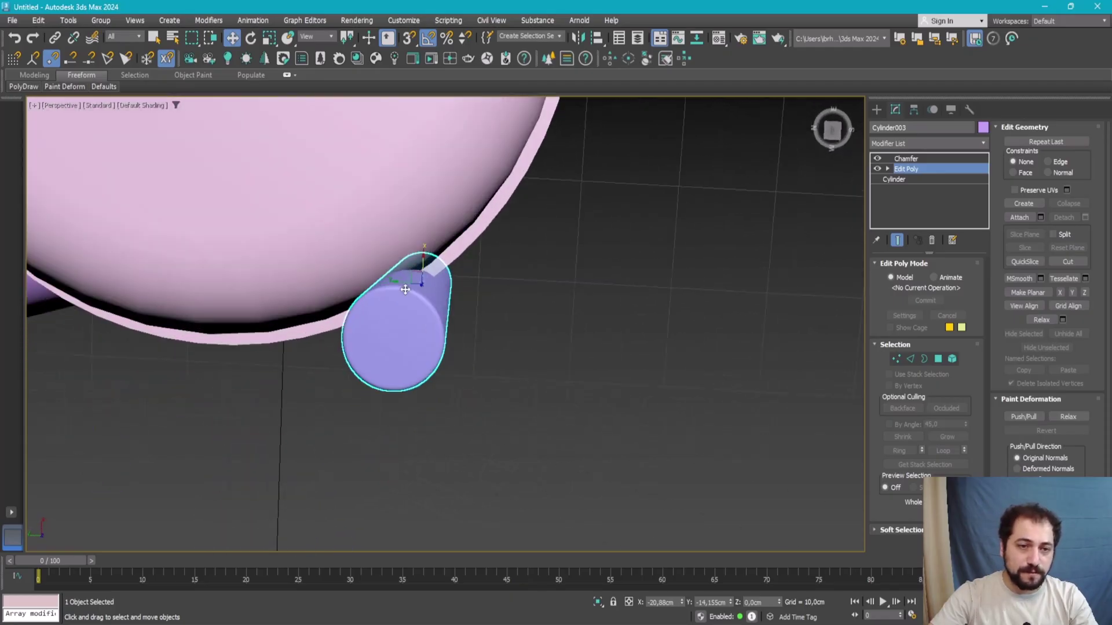
pyautogui.moveTo(446, 281); pyautogui.dragTo(456, 304)
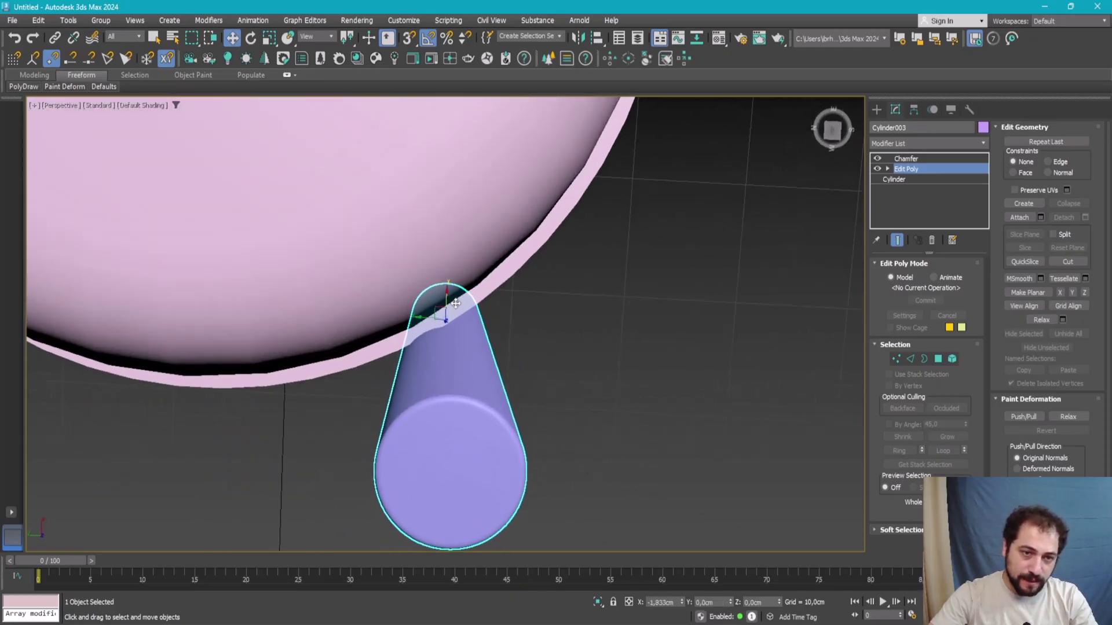
pyautogui.scroll(-5, 446, 309)
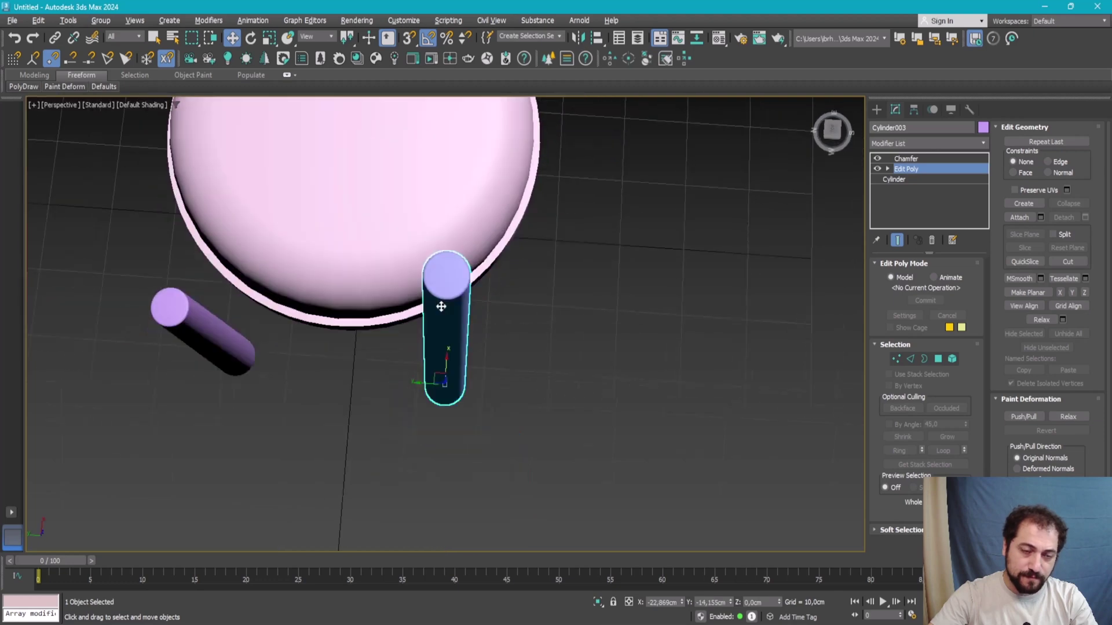
pyautogui.keyDown('alt'); pyautogui.moveTo(438, 306); pyautogui.dragTo(558, 231, button='middle'); pyautogui.keyUp('alt')
pyautogui.scroll(-3, 558, 231)
pyautogui.scroll(-2, 484, 228)
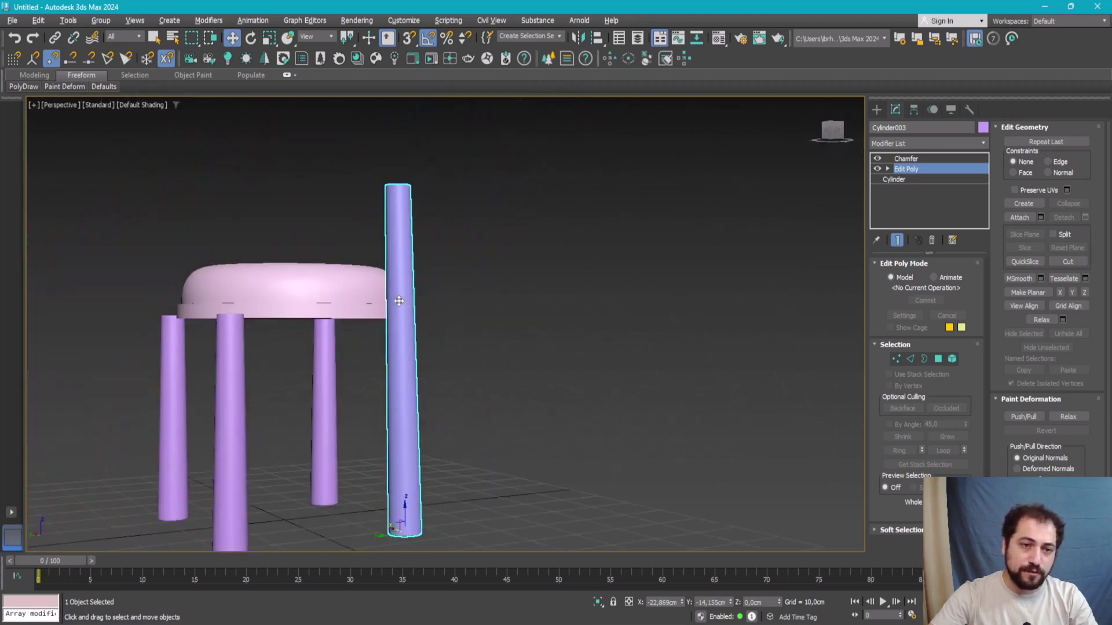
pyautogui.moveTo(380, 298)
pyautogui.mouseDown(button='middle')
pyautogui.moveTo(462, 381)
pyautogui.moveTo(443, 385)
pyautogui.moveTo(538, 360)
pyautogui.mouseUp(button='middle')
# Step: Reselect the tall leg and trial-move it right, undoing the move
pyautogui.click(443, 385)
pyautogui.click(338, 290)
pyautogui.keyDown('alt'); pyautogui.moveTo(338, 289); pyautogui.dragTo(368, 350, button='middle'); pyautogui.keyUp('alt')
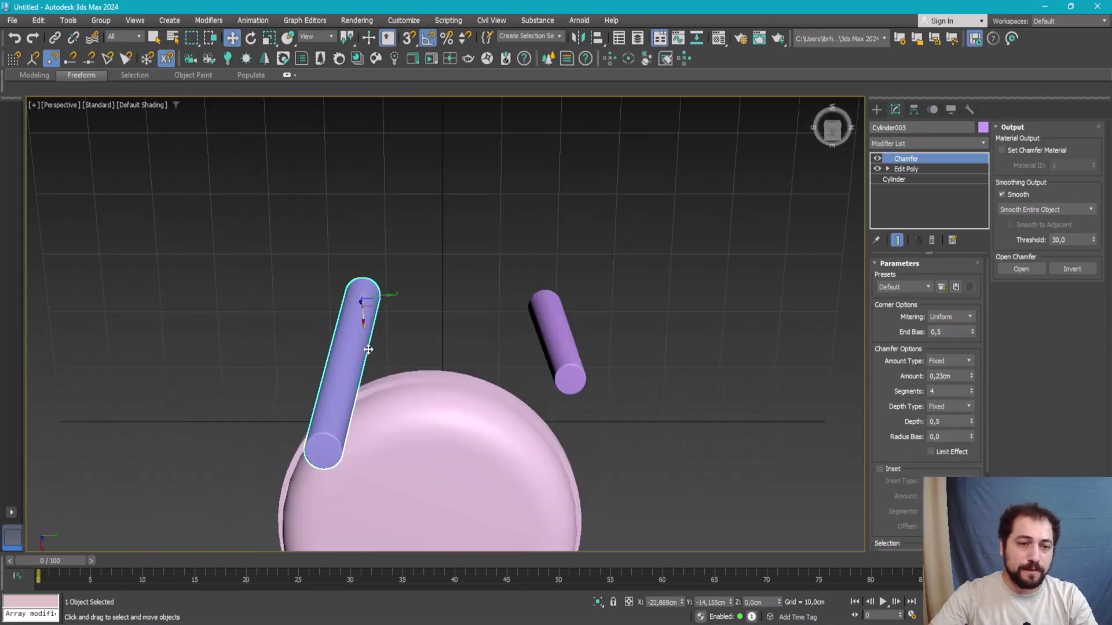
pyautogui.moveTo(379, 294); pyautogui.dragTo(461, 292)
pyautogui.hotkey('ctrl', 'z')
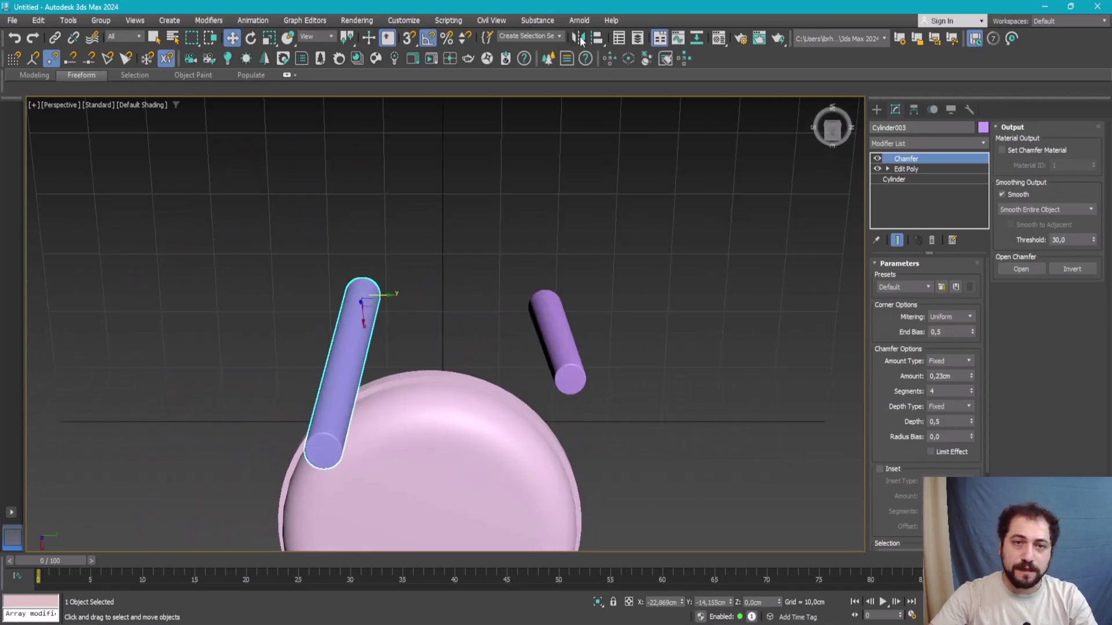
# Step: Make a Y-axis mirrored copy of the tall leg, undoing a trial move
pyautogui.click(579, 38)
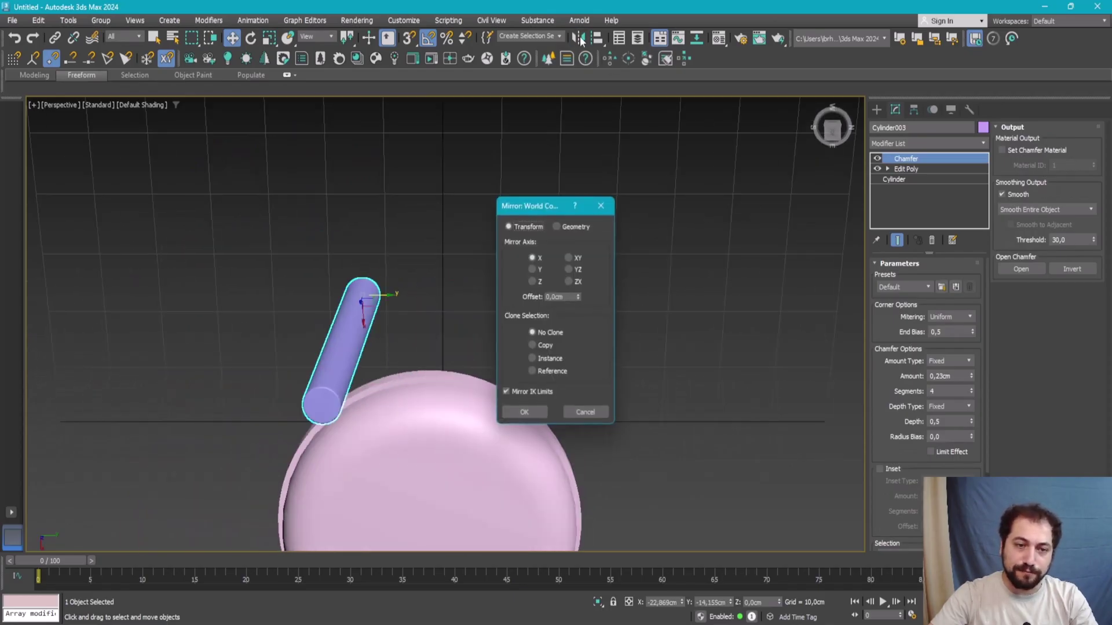
pyautogui.click(536, 270)
pyautogui.click(533, 346)
pyautogui.click(524, 412)
pyautogui.keyDown('alt'); pyautogui.moveTo(392, 348); pyautogui.dragTo(402, 381, button='middle'); pyautogui.keyUp('alt')
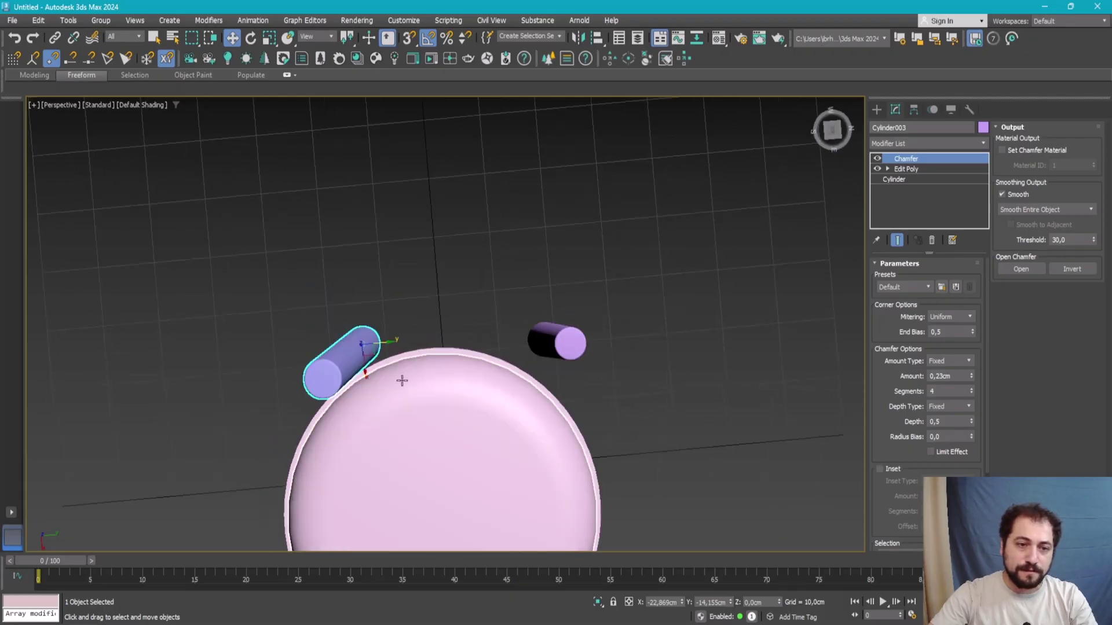
pyautogui.moveTo(379, 341); pyautogui.dragTo(507, 338)
pyautogui.hotkey('ctrl', 'z')
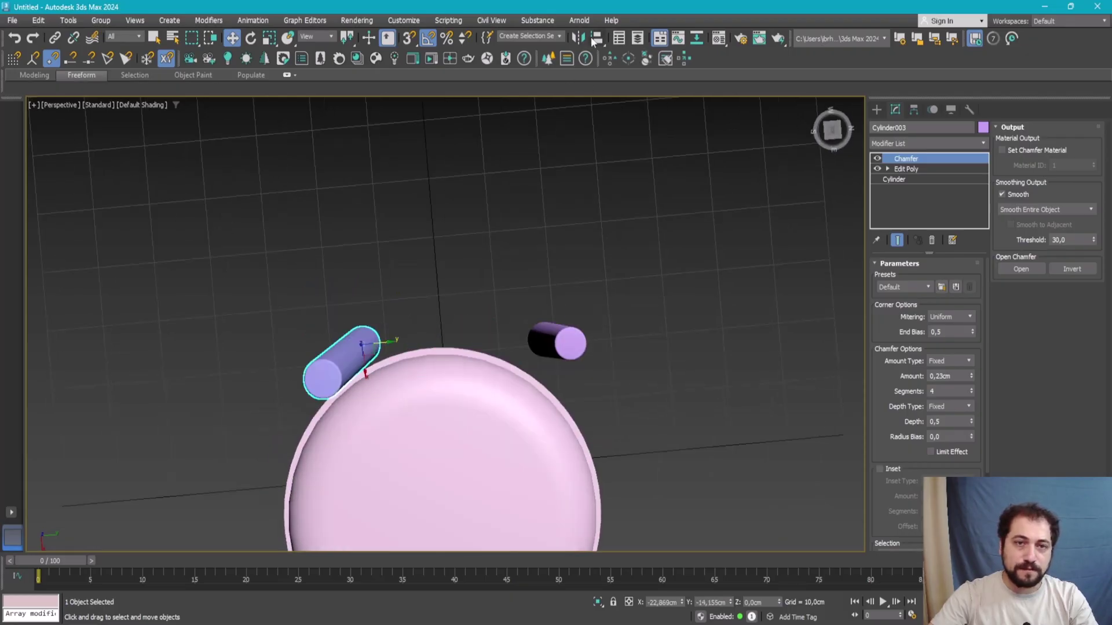
# Step: Mirror the leg again and move the cylinder to the right side of the seat
pyautogui.click(579, 38)
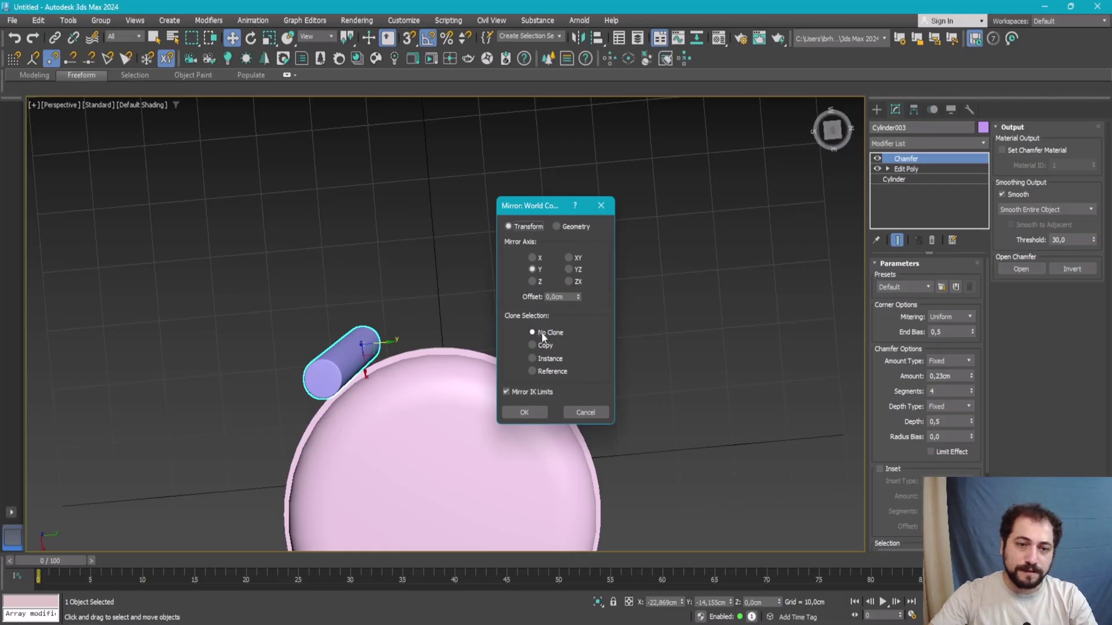
pyautogui.click(536, 412)
pyautogui.rightClick(379, 333)
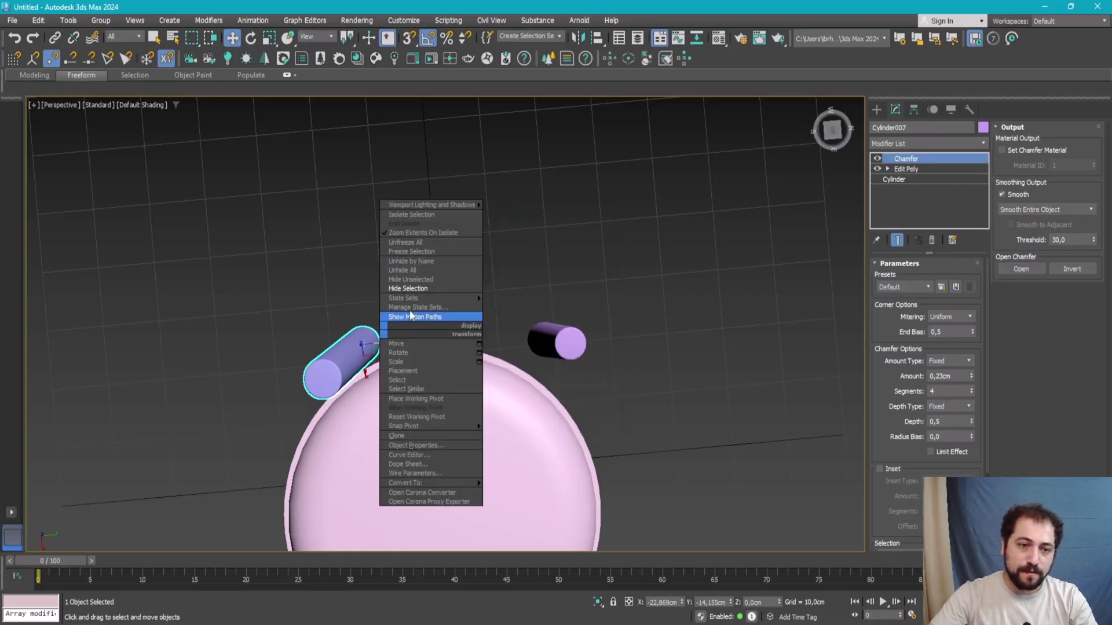
pyautogui.click(378, 336)
pyautogui.moveTo(374, 346); pyautogui.dragTo(533, 327)
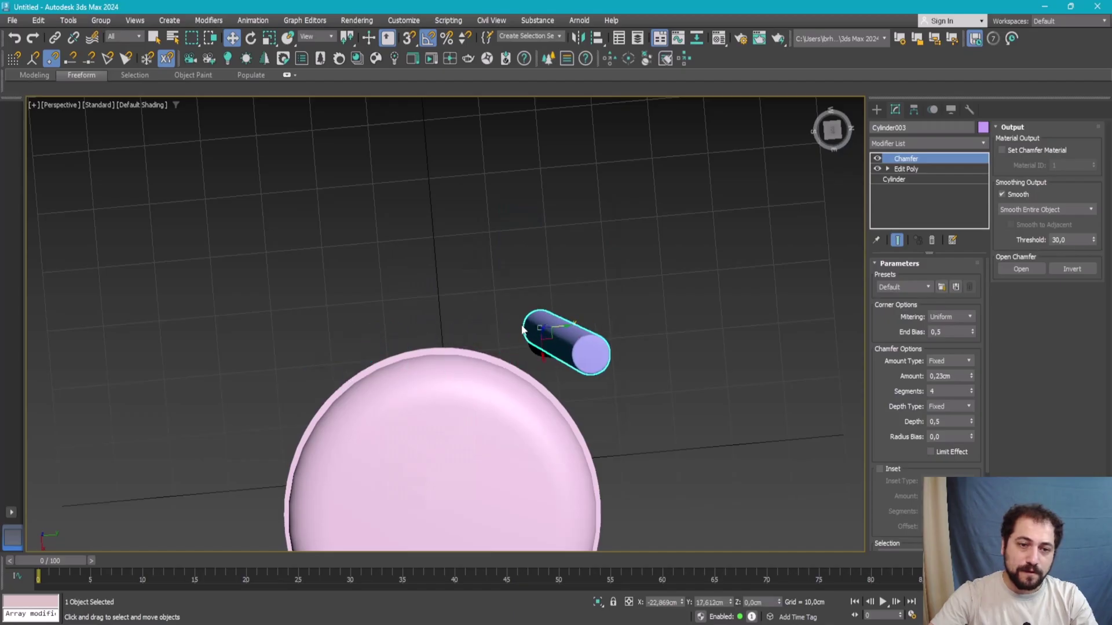
# Step: Remove the reference box, set the cylinder's X to -20,88, and snap it to the seat rim
pyautogui.rightClick(533, 327)
pyautogui.click(556, 264)
pyautogui.click(583, 362)
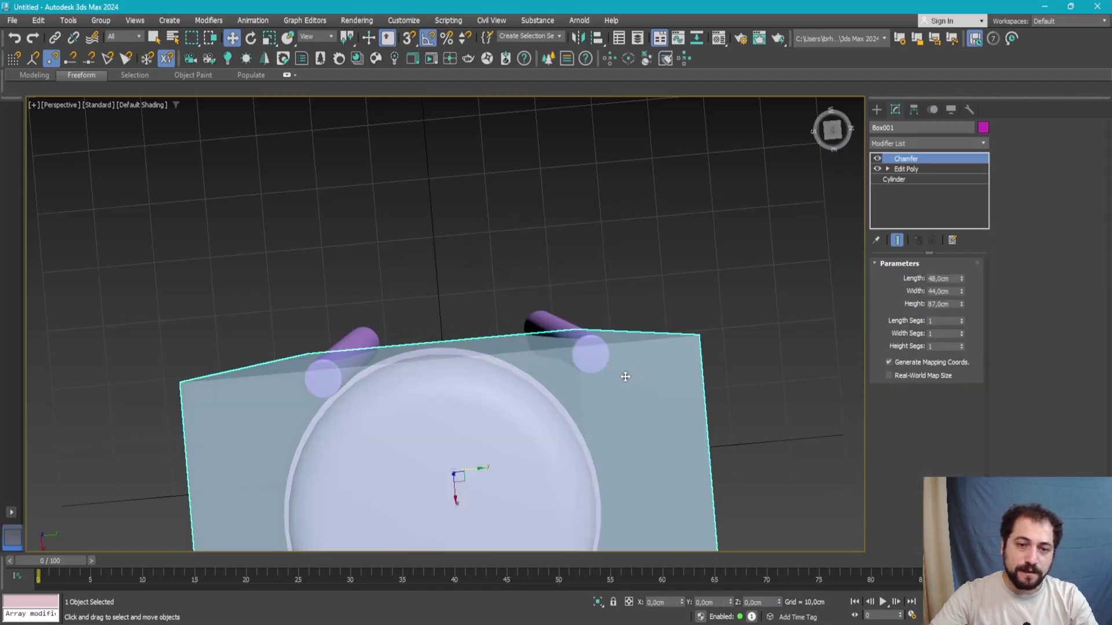
pyautogui.press('Delete')
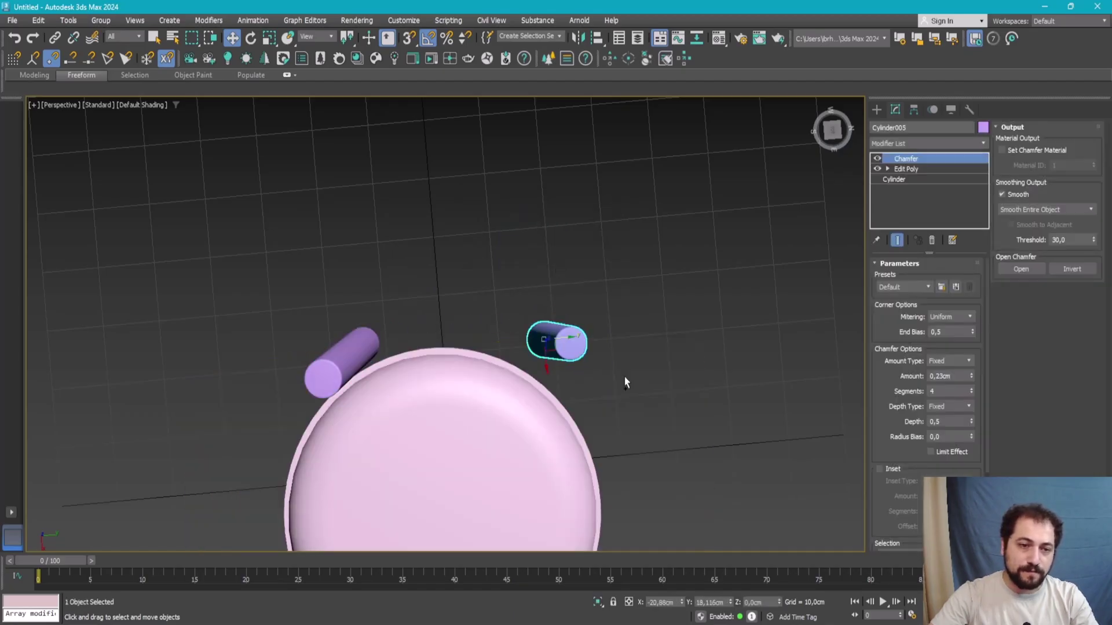
pyautogui.write('-20,88')
pyautogui.press('Return')
pyautogui.scroll(5, 443, 363)
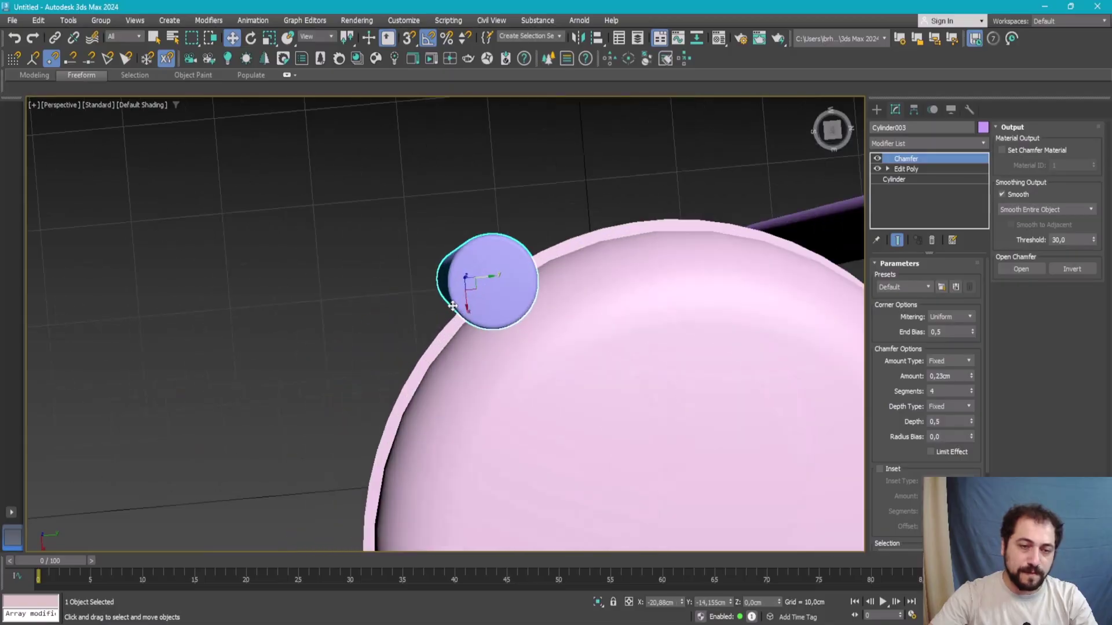
pyautogui.scroll(3, 475, 298)
pyautogui.moveTo(472, 302)
pyautogui.mouseDown()
pyautogui.moveTo(479, 238)
pyautogui.moveTo(496, 278)
pyautogui.mouseUp()
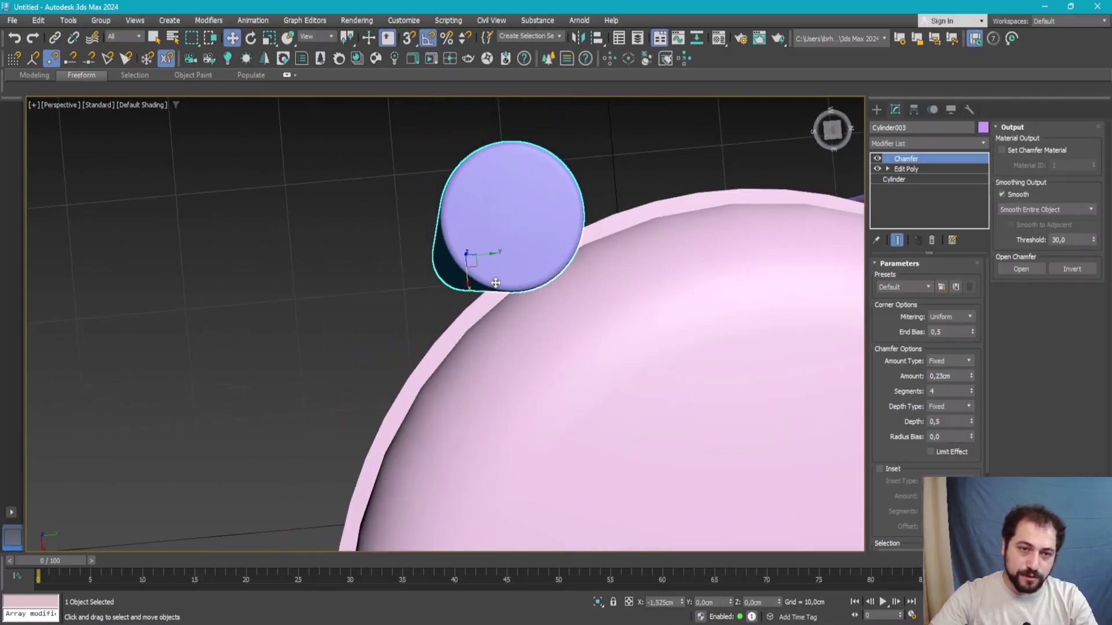
# Step: Review the leg's placement from the side and in the four-view layout
pyautogui.keyDown('alt'); pyautogui.moveTo(495, 278); pyautogui.dragTo(477, 299, button='middle'); pyautogui.keyUp('alt')
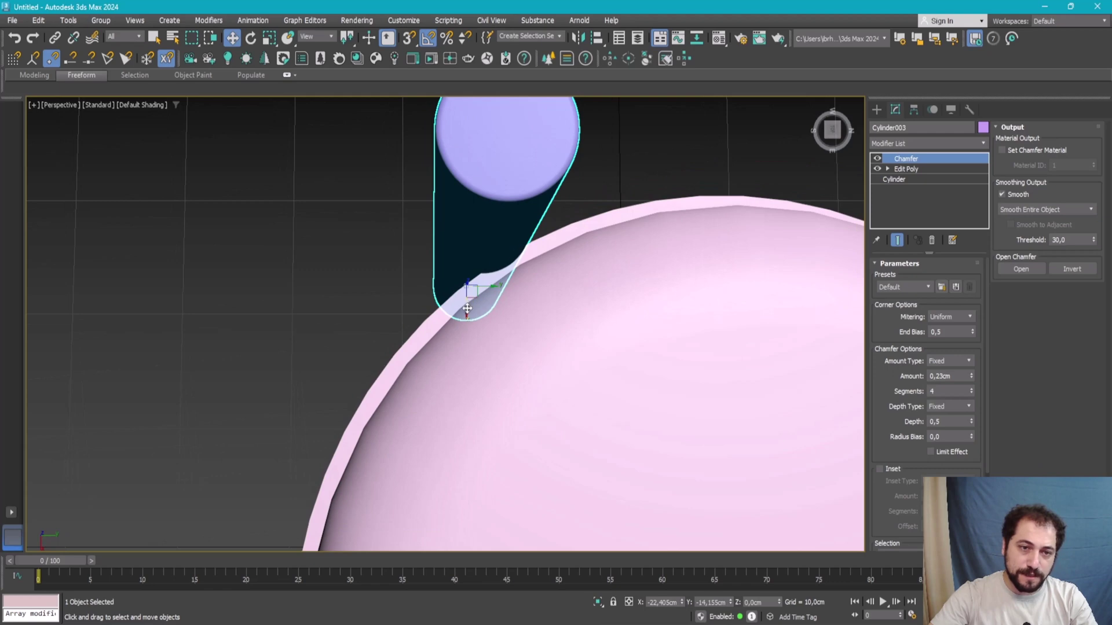
pyautogui.scroll(-4, 440, 306)
pyautogui.hotkey('alt', 'w')
pyautogui.hotkey('alt', 'w')
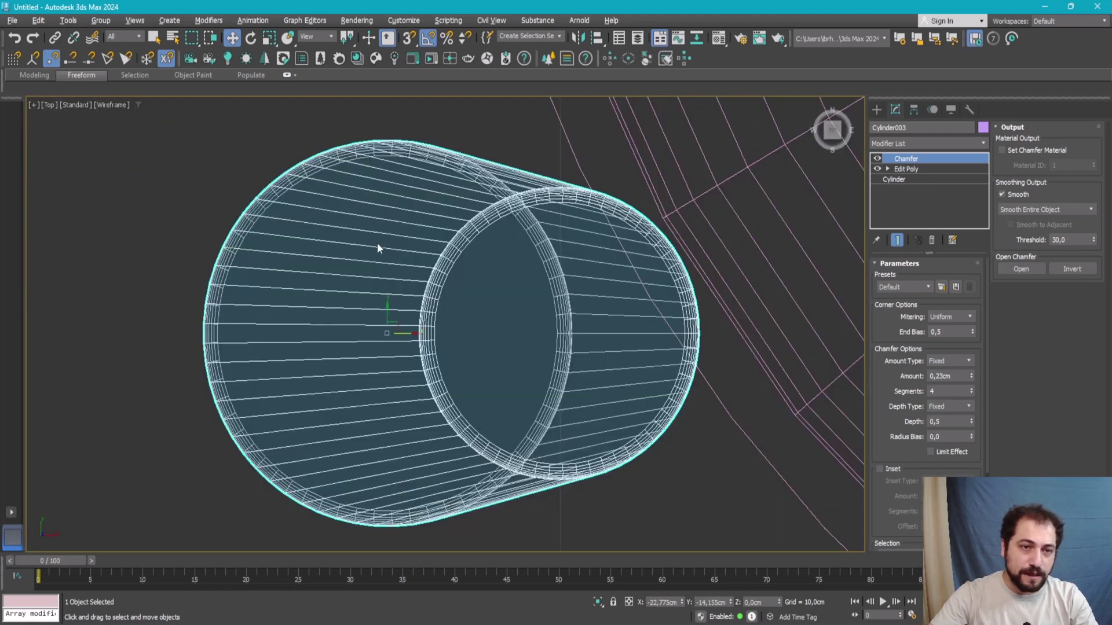
pyautogui.scroll(-5, 377, 247)
pyautogui.hotkey('alt', 'w')
pyautogui.hotkey('alt', 'w')
pyautogui.moveTo(537, 359)
pyautogui.keyDown('alt'); pyautogui.mouseDown(button='middle')
pyautogui.moveTo(544, 264)
pyautogui.moveTo(552, 299)
pyautogui.mouseUp(button='middle'); pyautogui.keyUp('alt')
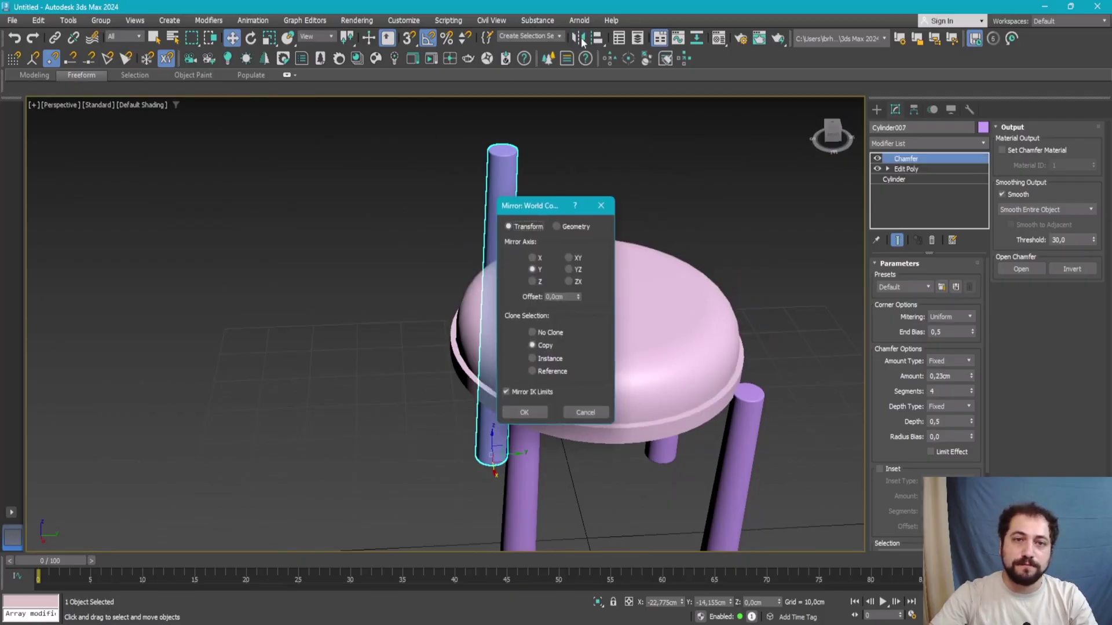
# Step: Confirm the mirrored leg copy and move it across the seat to the other side
pyautogui.moveTo(544, 206); pyautogui.dragTo(353, 219)
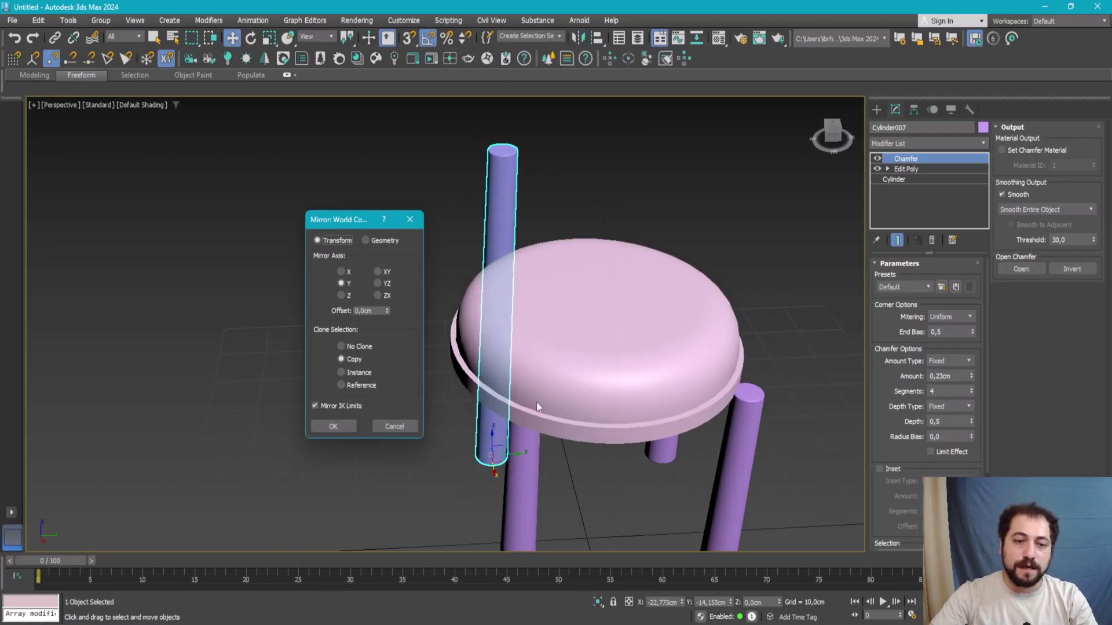
pyautogui.click(346, 427)
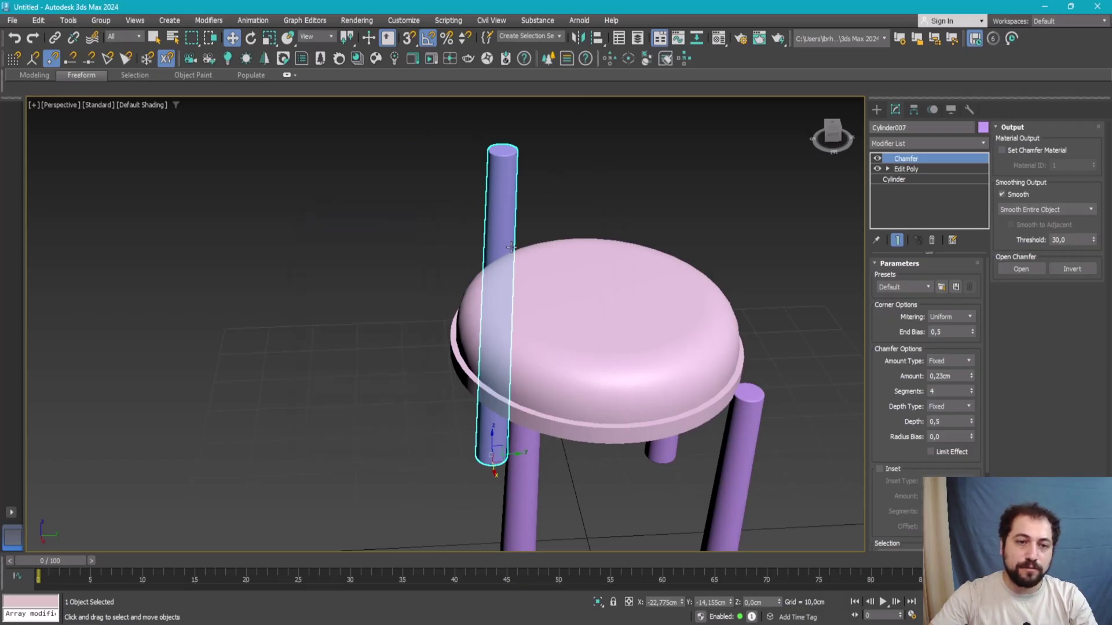
pyautogui.keyDown('alt'); pyautogui.moveTo(355, 431); pyautogui.dragTo(417, 368, button='middle'); pyautogui.keyUp('alt')
pyautogui.moveTo(404, 503); pyautogui.dragTo(534, 470)
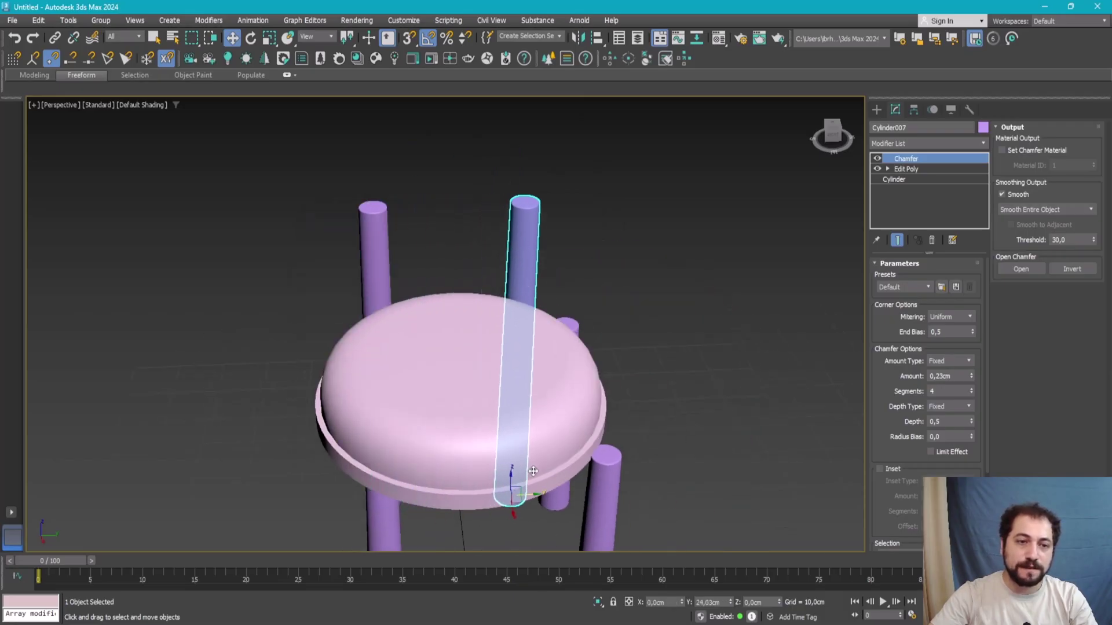
# Step: Inspect the two tall legs from above in the enlarged Top view
pyautogui.keyDown('alt'); pyautogui.moveTo(564, 179); pyautogui.dragTo(527, 311, button='middle'); pyautogui.keyUp('alt')
pyautogui.hotkey('alt', 'w')
pyautogui.hotkey('alt', 'w')
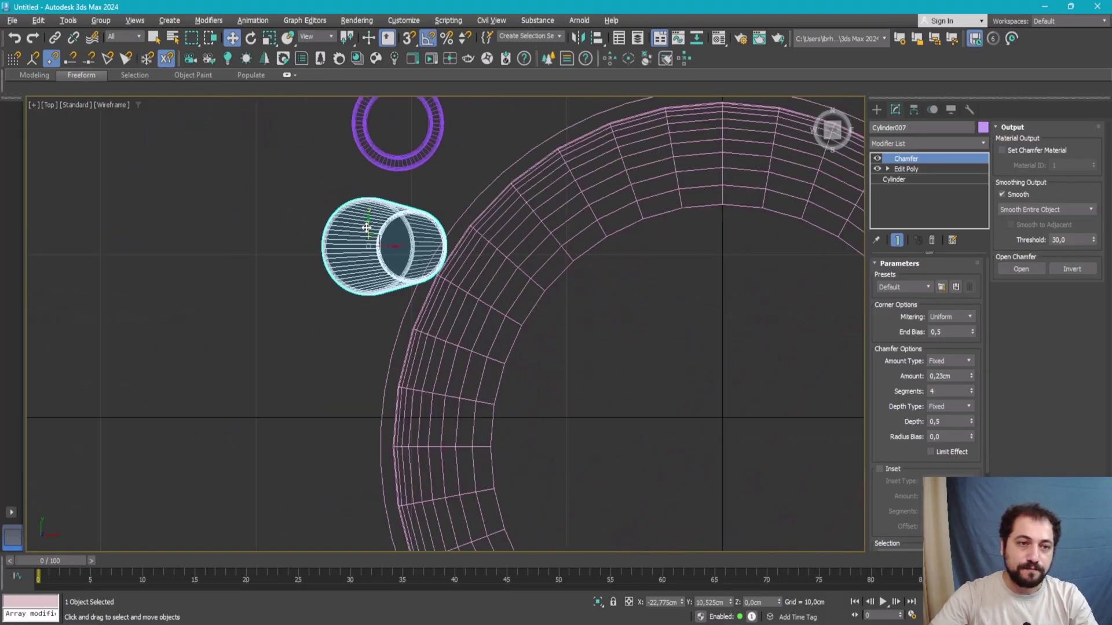
pyautogui.scroll(-5, 371, 224)
# Step: Orbit to look under the seat and select the short front leg
pyautogui.hotkey('alt', 'w')
pyautogui.hotkey('alt', 'w')
pyautogui.keyDown('alt'); pyautogui.moveTo(694, 428); pyautogui.dragTo(514, 409, button='middle'); pyautogui.keyUp('alt')
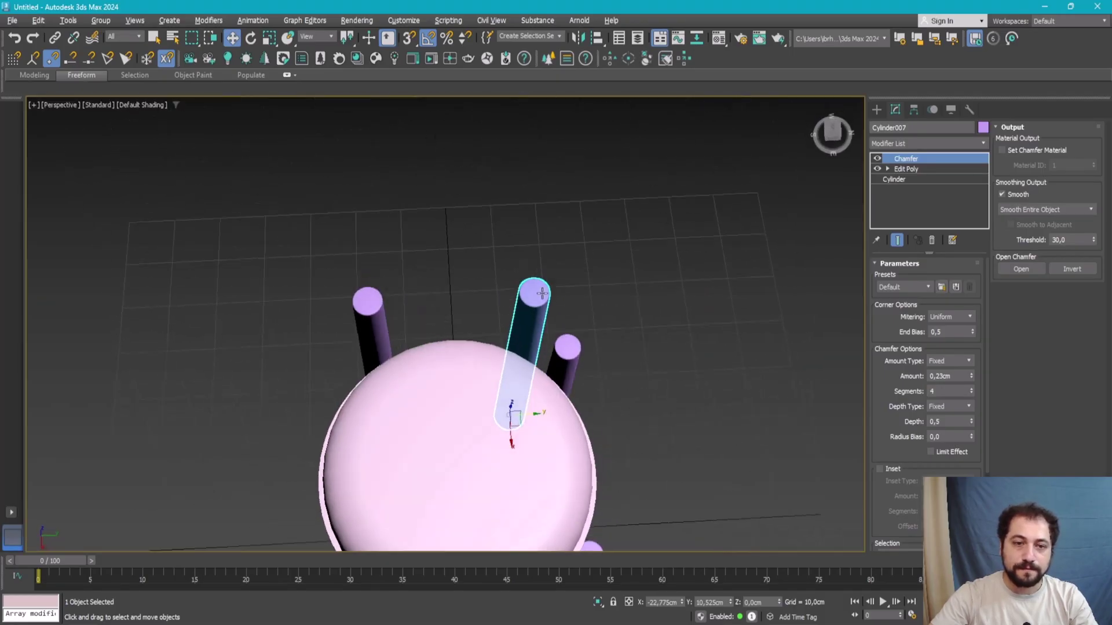
pyautogui.scroll(2, 538, 373)
pyautogui.moveTo(537, 374)
pyautogui.keyDown('alt'); pyautogui.mouseDown(button='middle')
pyautogui.moveTo(461, 317)
pyautogui.moveTo(442, 335)
pyautogui.moveTo(494, 373)
pyautogui.moveTo(532, 377)
pyautogui.moveTo(521, 359)
pyautogui.moveTo(567, 333)
pyautogui.mouseUp(button='middle'); pyautogui.keyUp('alt')
pyautogui.scroll(-2, 532, 377)
pyautogui.scroll(-3, 521, 359)
pyautogui.scroll(3, 566, 333)
pyautogui.moveTo(491, 298)
pyautogui.keyDown('alt'); pyautogui.mouseDown(button='middle')
pyautogui.moveTo(526, 442)
pyautogui.moveTo(504, 313)
pyautogui.moveTo(620, 194)
pyautogui.mouseUp(button='middle'); pyautogui.keyUp('alt')
pyautogui.hotkey('alt', 'w')
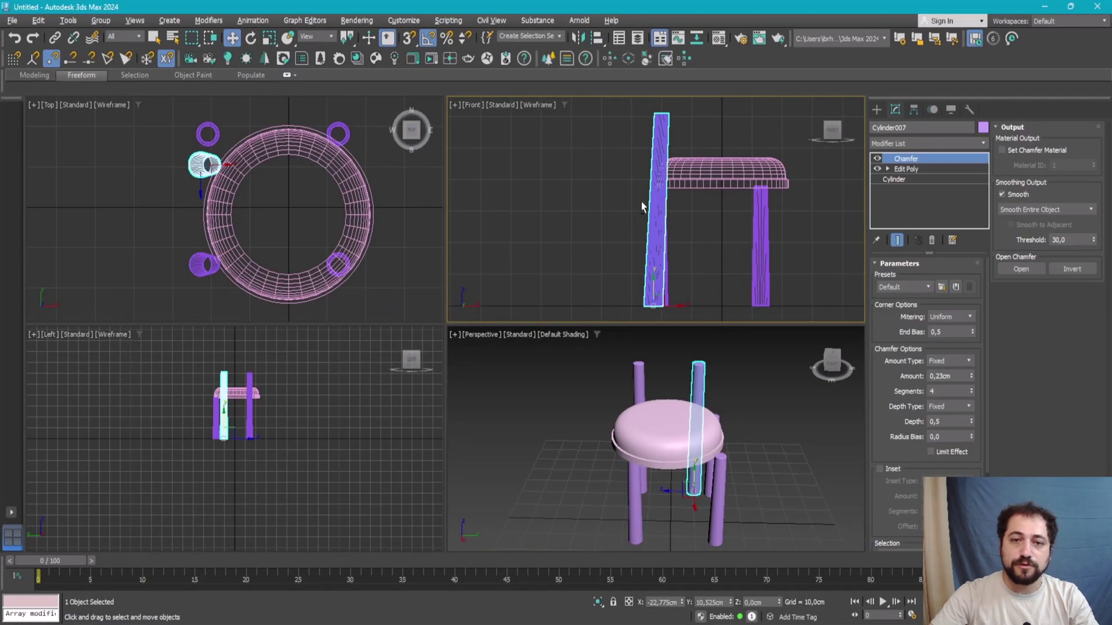
pyautogui.moveTo(652, 454)
pyautogui.keyDown('alt'); pyautogui.mouseDown(button='middle')
pyautogui.moveTo(710, 439)
pyautogui.moveTo(724, 461)
pyautogui.mouseUp(button='middle'); pyautogui.keyUp('alt')
pyautogui.click(710, 438)
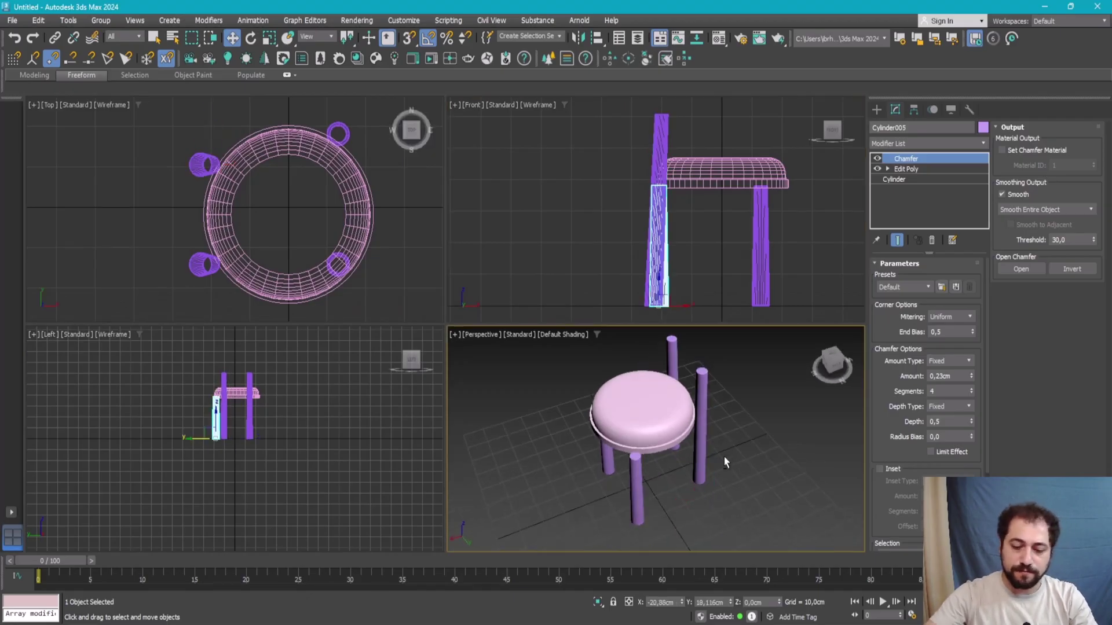
# Step: Frame the whole stool in the side view and enlarge a high-angle perspective view
pyautogui.click(565, 417)
pyautogui.hotkey('alt', 'w')
pyautogui.press('z')
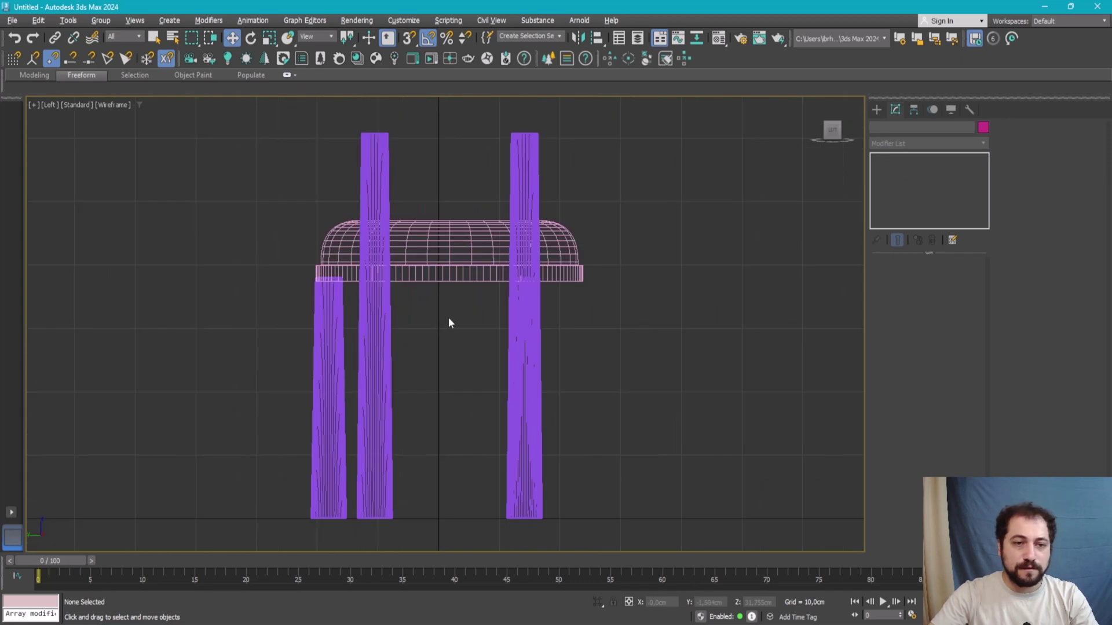
pyautogui.hotkey('alt', 'w')
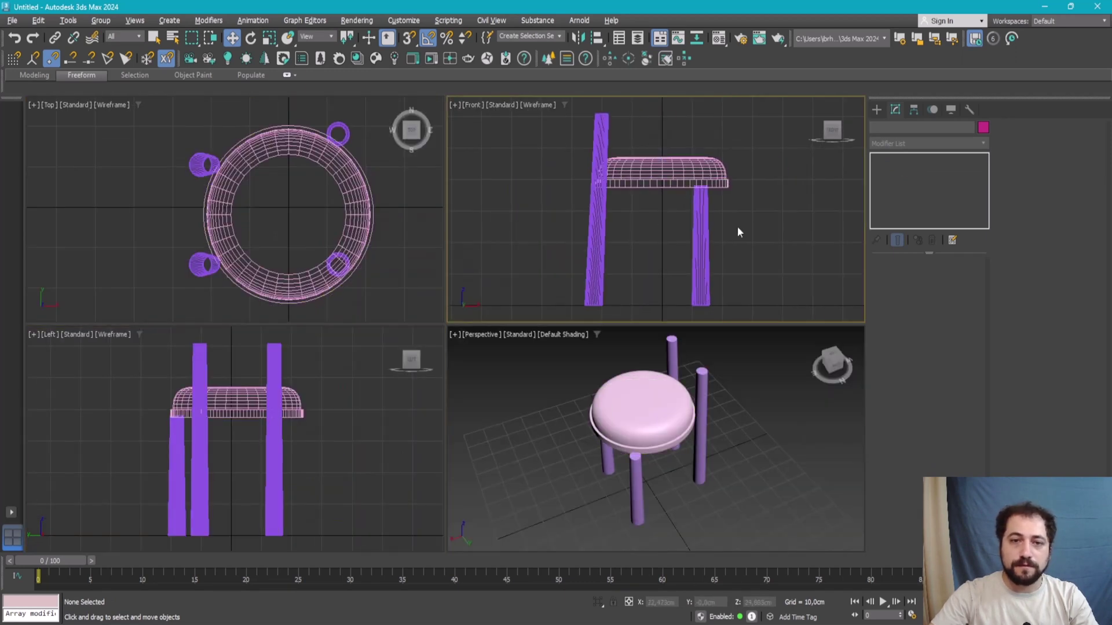
pyautogui.keyDown('alt'); pyautogui.moveTo(695, 417); pyautogui.dragTo(721, 384, button='middle'); pyautogui.keyUp('alt')
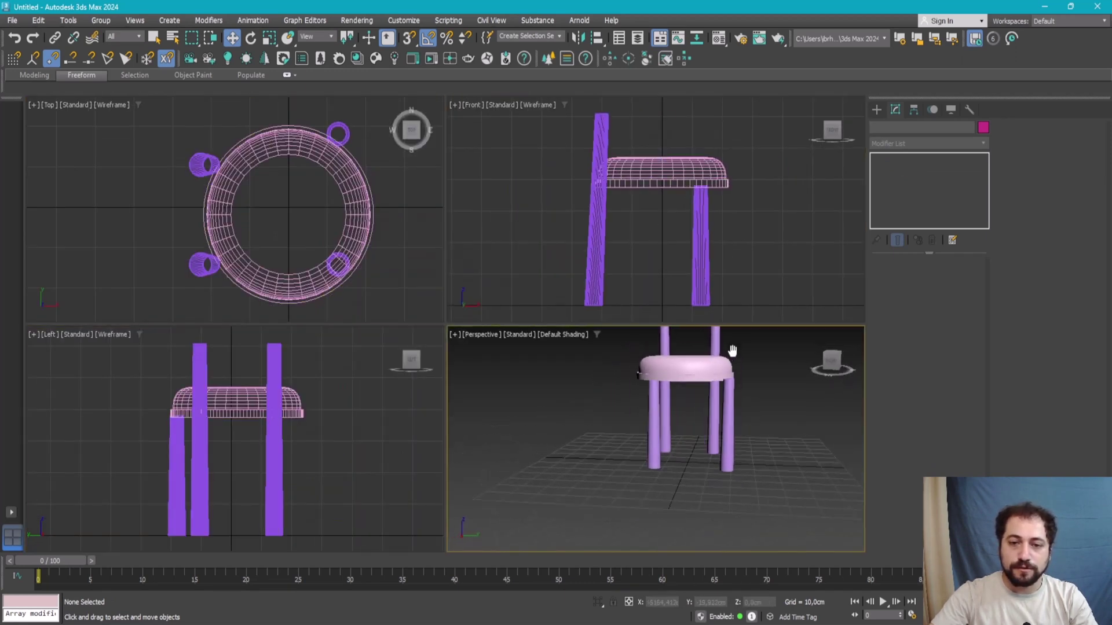
pyautogui.scroll(5, 721, 384)
pyautogui.hotkey('alt', 'w')
pyautogui.scroll(-4, 703, 421)
pyautogui.moveTo(703, 421)
pyautogui.keyDown('alt'); pyautogui.mouseDown(button='middle')
pyautogui.moveTo(670, 268)
pyautogui.moveTo(670, 386)
pyautogui.mouseUp(button='middle'); pyautogui.keyUp('alt')
# Step: Shift-clone the left leg as a copy placed to its right
pyautogui.click(693, 350)
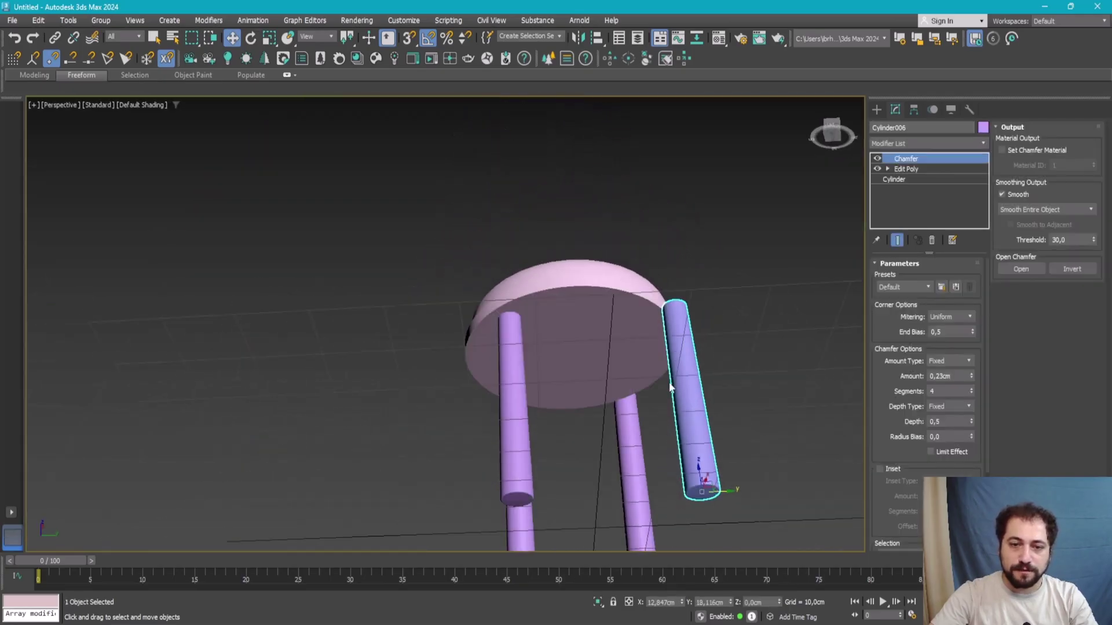
pyautogui.click(725, 423)
pyautogui.click(514, 440)
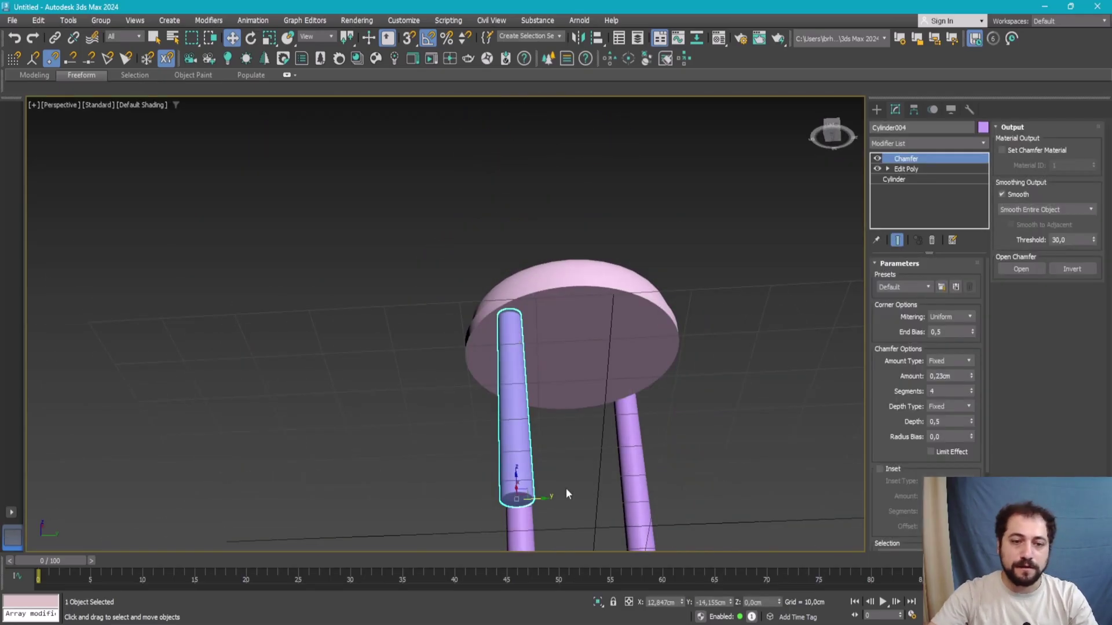
pyautogui.keyDown('shift'); pyautogui.moveTo(537, 498); pyautogui.dragTo(681, 491); pyautogui.keyUp('shift')
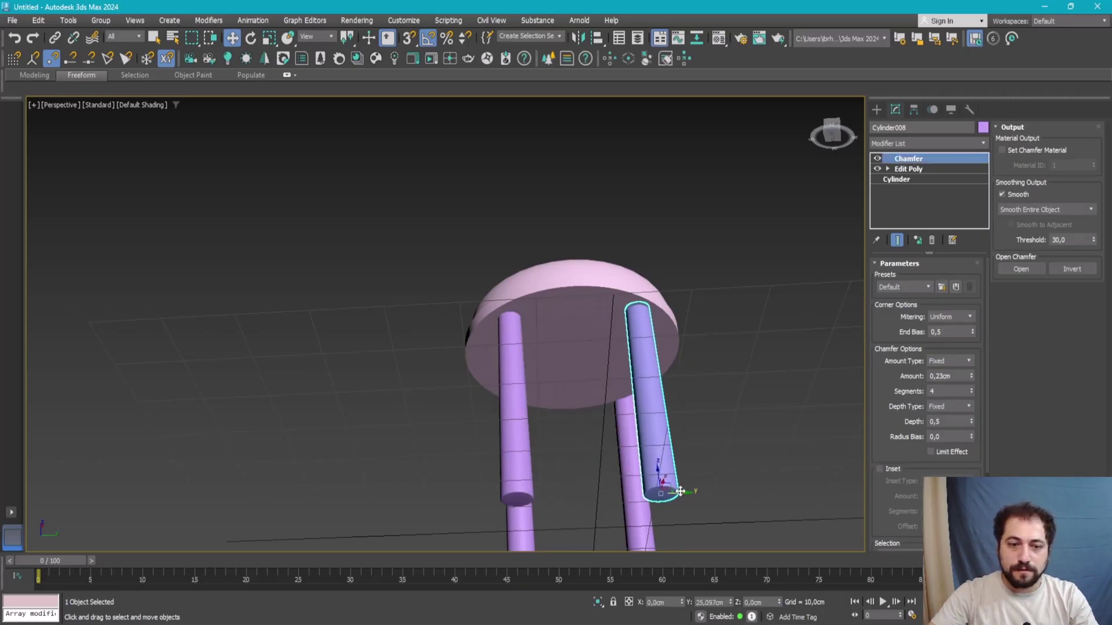
pyautogui.press('Return')
# Step: Select every stool part and rotate the whole stool -90° about Z
pyautogui.moveTo(612, 414)
pyautogui.keyDown('alt'); pyautogui.mouseDown(button='middle')
pyautogui.moveTo(639, 423)
pyautogui.moveTo(594, 484)
pyautogui.moveTo(548, 413)
pyautogui.mouseUp(button='middle'); pyautogui.keyUp('alt')
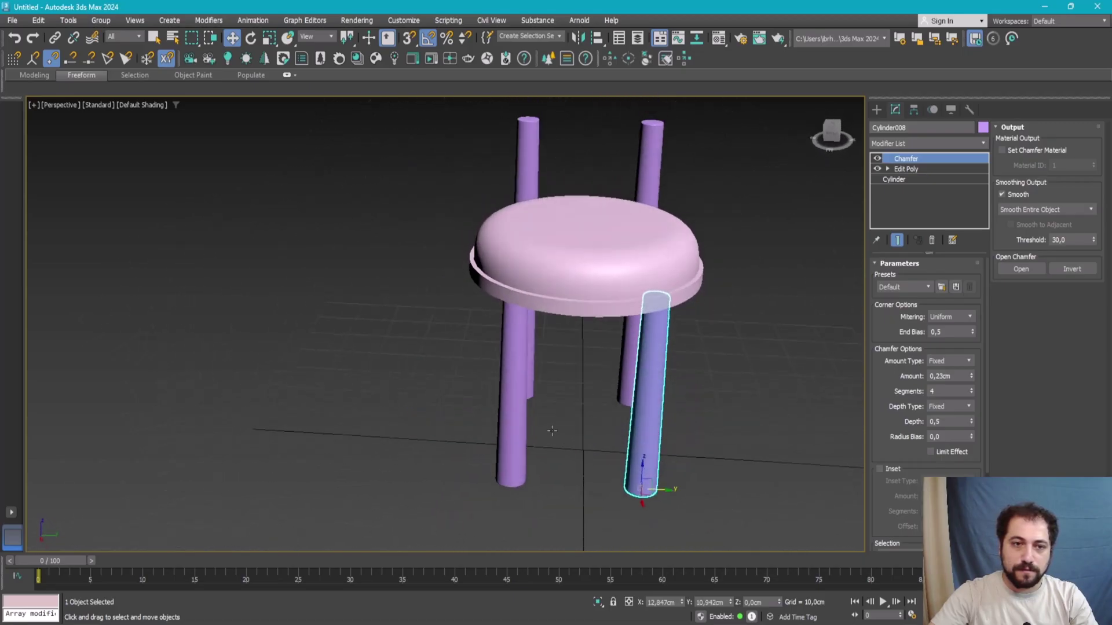
pyautogui.click(829, 133)
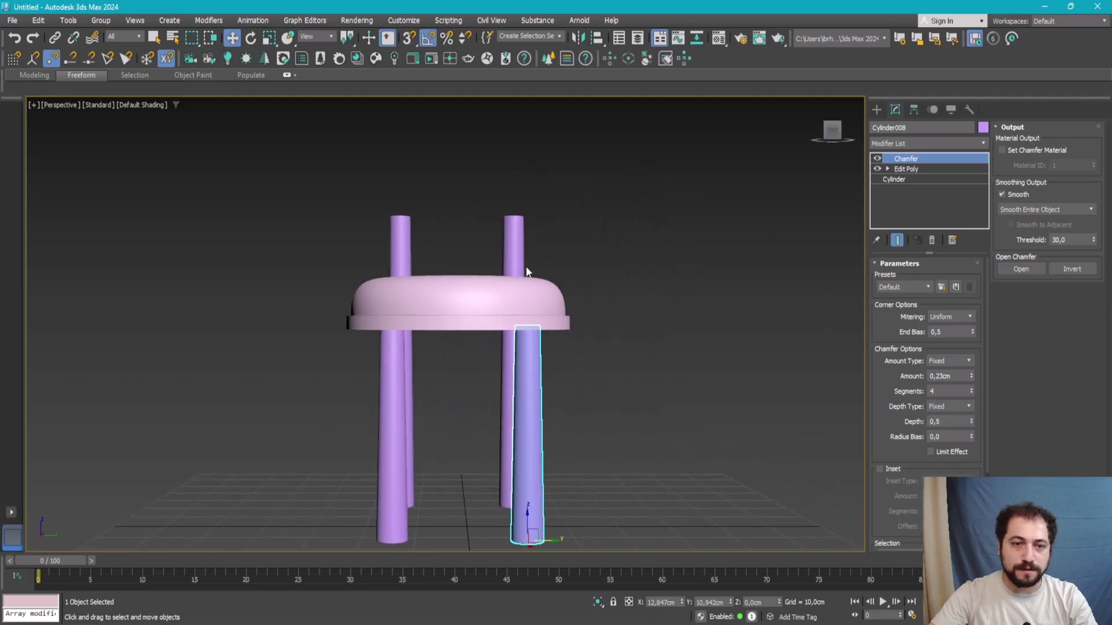
pyautogui.click(586, 226)
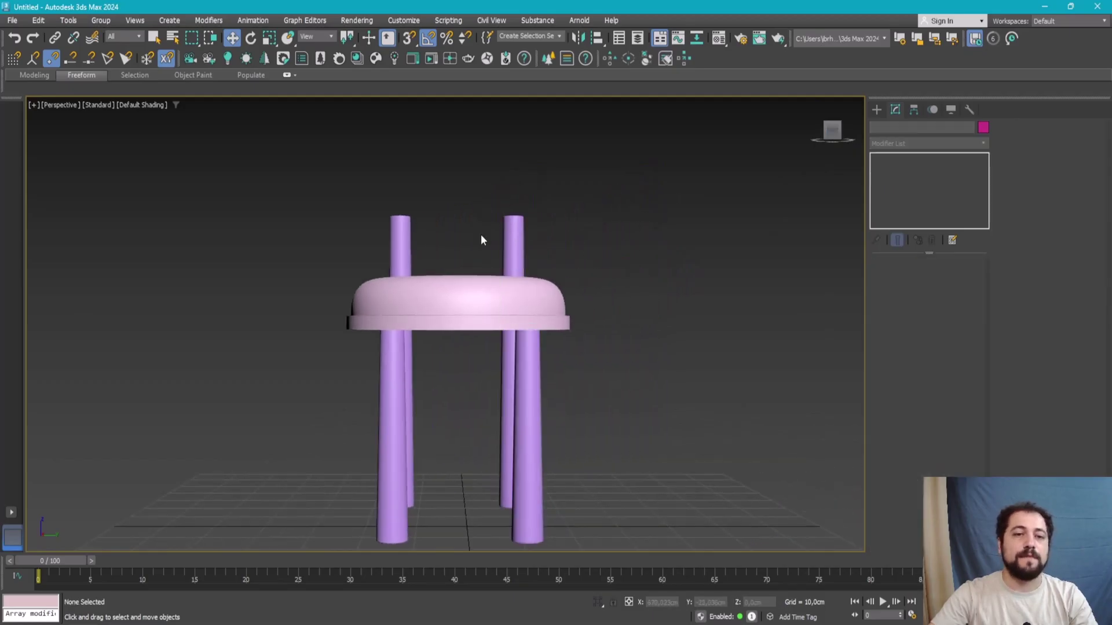
pyautogui.hotkey('ctrl', 'a')
pyautogui.moveTo(637, 255)
pyautogui.keyDown('alt'); pyautogui.mouseDown(button='middle')
pyautogui.moveTo(653, 236)
pyautogui.moveTo(766, 248)
pyautogui.moveTo(820, 290)
pyautogui.mouseUp(button='middle'); pyautogui.keyUp('alt')
pyautogui.scroll(-3, 820, 289)
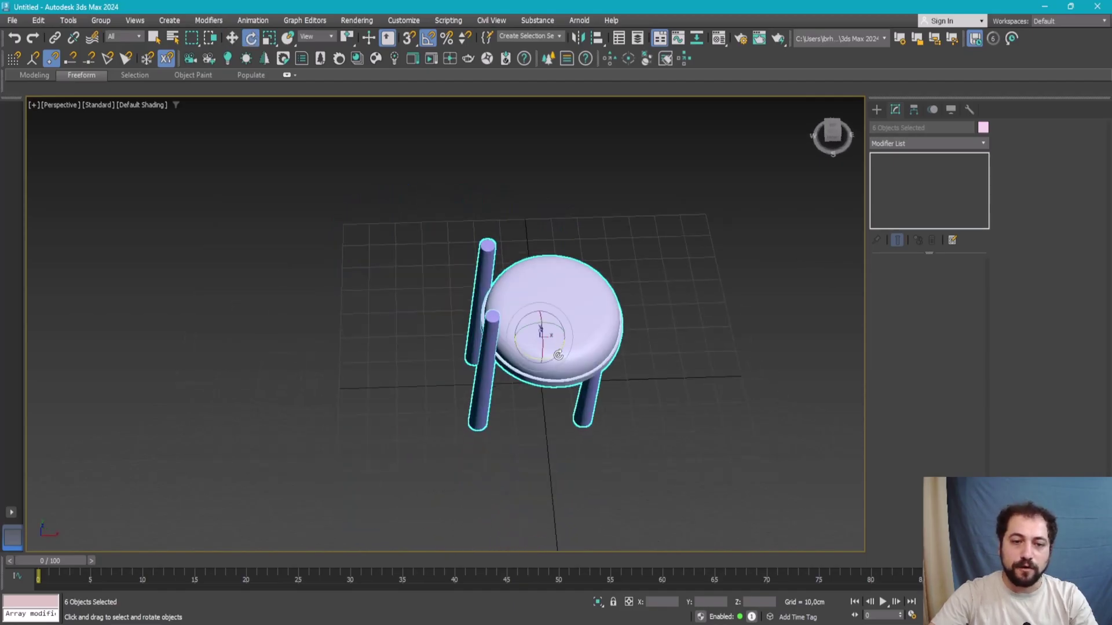
pyautogui.moveTo(559, 355); pyautogui.dragTo(578, 297)
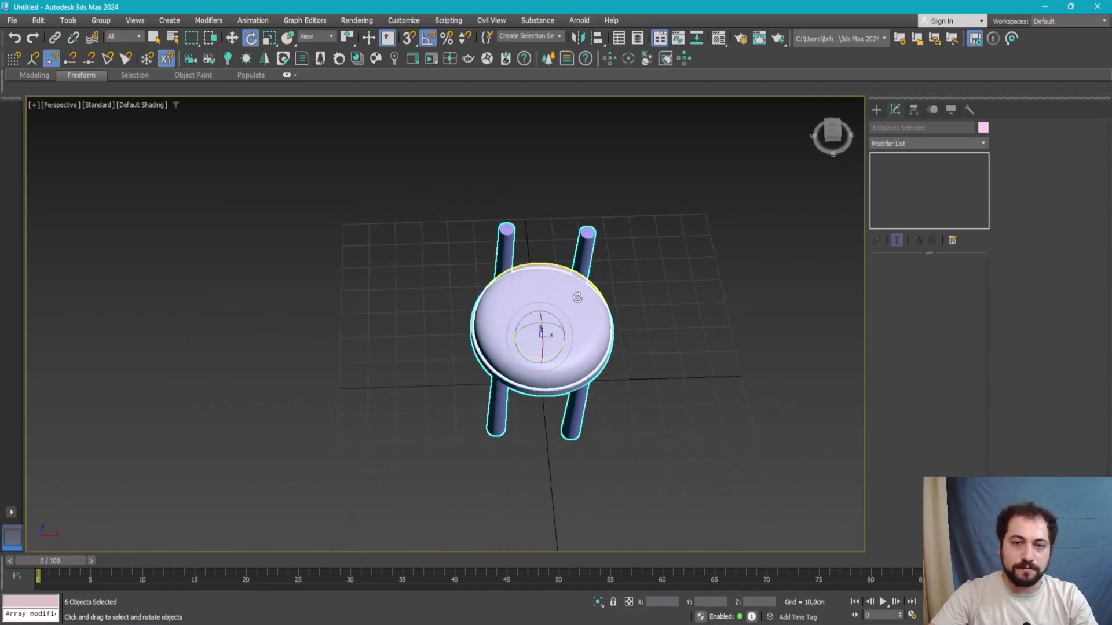
pyautogui.keyDown('alt'); pyautogui.moveTo(577, 297); pyautogui.dragTo(575, 282, button='middle'); pyautogui.keyUp('alt')
pyautogui.moveTo(575, 282); pyautogui.dragTo(502, 377)
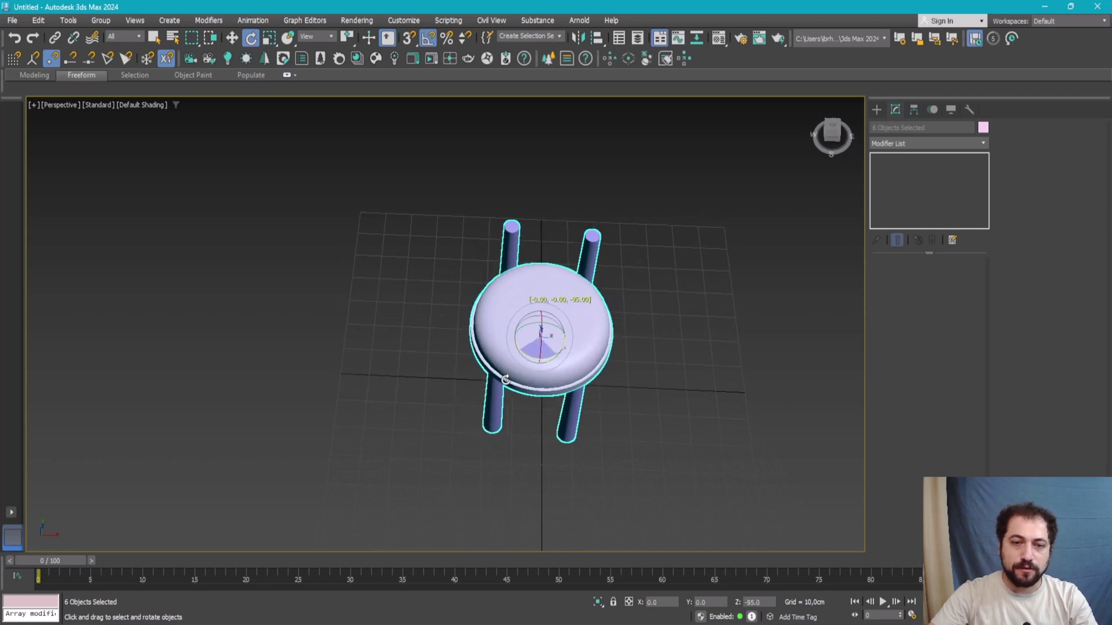
pyautogui.moveTo(507, 382); pyautogui.dragTo(512, 383)
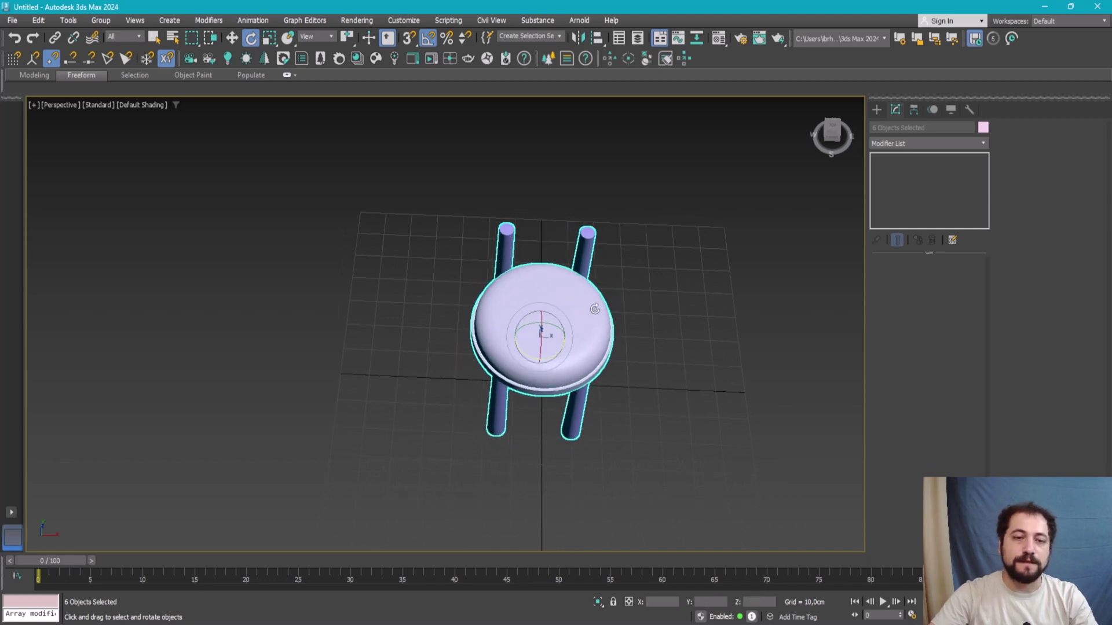
# Step: Switch to Move and undo accidental shifts of the right back leg
pyautogui.press('w')
pyautogui.moveTo(594, 309)
pyautogui.keyDown('alt'); pyautogui.mouseDown(button='middle')
pyautogui.moveTo(607, 424)
pyautogui.moveTo(596, 236)
pyautogui.moveTo(668, 235)
pyautogui.mouseUp(button='middle'); pyautogui.keyUp('alt')
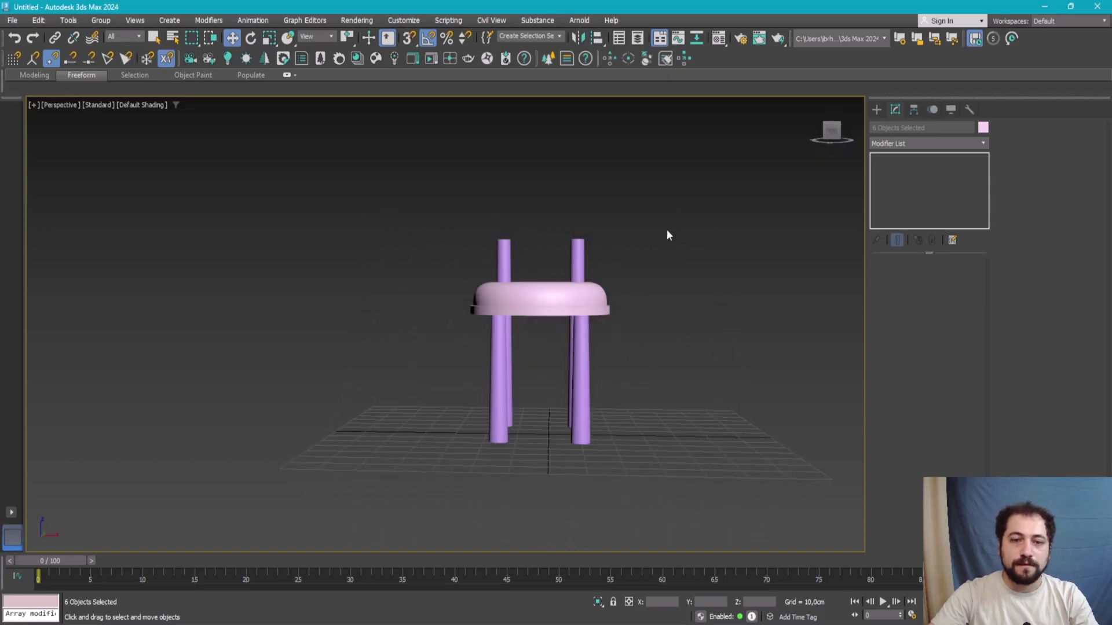
pyautogui.click(574, 396)
pyautogui.hotkey('ctrl', 'z')
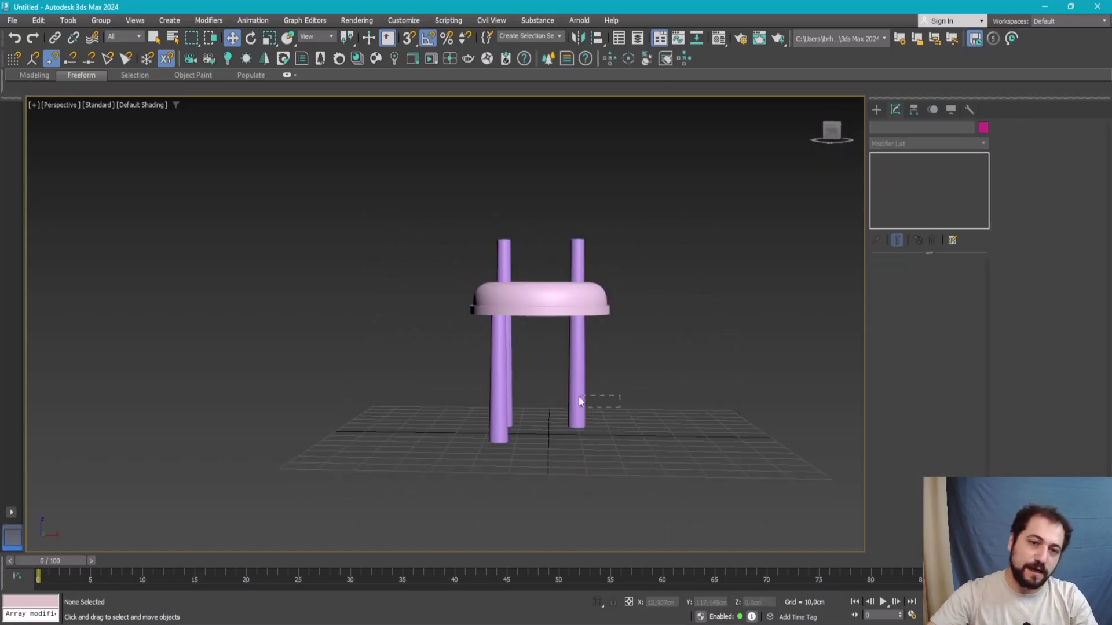
pyautogui.click(578, 393)
pyautogui.hotkey('ctrl', 'z')
pyautogui.moveTo(578, 391)
pyautogui.keyDown('alt'); pyautogui.mouseDown(button='middle')
pyautogui.moveTo(531, 288)
pyautogui.moveTo(443, 171)
pyautogui.moveTo(516, 228)
pyautogui.mouseUp(button='middle'); pyautogui.keyUp('alt')
# Step: Select the remaining tall back leg and front leg together
pyautogui.click(516, 228)
pyautogui.hotkey('alt', 'w')
pyautogui.hotkey('alt', 'w')
pyautogui.press('z')
pyautogui.scroll(-2, 377, 221)
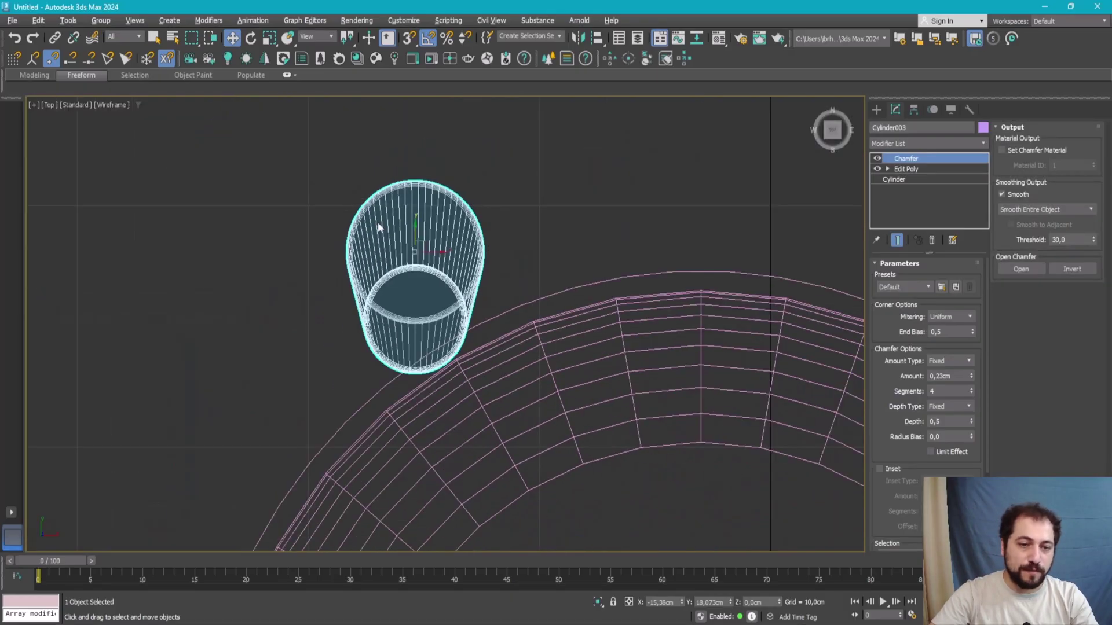
pyautogui.hotkey('alt', 'w')
pyautogui.hotkey('alt', 'w')
pyautogui.moveTo(618, 407)
pyautogui.keyDown('alt'); pyautogui.mouseDown(button='middle')
pyautogui.moveTo(580, 324)
pyautogui.moveTo(496, 364)
pyautogui.mouseUp(button='middle'); pyautogui.keyUp('alt')
pyautogui.scroll(-6, 581, 325)
pyautogui.moveTo(497, 370); pyautogui.dragTo(390, 422)
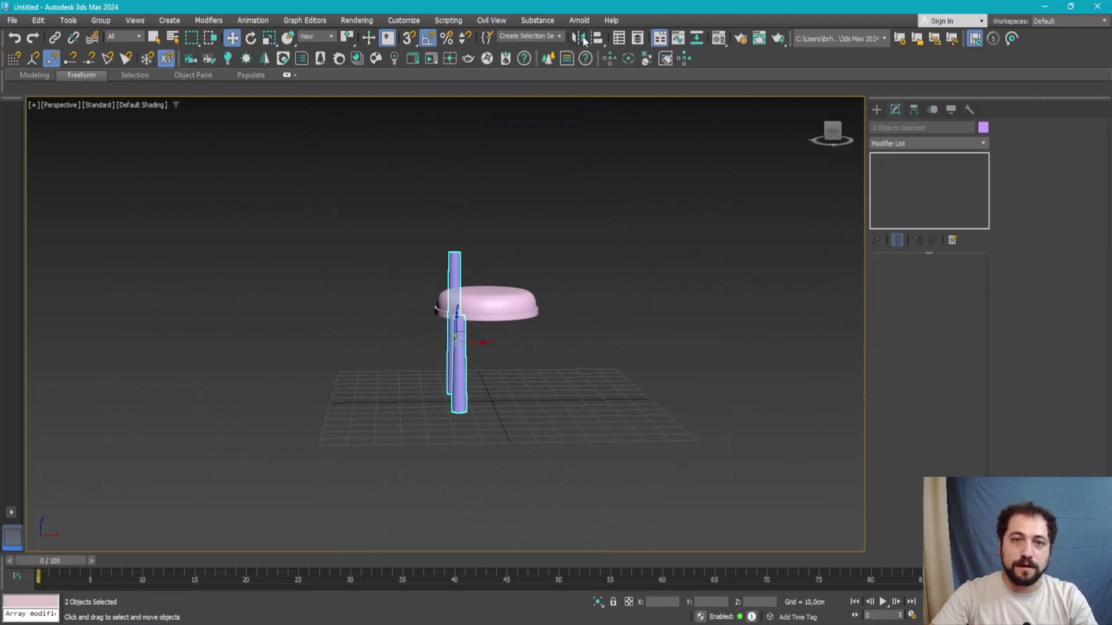
# Step: Mirror-copy the tall and front legs across X and move them to the seat's other side
pyautogui.click(540, 257)
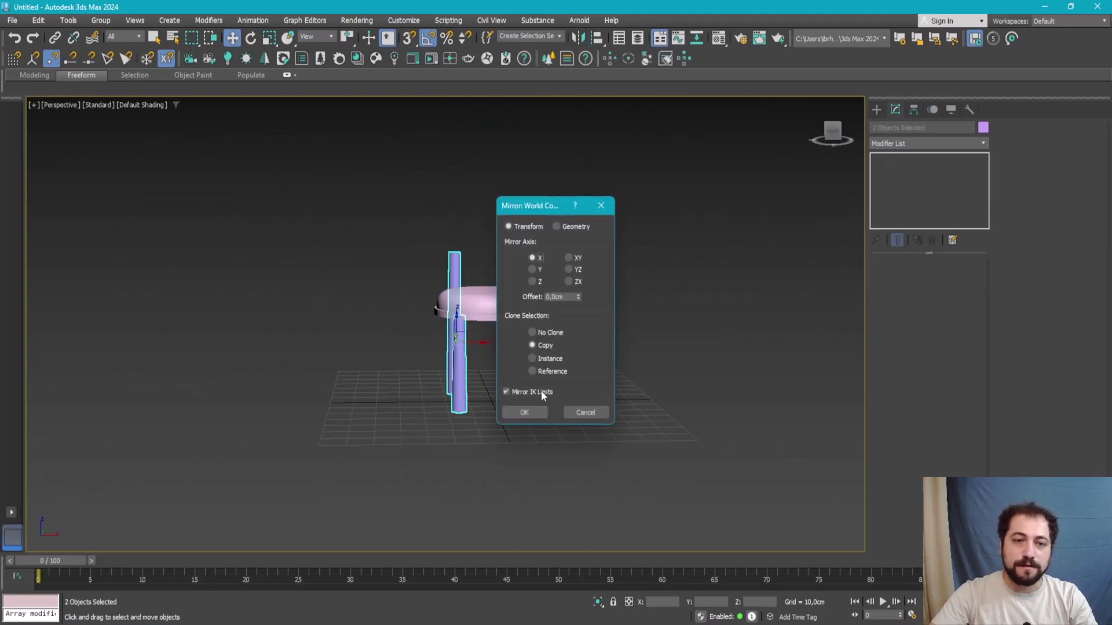
pyautogui.click(524, 412)
pyautogui.scroll(4, 395, 380)
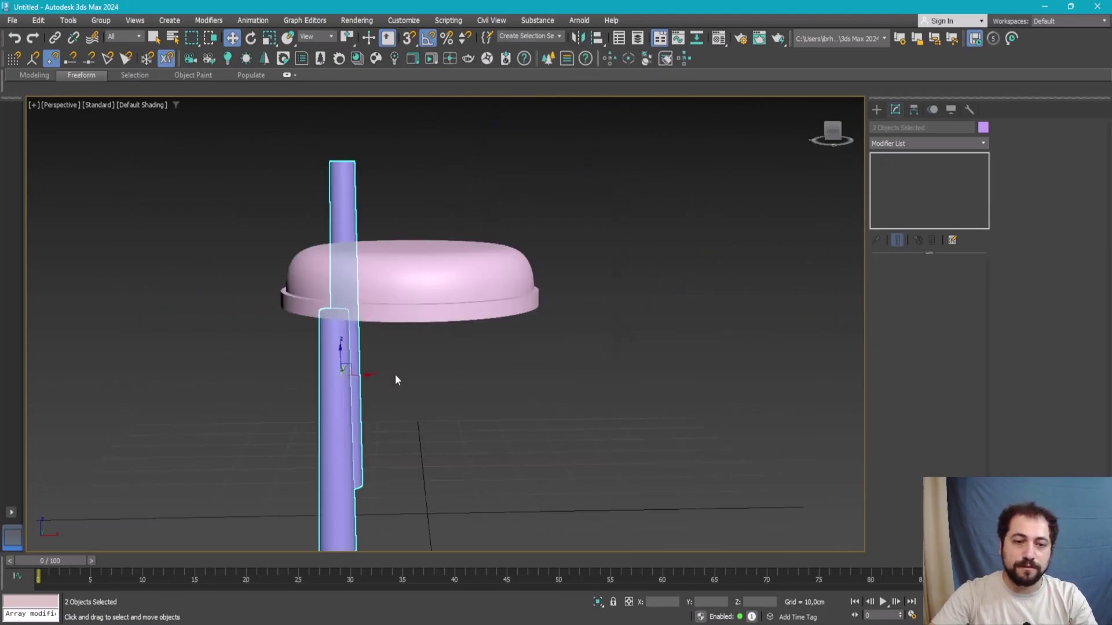
pyautogui.moveTo(363, 376); pyautogui.dragTo(511, 360)
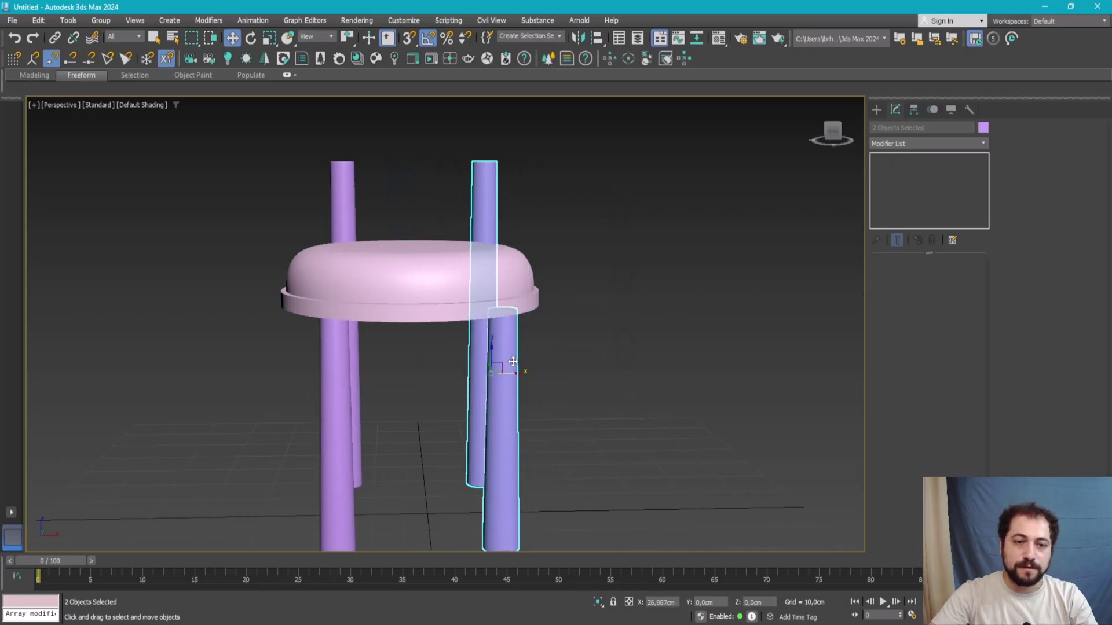
pyautogui.keyDown('alt'); pyautogui.moveTo(511, 360); pyautogui.dragTo(514, 450, button='middle'); pyautogui.keyUp('alt')
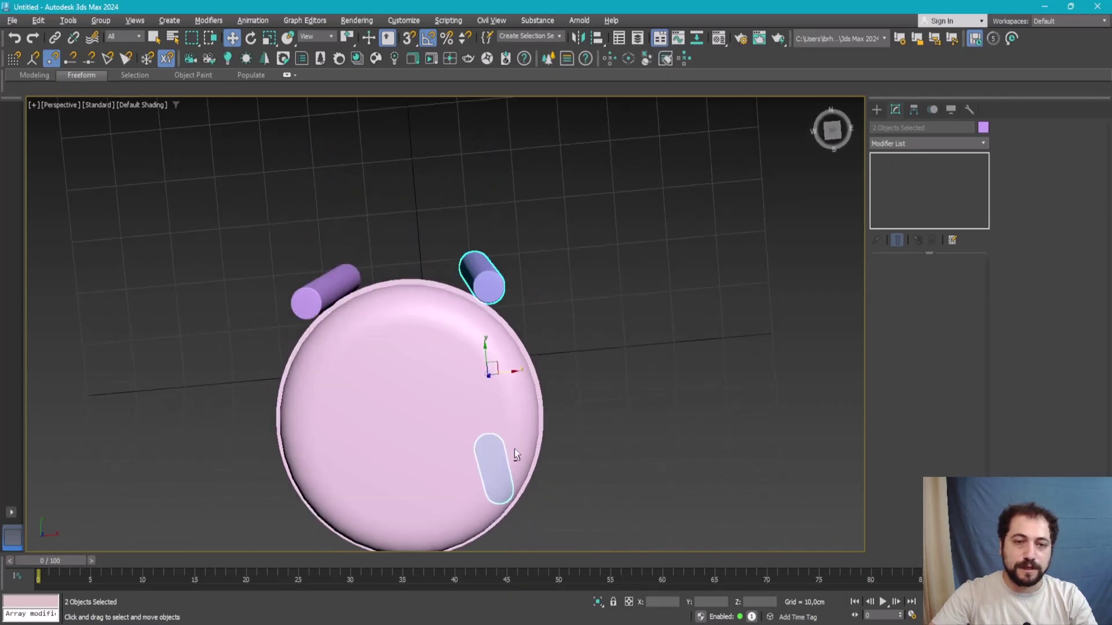
pyautogui.scroll(3, 485, 303)
pyautogui.scroll(2, 486, 303)
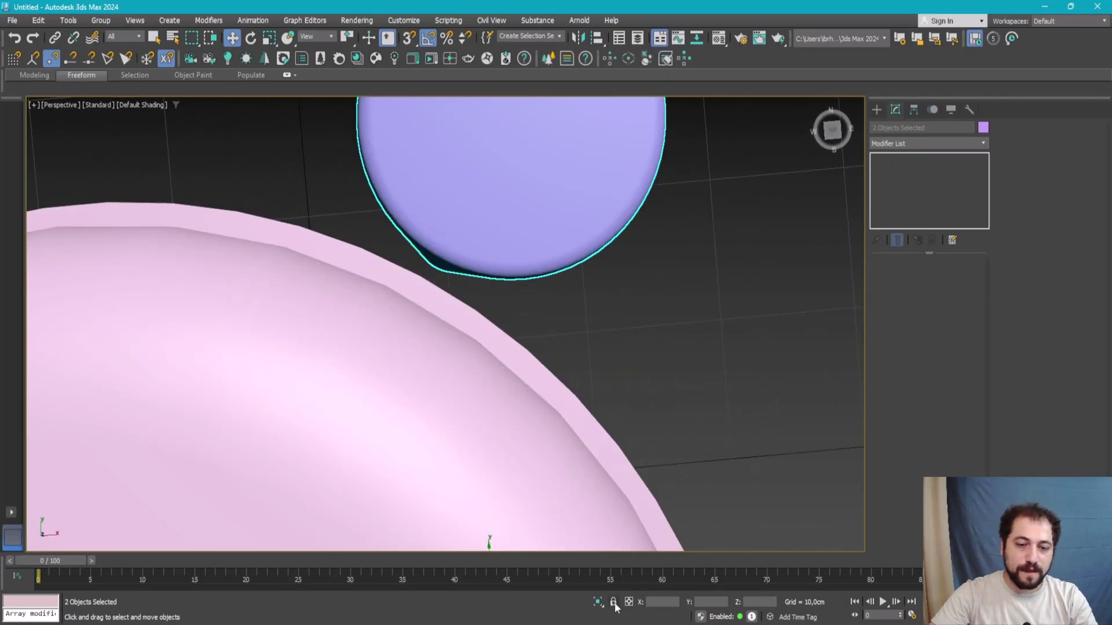
pyautogui.moveTo(682, 602); pyautogui.dragTo(679, 617)
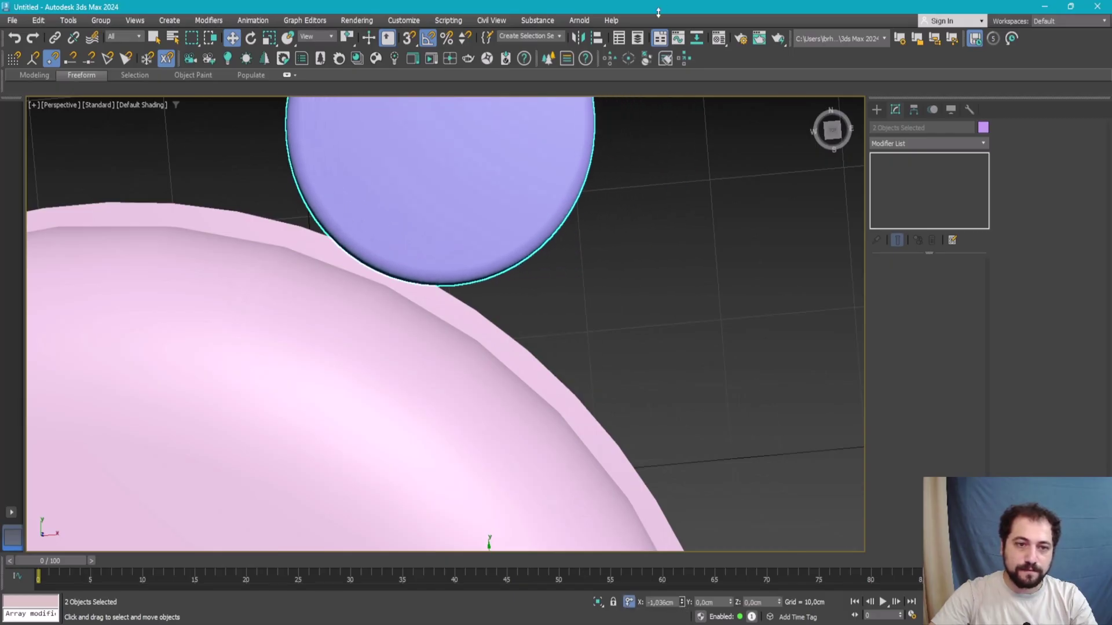
# Step: Check the four legs in the top, front and perspective views, then deselect and review
pyautogui.moveTo(392, 248)
pyautogui.keyDown('alt'); pyautogui.mouseDown(button='middle')
pyautogui.moveTo(509, 179)
pyautogui.moveTo(608, 141)
pyautogui.moveTo(604, 169)
pyautogui.mouseUp(button='middle'); pyautogui.keyUp('alt')
pyautogui.scroll(-3, 604, 170)
pyautogui.scroll(-5, 569, 173)
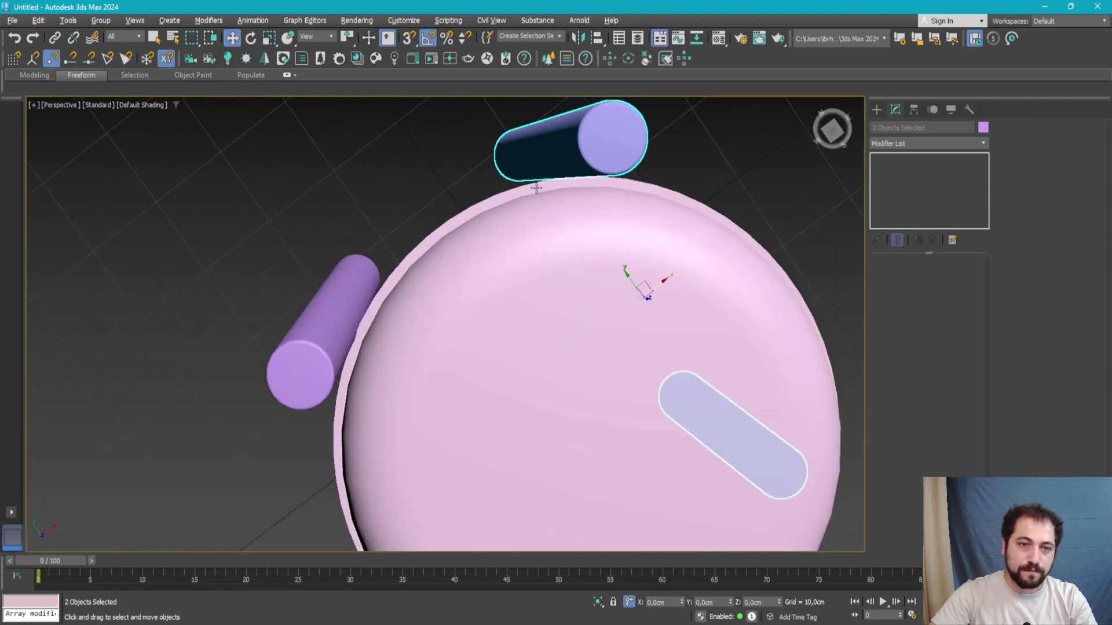
pyautogui.hotkey('alt', 'w')
pyautogui.hotkey('alt', 'w')
pyautogui.scroll(3, 348, 162)
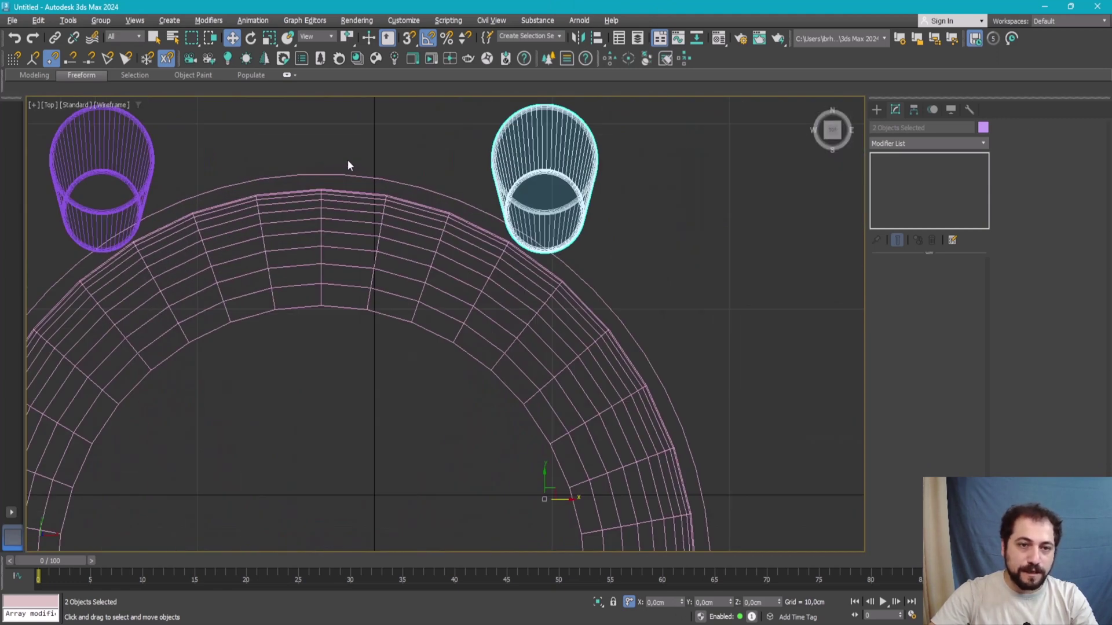
pyautogui.hotkey('alt', 'w')
pyautogui.hotkey('alt', 'w')
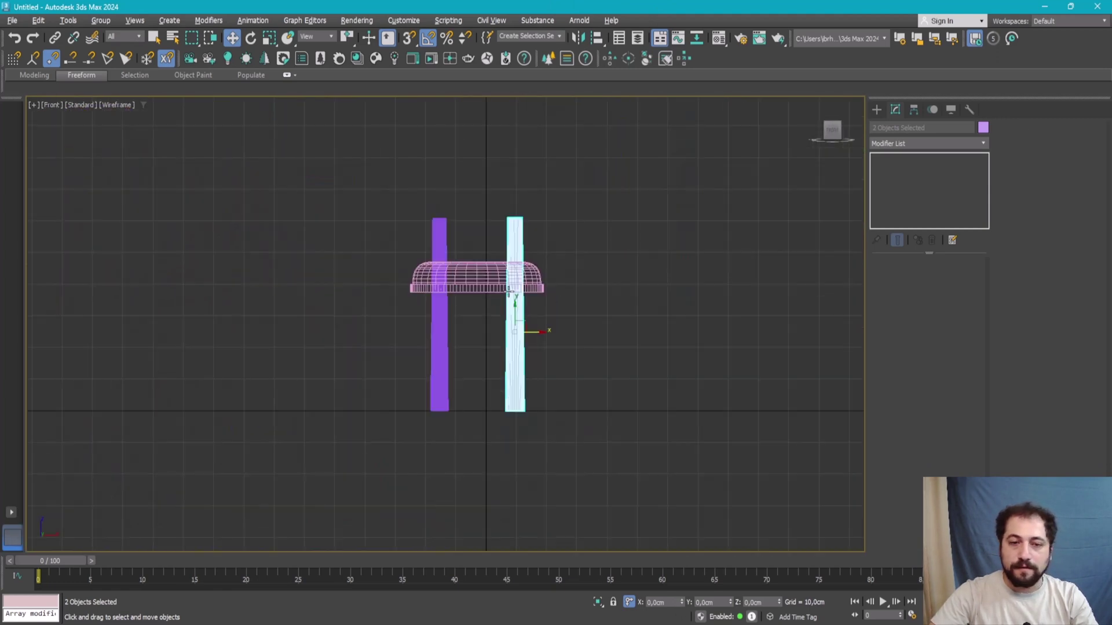
pyautogui.hotkey('alt', 'w')
pyautogui.hotkey('alt', 'w')
pyautogui.scroll(-4, 660, 436)
pyautogui.keyDown('alt'); pyautogui.moveTo(523, 397); pyautogui.dragTo(558, 322, button='middle'); pyautogui.keyUp('alt')
pyautogui.click(618, 265)
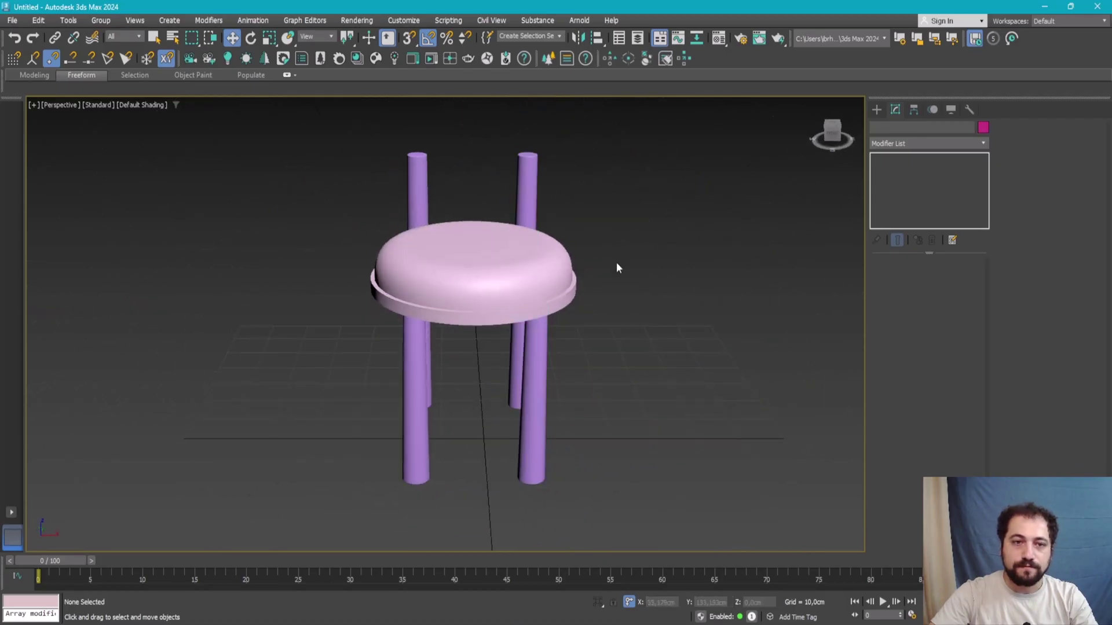
pyautogui.keyDown('alt'); pyautogui.moveTo(618, 265); pyautogui.dragTo(554, 242, button='middle'); pyautogui.keyUp('alt')
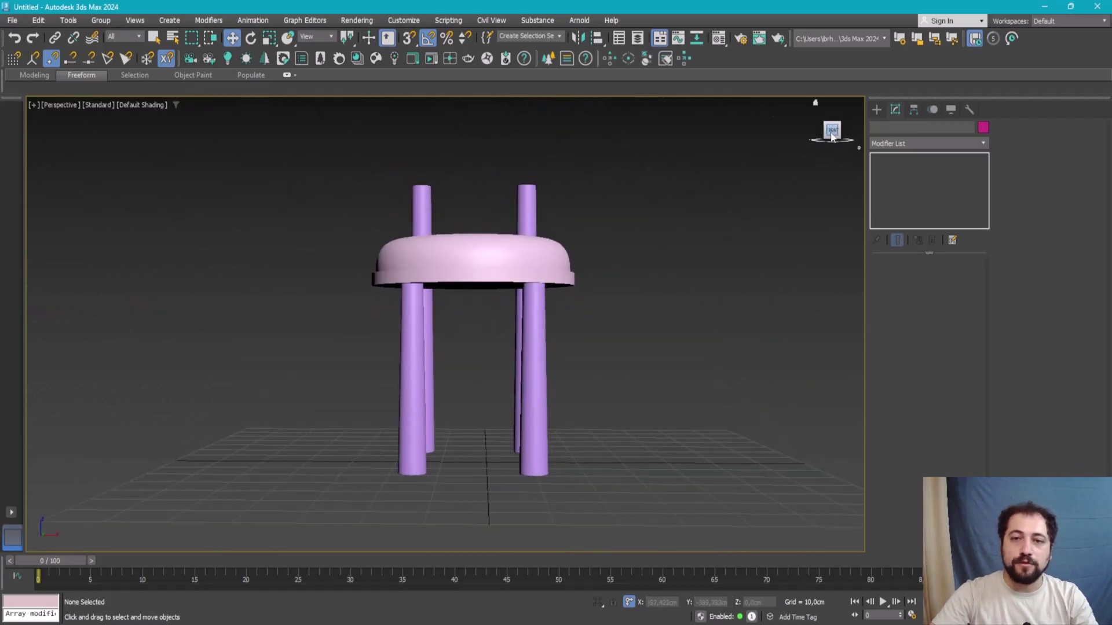
pyautogui.moveTo(700, 223)
pyautogui.keyDown('alt'); pyautogui.mouseDown(button='middle')
pyautogui.moveTo(530, 209)
pyautogui.moveTo(542, 284)
pyautogui.mouseUp(button='middle'); pyautogui.keyUp('alt')
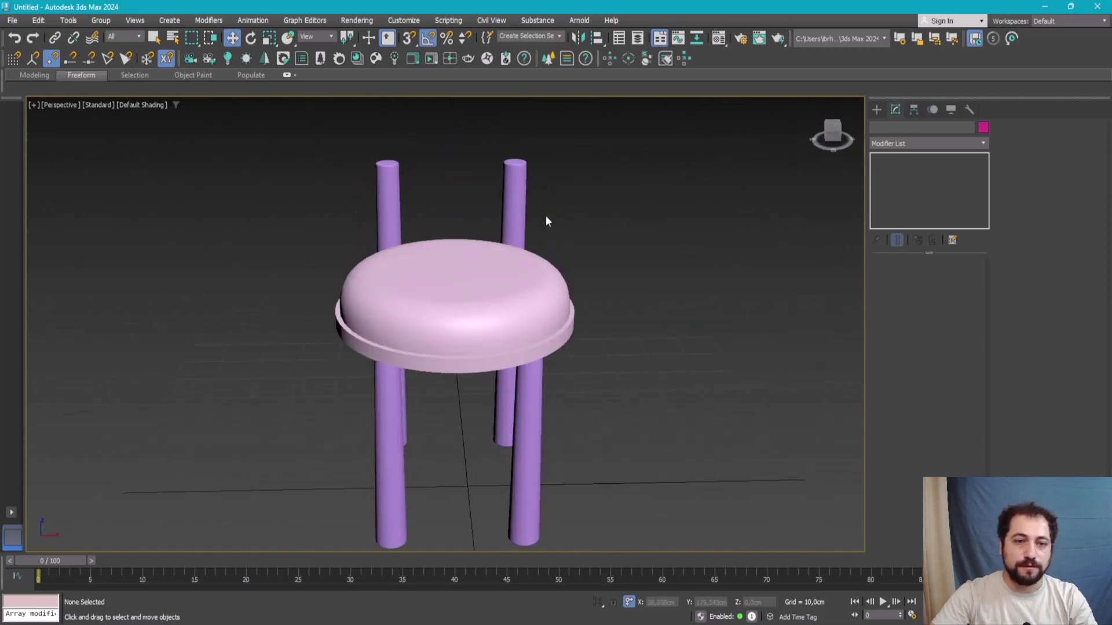
pyautogui.keyDown('alt'); pyautogui.moveTo(547, 221); pyautogui.dragTo(653, 192, button='middle'); pyautogui.keyUp('alt')
# Step: Draw a Standard Primitives torus beside the stool, after checking the reference photo
pyautogui.hotkey('alt', 'Tab')
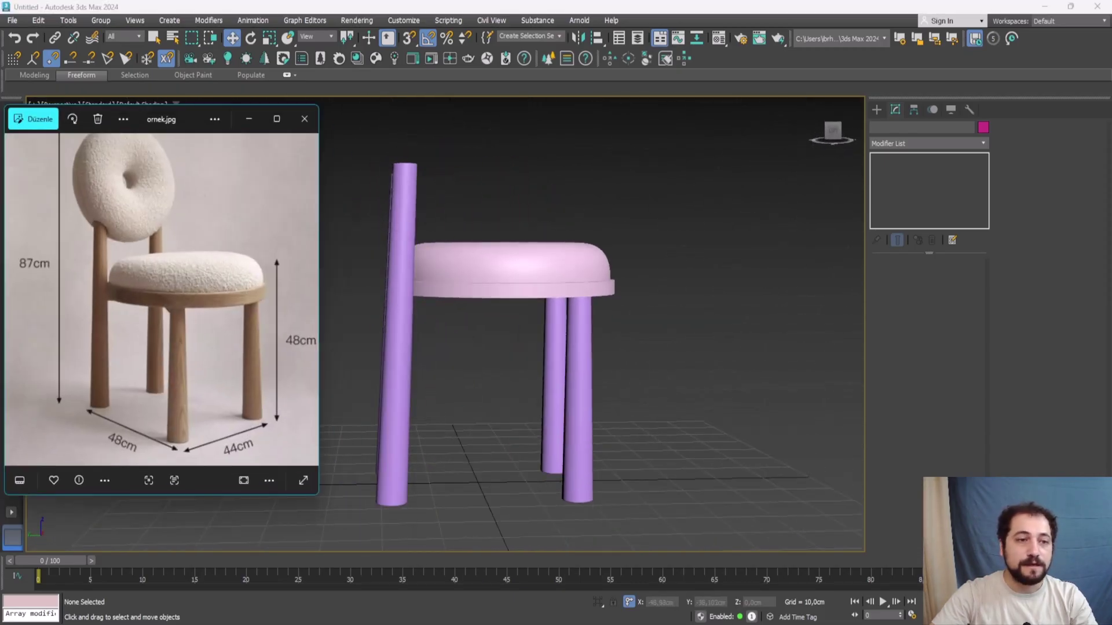
pyautogui.moveTo(655, 321)
pyautogui.keyDown('alt'); pyautogui.mouseDown(button='middle')
pyautogui.moveTo(576, 286)
pyautogui.moveTo(521, 232)
pyautogui.mouseUp(button='middle'); pyautogui.keyUp('alt')
pyautogui.scroll(3, 501, 194)
pyautogui.scroll(2, 501, 193)
pyautogui.click(876, 110)
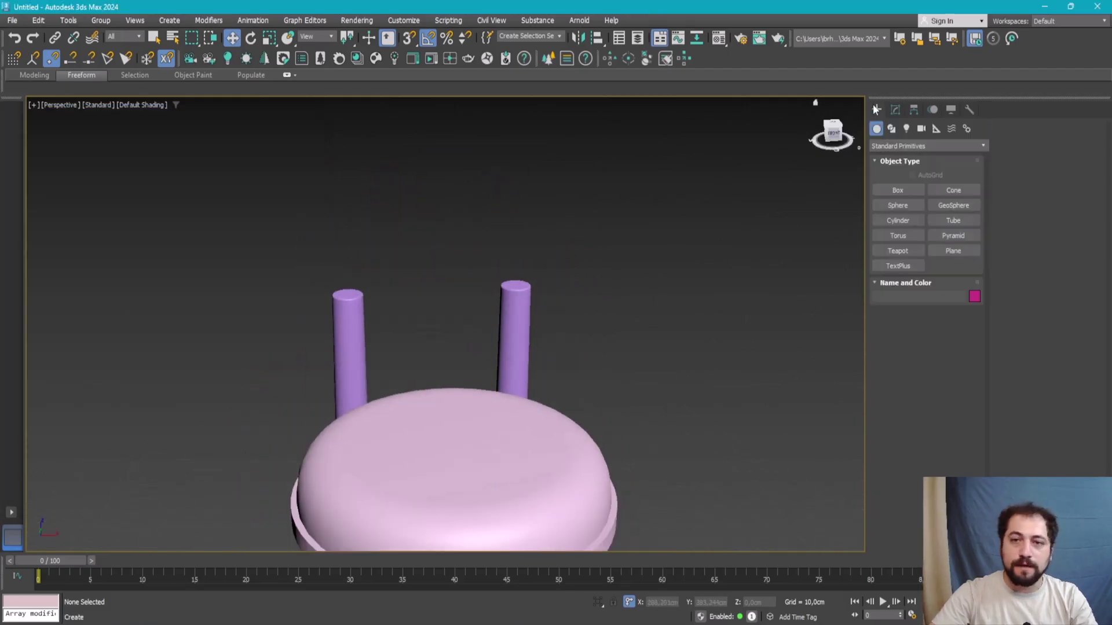
pyautogui.click(905, 224)
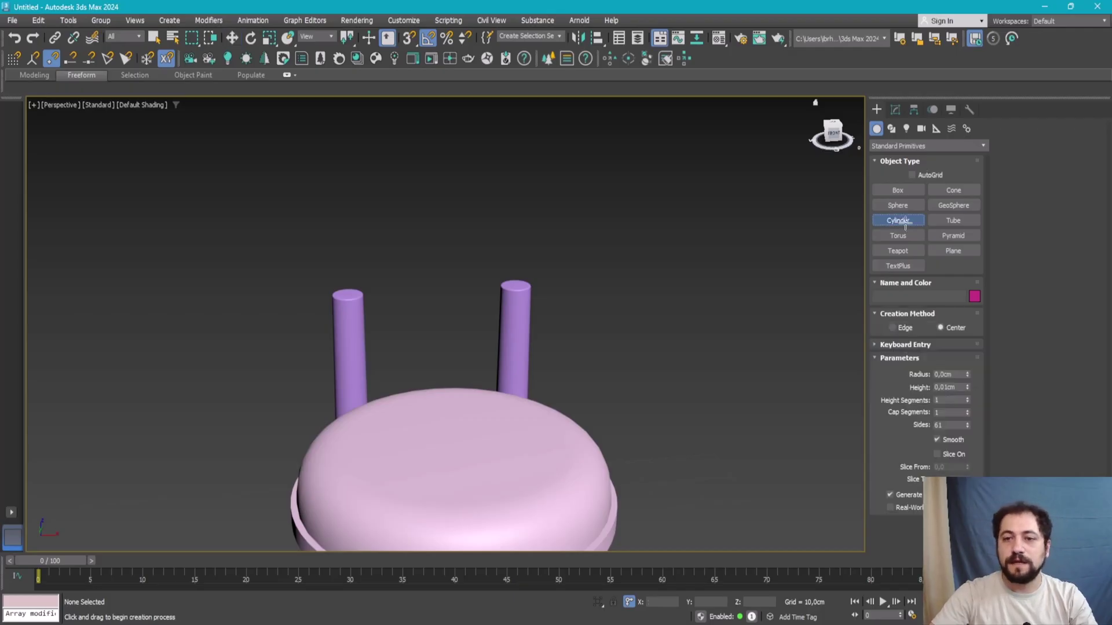
pyautogui.click(915, 236)
pyautogui.scroll(-3, 675, 340)
pyautogui.moveTo(674, 398); pyautogui.dragTo(677, 416)
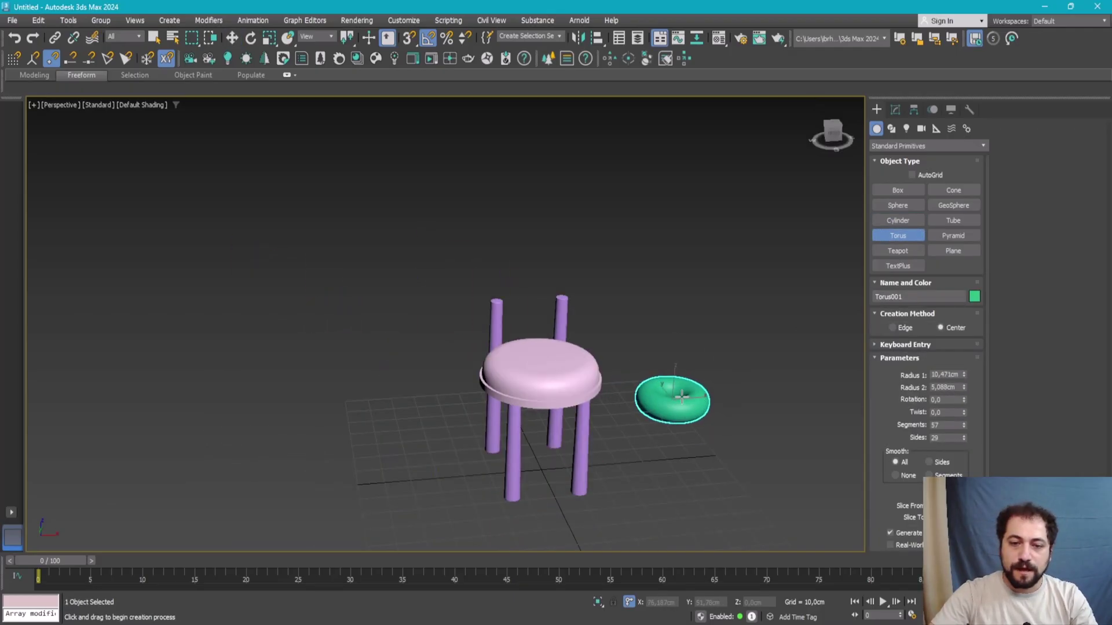
pyautogui.click(682, 396)
# Step: Move the torus to the stool centre, stand it upright at 95°, and lift it above the seat
pyautogui.press('w')
pyautogui.keyDown('alt'); pyautogui.moveTo(659, 322); pyautogui.dragTo(645, 325, button='middle'); pyautogui.keyUp('alt')
pyautogui.scroll(-3, 645, 326)
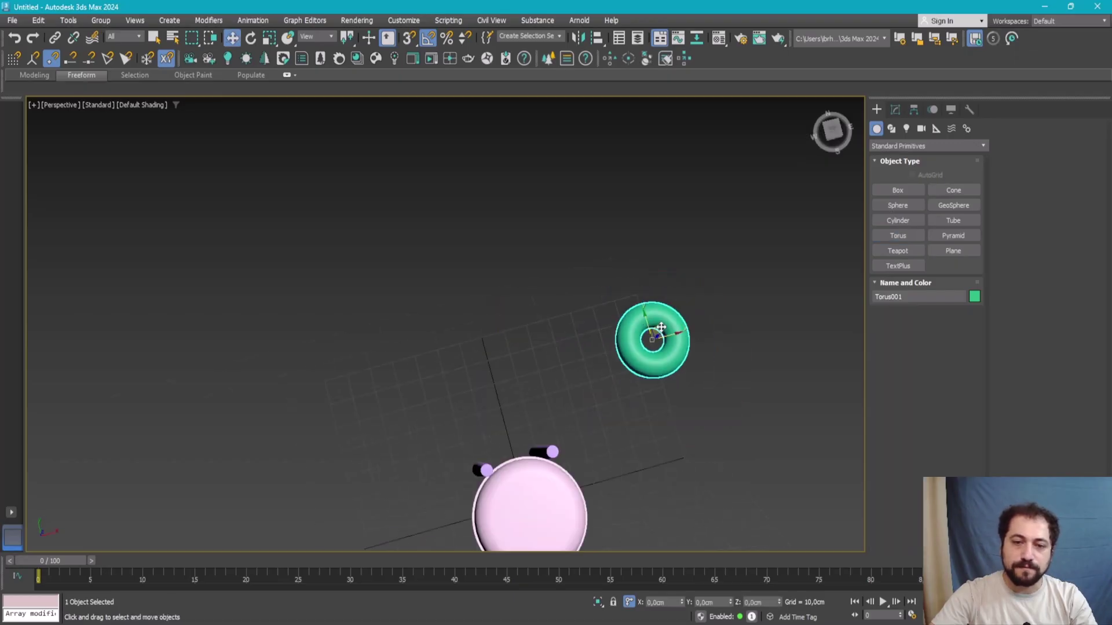
pyautogui.moveTo(660, 327); pyautogui.dragTo(528, 431)
pyautogui.keyDown('alt'); pyautogui.moveTo(529, 432); pyautogui.dragTo(538, 410, button='middle'); pyautogui.keyUp('alt')
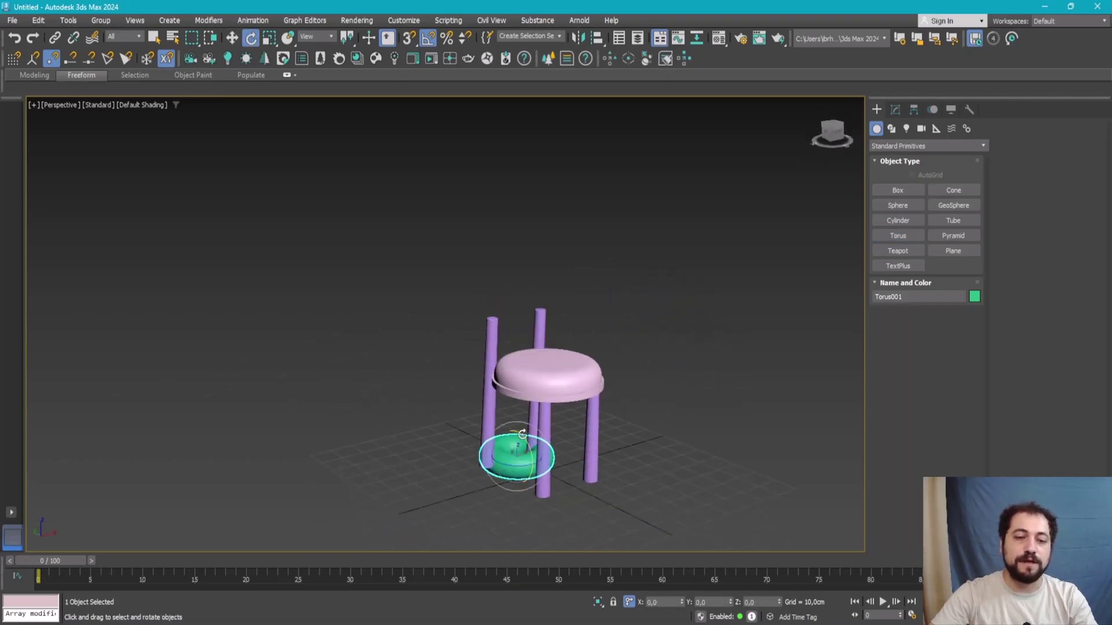
pyautogui.moveTo(523, 434); pyautogui.dragTo(536, 497)
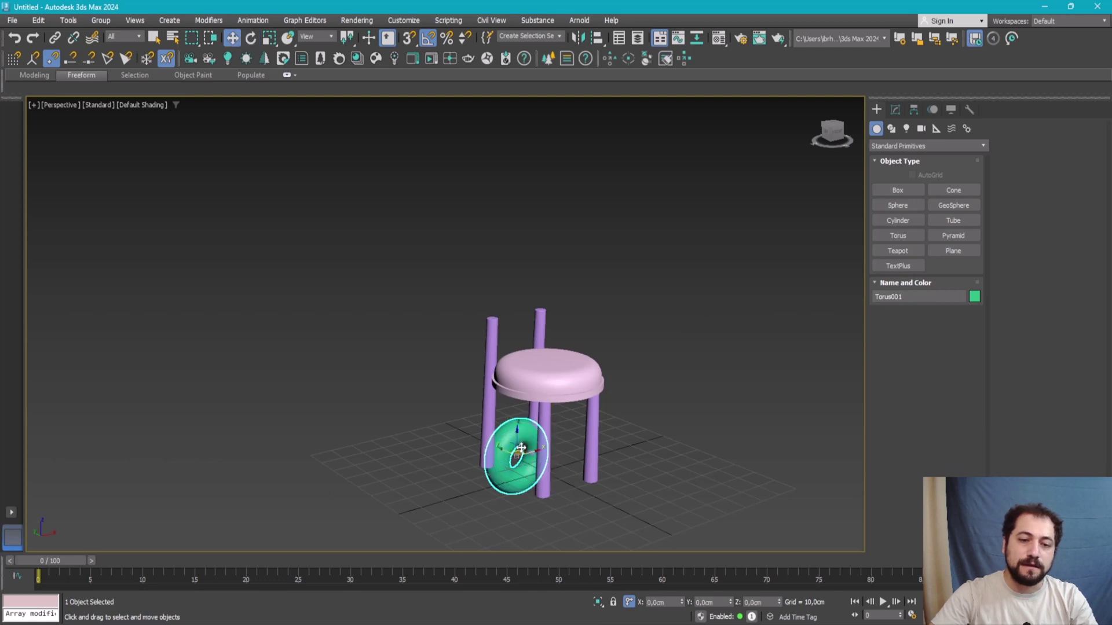
pyautogui.moveTo(521, 440); pyautogui.dragTo(511, 270)
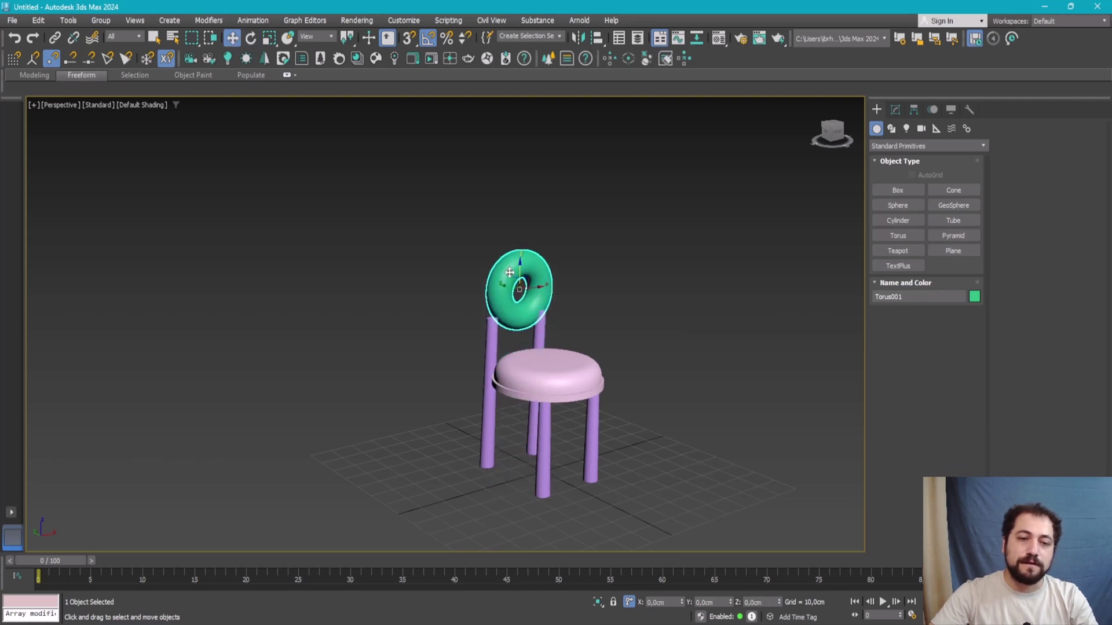
pyautogui.keyDown('alt'); pyautogui.moveTo(509, 272); pyautogui.dragTo(479, 274, button='middle'); pyautogui.keyUp('alt')
pyautogui.scroll(5, 479, 273)
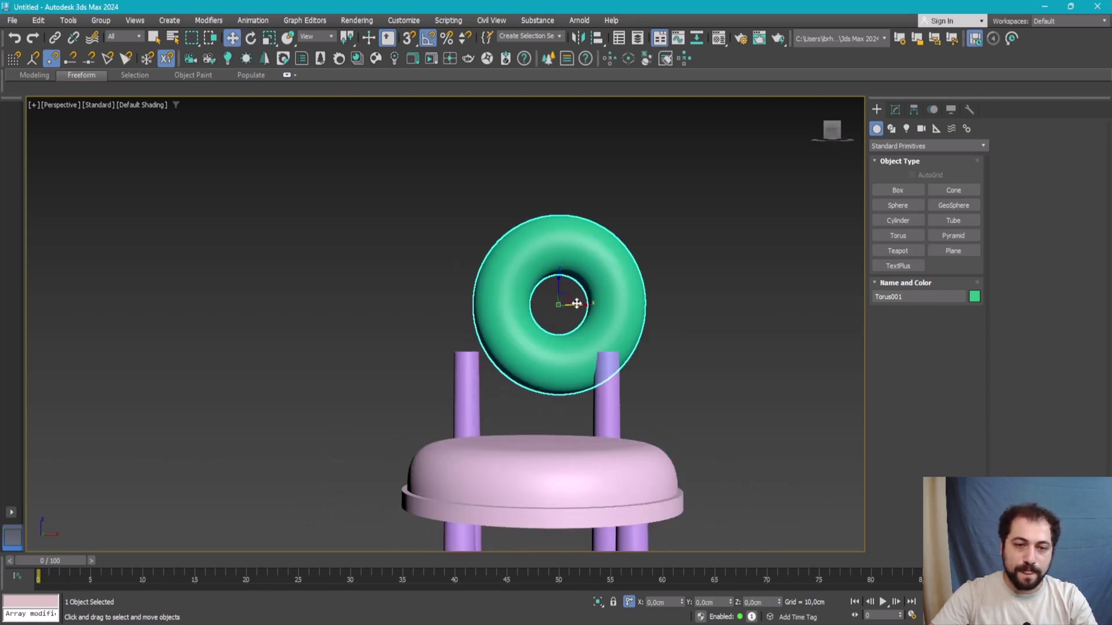
# Step: Centre the torus sideways between the back legs in the front view, matching the photo
pyautogui.hotkey('alt', 'w')
pyautogui.hotkey('alt', 'w')
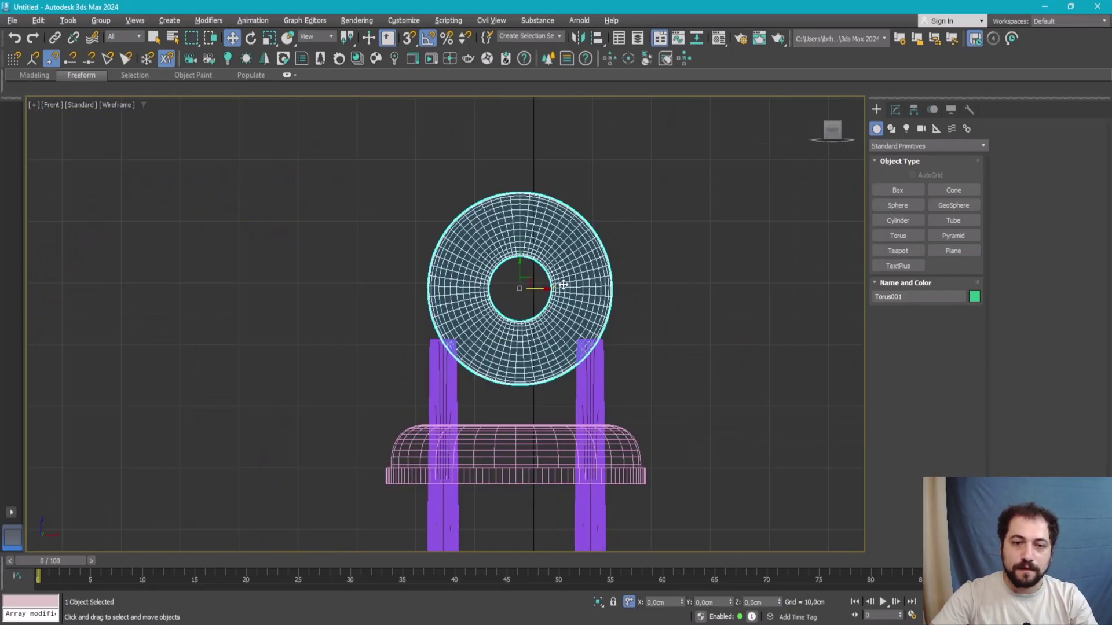
pyautogui.hotkey('alt', 'w')
pyautogui.hotkey('alt', 'w')
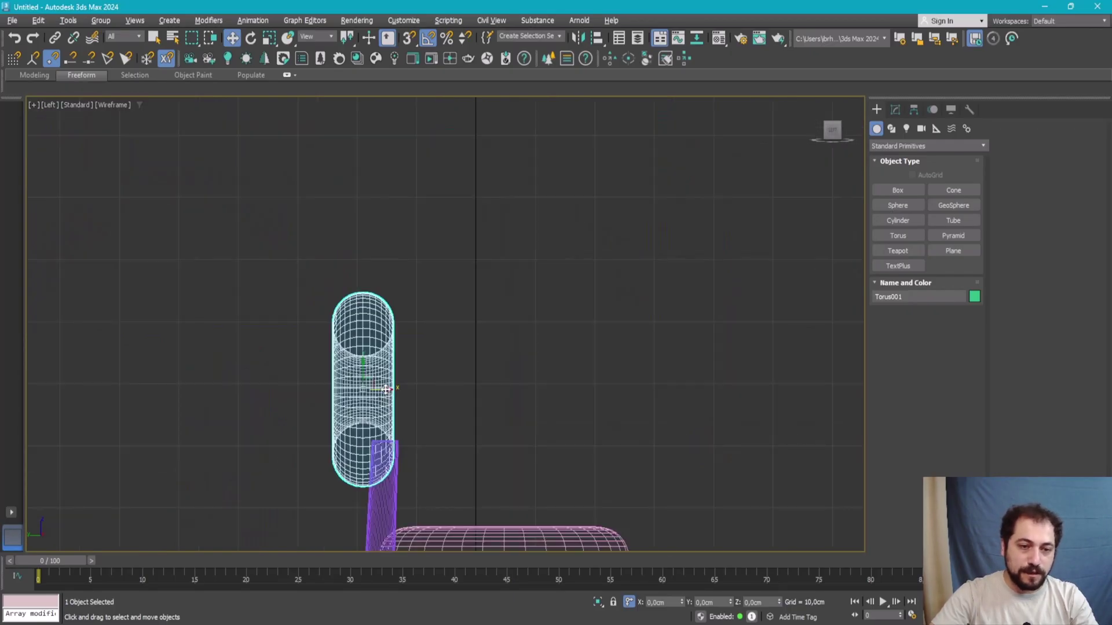
pyautogui.moveTo(385, 389)
pyautogui.mouseDown()
pyautogui.moveTo(445, 389)
pyautogui.moveTo(408, 389)
pyautogui.mouseUp()
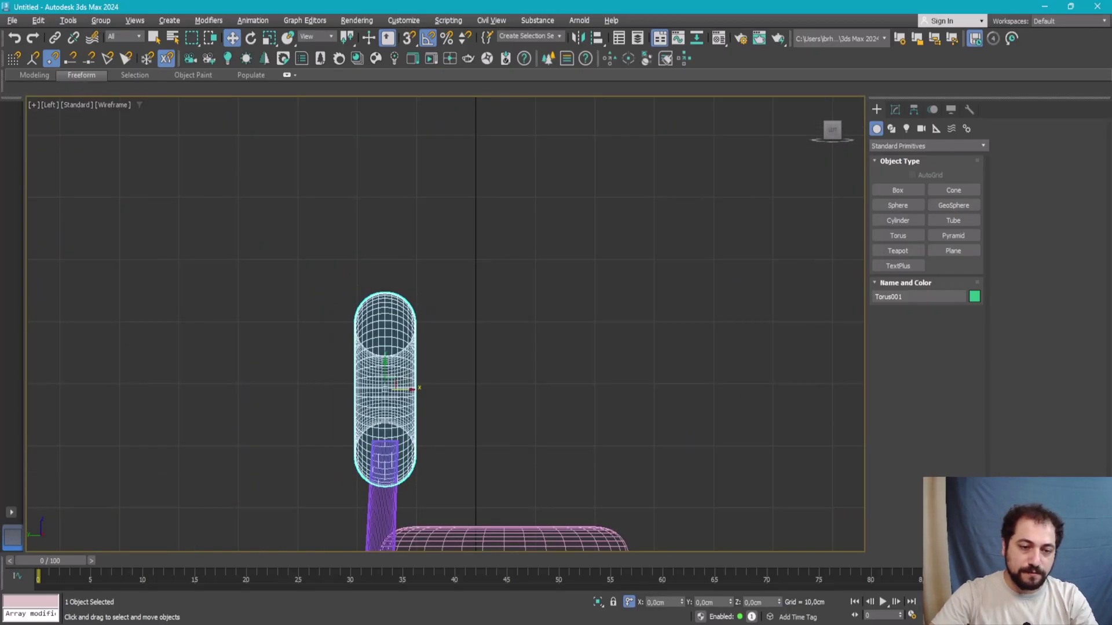
pyautogui.hotkey('alt', 'Tab')
pyautogui.hotkey('alt', 'Tab')
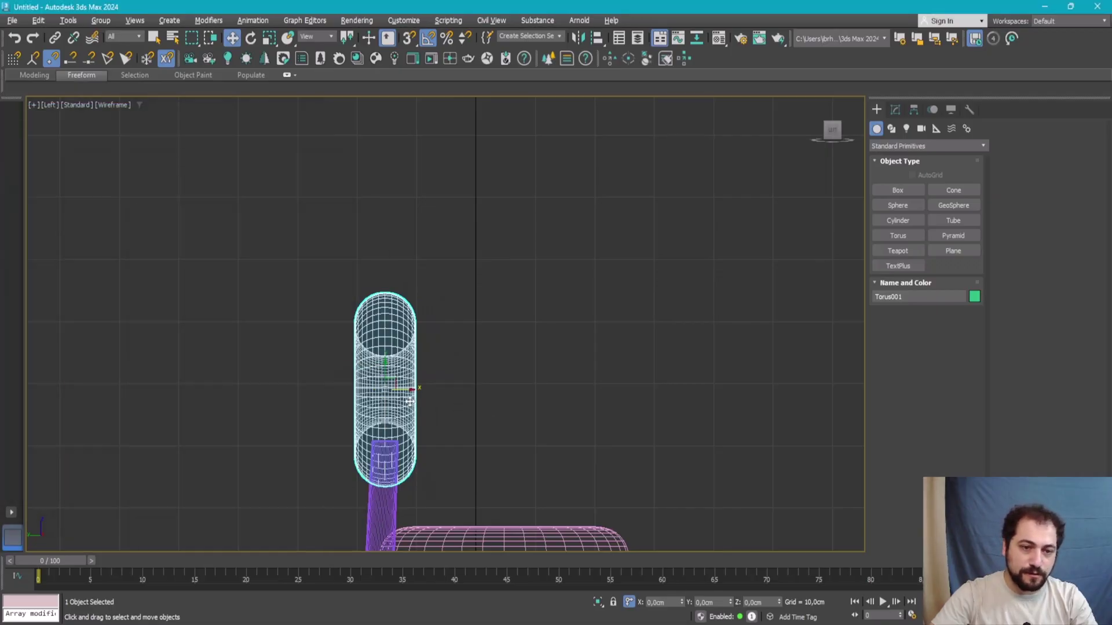
pyautogui.moveTo(402, 394); pyautogui.dragTo(403, 387)
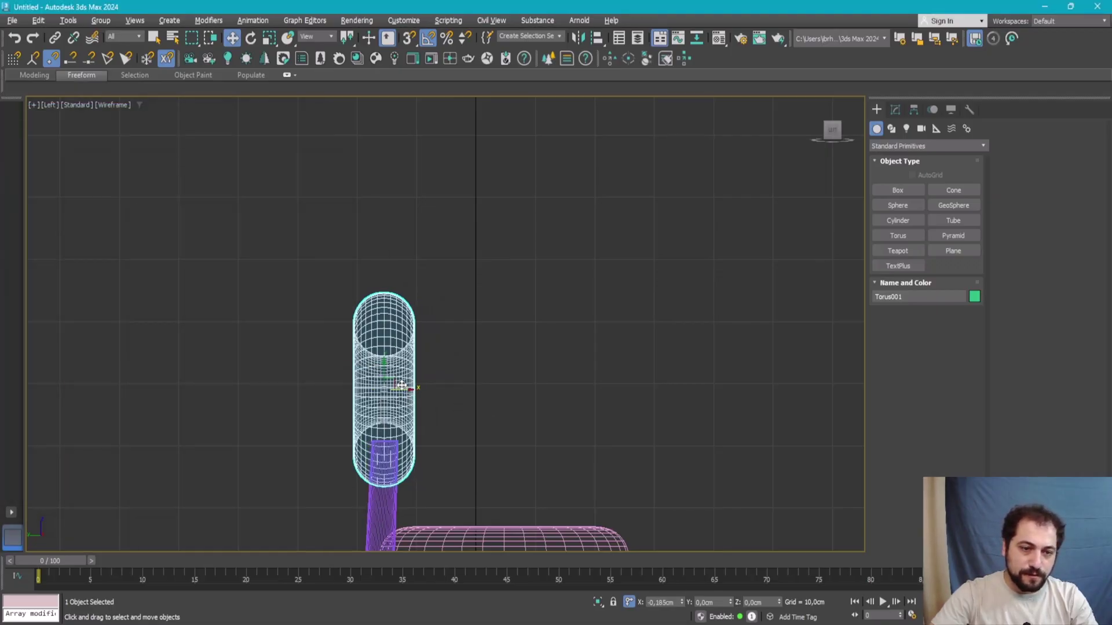
pyautogui.hotkey('alt', 'w')
pyautogui.hotkey('alt', 'w')
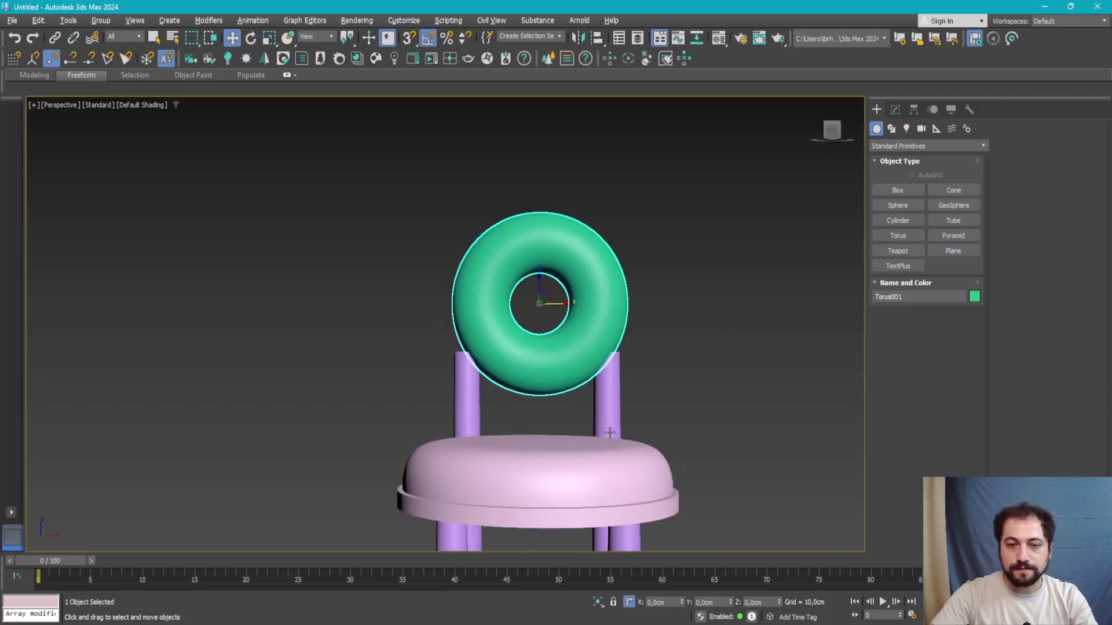
pyautogui.scroll(3, 524, 310)
pyautogui.click(895, 110)
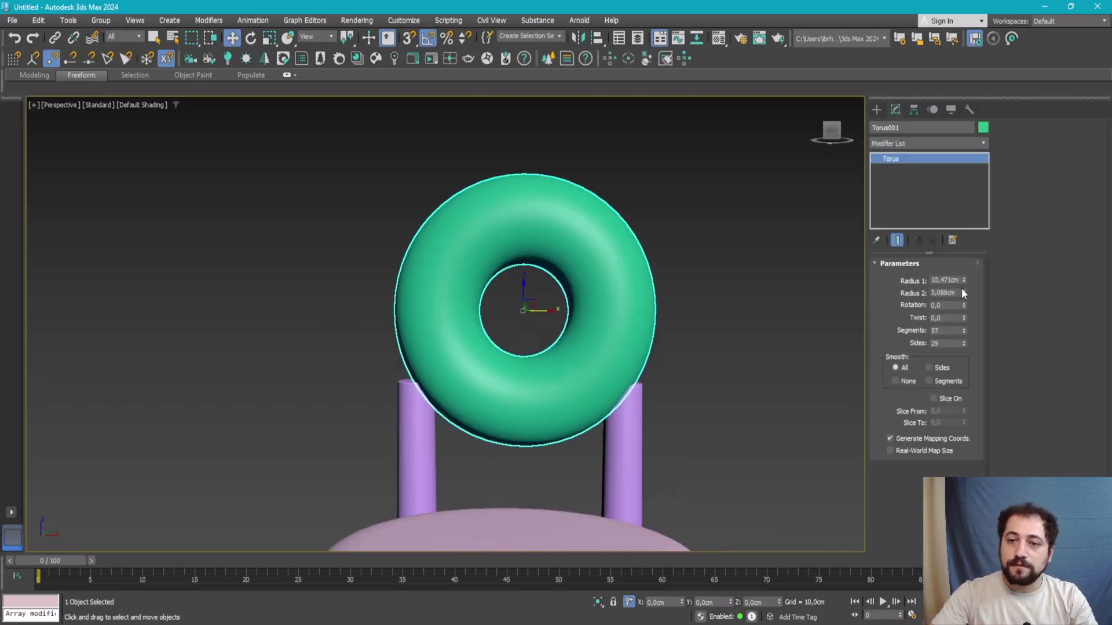
# Step: Tune the torus to Radius 1 12.506 cm and Radius 2 5.435 cm against the photo
pyautogui.moveTo(964, 280); pyautogui.dragTo(963, 264)
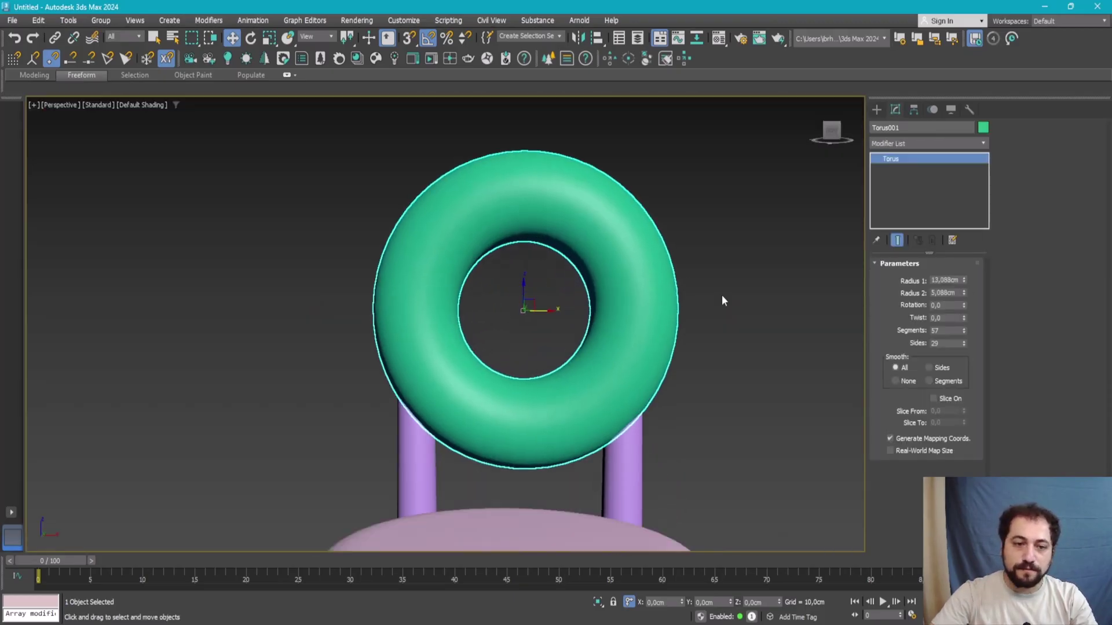
pyautogui.hotkey('alt', 'Tab')
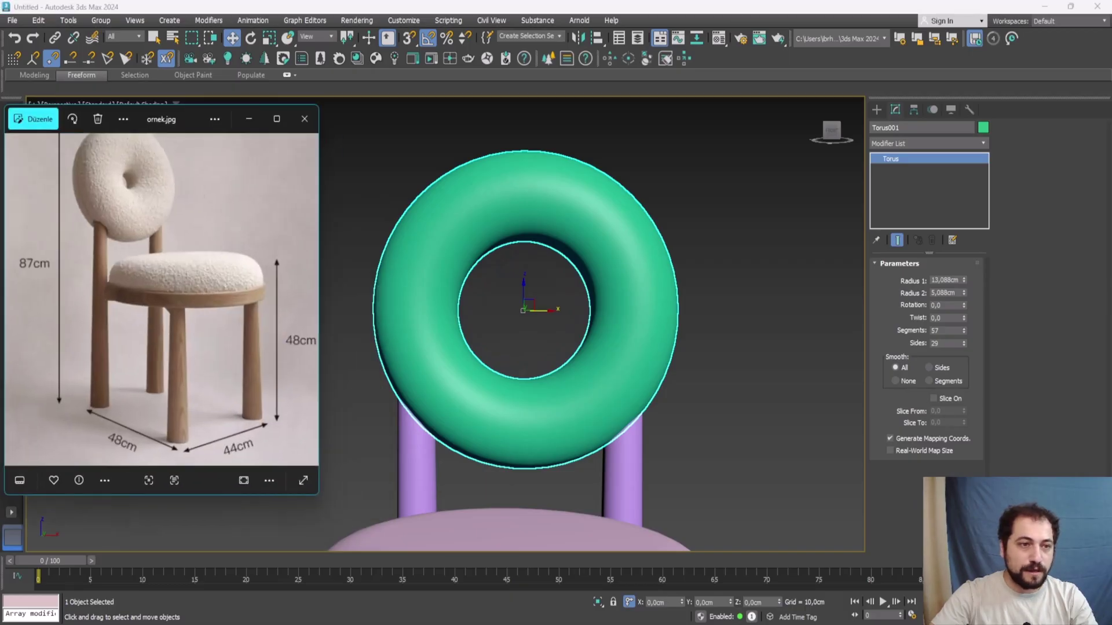
pyautogui.hotkey('alt', 'Tab')
pyautogui.moveTo(690, 352)
pyautogui.keyDown('alt'); pyautogui.mouseDown(button='middle')
pyautogui.moveTo(759, 340)
pyautogui.moveTo(645, 331)
pyautogui.moveTo(704, 346)
pyautogui.mouseUp(button='middle'); pyautogui.keyUp('alt')
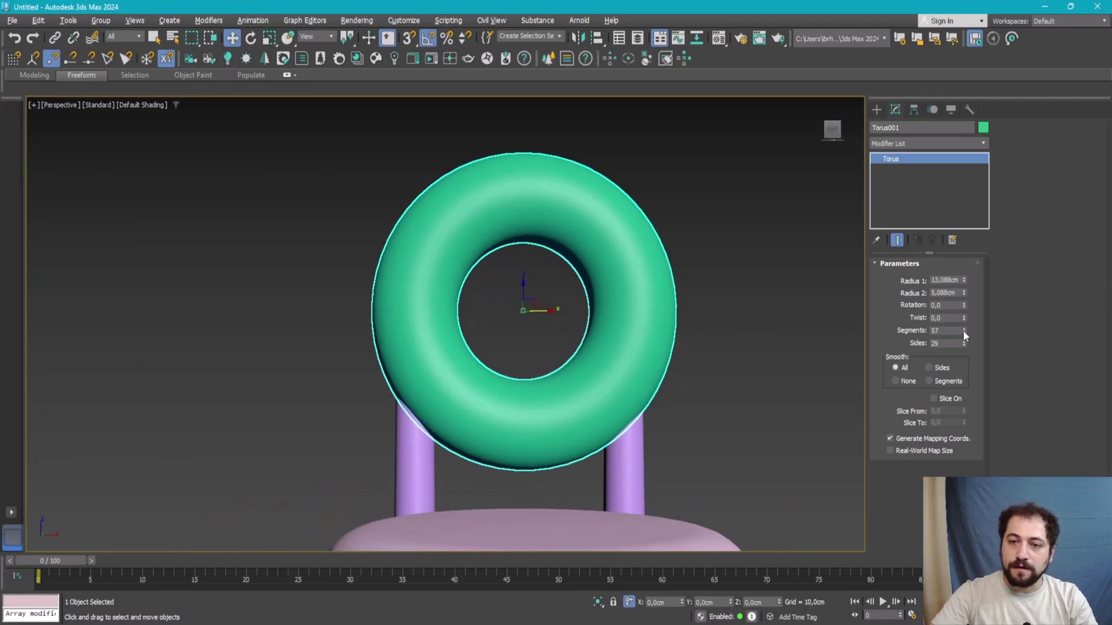
pyautogui.moveTo(963, 295); pyautogui.dragTo(944, 225)
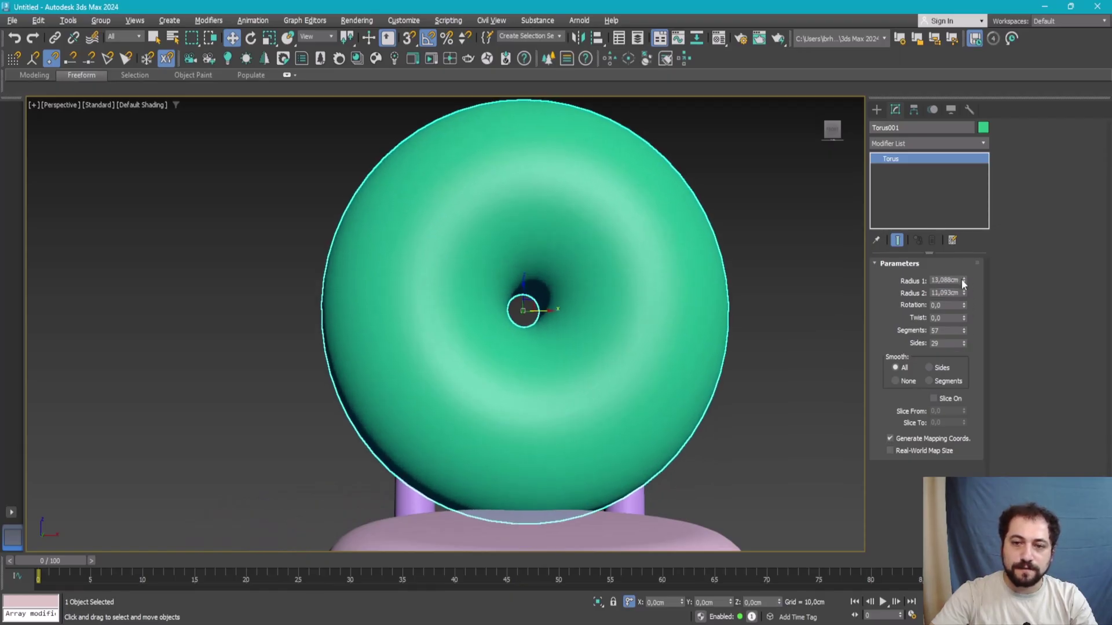
pyautogui.moveTo(963, 284); pyautogui.dragTo(967, 325)
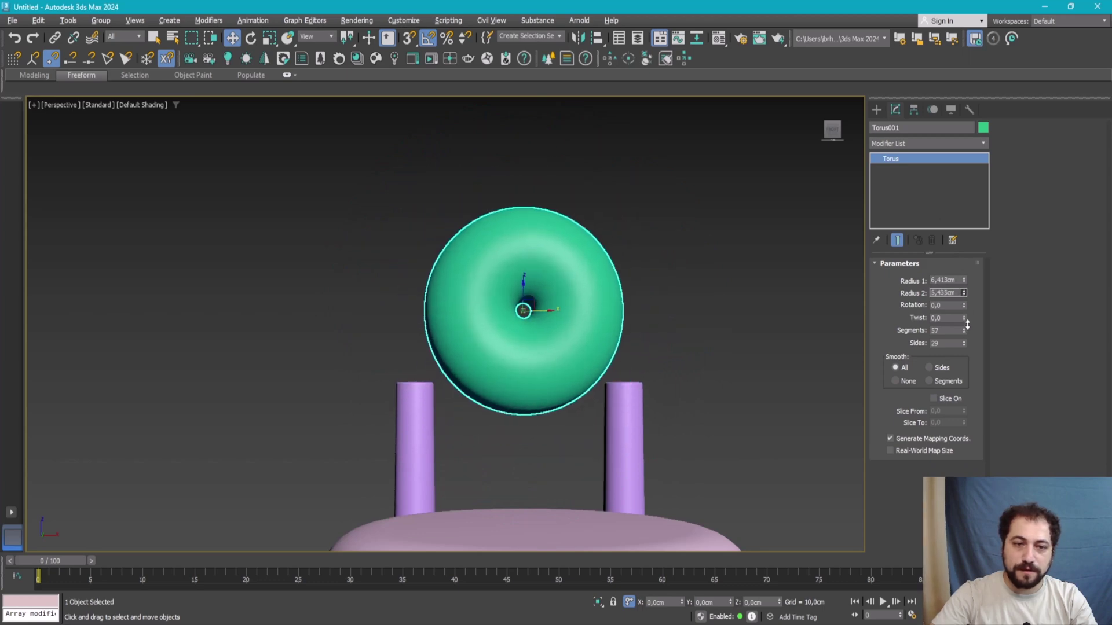
pyautogui.keyDown('alt'); pyautogui.moveTo(659, 331); pyautogui.dragTo(789, 330, button='middle'); pyautogui.keyUp('alt')
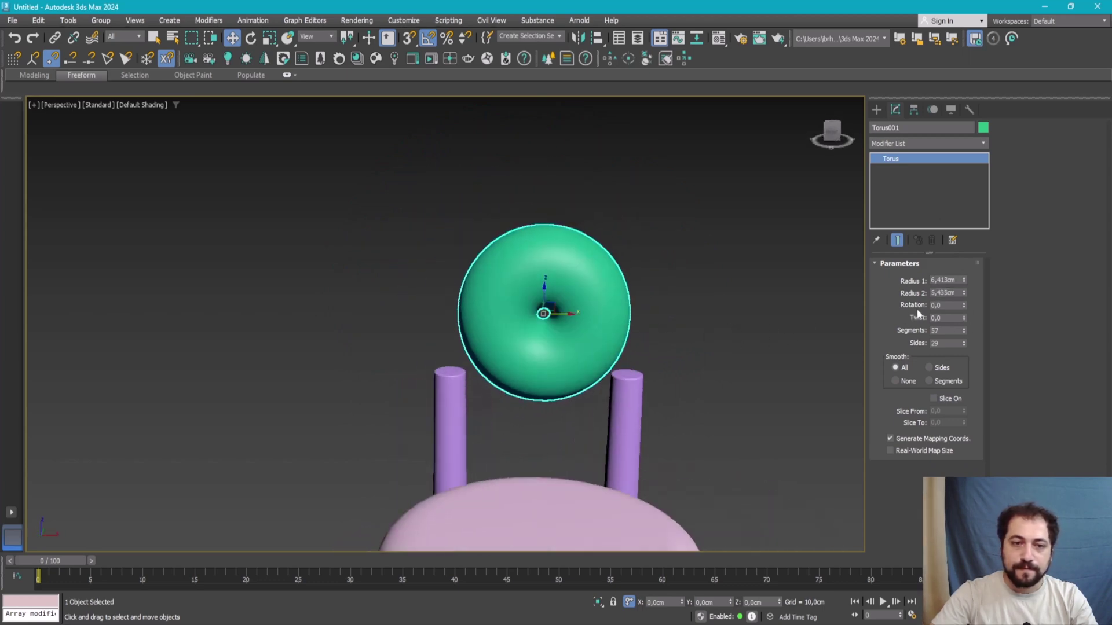
pyautogui.moveTo(965, 281)
pyautogui.mouseDown()
pyautogui.moveTo(953, 217)
pyautogui.moveTo(953, 272)
pyautogui.mouseUp()
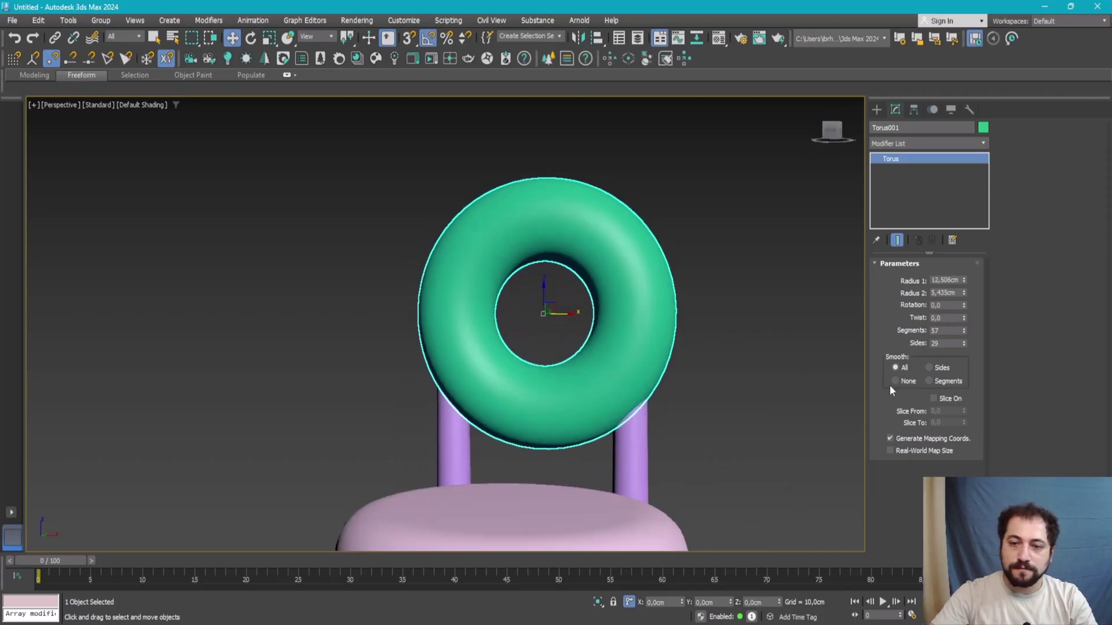
# Step: Reset the torus slice to zero and turn Slice On off so the ring is whole
pyautogui.moveTo(963, 411); pyautogui.dragTo(965, 415)
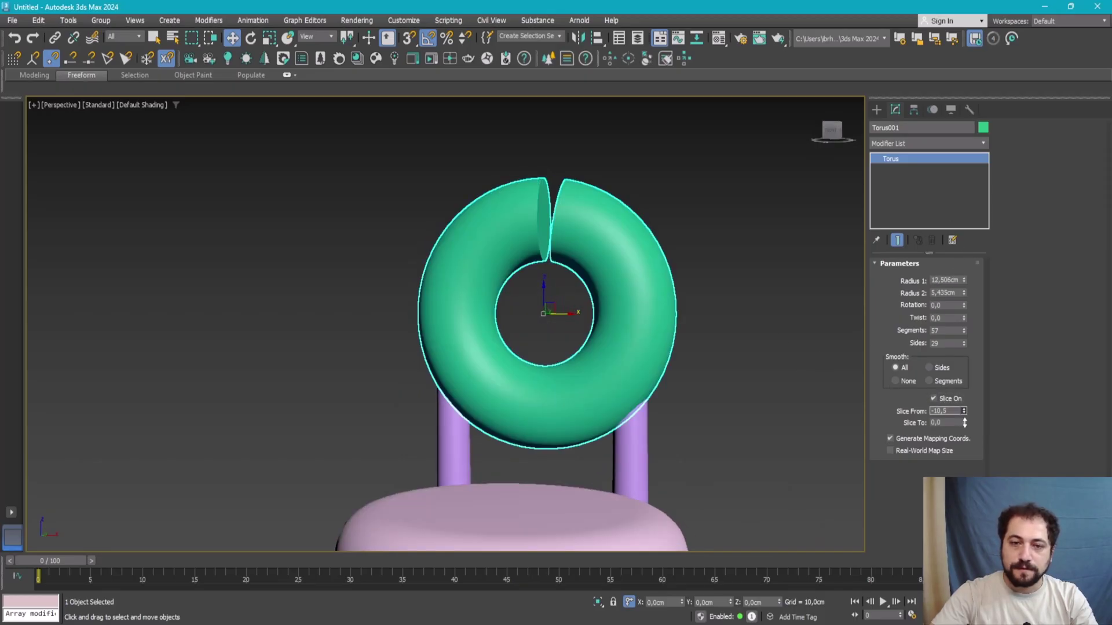
pyautogui.rightClick(965, 415)
pyautogui.click(944, 398)
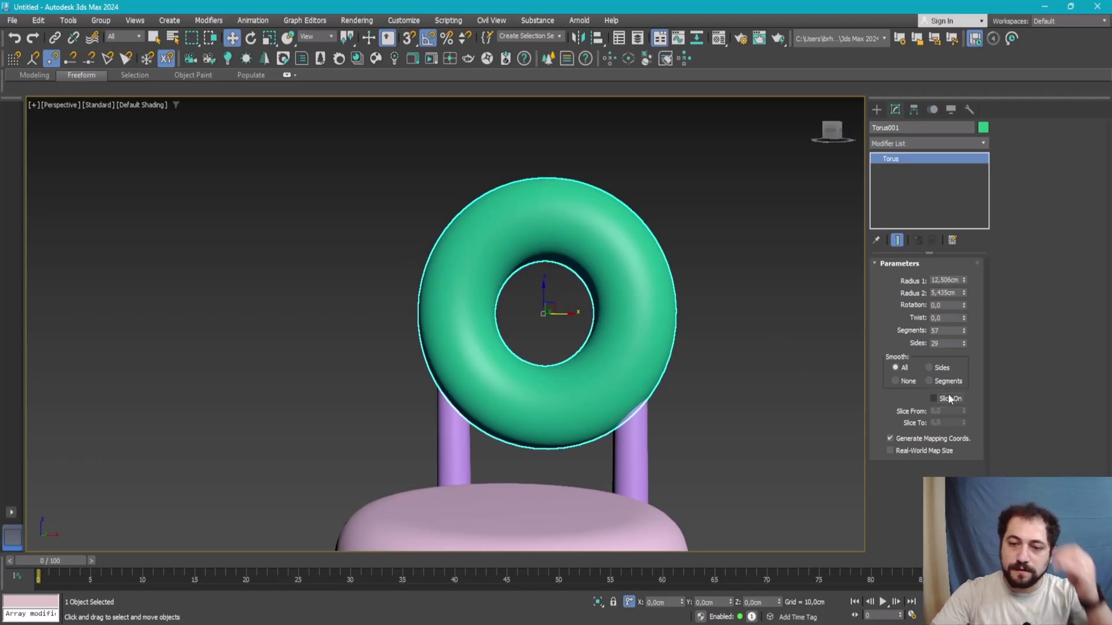
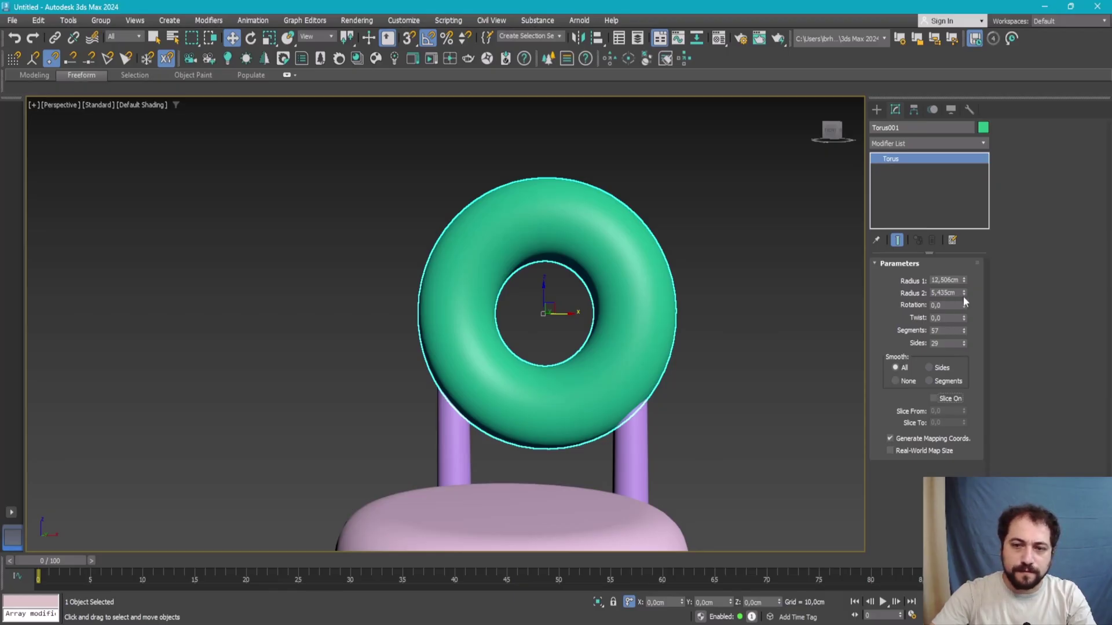
# Step: Set Torus001 Radius 1 to 9.755 cm and Radius 2 to 7.447 cm, checking the reference photo
pyautogui.moveTo(964, 294)
pyautogui.mouseDown()
pyautogui.moveTo(965, 281)
pyautogui.moveTo(963, 293)
pyautogui.mouseUp()
pyautogui.moveTo(705, 372)
pyautogui.keyDown('alt'); pyautogui.mouseDown(button='middle')
pyautogui.moveTo(762, 365)
pyautogui.moveTo(706, 366)
pyautogui.mouseUp(button='middle'); pyautogui.keyUp('alt')
pyautogui.hotkey('alt', 'Tab')
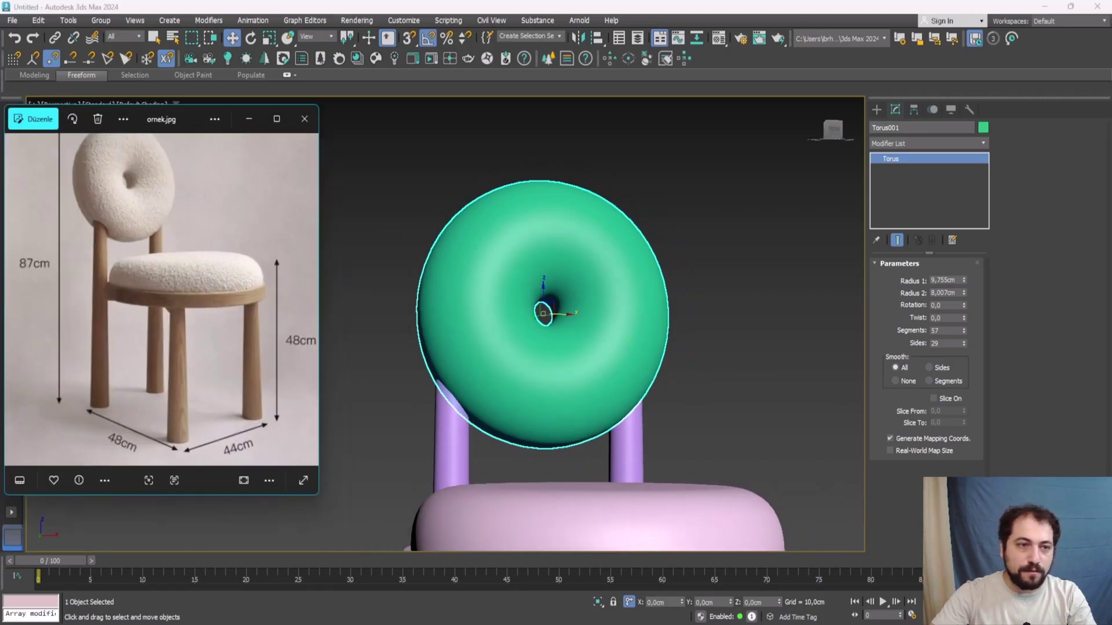
pyautogui.hotkey('alt', 'Tab')
pyautogui.scroll(3, 583, 311)
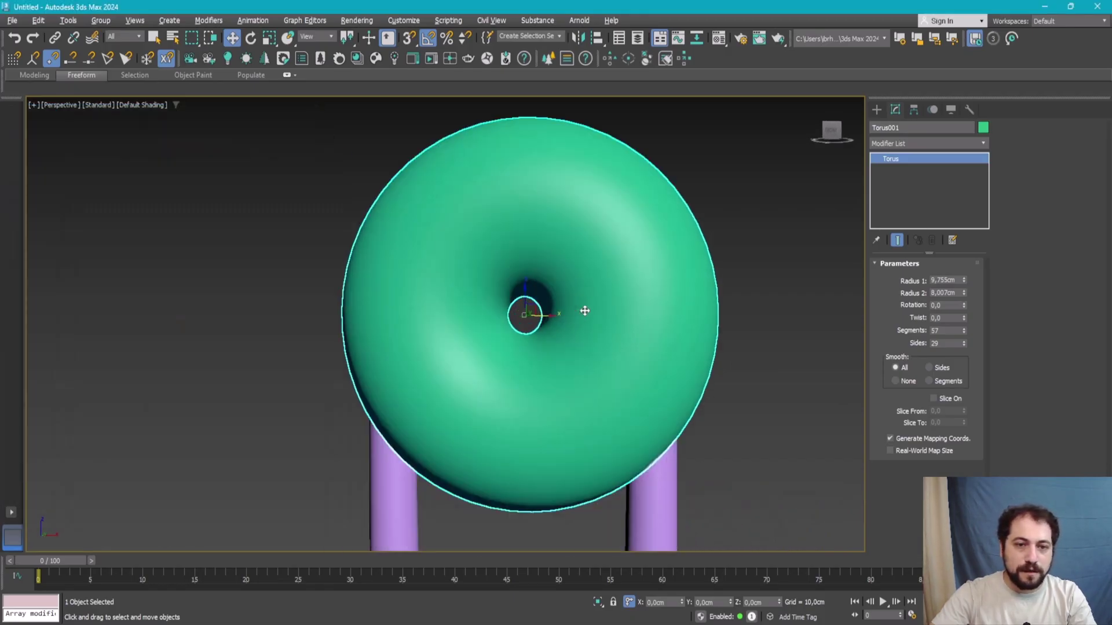
pyautogui.moveTo(965, 294); pyautogui.dragTo(965, 296)
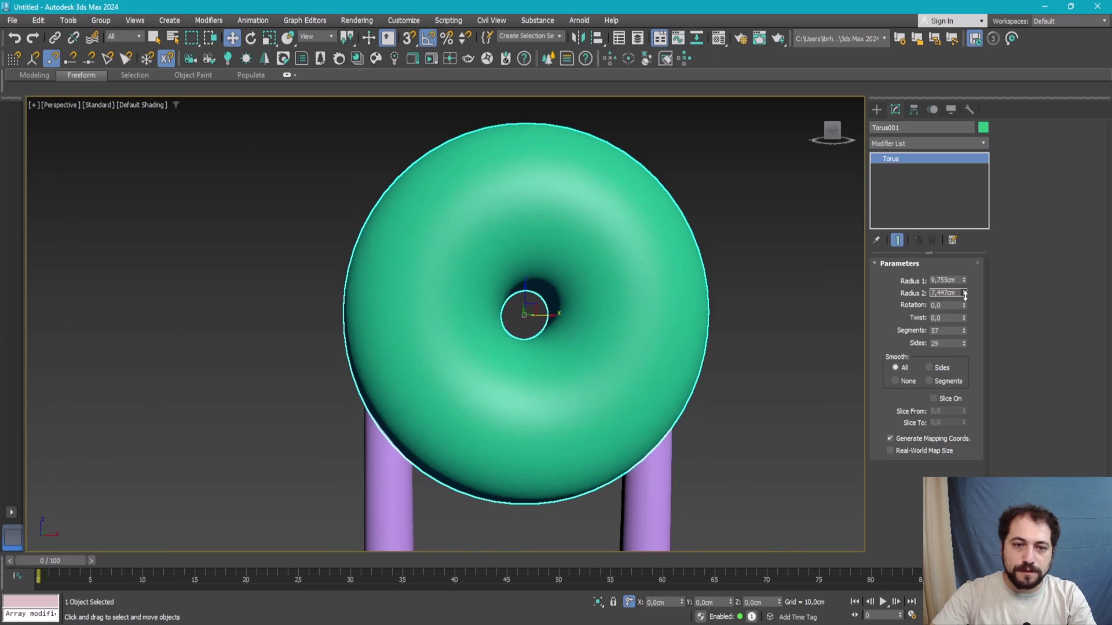
# Step: Reset the torus backrest's X position to 0
pyautogui.moveTo(724, 319)
pyautogui.keyDown('alt'); pyautogui.mouseDown(button='middle')
pyautogui.moveTo(759, 327)
pyautogui.moveTo(607, 328)
pyautogui.moveTo(642, 330)
pyautogui.mouseUp(button='middle'); pyautogui.keyUp('alt')
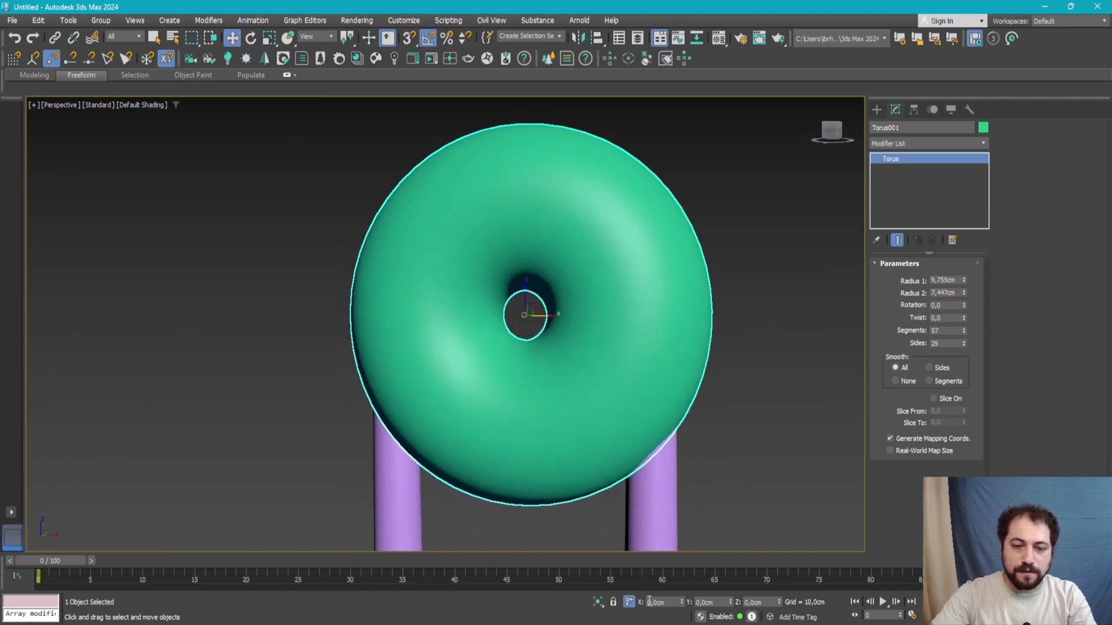
pyautogui.rightClick(682, 603)
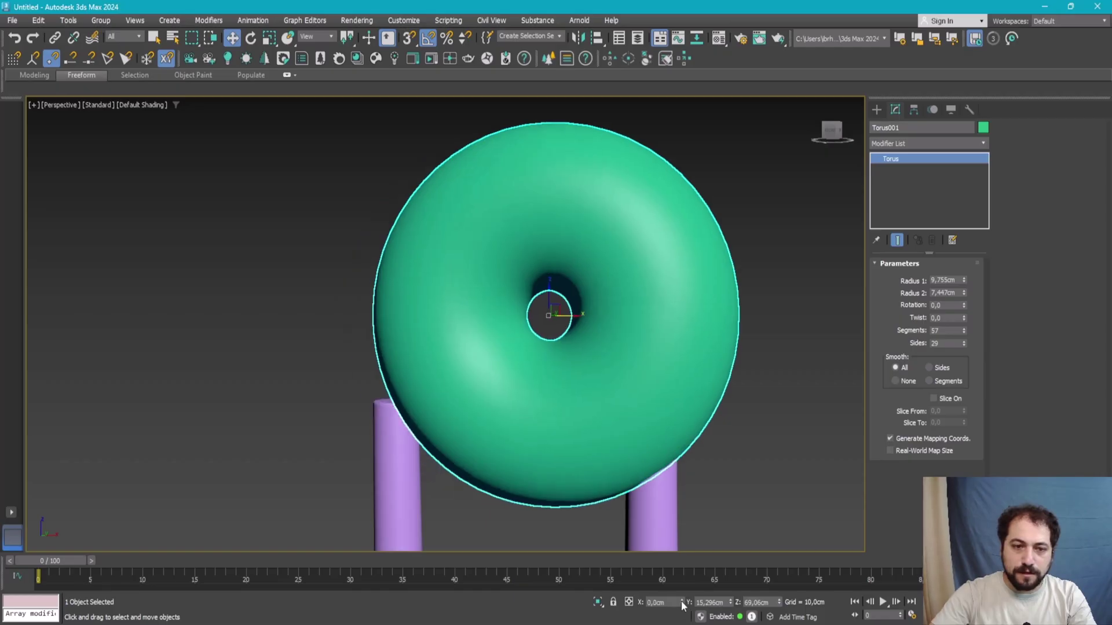
pyautogui.scroll(-3, 572, 385)
pyautogui.scroll(-3, 542, 397)
# Step: Group the six seat and leg parts as Group001 and zero its X position
pyautogui.moveTo(631, 420); pyautogui.dragTo(525, 426)
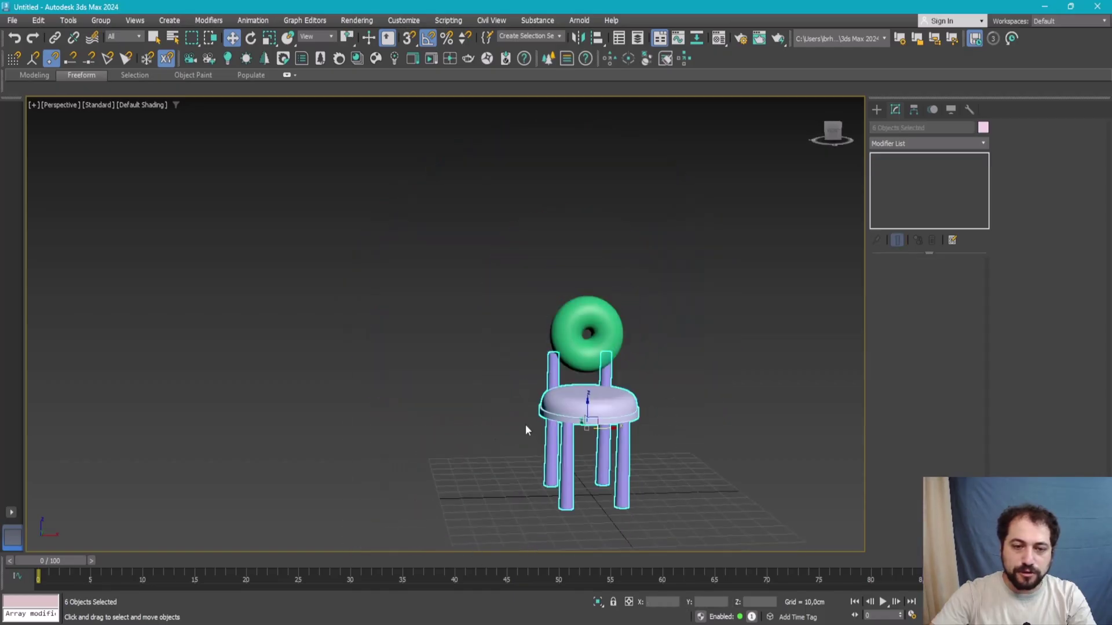
pyautogui.keyDown('alt'); pyautogui.moveTo(526, 425); pyautogui.dragTo(547, 394, button='middle'); pyautogui.keyUp('alt')
pyautogui.click(101, 21)
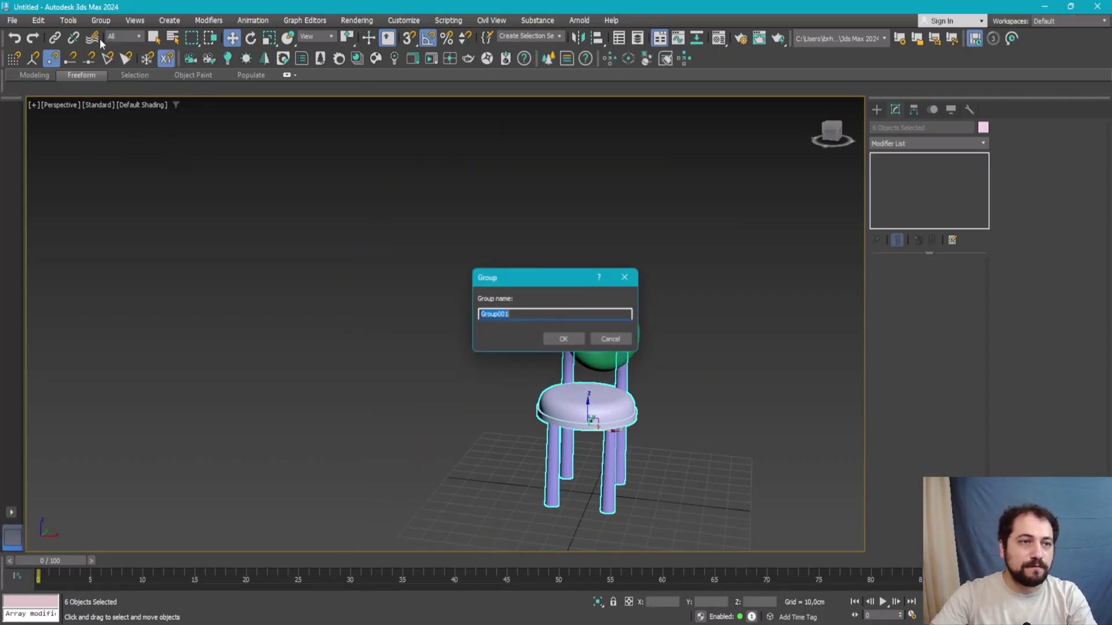
pyautogui.press('Return')
pyautogui.rightClick(682, 604)
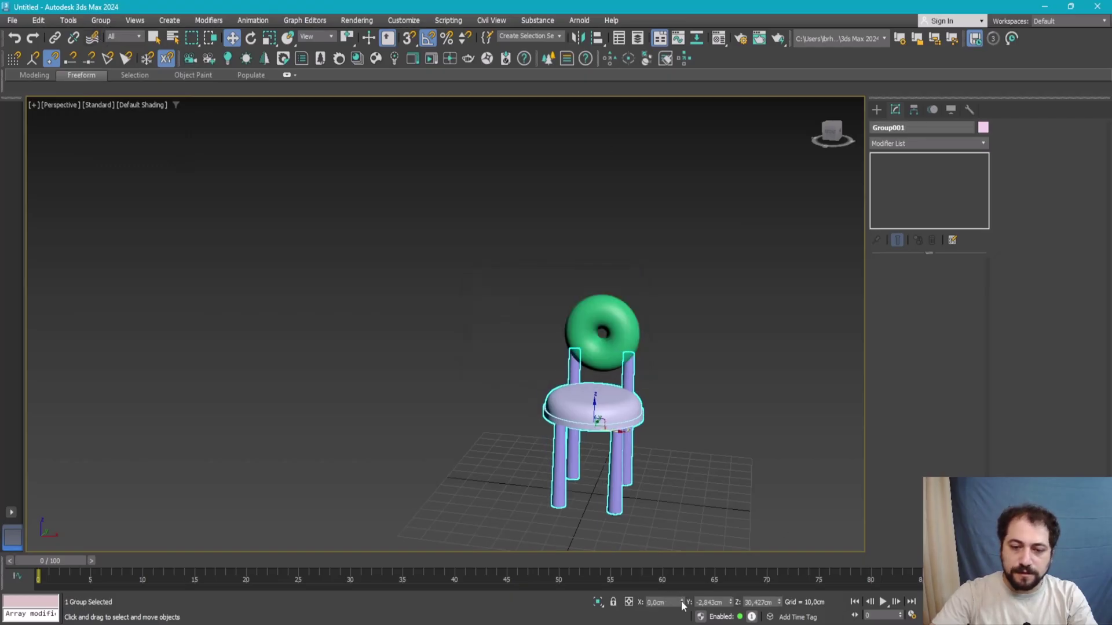
# Step: Ungroup the seat-and-legs group back into separate objects
pyautogui.click(616, 343)
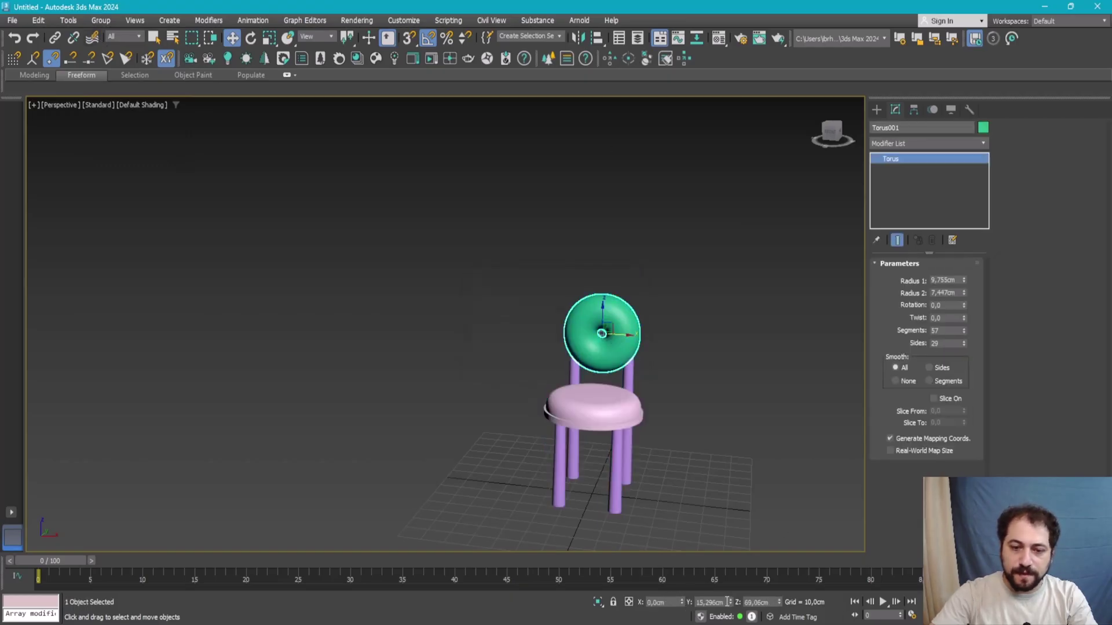
pyautogui.keyDown('alt'); pyautogui.moveTo(499, 388); pyautogui.dragTo(504, 399, button='middle'); pyautogui.keyUp('alt')
pyautogui.click(596, 414)
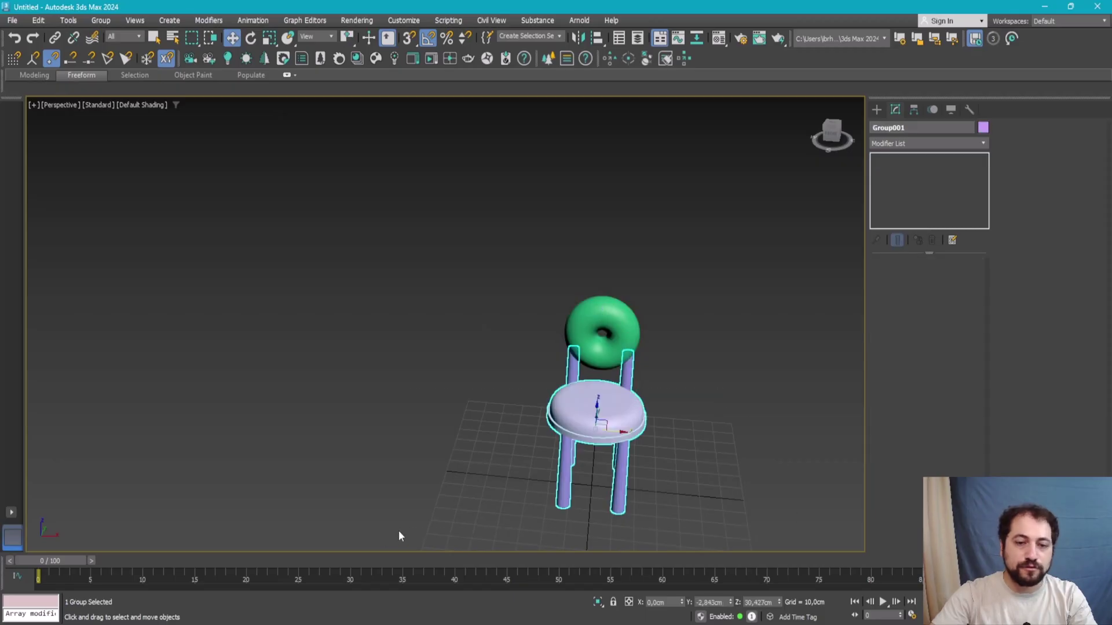
pyautogui.click(101, 21)
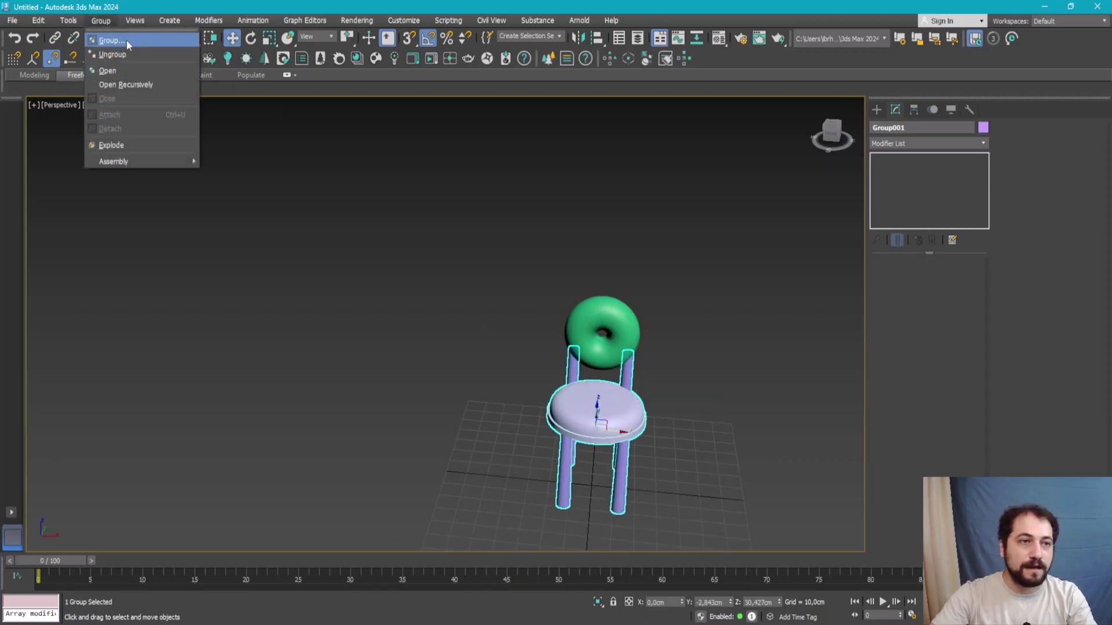
pyautogui.click(126, 39)
pyautogui.press('Escape')
pyautogui.click(100, 20)
pyautogui.click(112, 54)
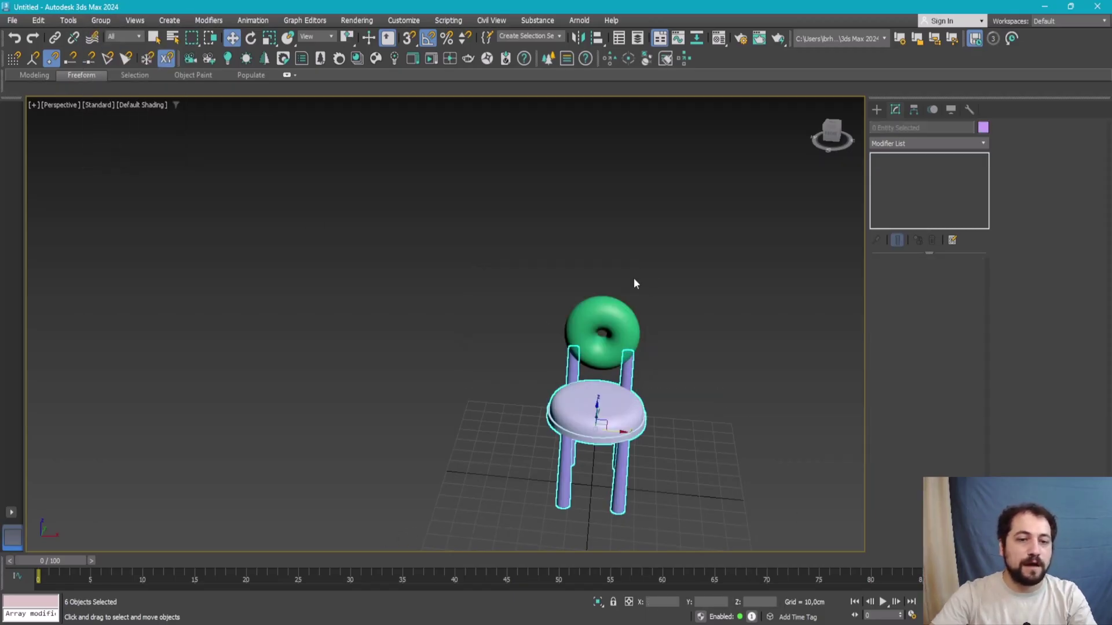
# Step: Clear the selection, frame the chair from a side angle and bring up the reference photo
pyautogui.click(634, 282)
pyautogui.scroll(5, 634, 282)
pyautogui.keyDown('alt'); pyautogui.moveTo(633, 283); pyautogui.dragTo(521, 347, button='middle'); pyautogui.keyUp('alt')
pyautogui.scroll(-2, 439, 407)
pyautogui.moveTo(439, 407)
pyautogui.mouseDown(button='middle')
pyautogui.moveTo(468, 397)
pyautogui.moveTo(392, 384)
pyautogui.moveTo(275, 402)
pyautogui.moveTo(336, 404)
pyautogui.moveTo(454, 370)
pyautogui.mouseUp(button='middle')
pyautogui.scroll(-5, 335, 405)
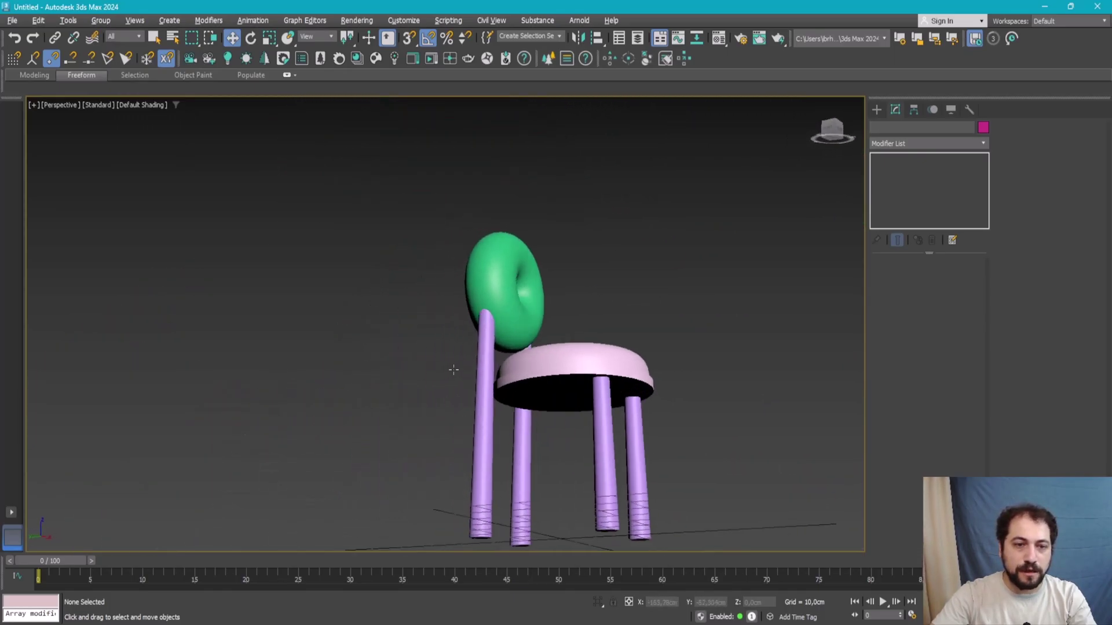
pyautogui.hotkey('alt', 'Tab')
pyautogui.hotkey('alt', 'Tab')
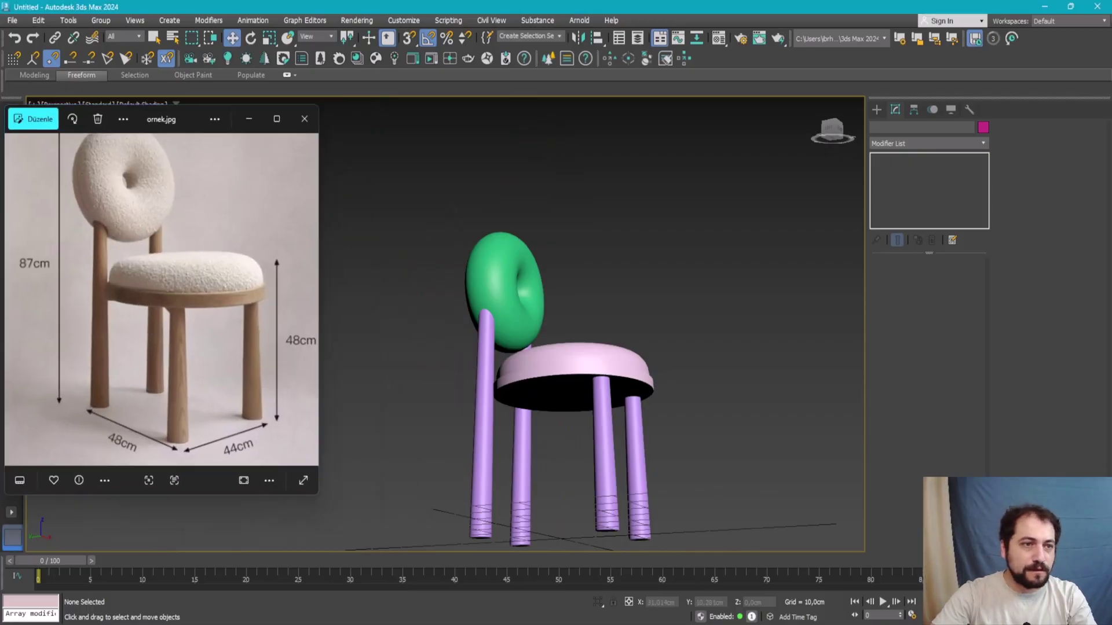
pyautogui.click(509, 316)
pyautogui.keyDown('alt'); pyautogui.moveTo(509, 316); pyautogui.dragTo(593, 256, button='middle'); pyautogui.keyUp('alt')
pyautogui.hotkey('alt', 'w')
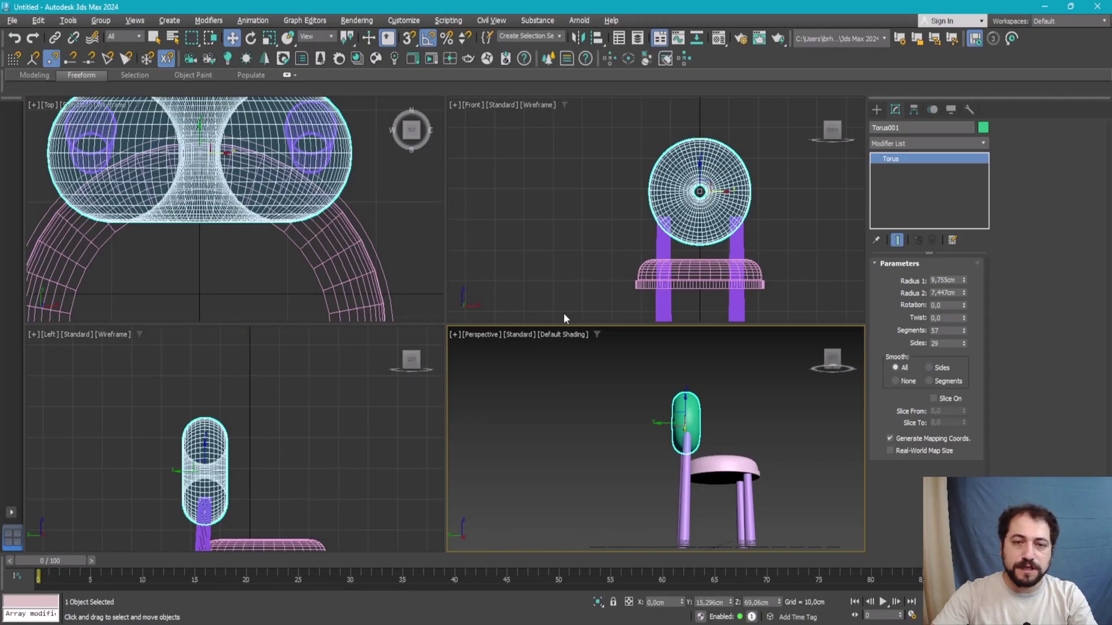
pyautogui.rightClick(320, 410)
pyautogui.hotkey('alt', 'w')
pyautogui.press('e')
pyautogui.moveTo(449, 307); pyautogui.dragTo(454, 375)
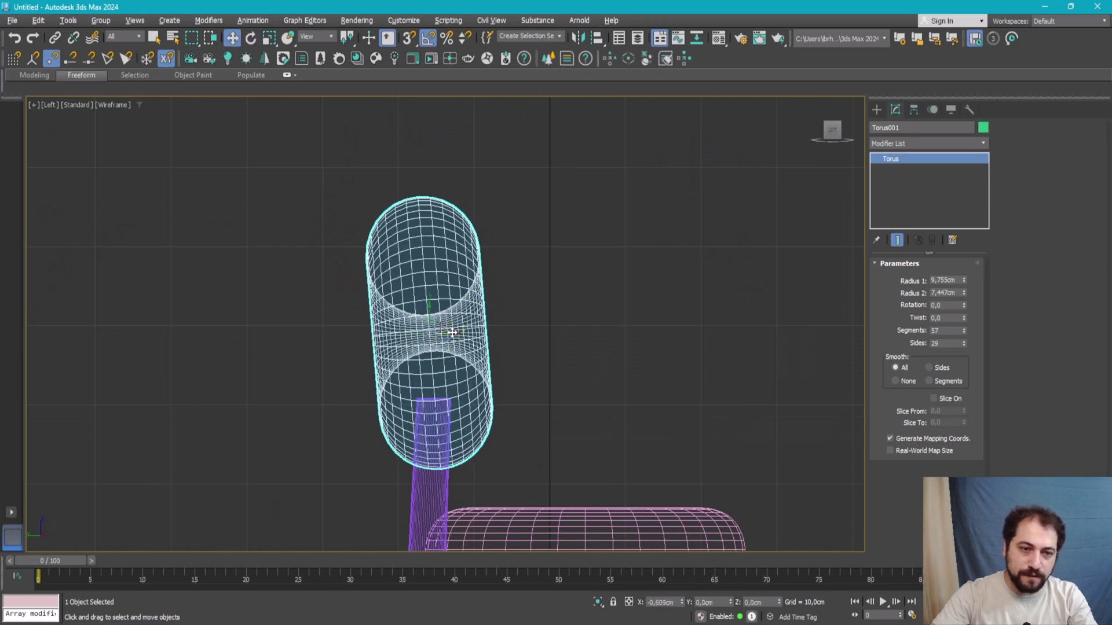
pyautogui.scroll(-5, 454, 374)
pyautogui.hotkey('alt', 'w')
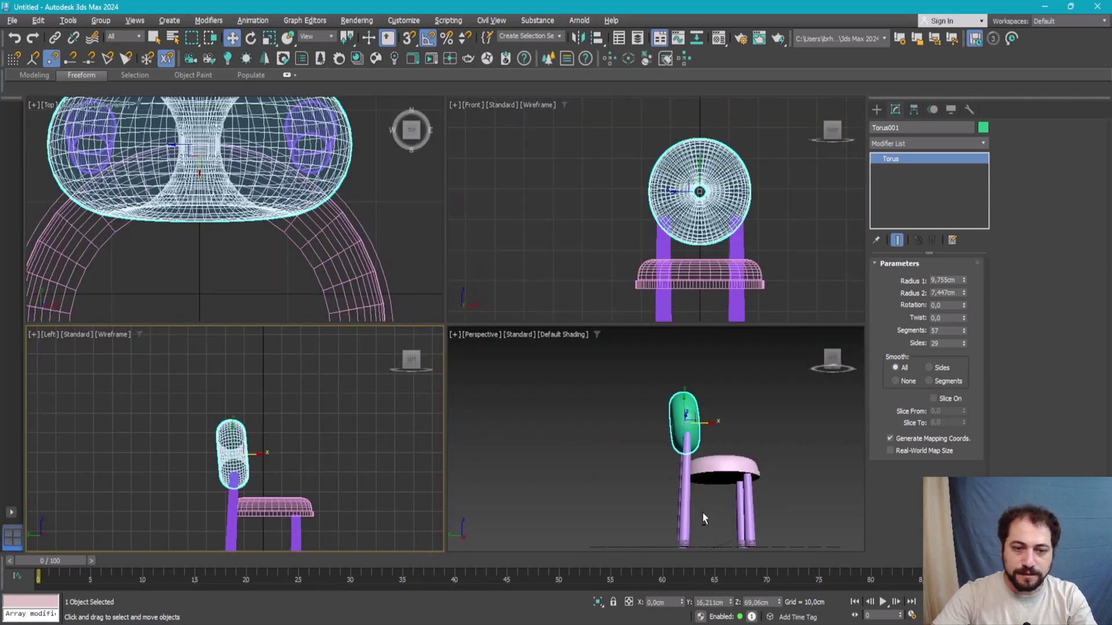
pyautogui.rightClick(689, 498)
pyautogui.hotkey('alt', 'w')
pyautogui.moveTo(655, 433)
pyautogui.keyDown('alt'); pyautogui.mouseDown(button='middle')
pyautogui.moveTo(593, 415)
pyautogui.moveTo(567, 487)
pyautogui.moveTo(638, 370)
pyautogui.moveTo(594, 315)
pyautogui.moveTo(696, 524)
pyautogui.mouseUp(button='middle'); pyautogui.keyUp('alt')
pyautogui.click(638, 370)
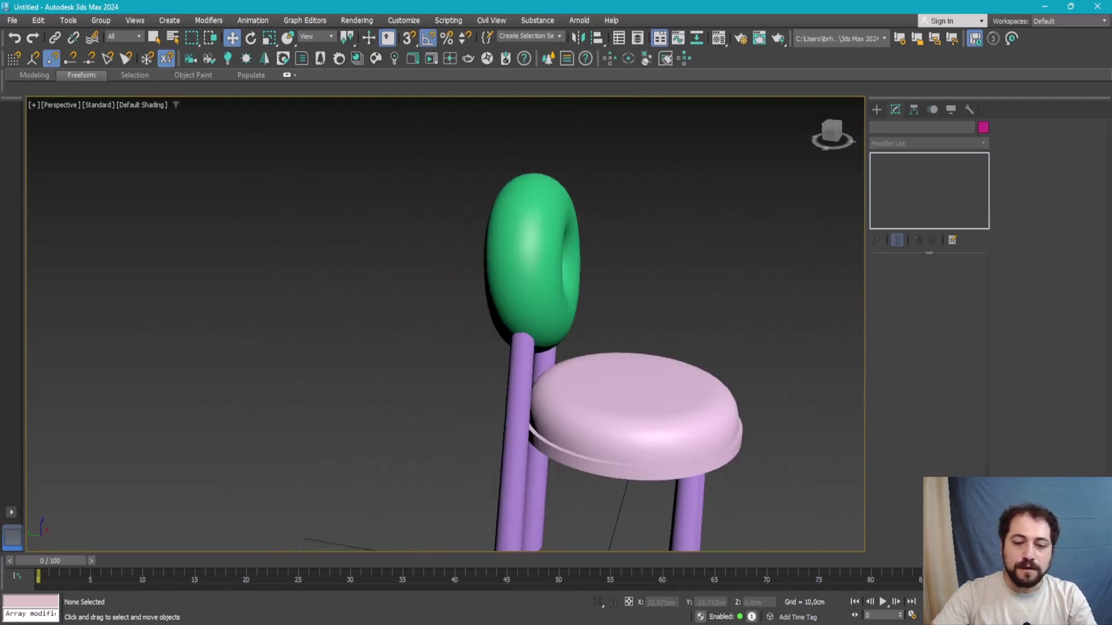
pyautogui.hotkey('alt', 'Tab')
pyautogui.scroll(3, 40, 169)
pyautogui.scroll(2, 44, 231)
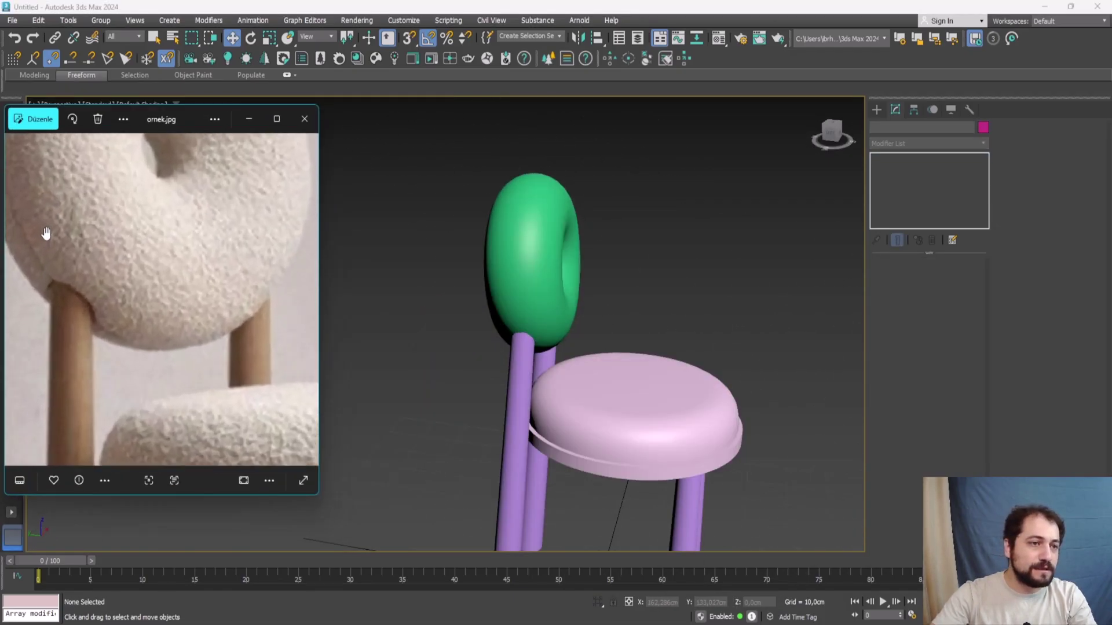
pyautogui.scroll(1, 77, 275)
pyautogui.scroll(2, 86, 248)
pyautogui.scroll(-1, 199, 293)
pyautogui.scroll(2, 62, 390)
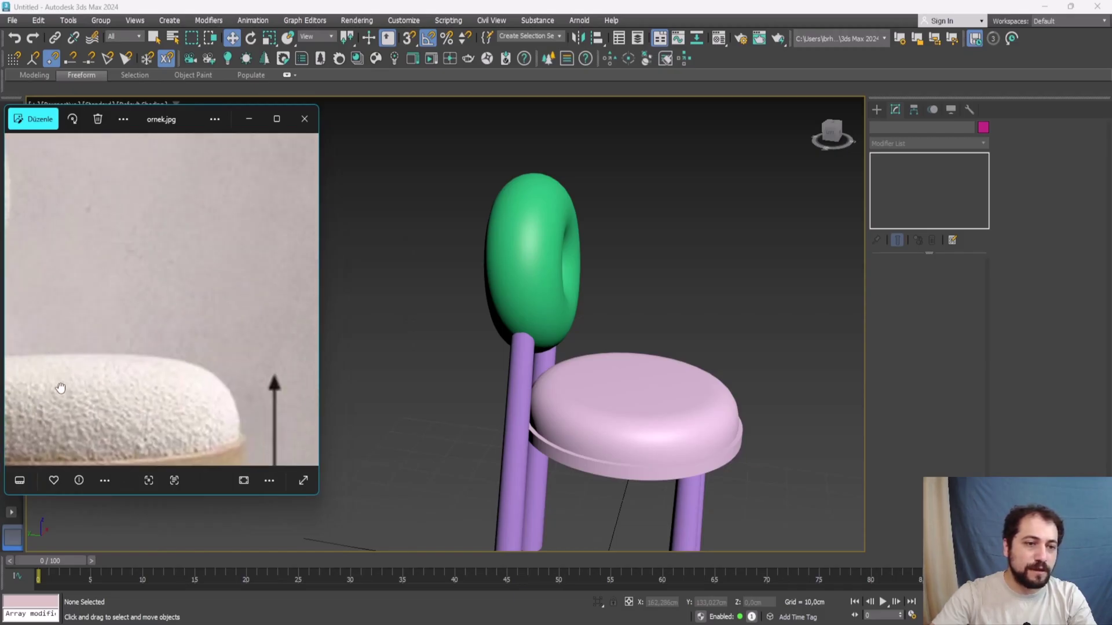
pyautogui.scroll(-2, 186, 331)
pyautogui.scroll(-1, 200, 281)
pyautogui.scroll(2, 144, 293)
pyautogui.scroll(2, 174, 261)
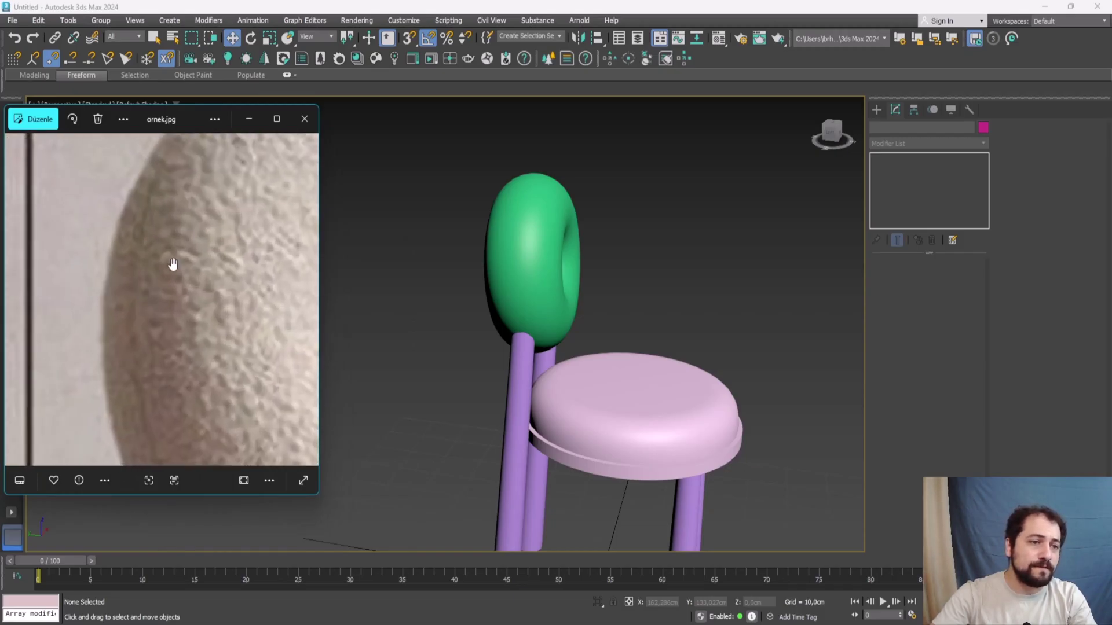
pyautogui.scroll(2, 181, 273)
# Step: Add an Edit Poly modifier to Torus001 in Edge mode with edged faces shown
pyautogui.click(524, 249)
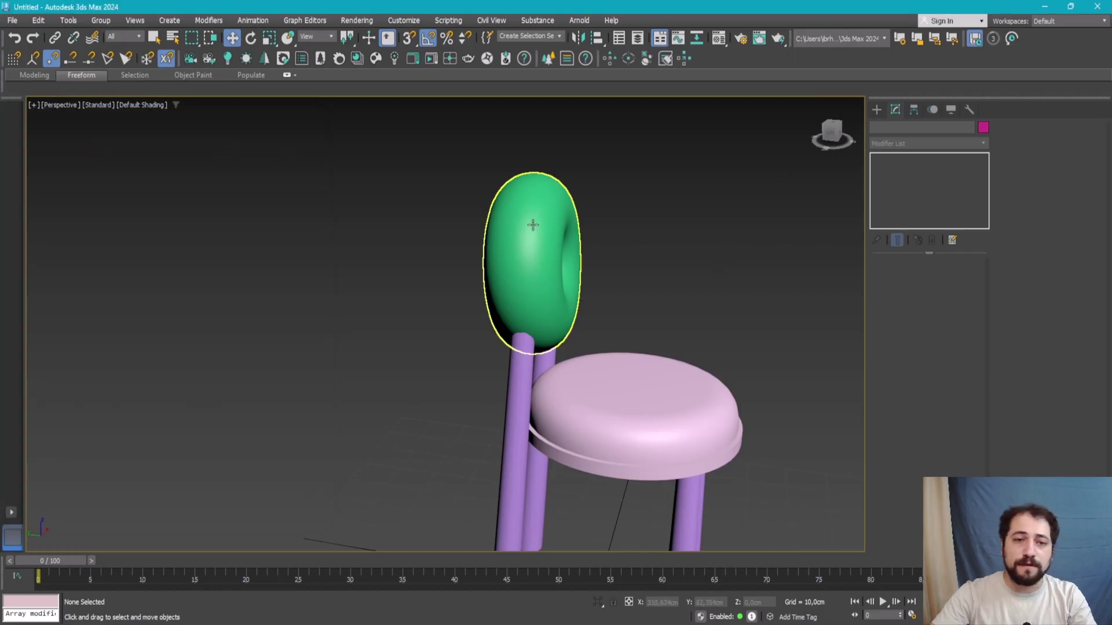
pyautogui.click(916, 143)
pyautogui.write('e')
pyautogui.click(916, 154)
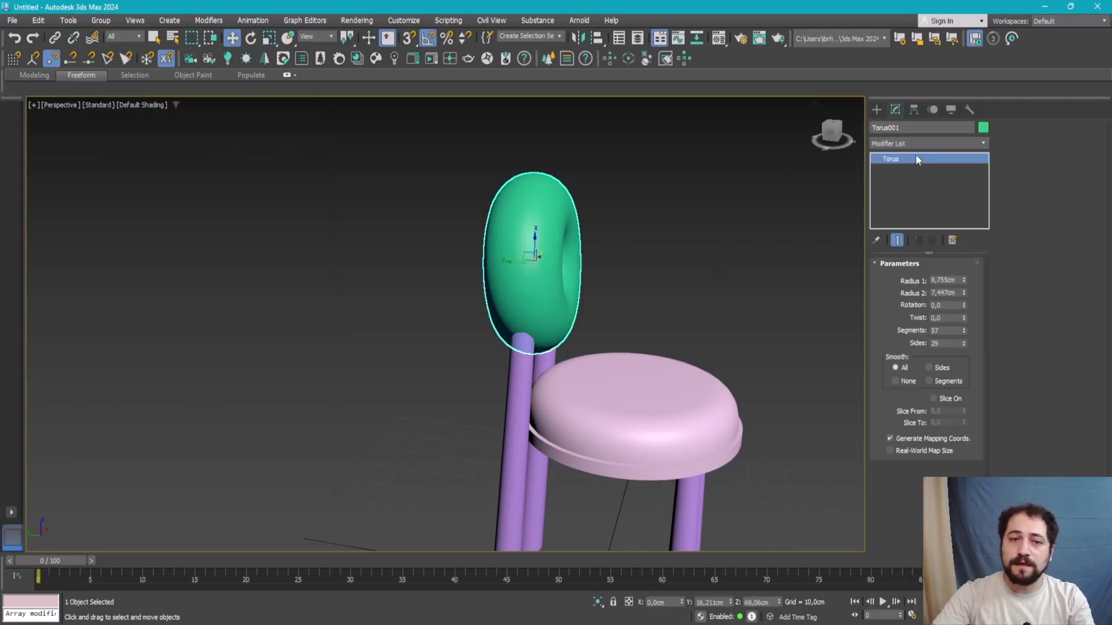
pyautogui.click(883, 202)
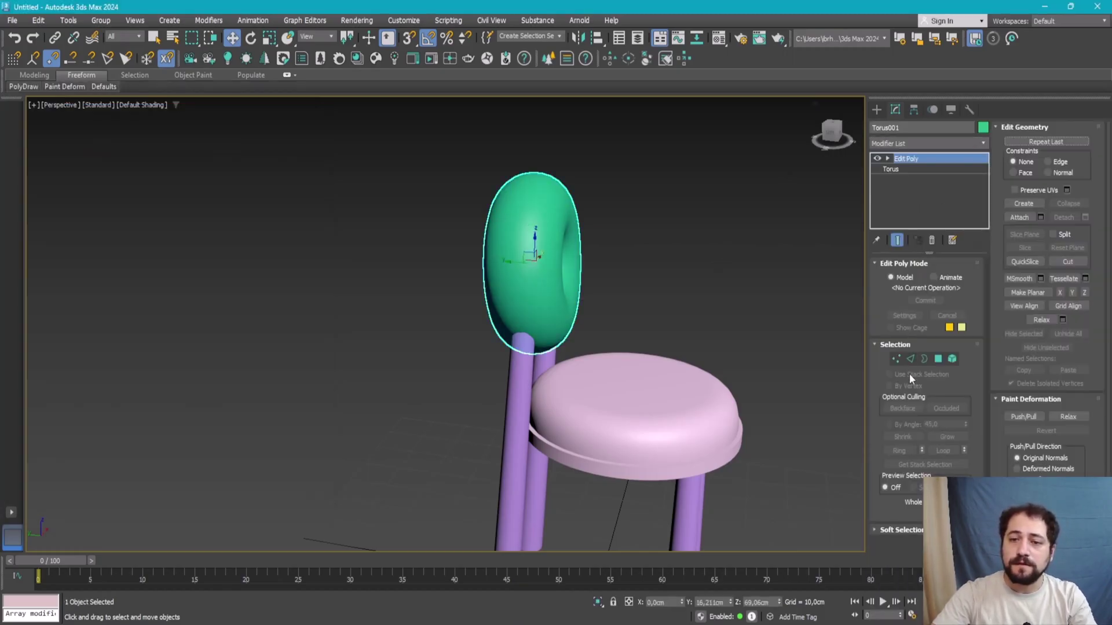
pyautogui.click(911, 359)
pyautogui.scroll(5, 548, 261)
pyautogui.press('F4')
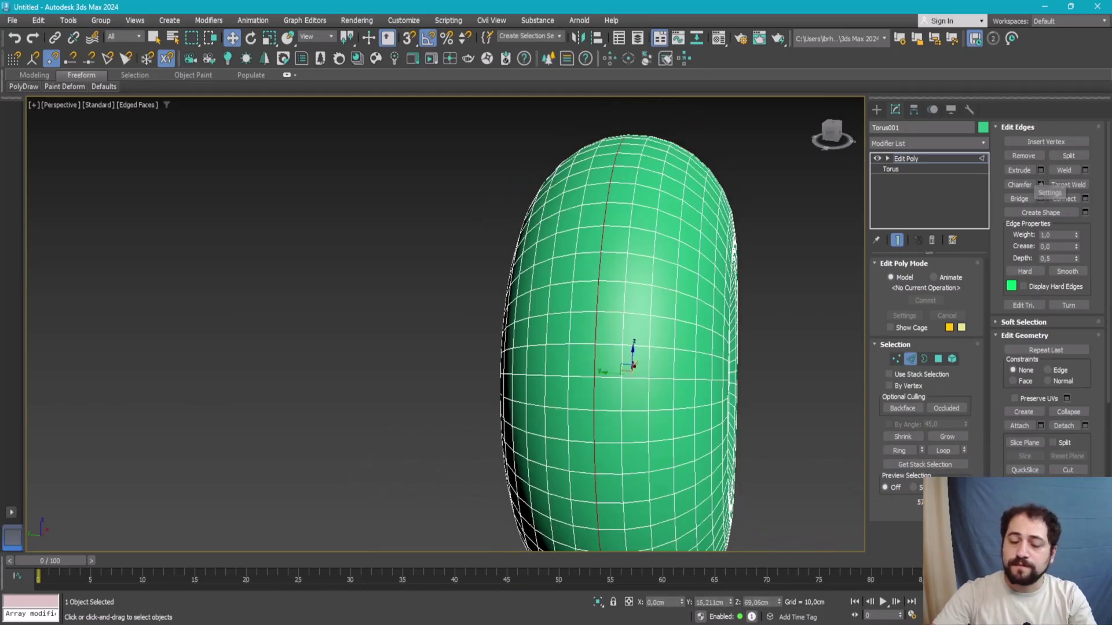
# Step: Extrude the torus's middle edge loop slightly to form a thin seam
pyautogui.hotkey('alt', 'Tab')
pyautogui.scroll(-3, 187, 326)
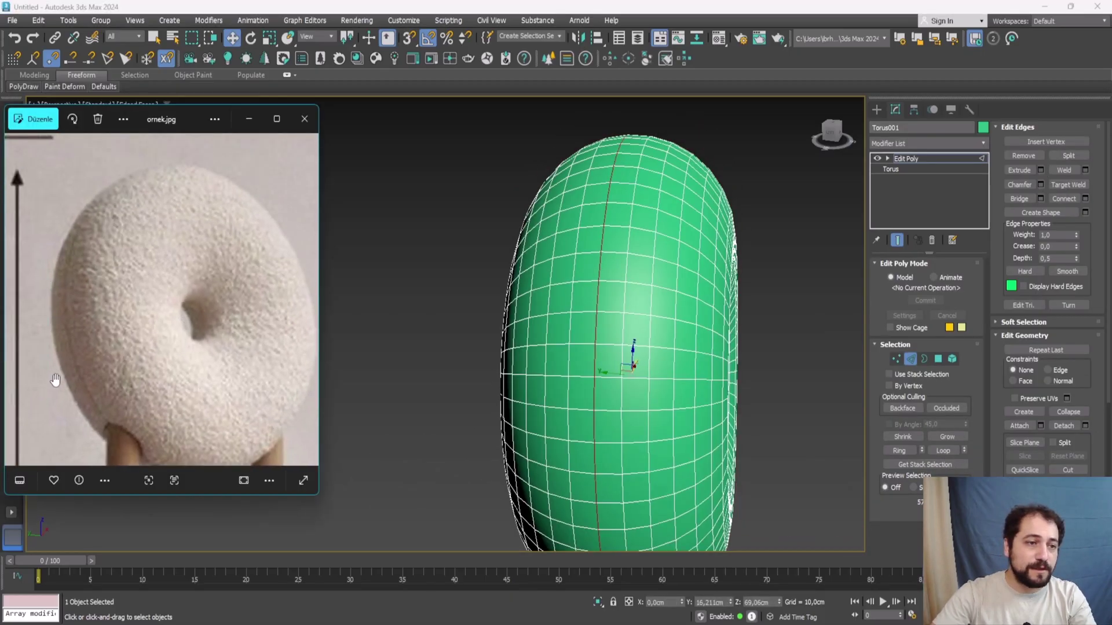
pyautogui.scroll(3, 55, 382)
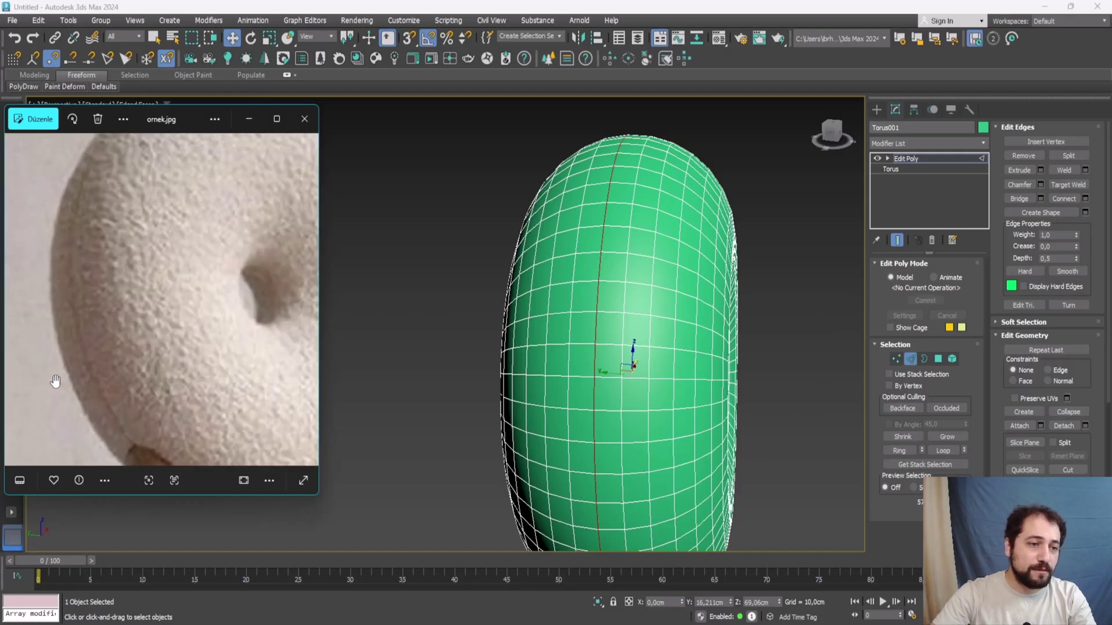
pyautogui.click(1041, 170)
pyautogui.scroll(3, 457, 338)
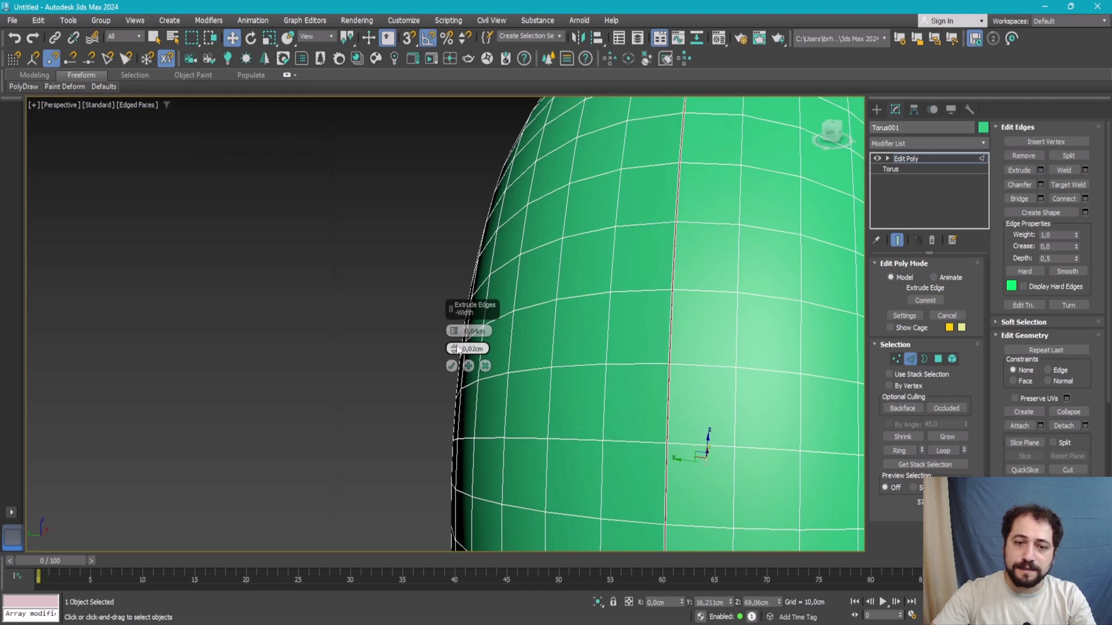
pyautogui.scroll(-3, 365, 366)
# Step: Hide the edged-faces wireframe and orbit around the chair to a near-front view
pyautogui.scroll(-5, 429, 313)
pyautogui.press('F4')
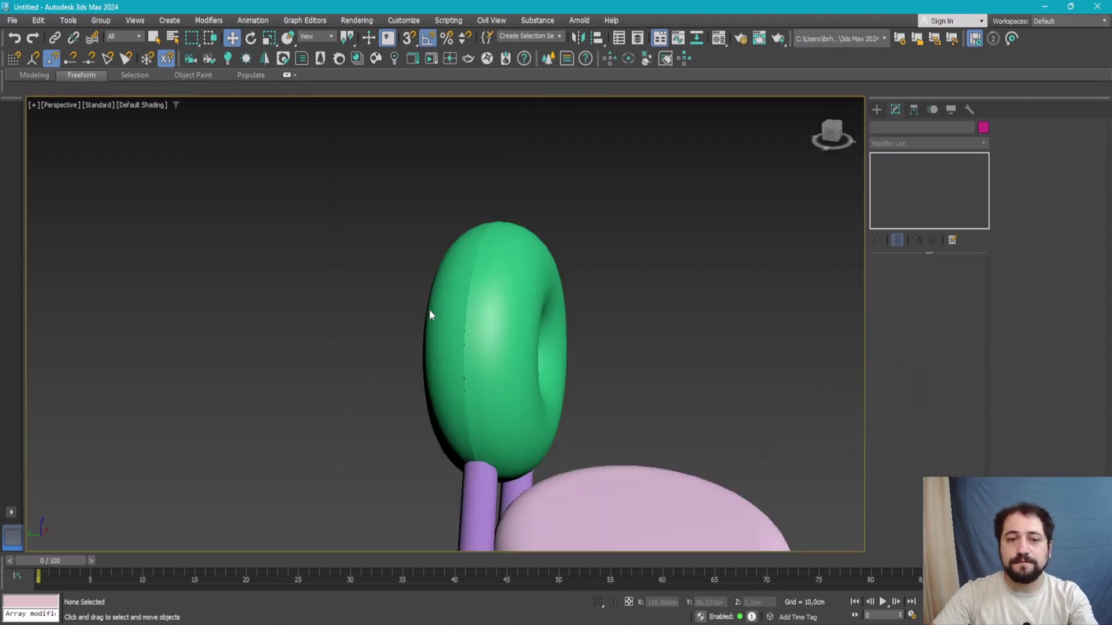
pyautogui.moveTo(429, 309)
pyautogui.keyDown('alt'); pyautogui.mouseDown(button='middle')
pyautogui.moveTo(445, 290)
pyautogui.moveTo(335, 248)
pyautogui.moveTo(457, 284)
pyautogui.moveTo(353, 222)
pyautogui.moveTo(534, 196)
pyautogui.moveTo(459, 312)
pyautogui.moveTo(311, 301)
pyautogui.moveTo(236, 310)
pyautogui.mouseUp(button='middle'); pyautogui.keyUp('alt')
pyautogui.scroll(-5, 310, 243)
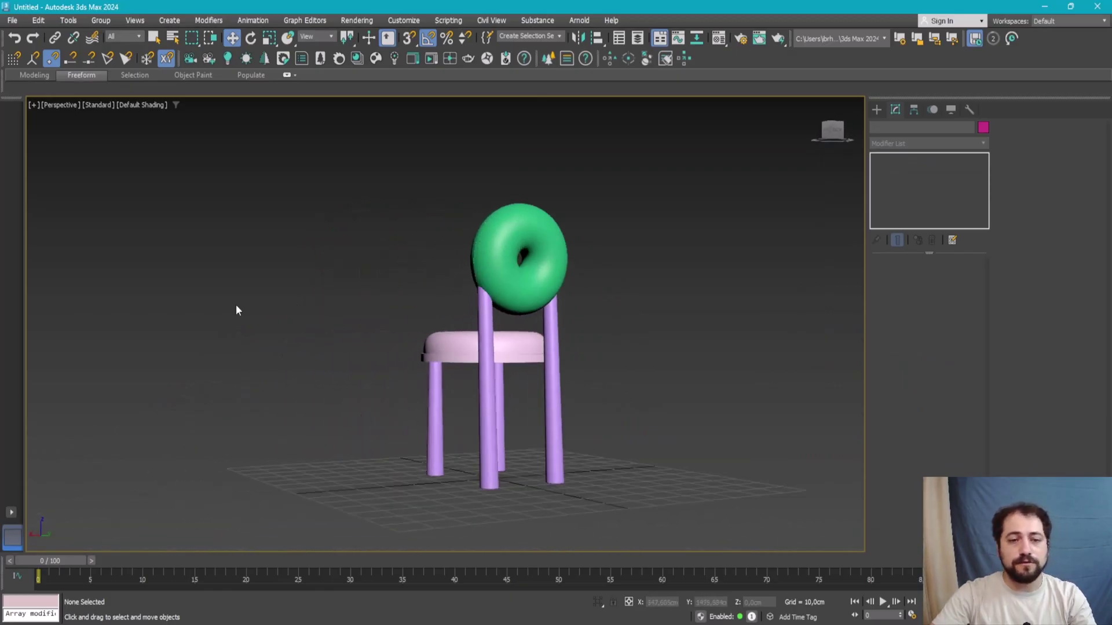
pyautogui.keyDown('alt'); pyautogui.moveTo(561, 352); pyautogui.dragTo(615, 360, button='middle'); pyautogui.keyUp('alt')
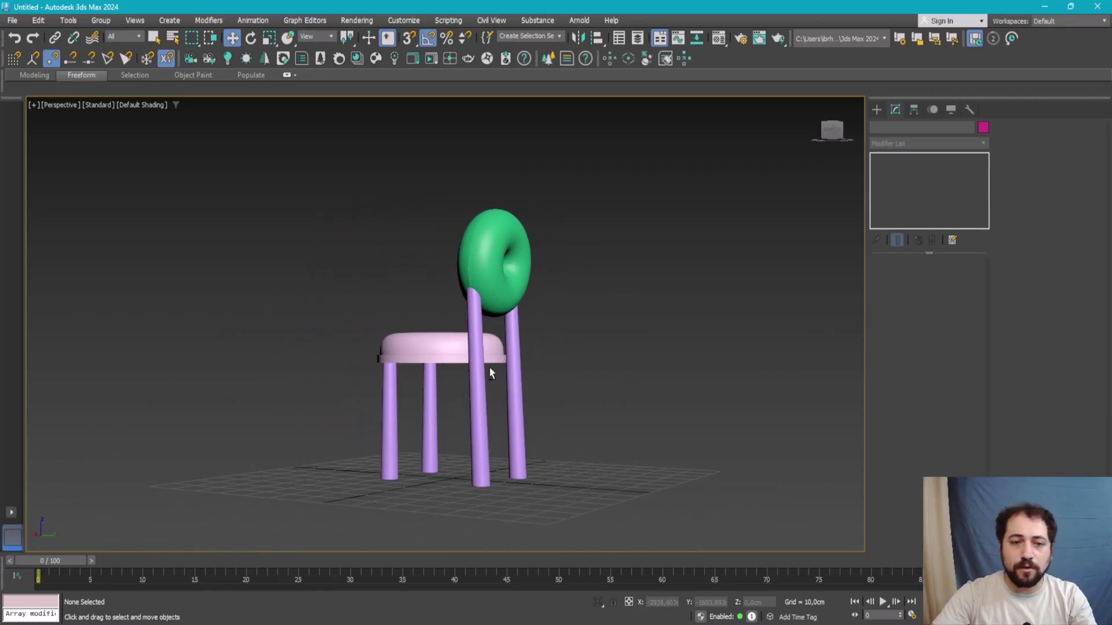
pyautogui.moveTo(490, 373)
pyautogui.keyDown('alt'); pyautogui.mouseDown(button='middle')
pyautogui.moveTo(579, 416)
pyautogui.moveTo(669, 564)
pyautogui.mouseUp(button='middle'); pyautogui.keyUp('alt')
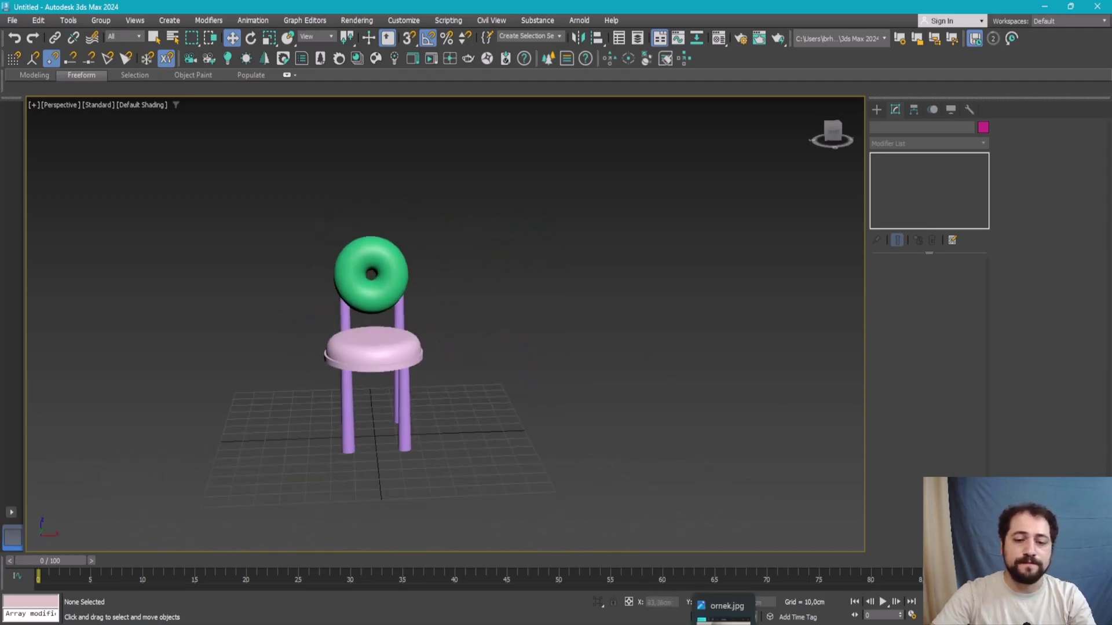
# Step: Reopen ornek.jpg beside the viewport to compare it with the chair
pyautogui.click(724, 605)
pyautogui.scroll(-3, 256, 166)
pyautogui.scroll(-3, 218, 328)
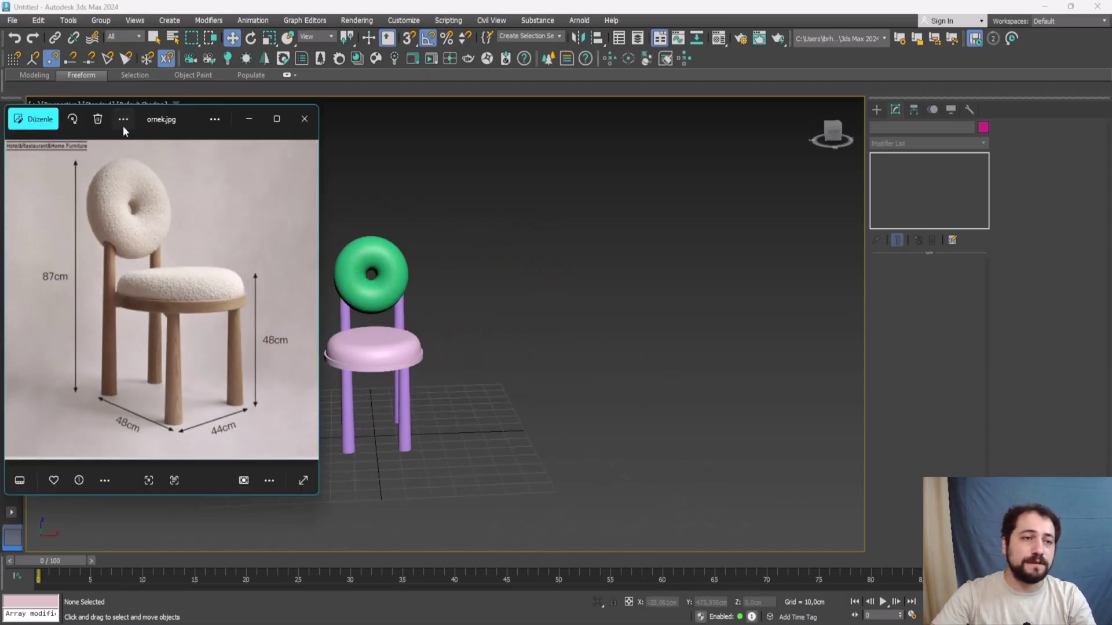
pyautogui.scroll(-2, 471, 178)
pyautogui.moveTo(471, 178)
pyautogui.keyDown('alt'); pyautogui.mouseDown(button='middle')
pyautogui.moveTo(527, 360)
pyautogui.moveTo(481, 306)
pyautogui.mouseUp(button='middle'); pyautogui.keyUp('alt')
pyautogui.scroll(3, 526, 361)
pyautogui.scroll(3, 480, 305)
pyautogui.scroll(-1, 431, 324)
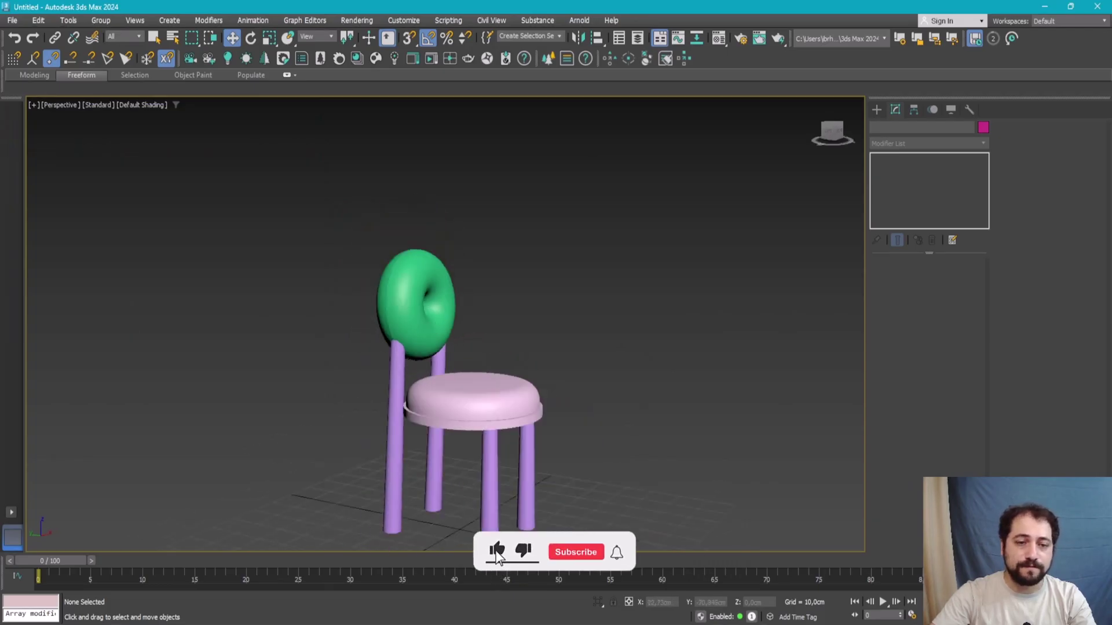
pyautogui.hotkey('alt', 'Tab')
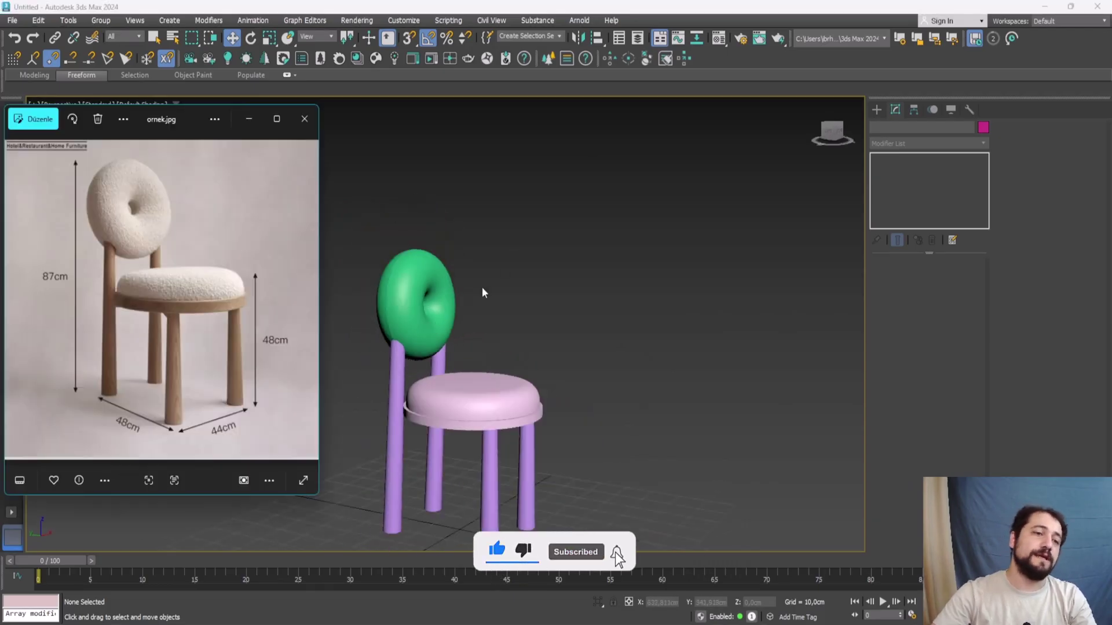